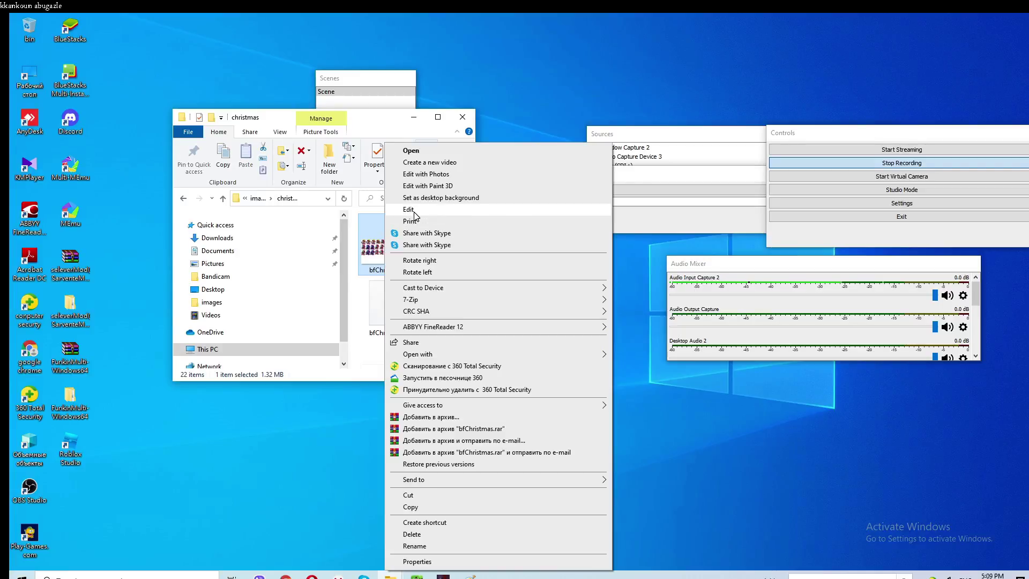
- Go back from the christmas image folder to the top-level FunkinMulti-Windows64 folder
{"action": "left_click", "coordinate": [183, 198]}
{"action": "left_click", "coordinate": [183, 198]}
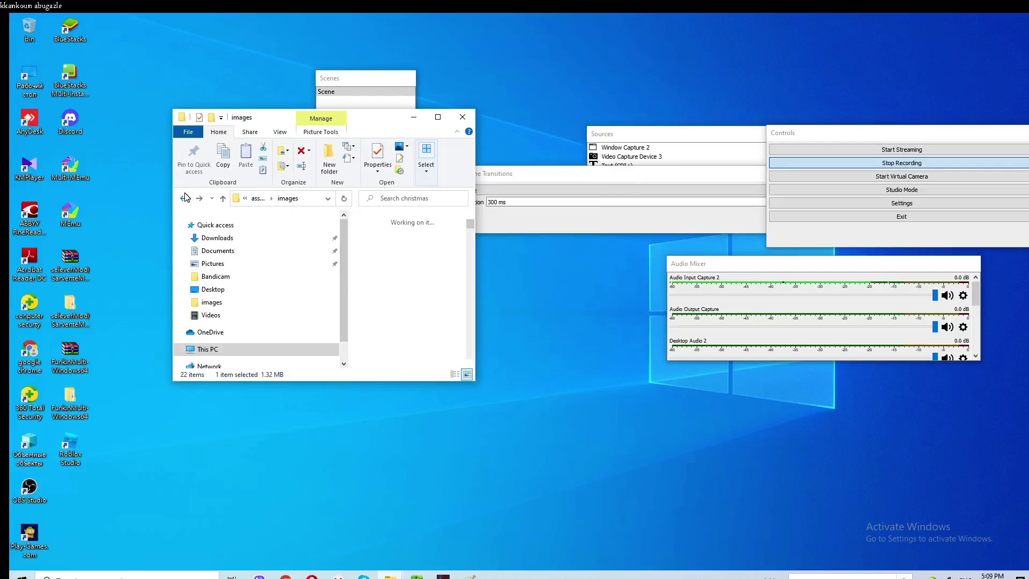
{"action": "left_click", "coordinate": [184, 198]}
{"action": "left_click", "coordinate": [184, 199]}
{"action": "left_click", "coordinate": [184, 198]}
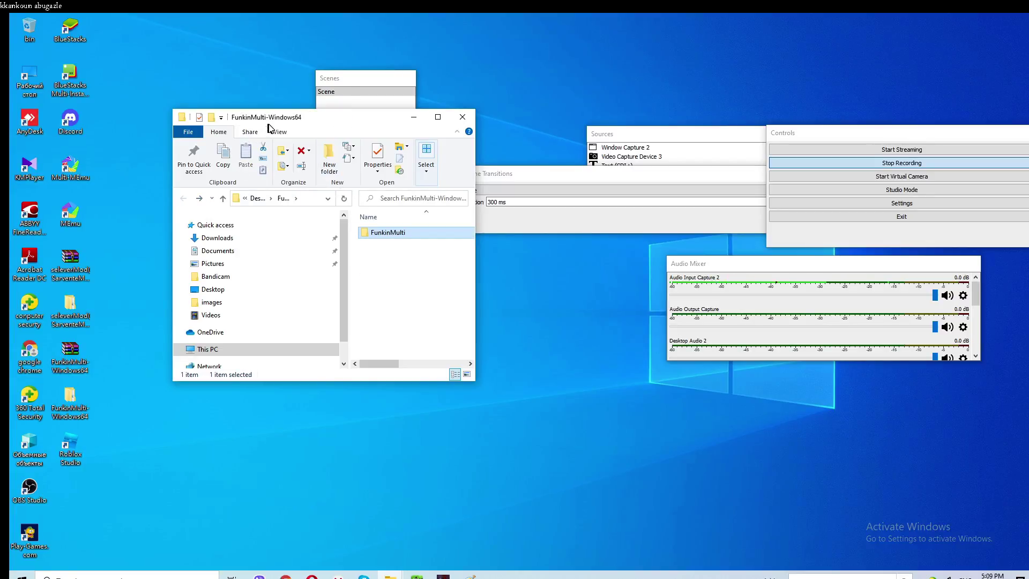
- Open the images folder inside FunkinMulti's assets folder
{"action": "double_click", "coordinate": [387, 233]}
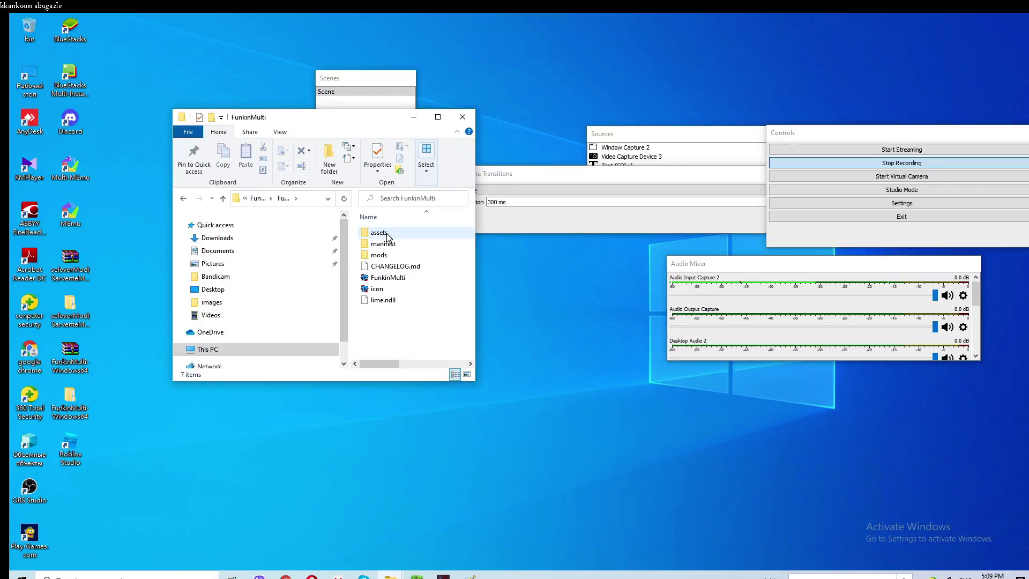
{"action": "left_click", "coordinate": [384, 236]}
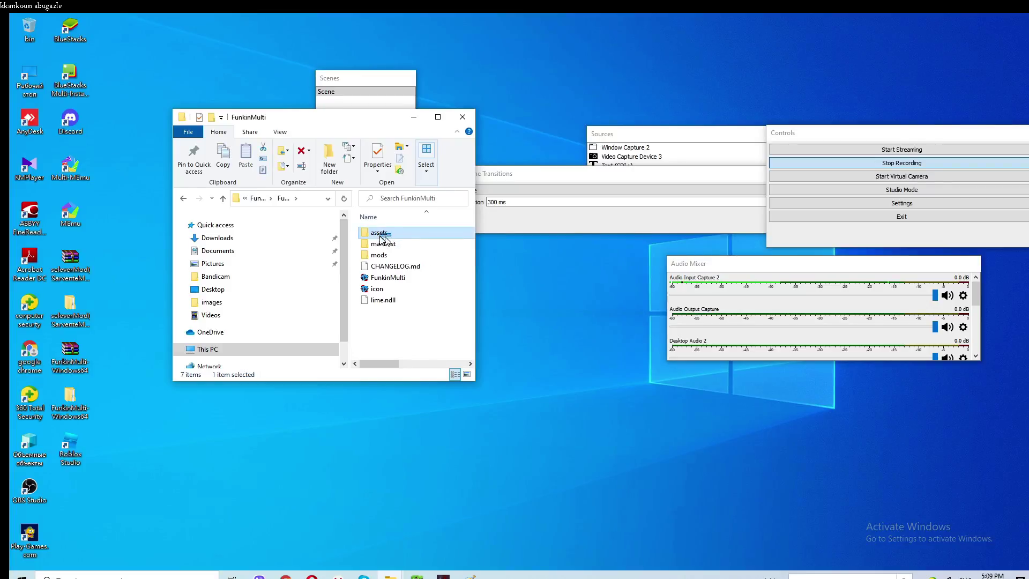
{"action": "double_click", "coordinate": [402, 235]}
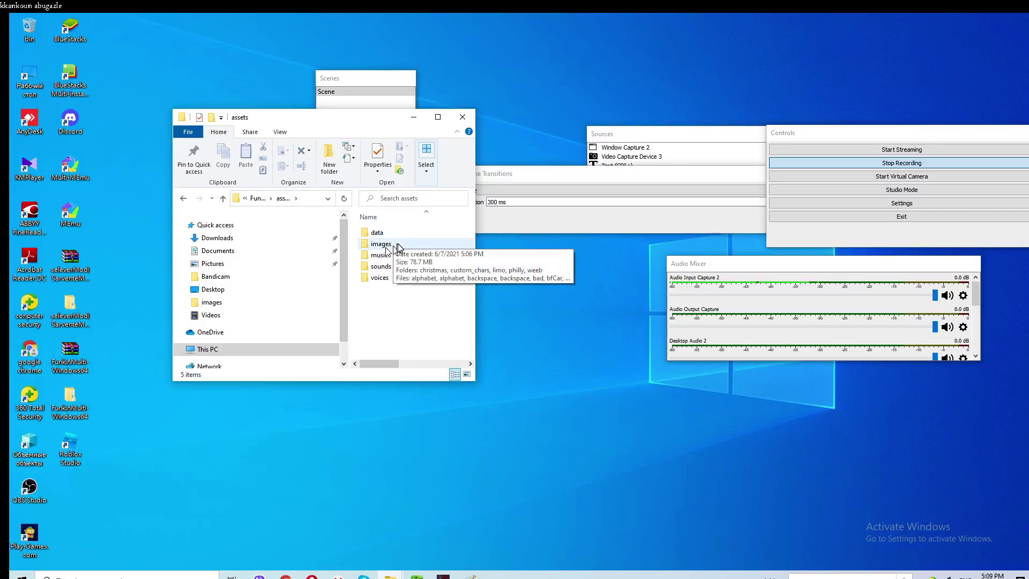
{"action": "left_click_drag", "start_coordinate": [398, 247], "coordinate": [386, 249]}
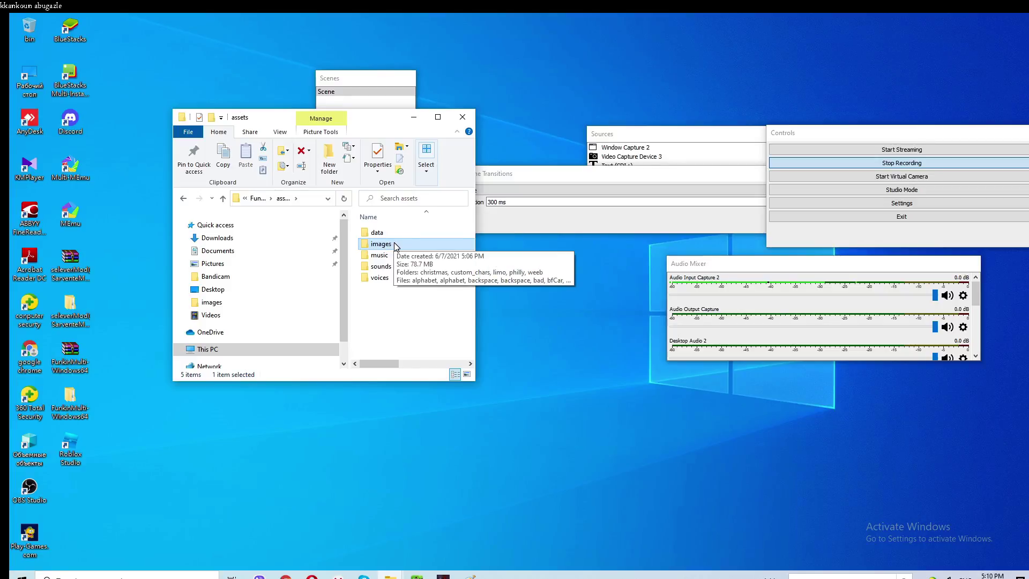
{"action": "double_click", "coordinate": [396, 246]}
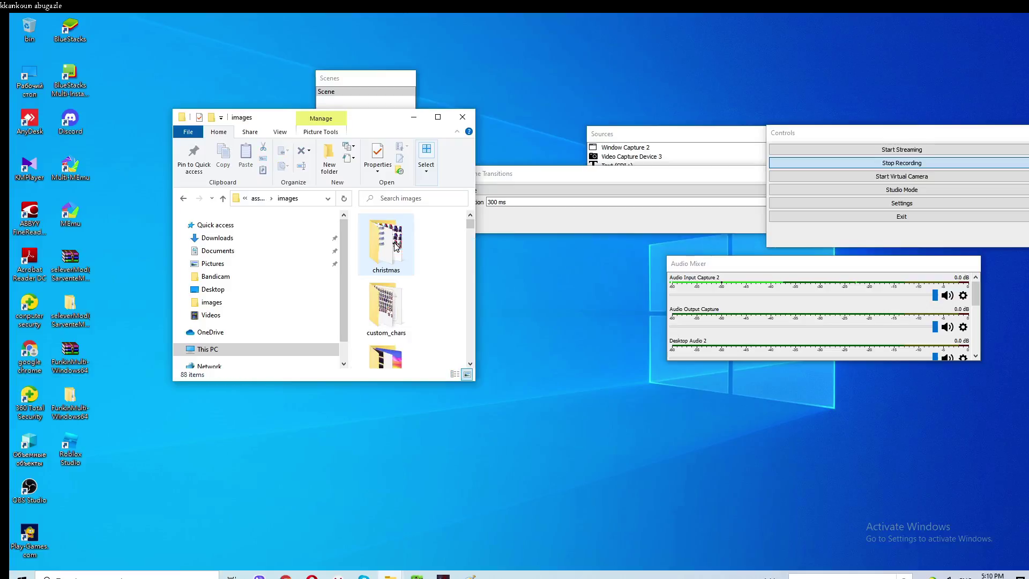
- Open the limo folder and preview the dumb image, closing the preview again
{"action": "scroll", "coordinate": [388, 257], "scroll_direction": "down", "scroll_amount": 1}
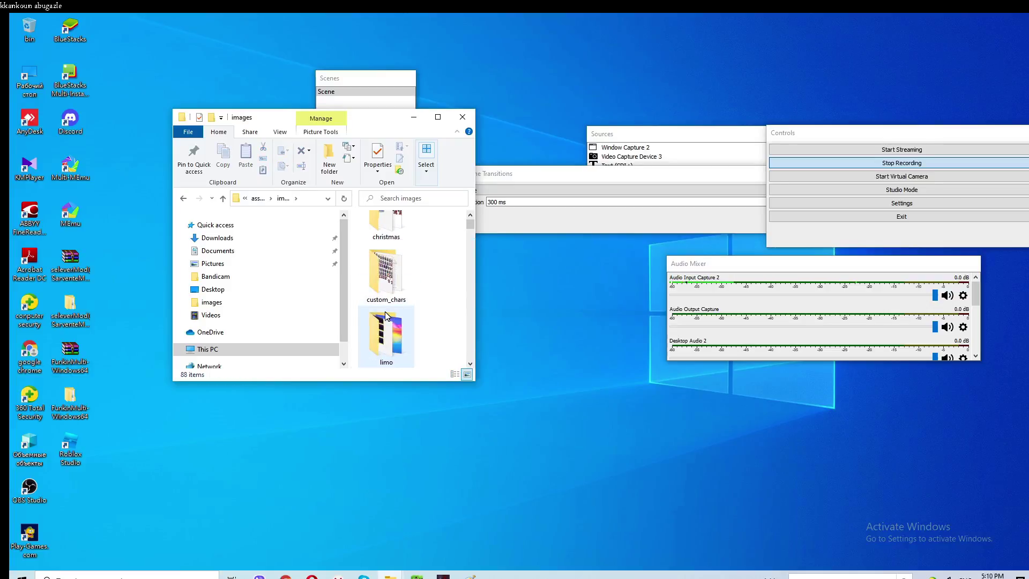
{"action": "scroll", "coordinate": [386, 316], "scroll_direction": "down", "scroll_amount": 1}
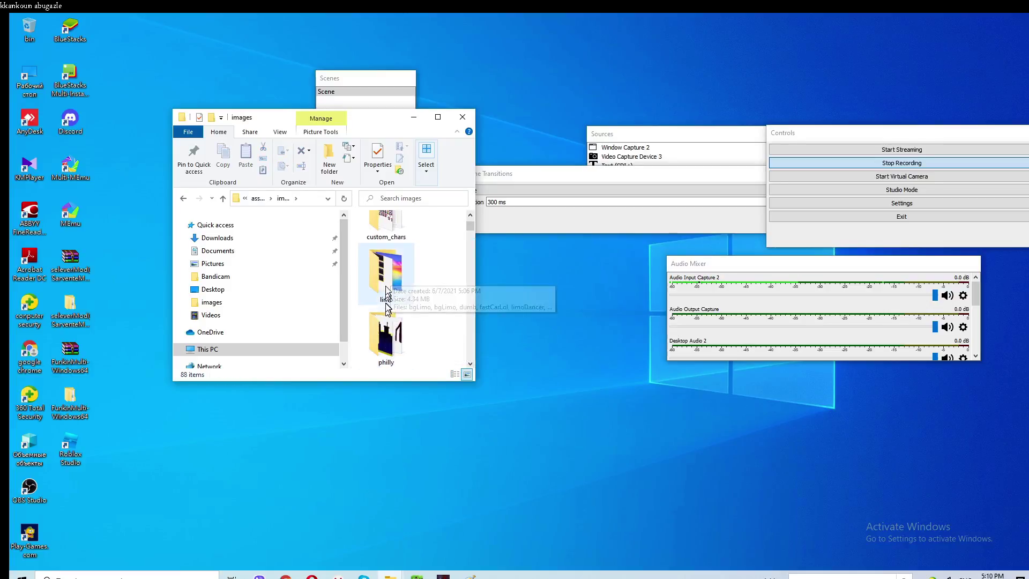
{"action": "left_click", "coordinate": [389, 269]}
{"action": "double_click", "coordinate": [389, 269]}
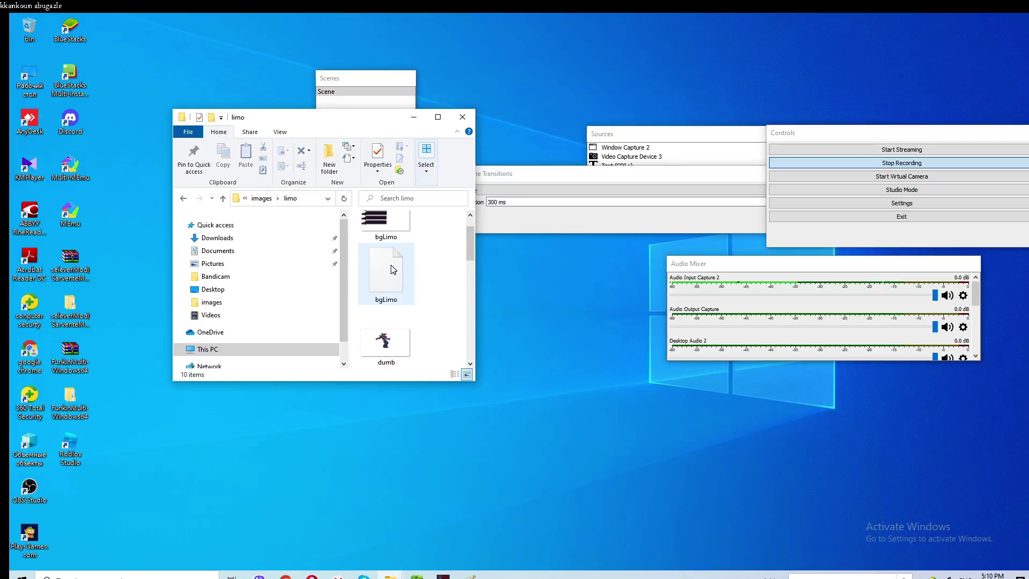
{"action": "double_click", "coordinate": [383, 340]}
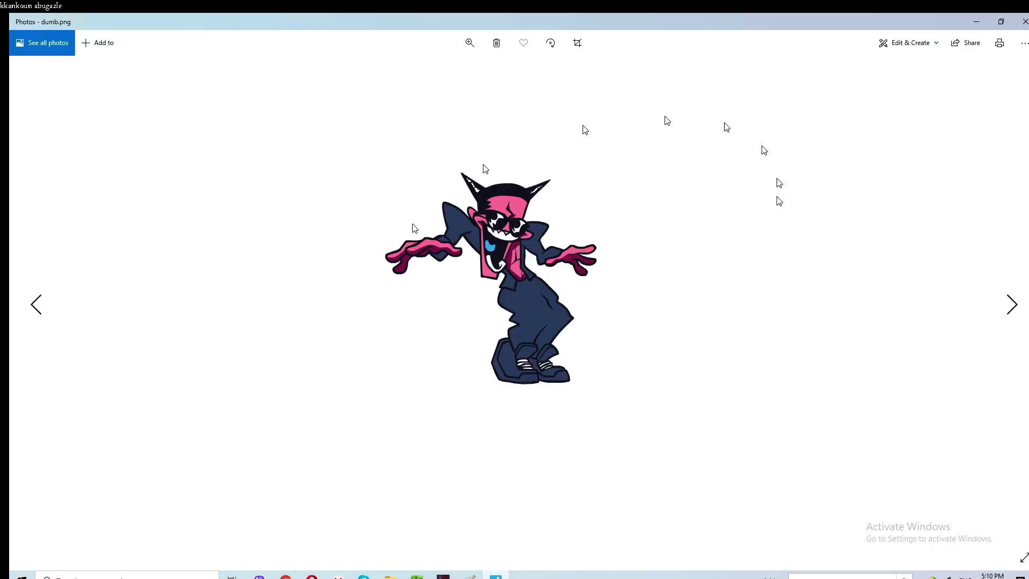
{"action": "left_click", "coordinate": [1024, 22]}
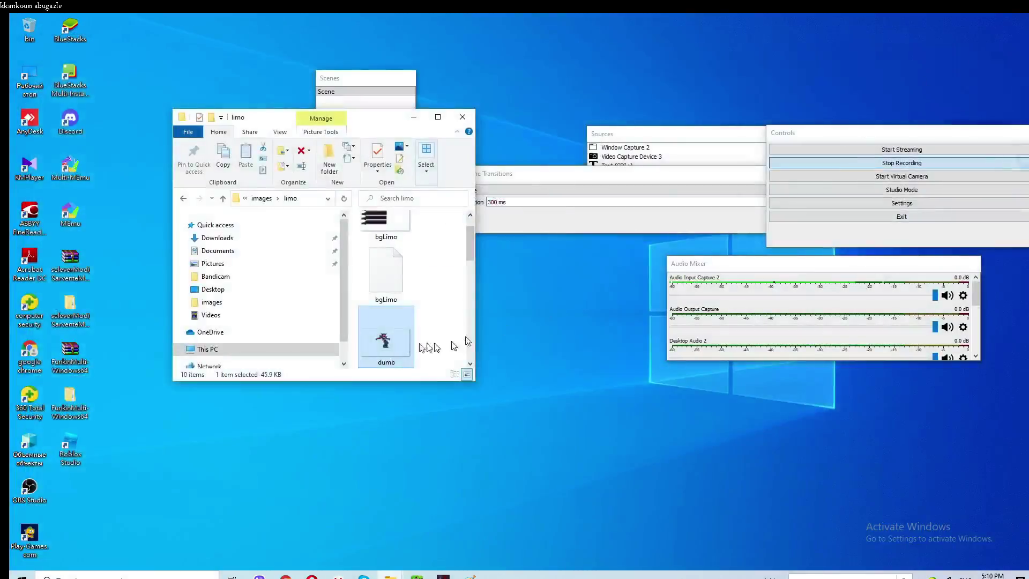
- Open the dumb image from the limo folder for editing in Paint
{"action": "right_click", "coordinate": [409, 343]}
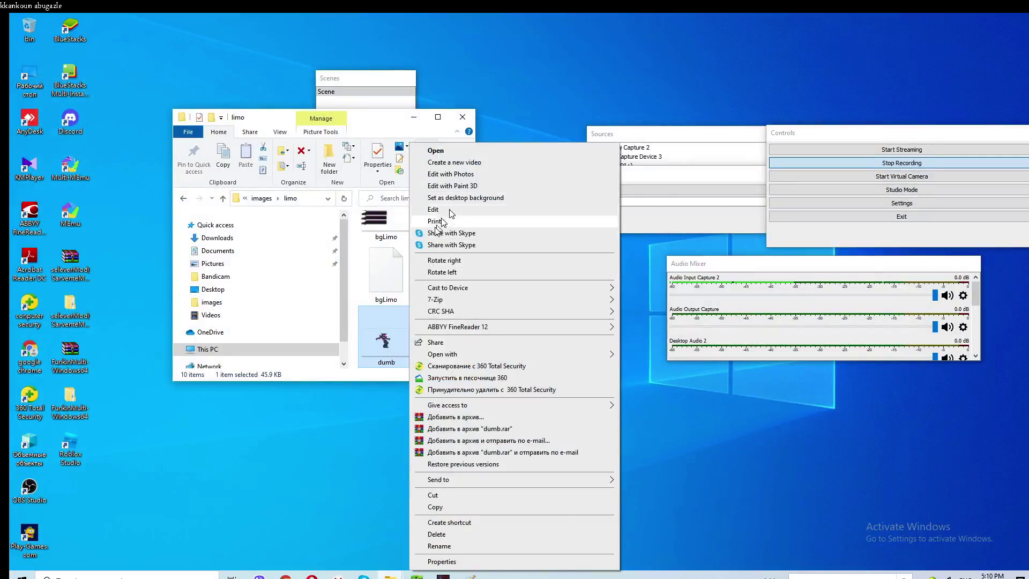
{"action": "right_click", "coordinate": [374, 337]}
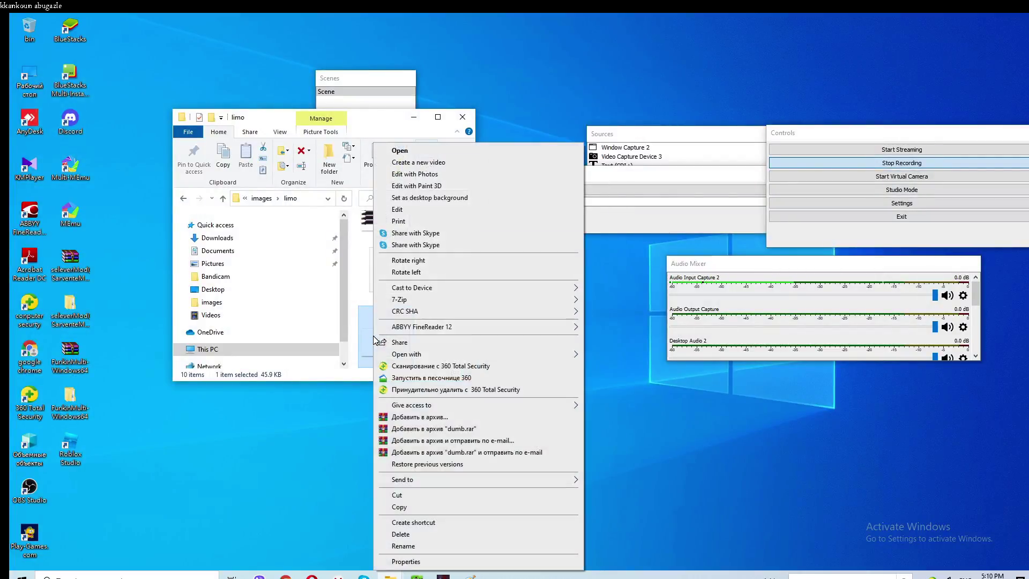
{"action": "left_click", "coordinate": [396, 212]}
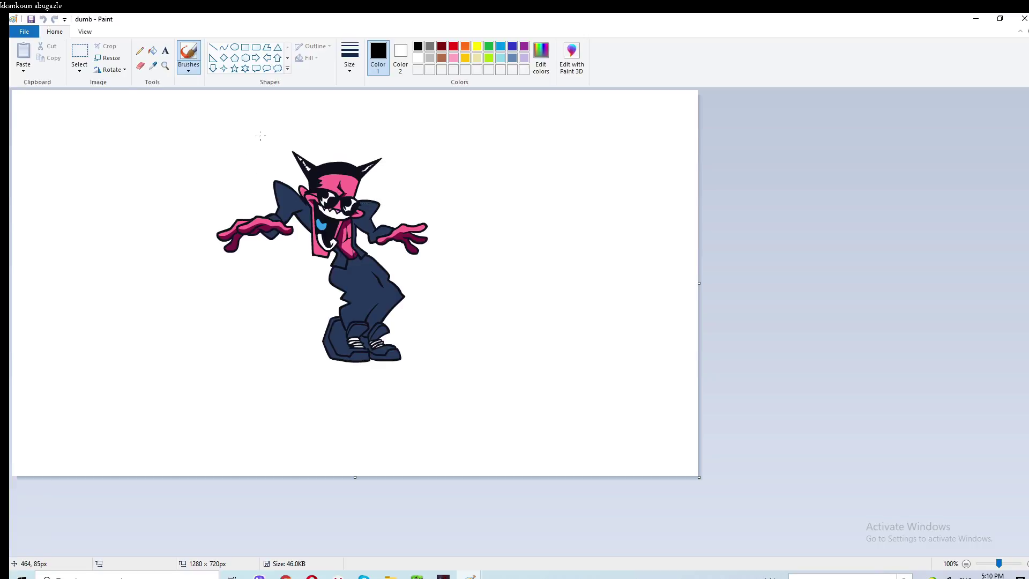
- Fill the character's jacket sleeve on the right side of the picture with orange
{"action": "left_click", "coordinate": [165, 67]}
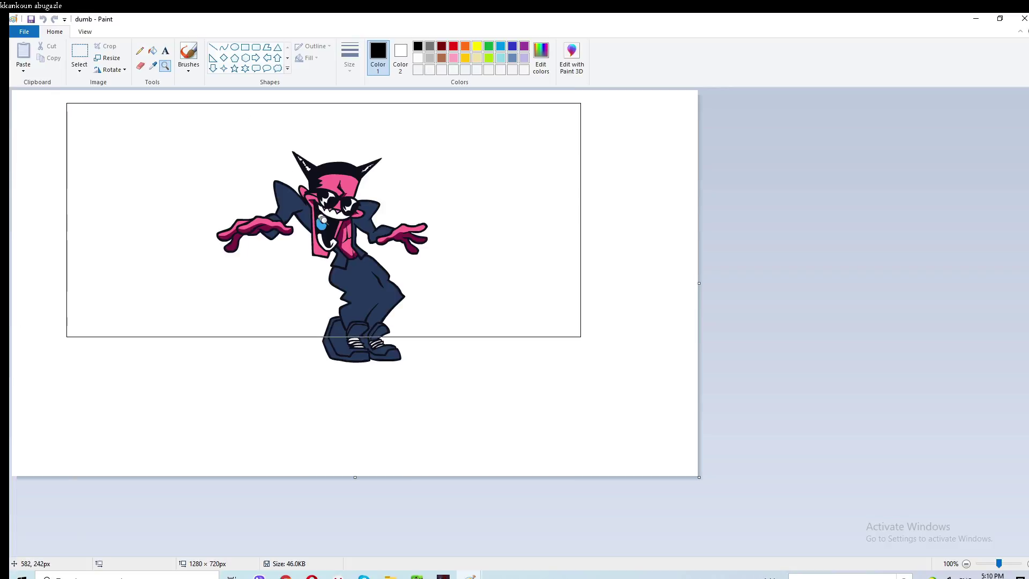
{"action": "left_click", "coordinate": [324, 219]}
{"action": "left_click", "coordinate": [563, 281]}
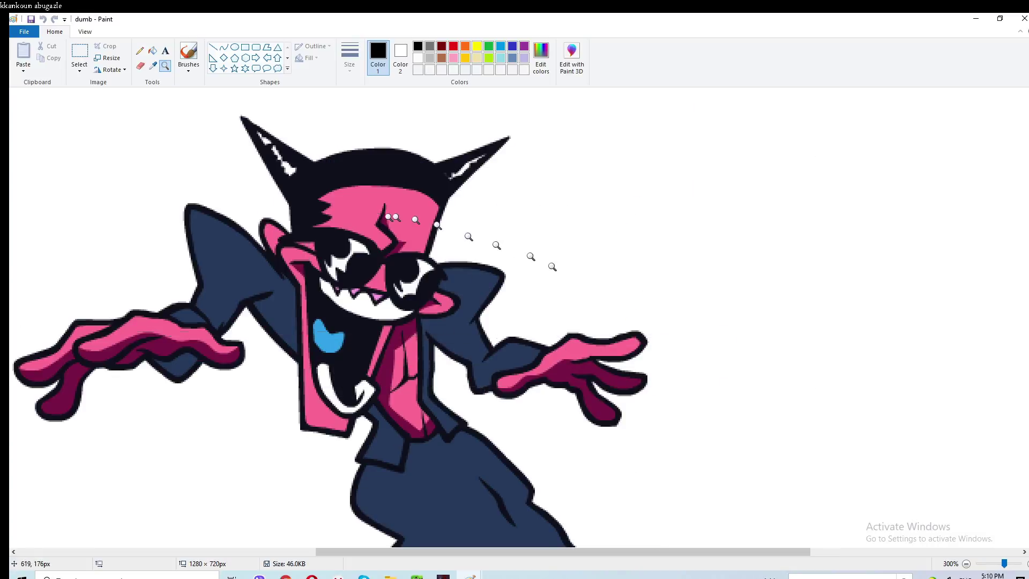
{"action": "left_click", "coordinate": [378, 222]}
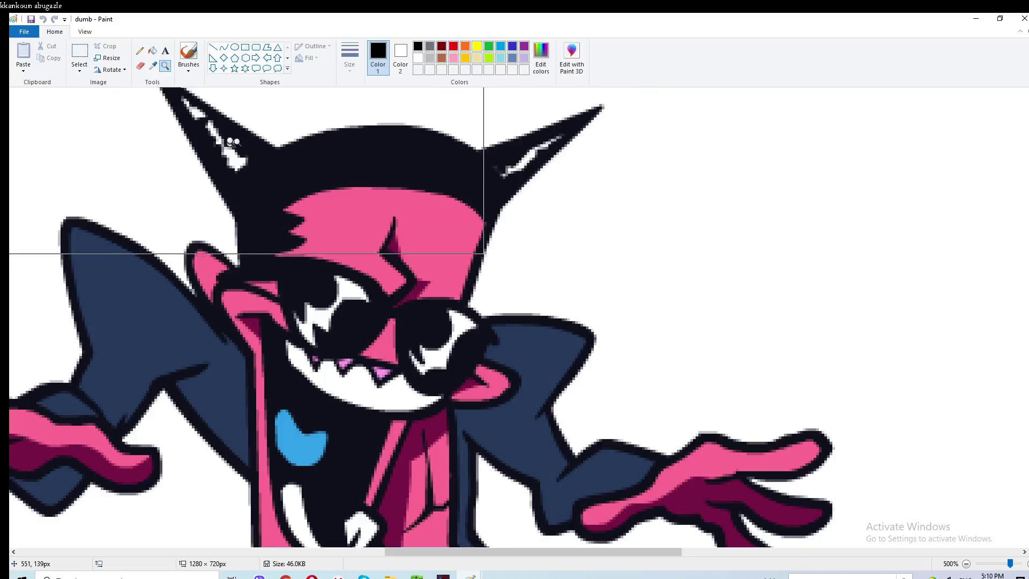
{"action": "left_click", "coordinate": [153, 51]}
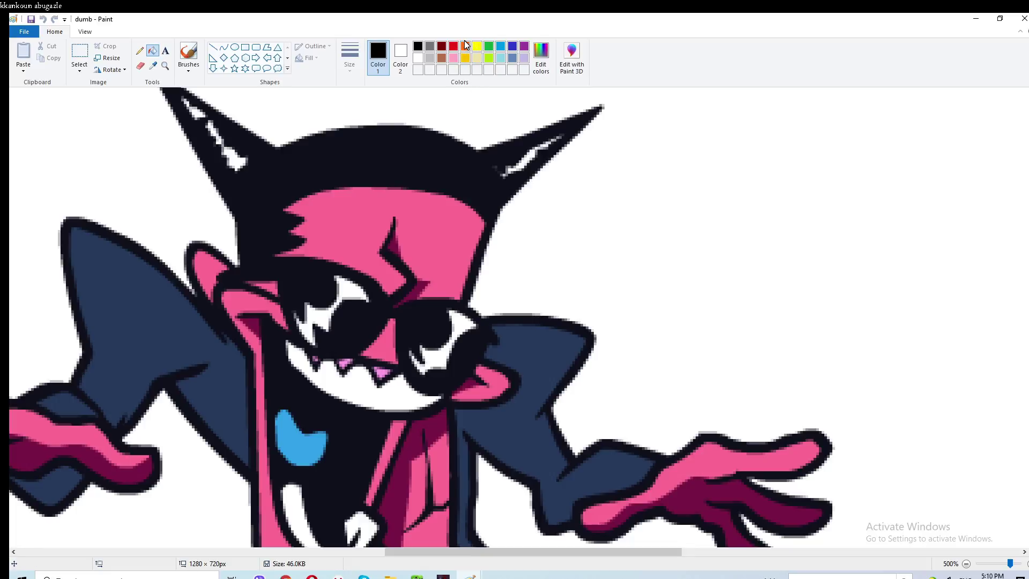
{"action": "left_click", "coordinate": [560, 356]}
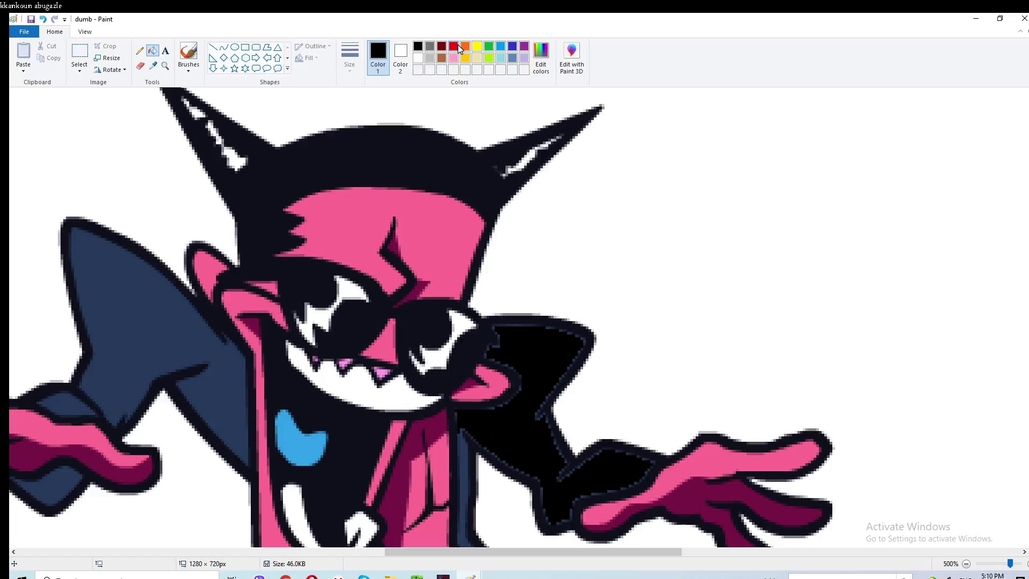
{"action": "left_click", "coordinate": [458, 48]}
{"action": "left_click", "coordinate": [466, 47]}
{"action": "left_click", "coordinate": [552, 343]}
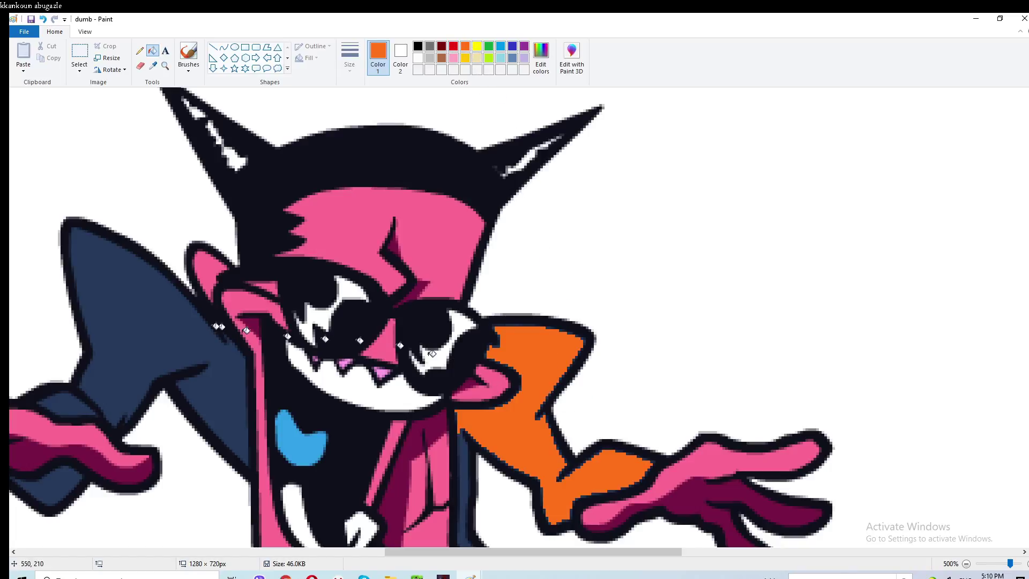
- Fill the sleeve on the left side of the picture and both parts of its cuff with orange
{"action": "left_click", "coordinate": [194, 325]}
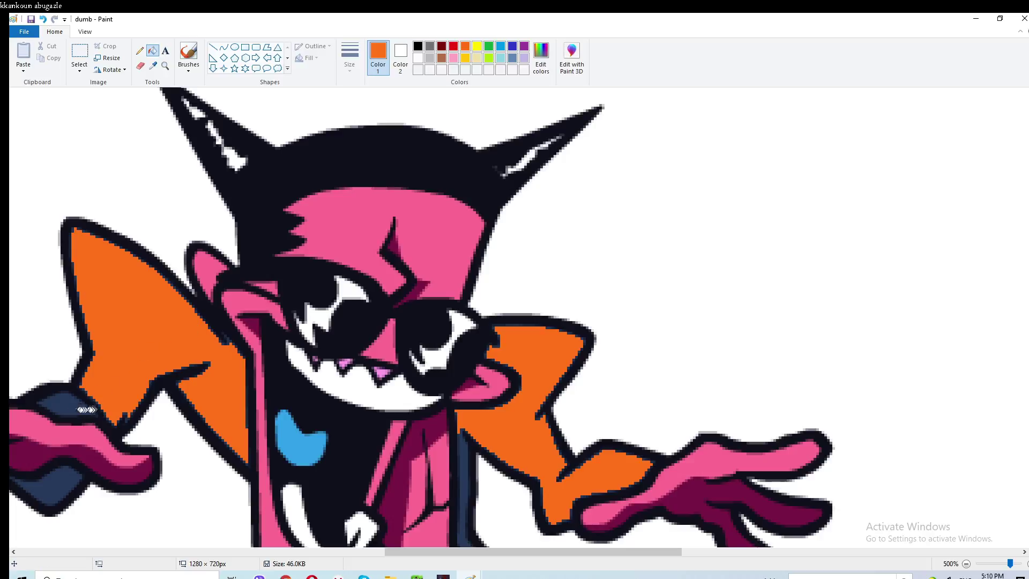
{"action": "left_click", "coordinate": [85, 409]}
{"action": "left_click", "coordinate": [63, 497]}
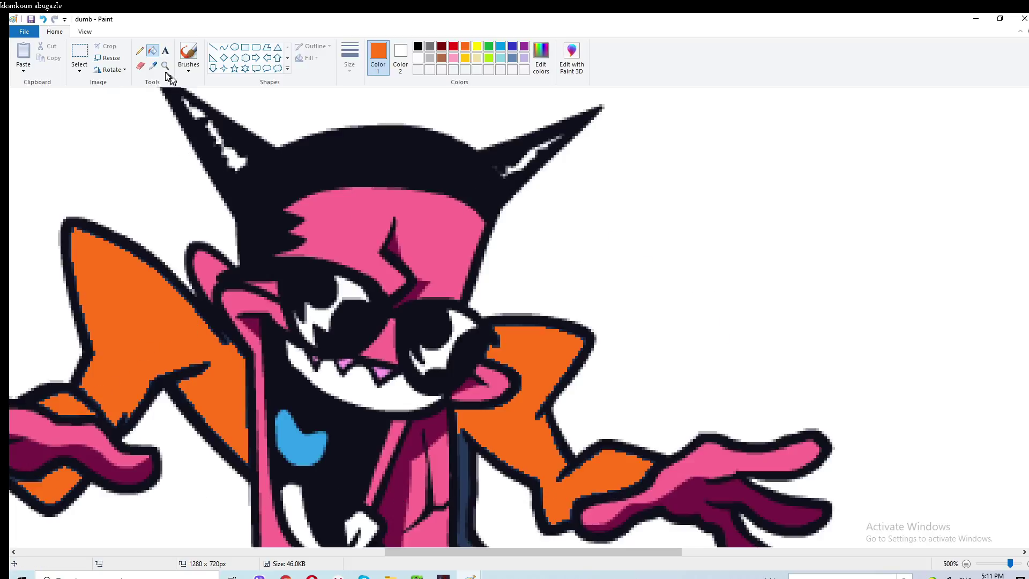
- Fill the character's forehead with lime and the dark shading beside the brow crease with green
{"action": "left_click", "coordinate": [489, 57]}
{"action": "left_click", "coordinate": [428, 222]}
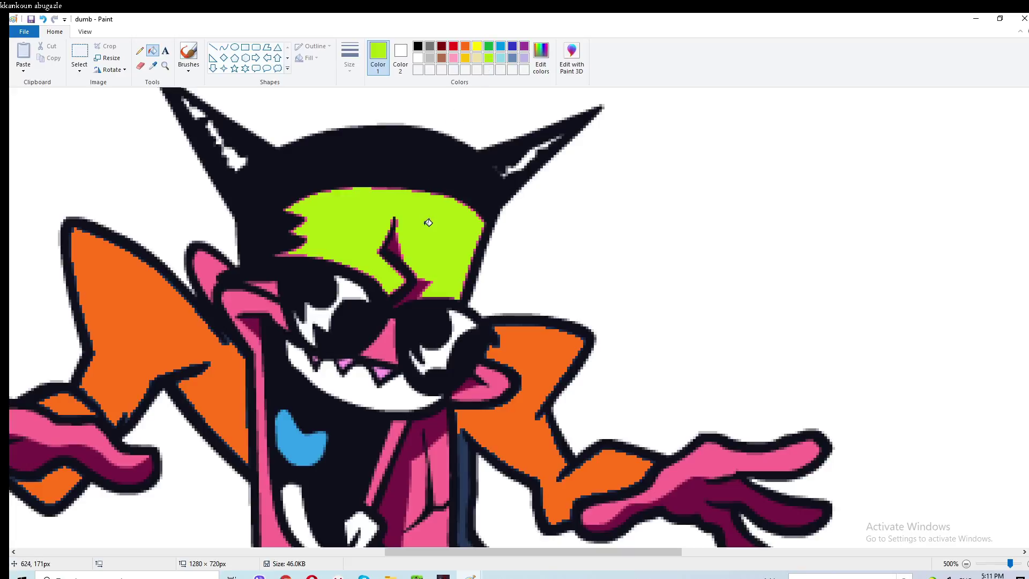
{"action": "left_click", "coordinate": [488, 48]}
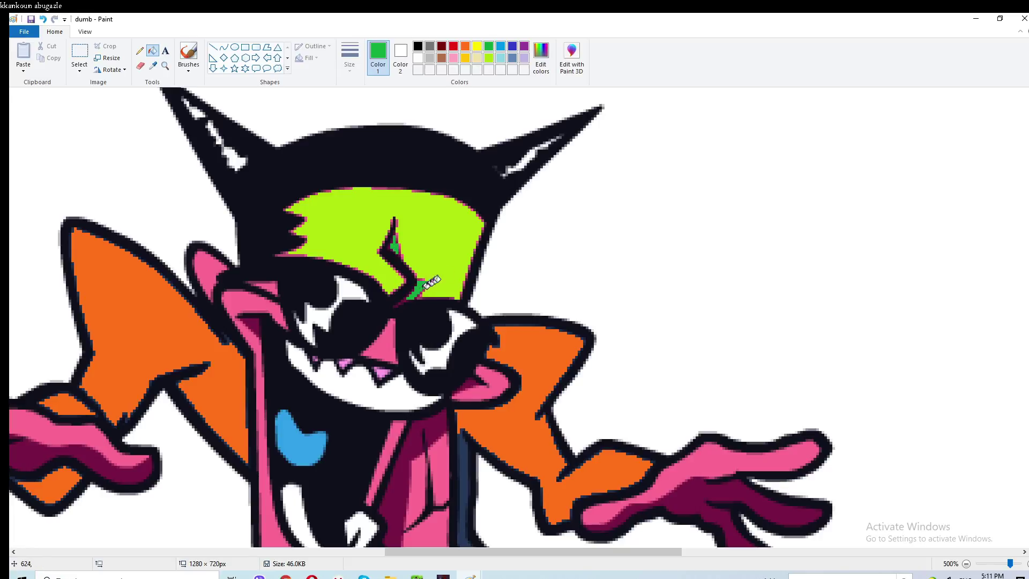
- Fill the ear and the upper cheek on the left of the face with lime, and the small cheek shadow with green
{"action": "scroll", "coordinate": [1018, 131], "scroll_direction": "down", "scroll_amount": 3}
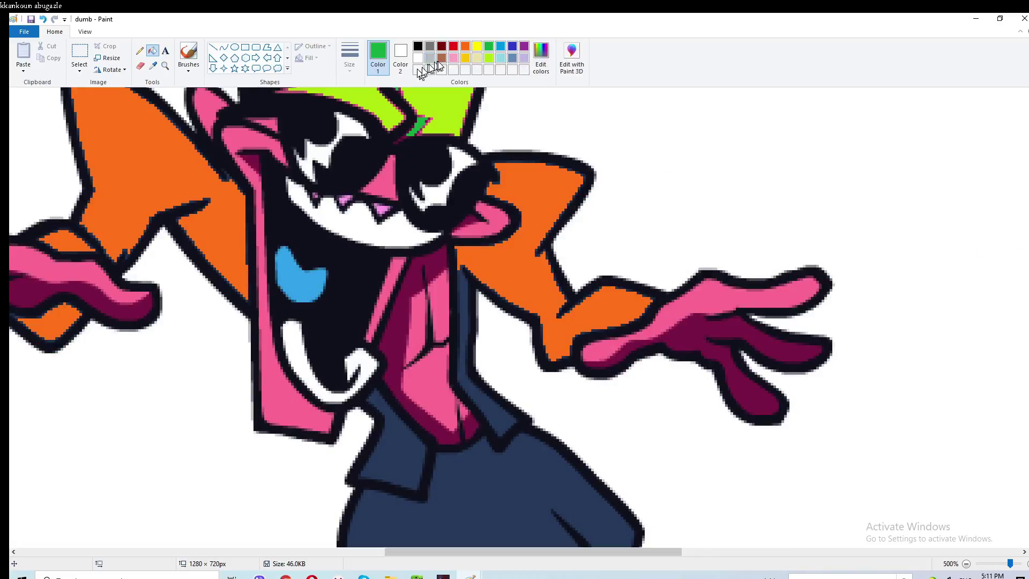
{"action": "left_click", "coordinate": [485, 60]}
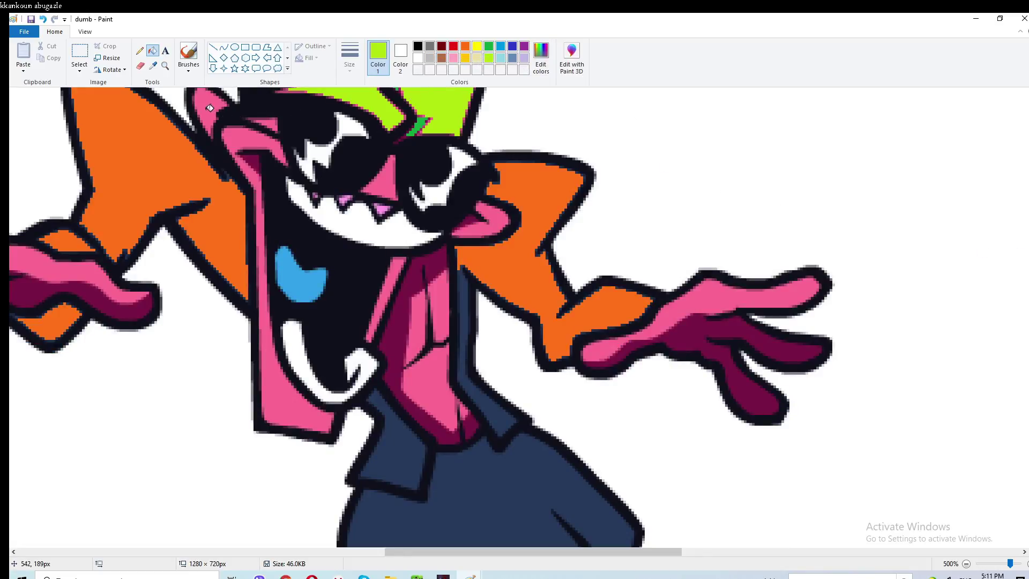
{"action": "left_click", "coordinate": [209, 108]}
{"action": "left_click", "coordinate": [251, 137]}
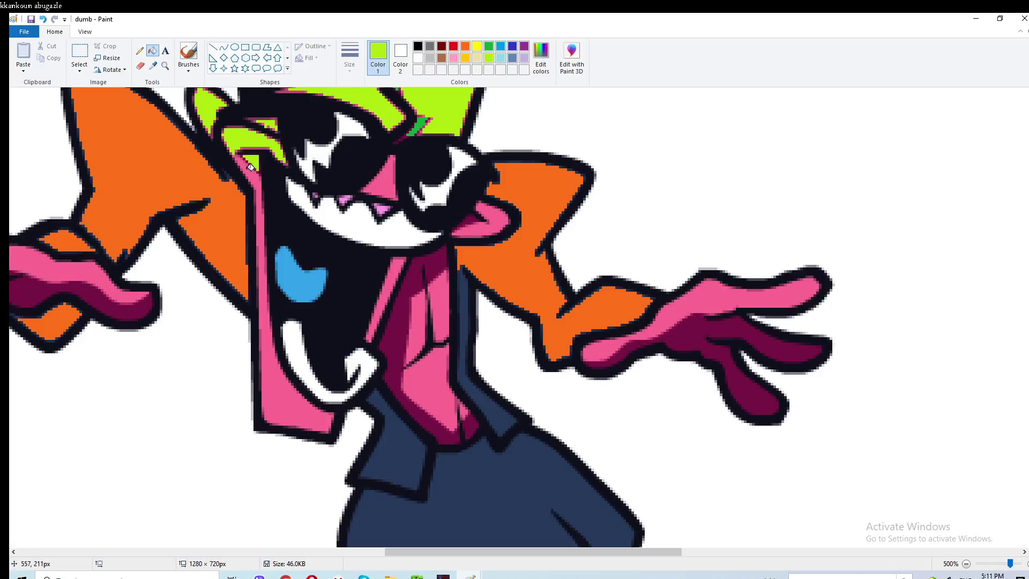
{"action": "left_click", "coordinate": [488, 46]}
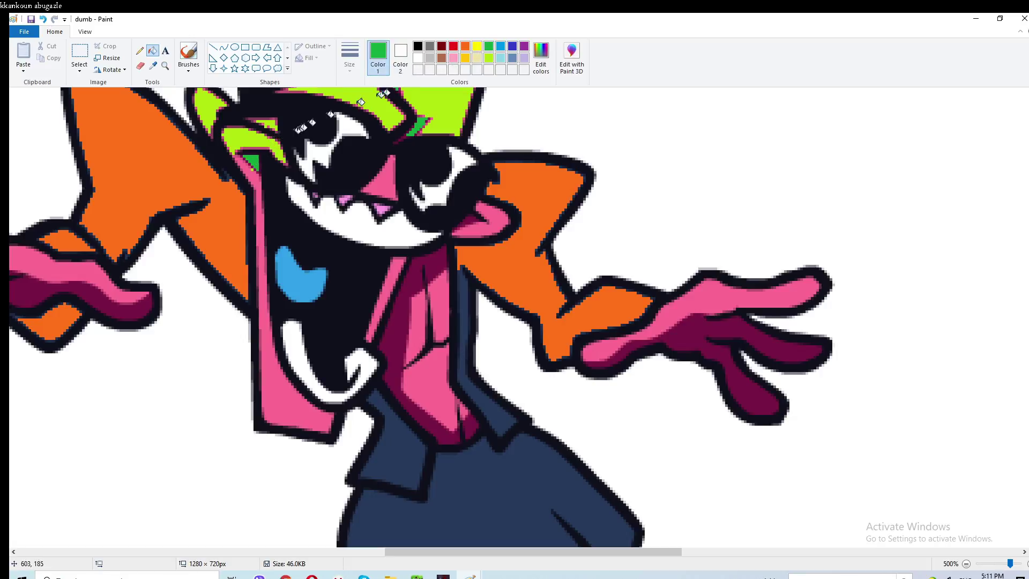
- Fill the long jaw strip left of the mouth and the sections of the open-jacket chest area with lime
{"action": "left_click", "coordinate": [488, 57]}
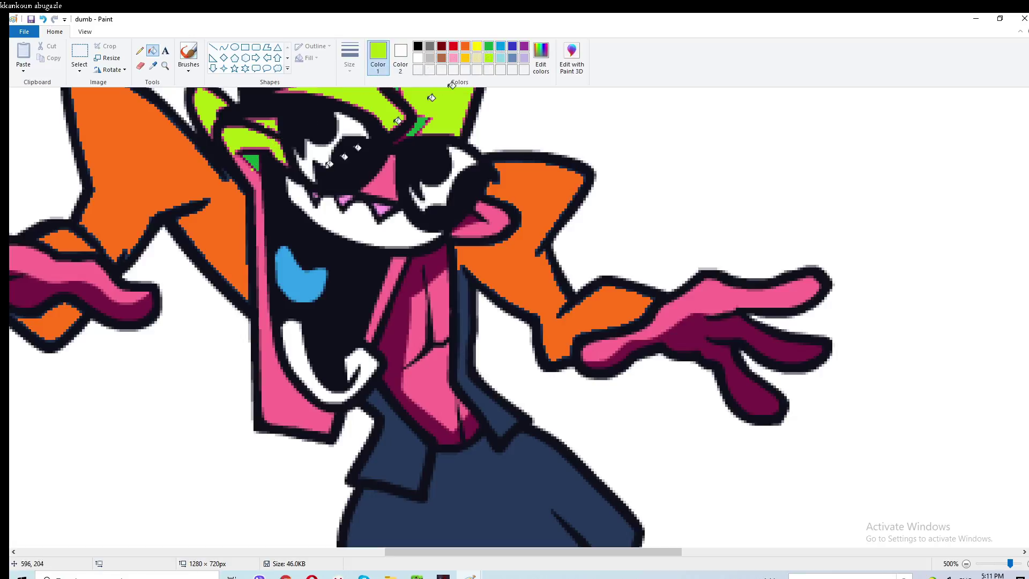
{"action": "left_click", "coordinate": [247, 171]}
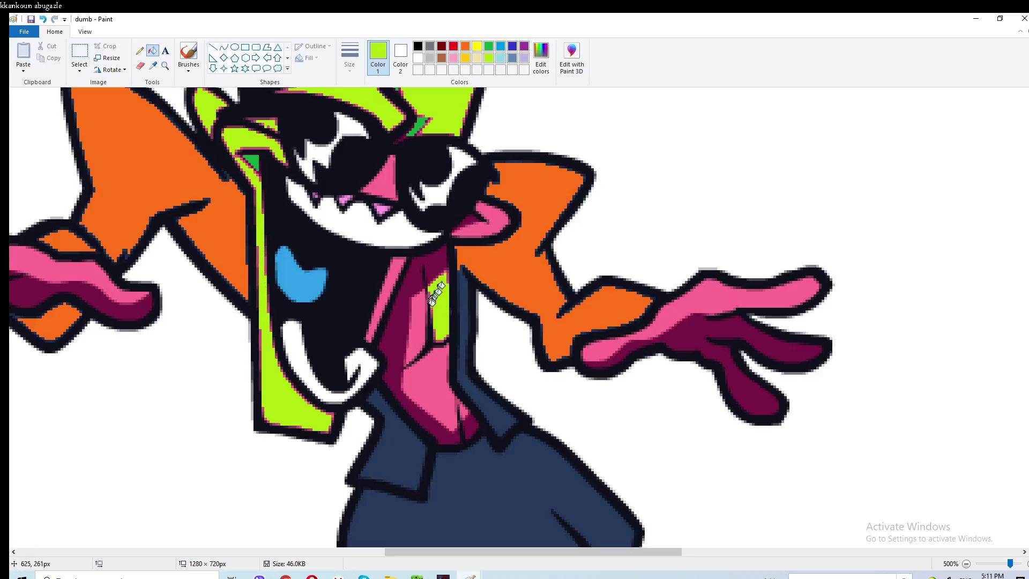
{"action": "left_click", "coordinate": [441, 259]}
{"action": "key", "text": "ctrl+z"}
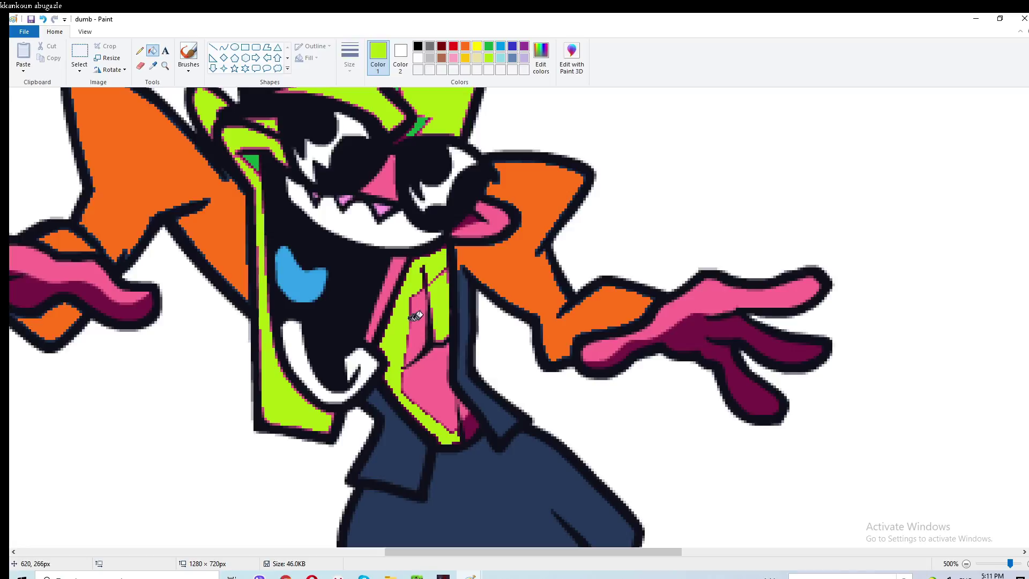
{"action": "left_click", "coordinate": [417, 316]}
{"action": "left_click", "coordinate": [426, 379]}
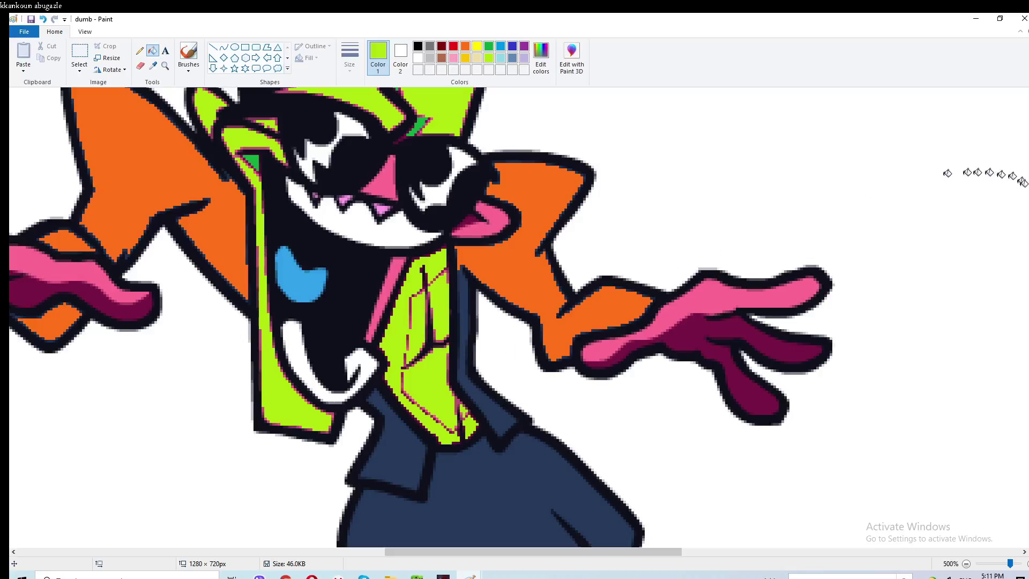
{"action": "scroll", "coordinate": [1018, 180], "scroll_direction": "up", "scroll_amount": 5}
{"action": "scroll", "coordinate": [421, 317], "scroll_direction": "down", "scroll_amount": 10}
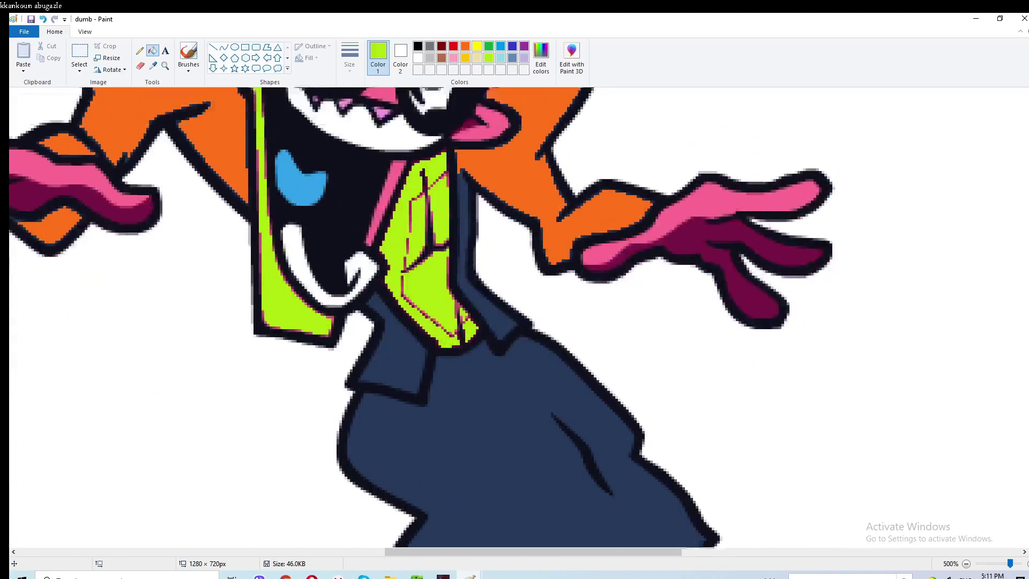
{"action": "scroll", "coordinate": [421, 317], "scroll_direction": "up", "scroll_amount": 3}
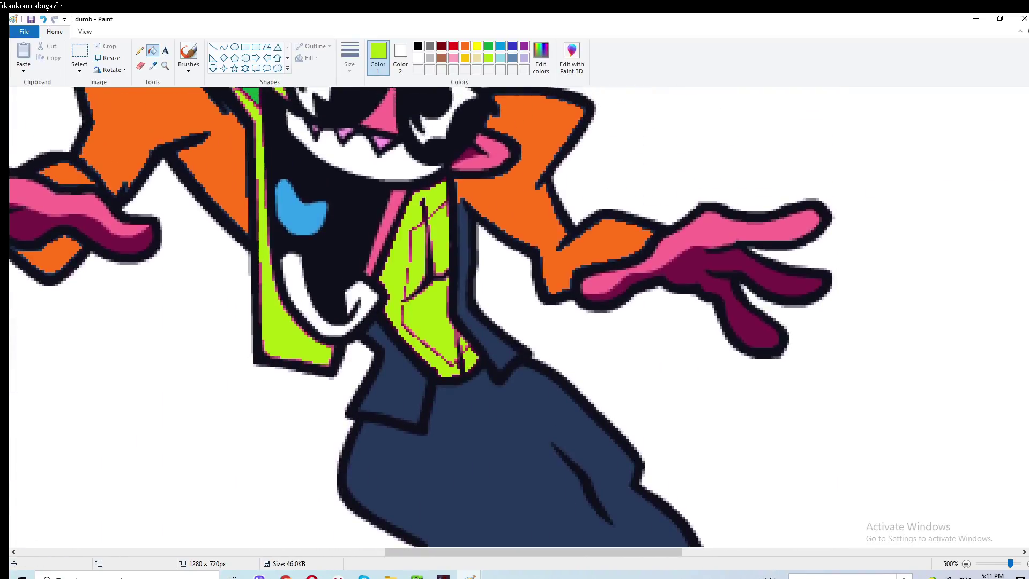
- Fill the strip right of the mouth, the ear on that side and the nose with lime, and the ear's inner shadow with green
{"action": "scroll", "coordinate": [1018, 257], "scroll_direction": "up", "scroll_amount": 3}
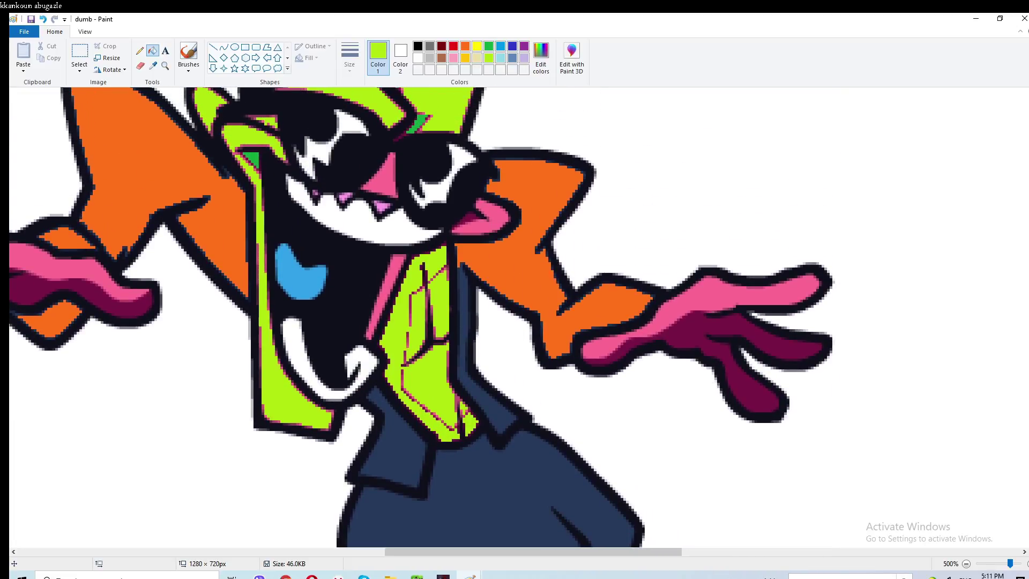
{"action": "left_click", "coordinate": [395, 268]}
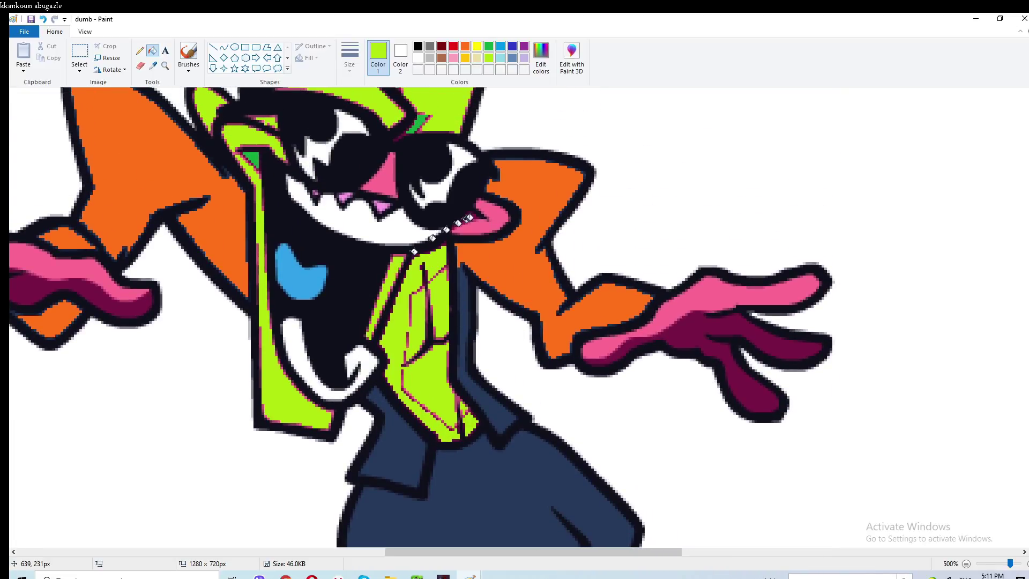
{"action": "left_click", "coordinate": [479, 221]}
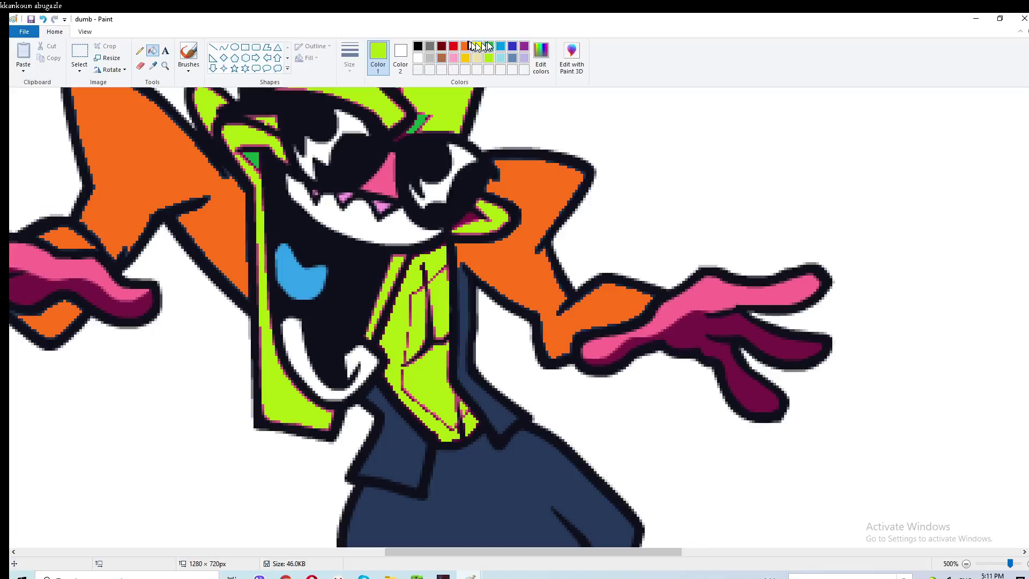
{"action": "left_click", "coordinate": [488, 46]}
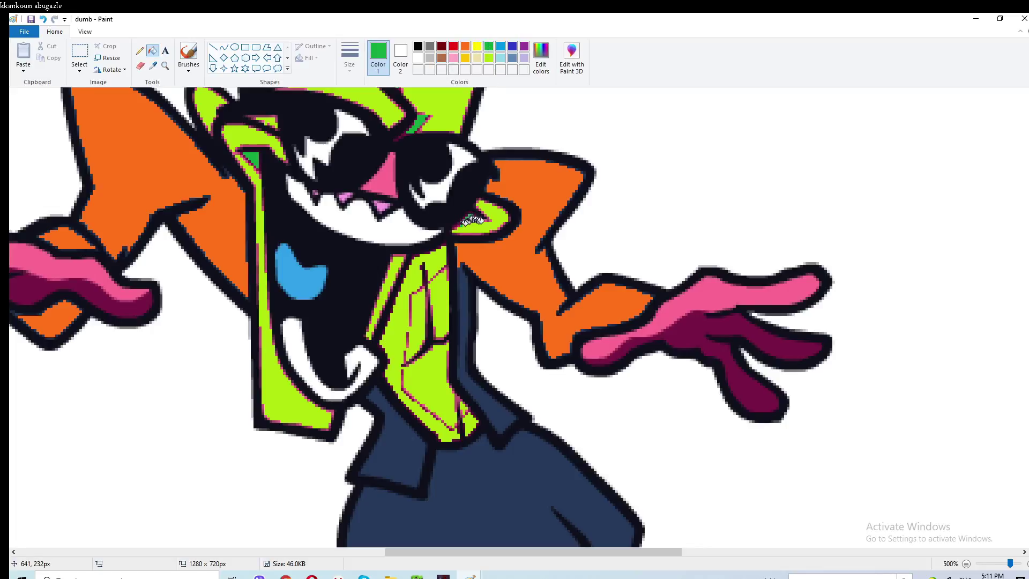
{"action": "left_click", "coordinate": [484, 60]}
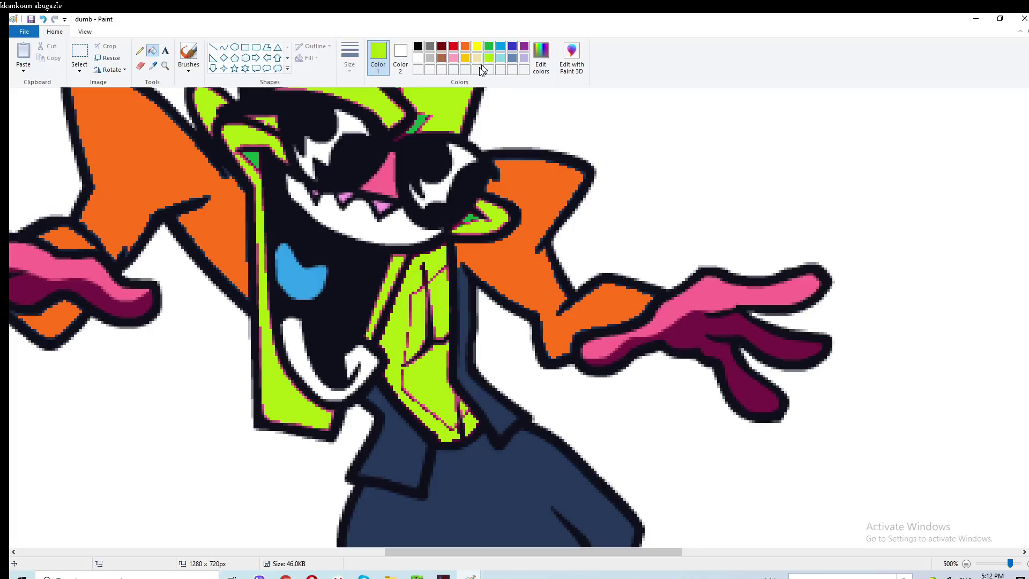
{"action": "left_click", "coordinate": [392, 167]}
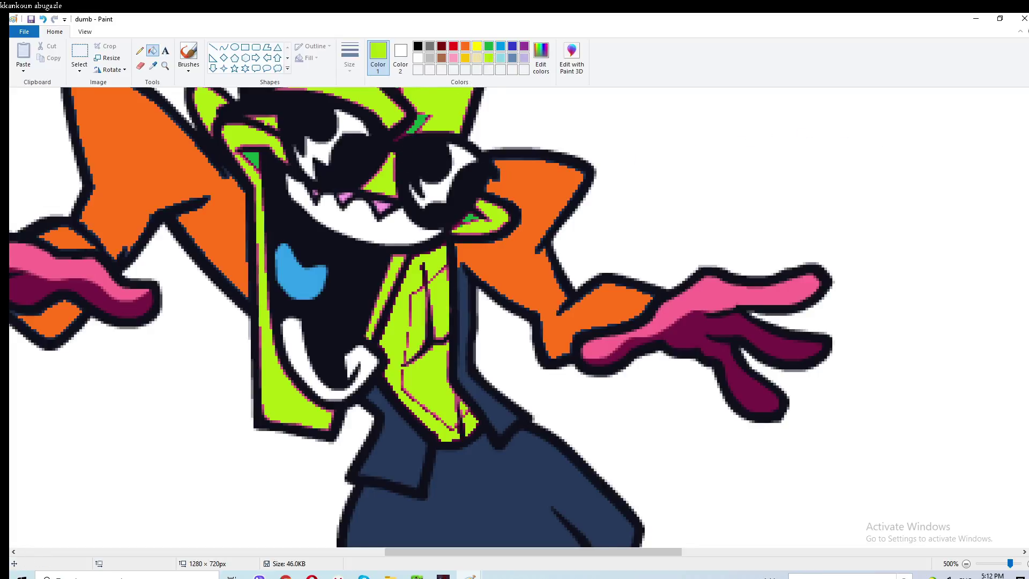
- Fill the blue tongue inside the character's mouth with red
{"action": "scroll", "coordinate": [421, 317], "scroll_direction": "down", "scroll_amount": 3}
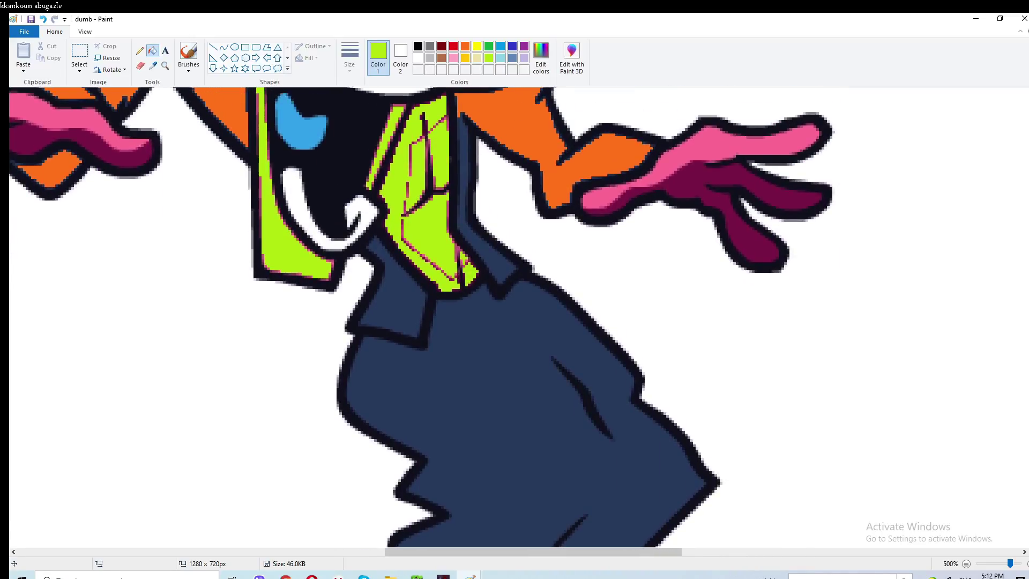
{"action": "scroll", "coordinate": [422, 317], "scroll_direction": "up", "scroll_amount": 4}
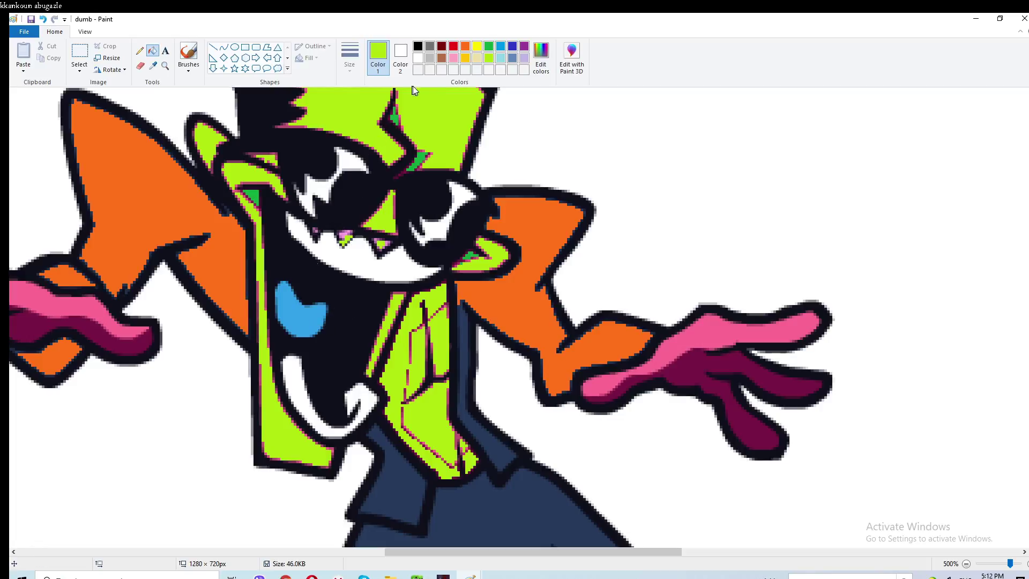
{"action": "left_click", "coordinate": [453, 47]}
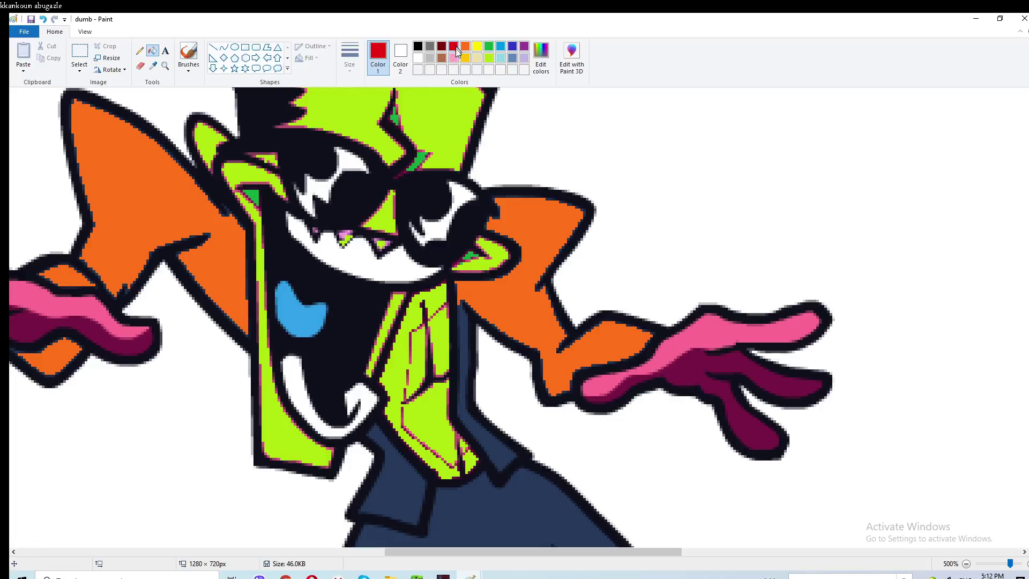
{"action": "left_click", "coordinate": [295, 321]}
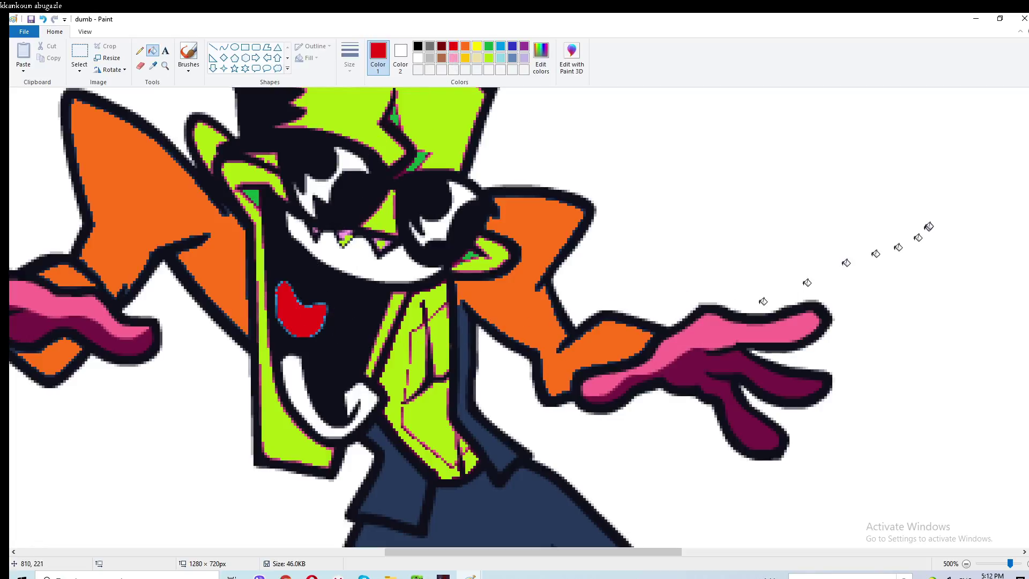
- Fill both lower jacket flaps and the large dark blue area of the lower body and legs with orange
{"action": "scroll", "coordinate": [1022, 256], "scroll_direction": "down", "scroll_amount": 3}
{"action": "scroll", "coordinate": [1022, 256], "scroll_direction": "down", "scroll_amount": 3}
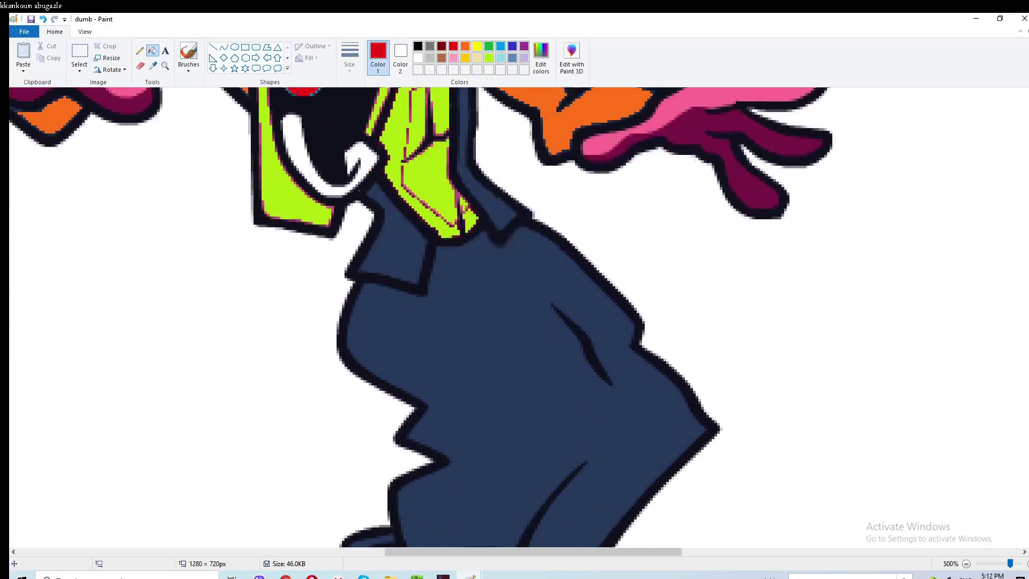
{"action": "scroll", "coordinate": [421, 317], "scroll_direction": "up", "scroll_amount": 3}
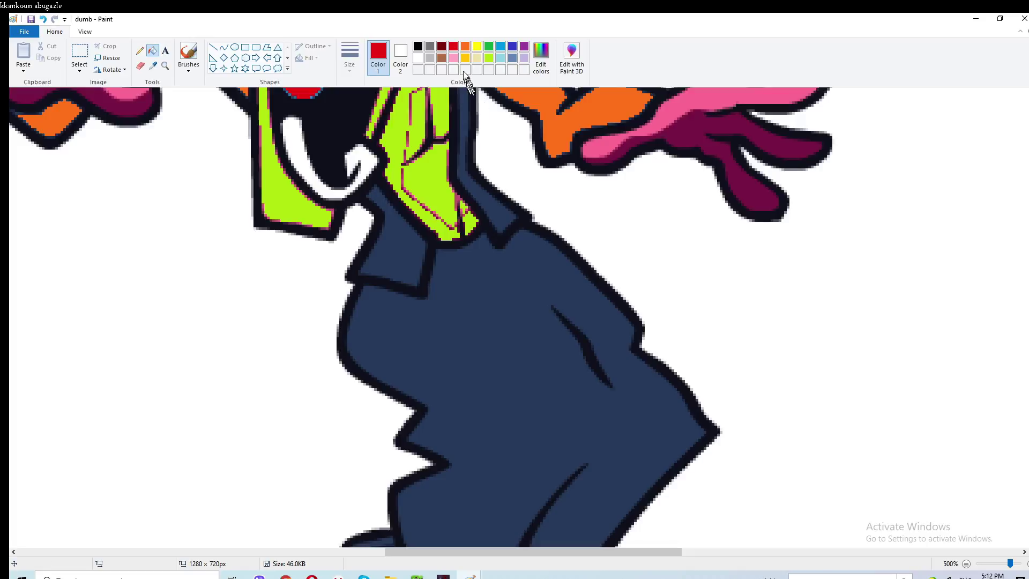
{"action": "left_click", "coordinate": [463, 48]}
{"action": "left_click", "coordinate": [416, 269]}
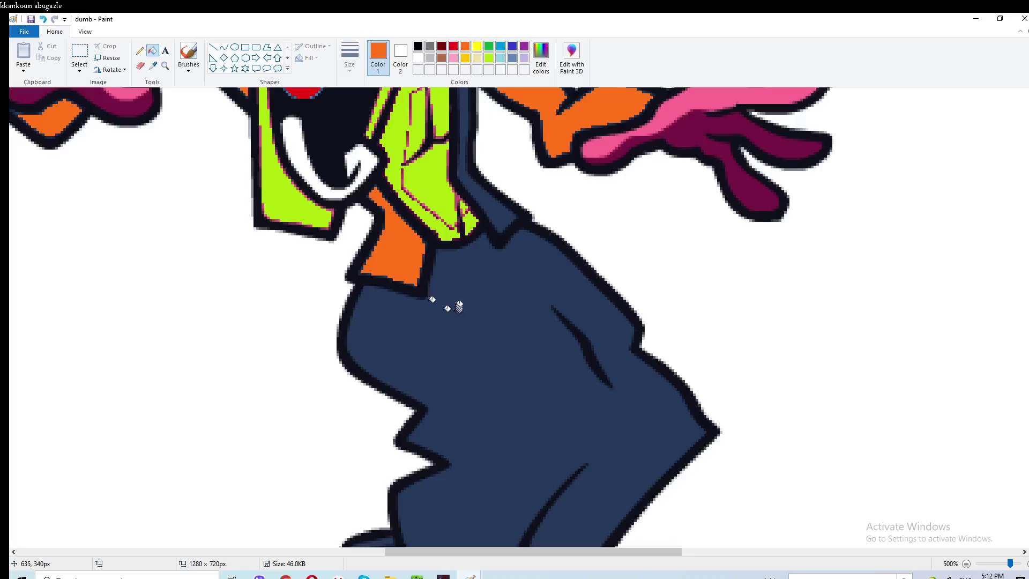
{"action": "left_click", "coordinate": [501, 191]}
{"action": "left_click", "coordinate": [504, 305]}
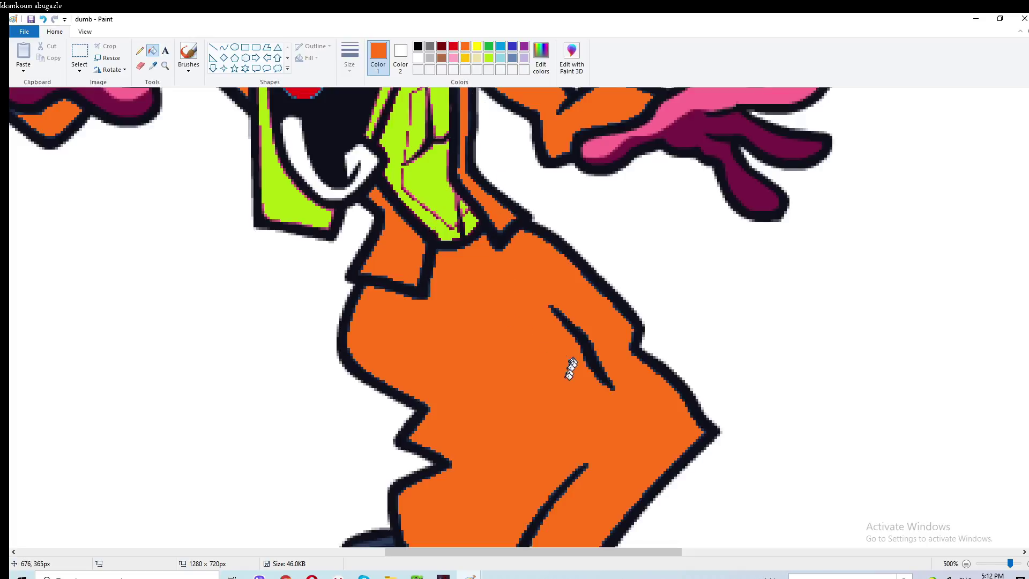
- Fill the upper and sole of the shoe on the left, and both ankle sections of the shoe on the right, with orange
{"action": "scroll", "coordinate": [680, 332], "scroll_direction": "down", "scroll_amount": 5}
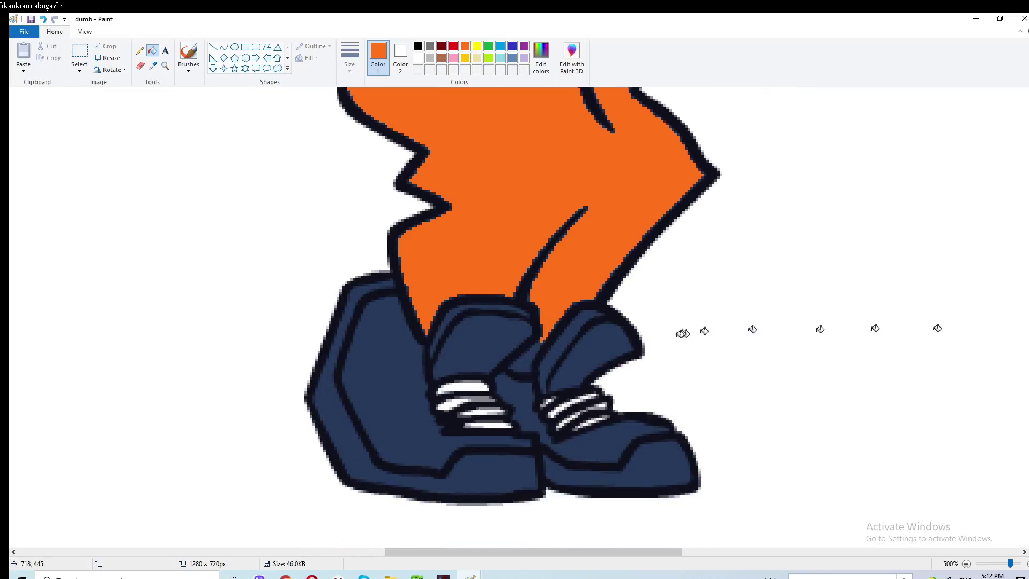
{"action": "left_click", "coordinate": [386, 373]}
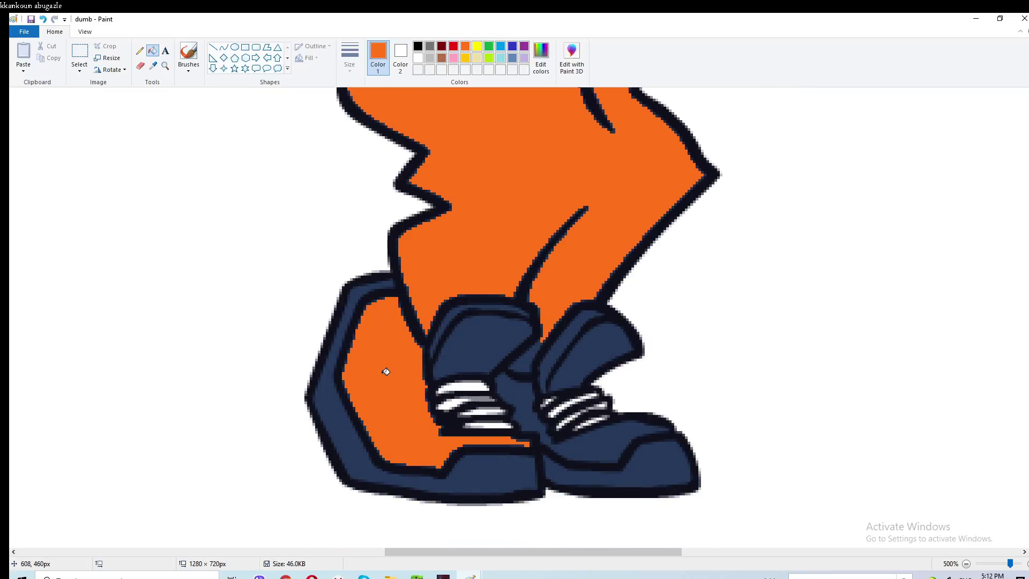
{"action": "left_click", "coordinate": [327, 358]}
{"action": "left_click", "coordinate": [558, 368]}
{"action": "left_click", "coordinate": [556, 351]}
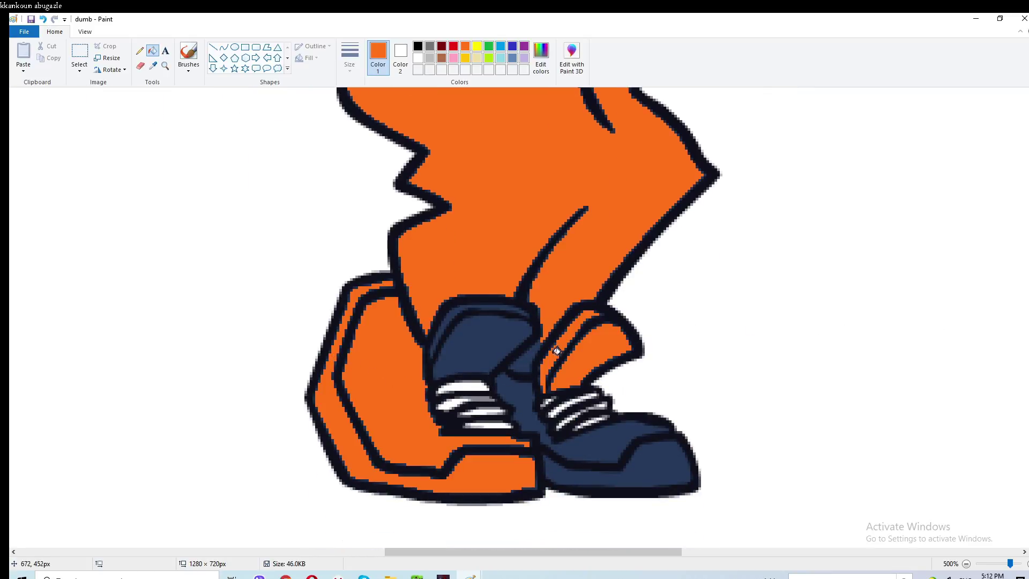
- Fill the area between the shoes, the right shoe's toe and sole, and the left shoe's tongue and rim with orange
{"action": "left_click", "coordinate": [527, 387]}
{"action": "left_click", "coordinate": [521, 360]}
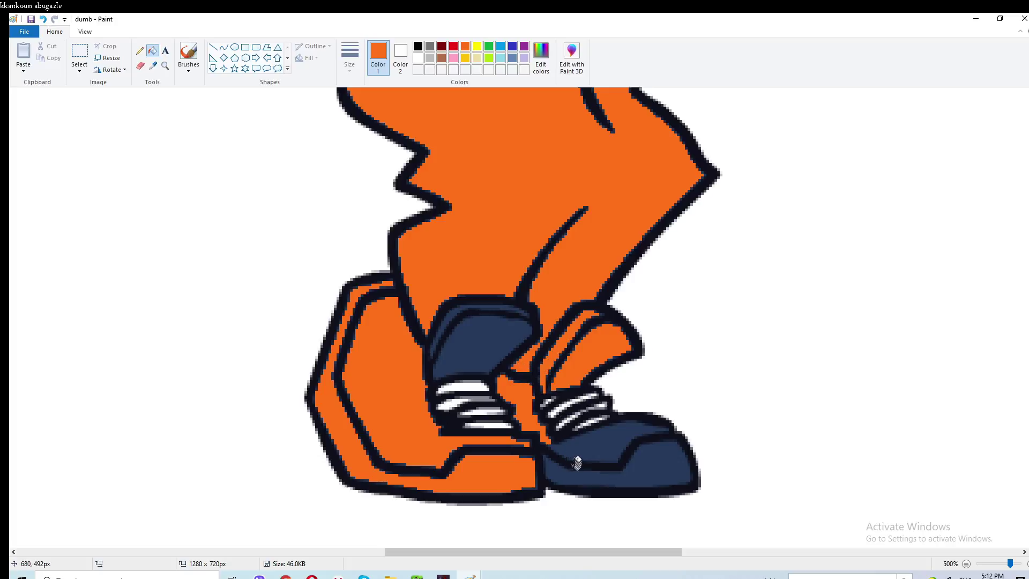
{"action": "left_click", "coordinate": [592, 435]}
{"action": "left_click", "coordinate": [595, 478]}
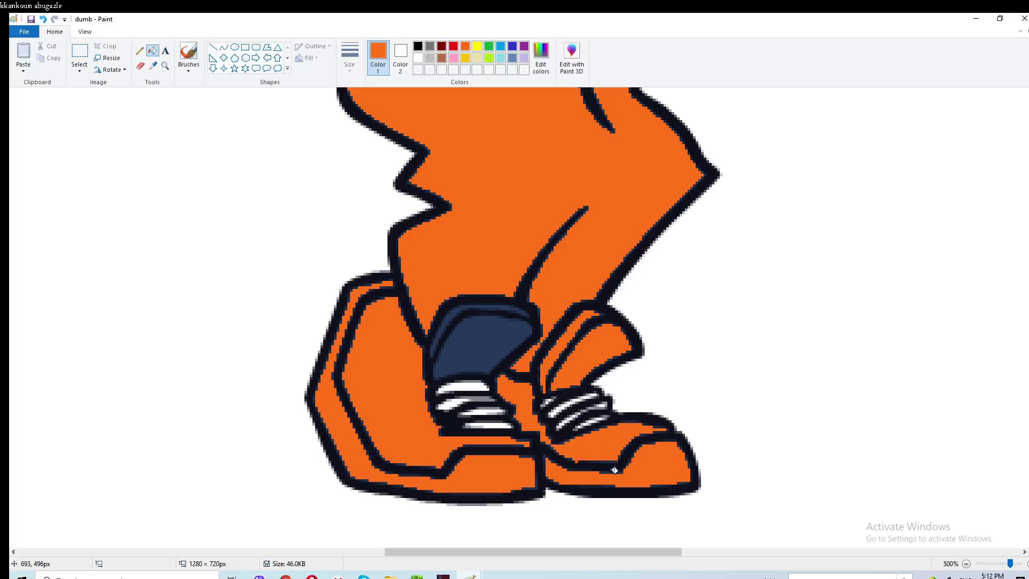
{"action": "left_click", "coordinate": [464, 355]}
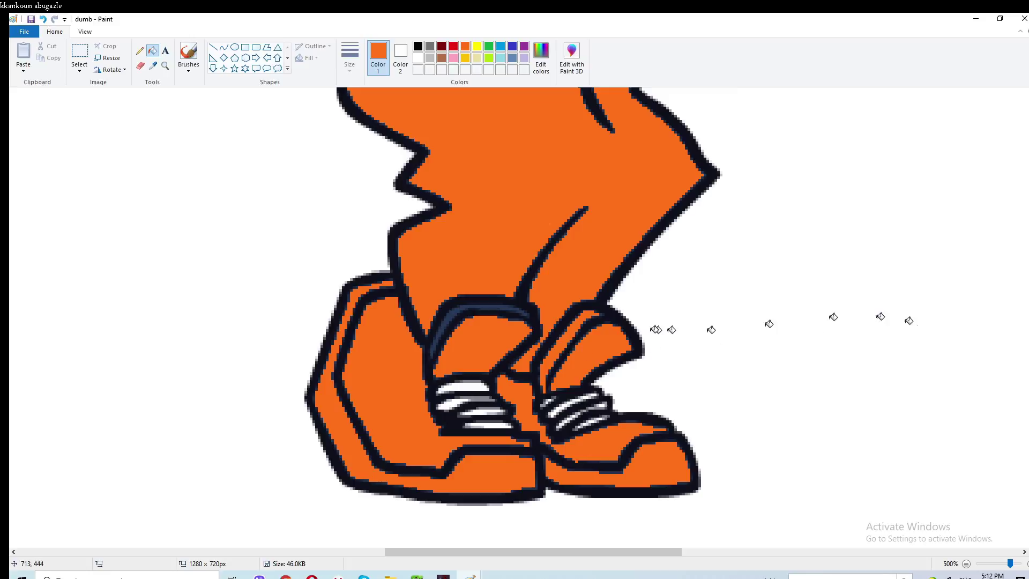
{"action": "left_click", "coordinate": [525, 313]}
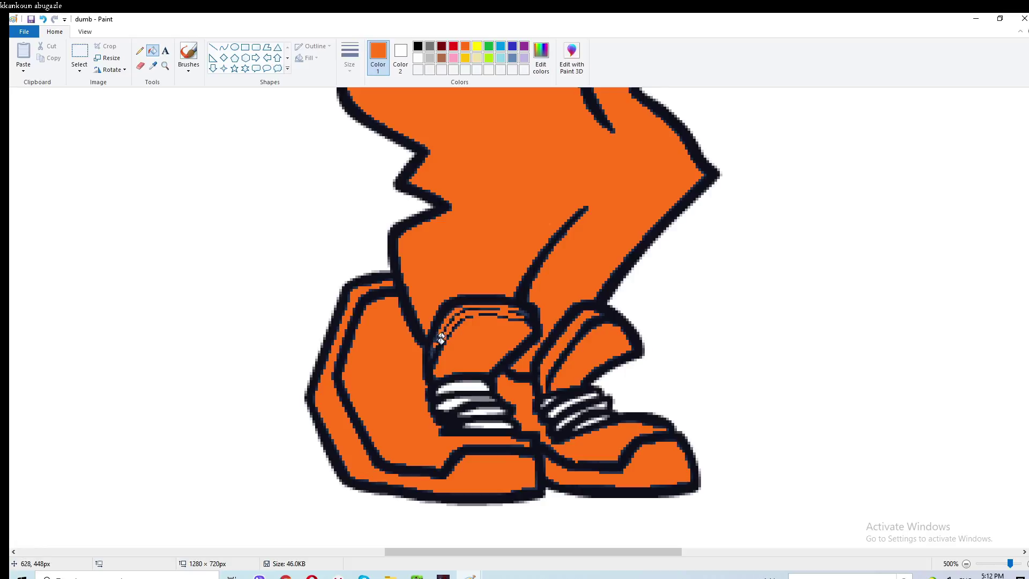
- Try to fill the last sliver on the left shoe's ankle rim with orange, and undo that fill
{"action": "left_click", "coordinate": [434, 352]}
{"action": "scroll", "coordinate": [446, 343], "scroll_direction": "up", "scroll_amount": 15}
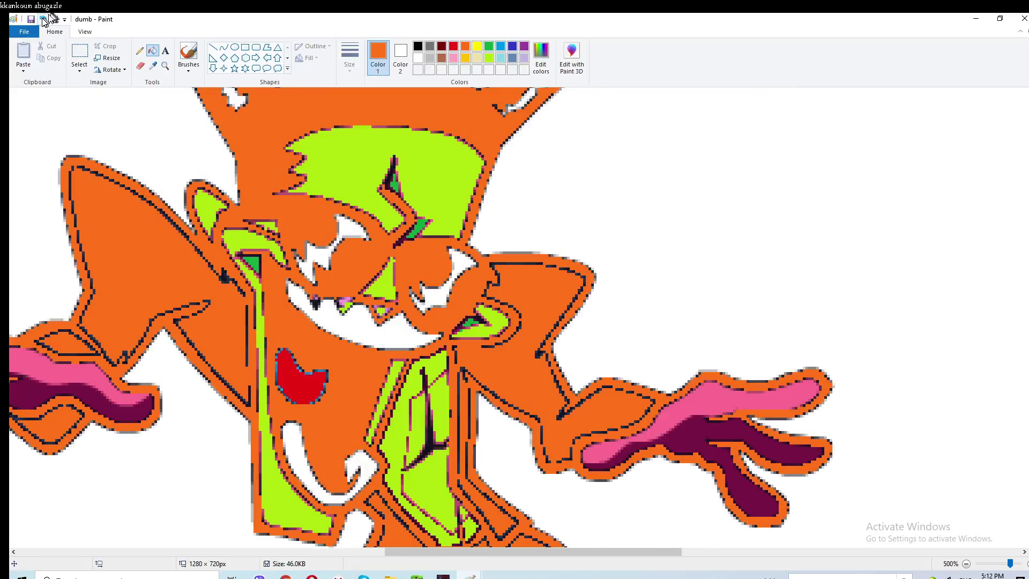
{"action": "left_click", "coordinate": [42, 19]}
{"action": "scroll", "coordinate": [430, 306], "scroll_direction": "down", "scroll_amount": 15}
{"action": "scroll", "coordinate": [431, 306], "scroll_direction": "down", "scroll_amount": 3}
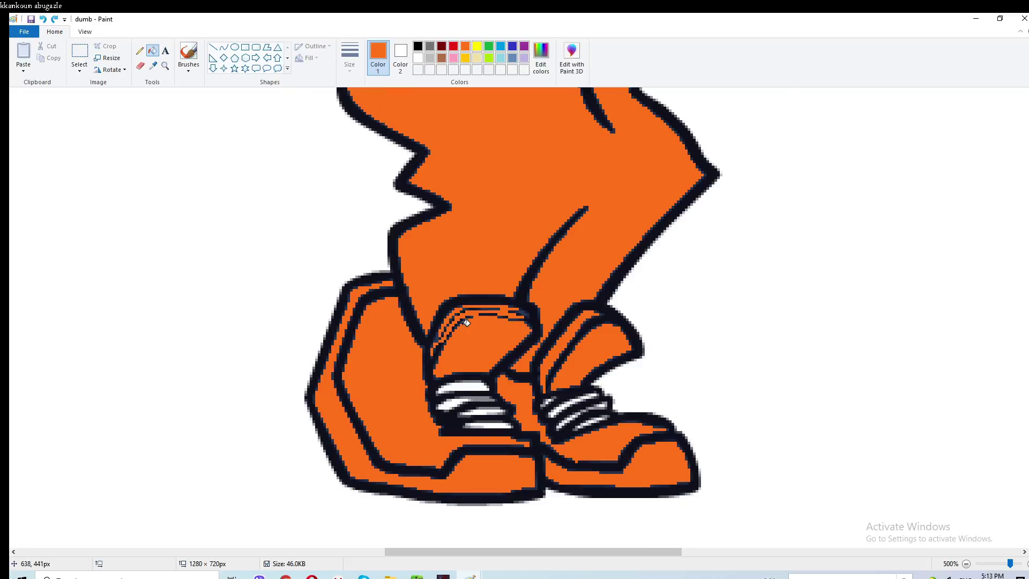
- Close the dumb image and save its changes
{"action": "scroll", "coordinate": [427, 284], "scroll_direction": "up", "scroll_amount": 15}
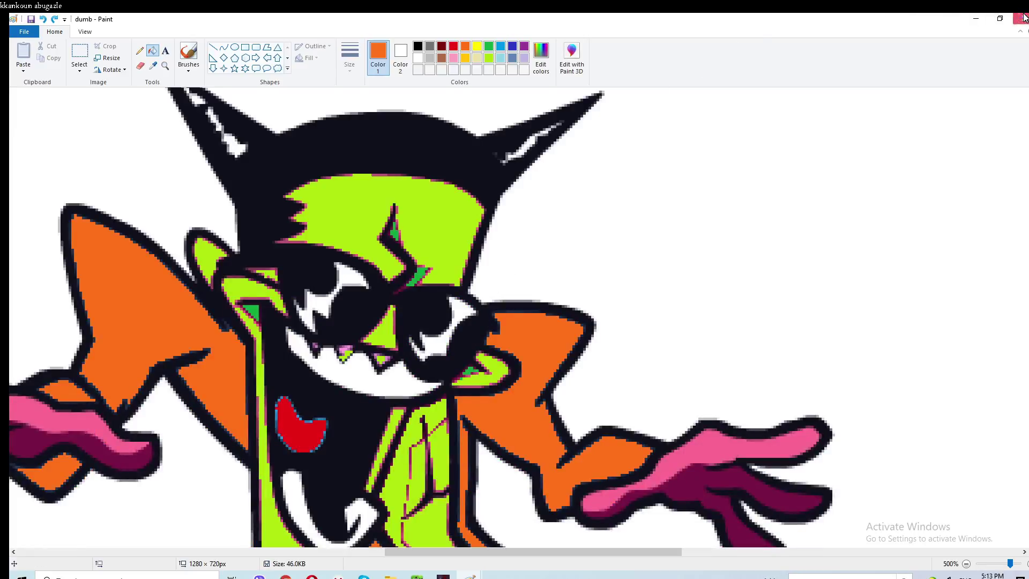
{"action": "left_click", "coordinate": [1024, 19]}
{"action": "left_click", "coordinate": [492, 301]}
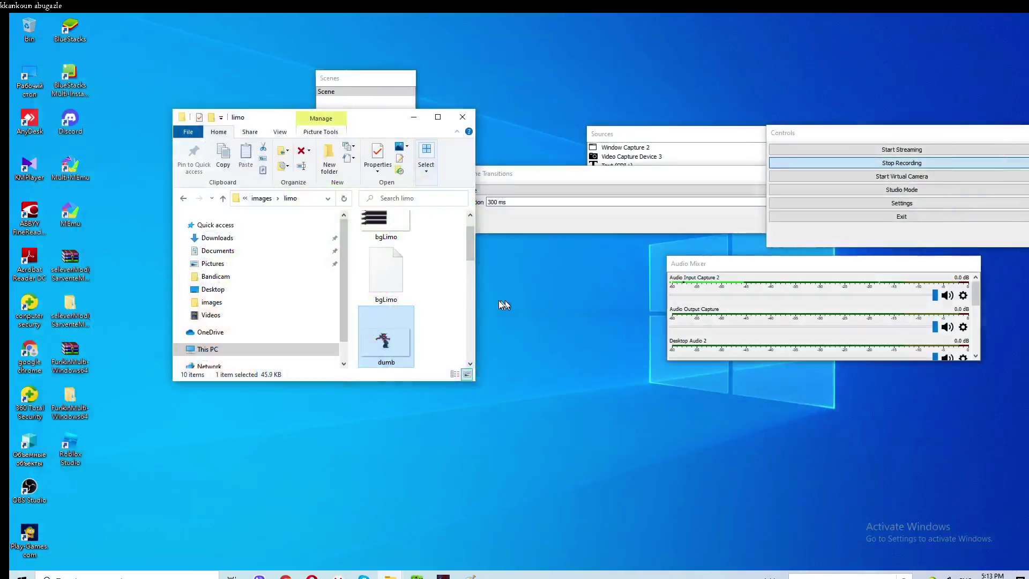
- Preview the bgLimo image from the limo folder, close the preview, and open the image for editing in Paint
{"action": "double_click", "coordinate": [377, 221]}
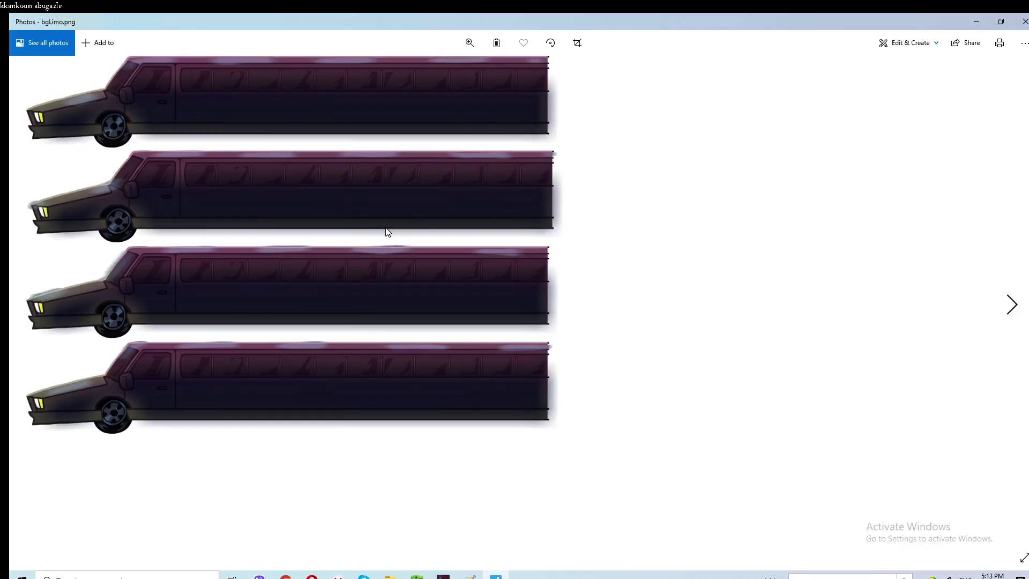
{"action": "left_click", "coordinate": [1016, 22]}
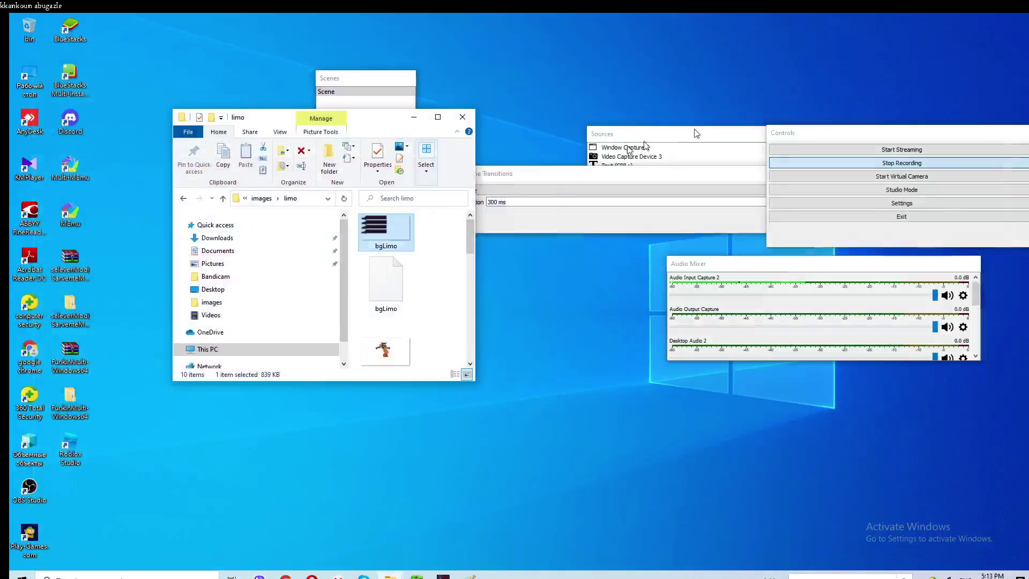
{"action": "right_click", "coordinate": [390, 231]}
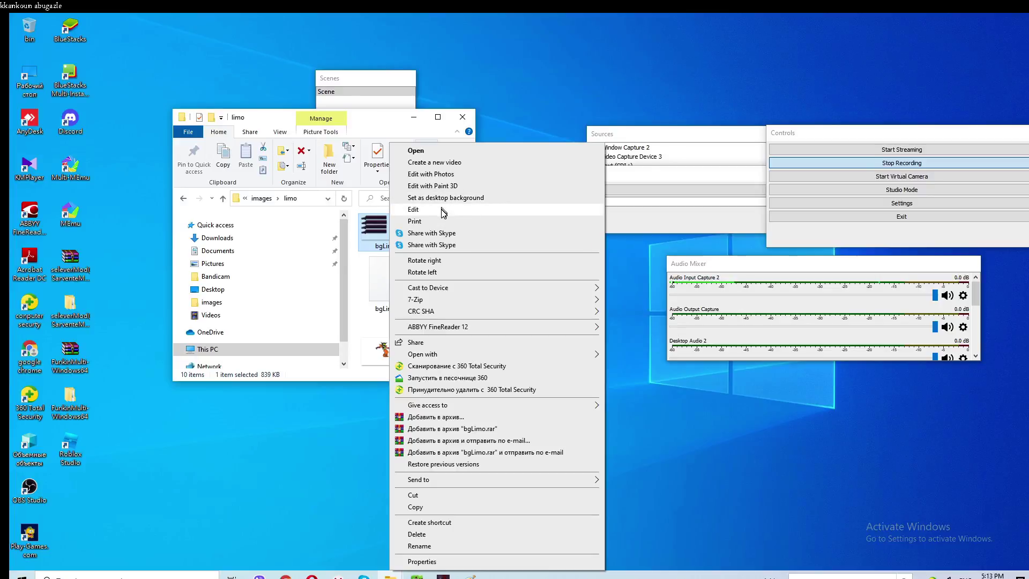
{"action": "left_click", "coordinate": [413, 209]}
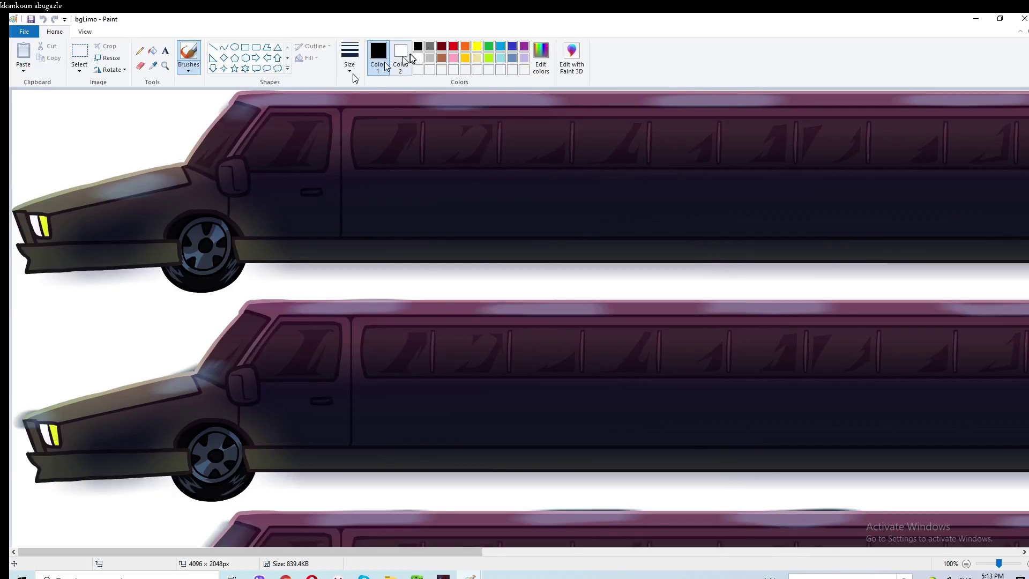
- Try to fill the dark side panel of the uppermost limousine in bgLimo, behind the front door, with red
{"action": "left_click", "coordinate": [453, 46]}
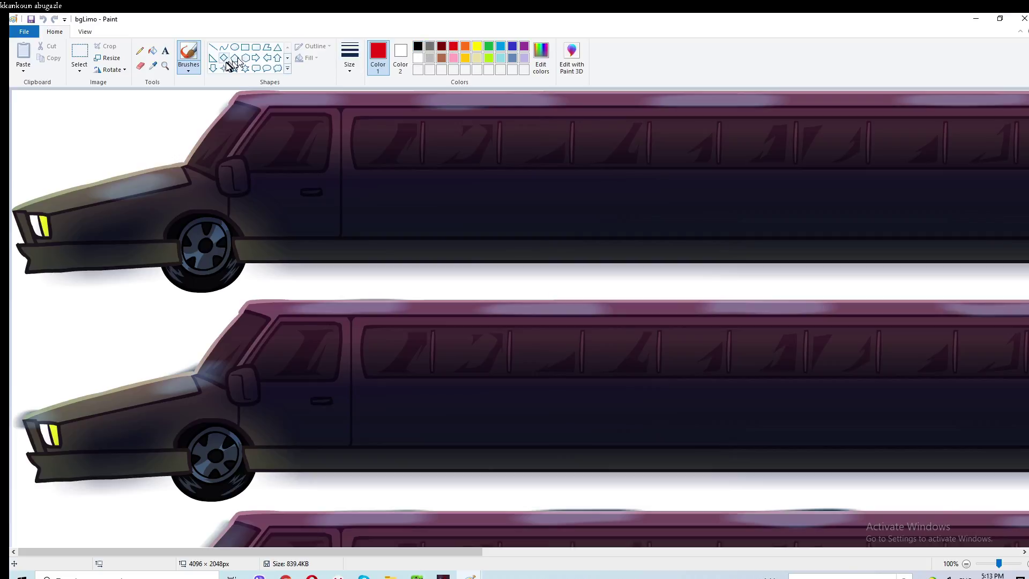
{"action": "left_click", "coordinate": [153, 50]}
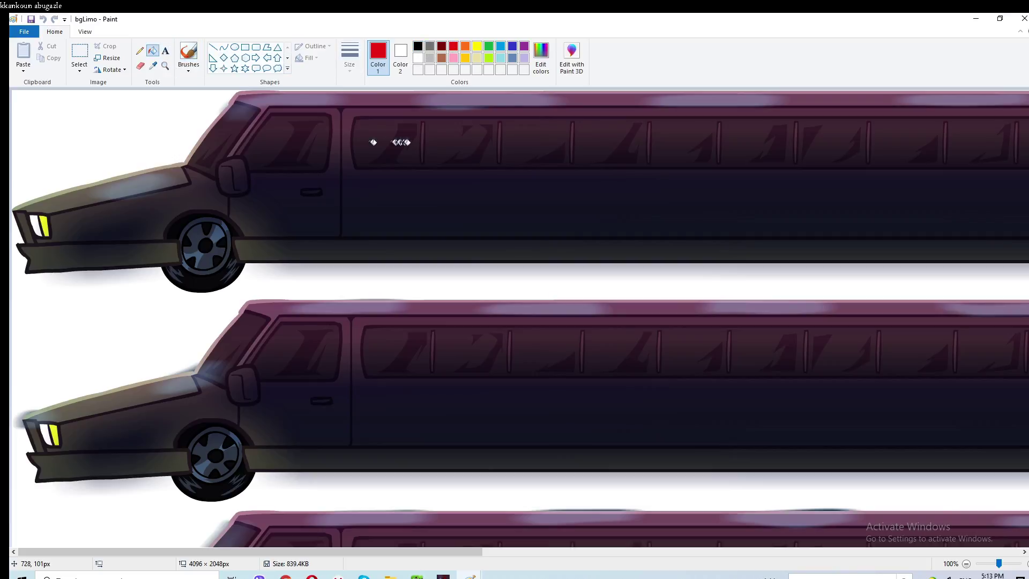
{"action": "left_click", "coordinate": [446, 188]}
{"action": "left_click", "coordinate": [434, 212]}
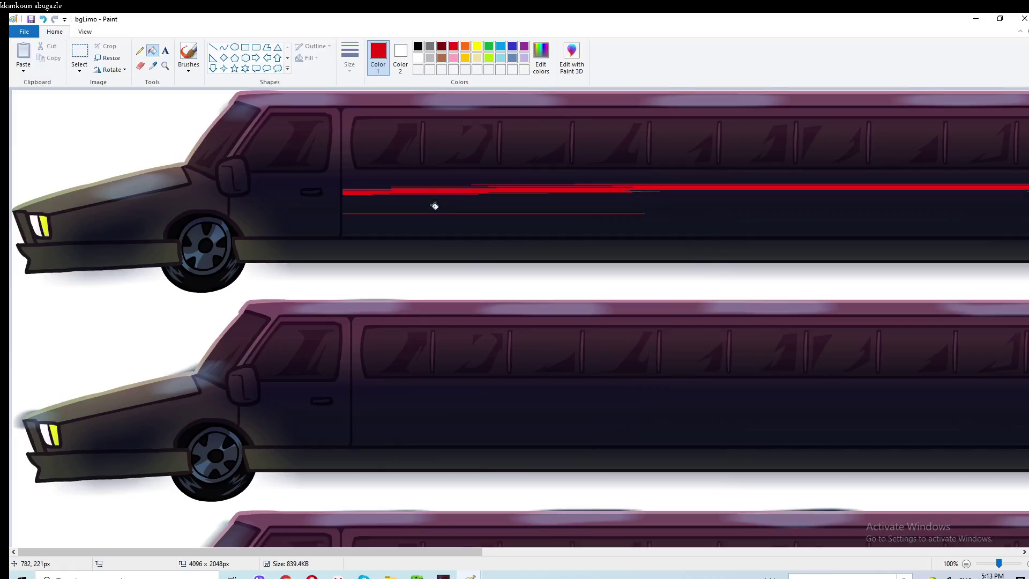
{"action": "left_click", "coordinate": [434, 206]}
{"action": "left_click", "coordinate": [437, 201]}
{"action": "left_click", "coordinate": [435, 200]}
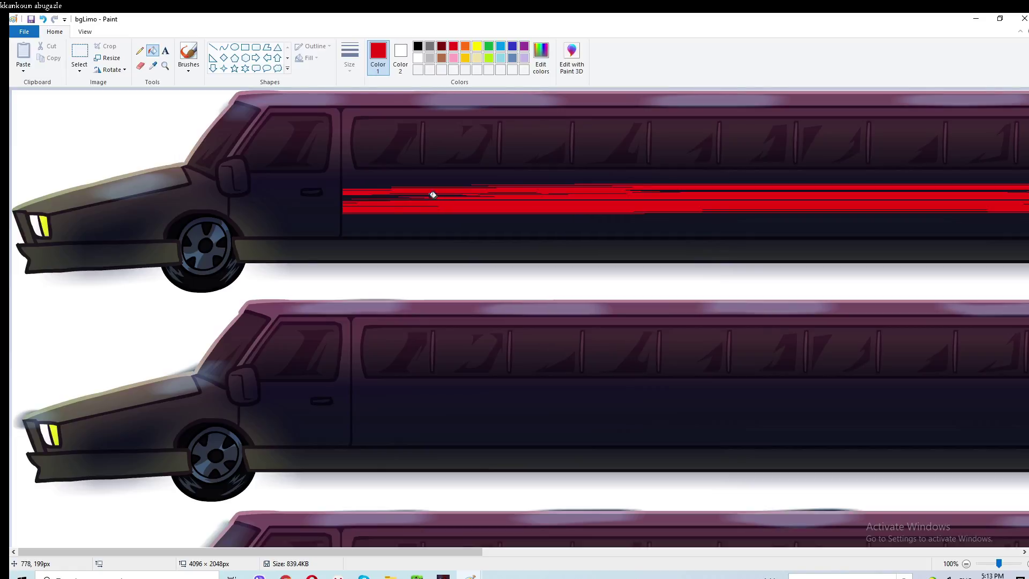
{"action": "left_click", "coordinate": [446, 194]}
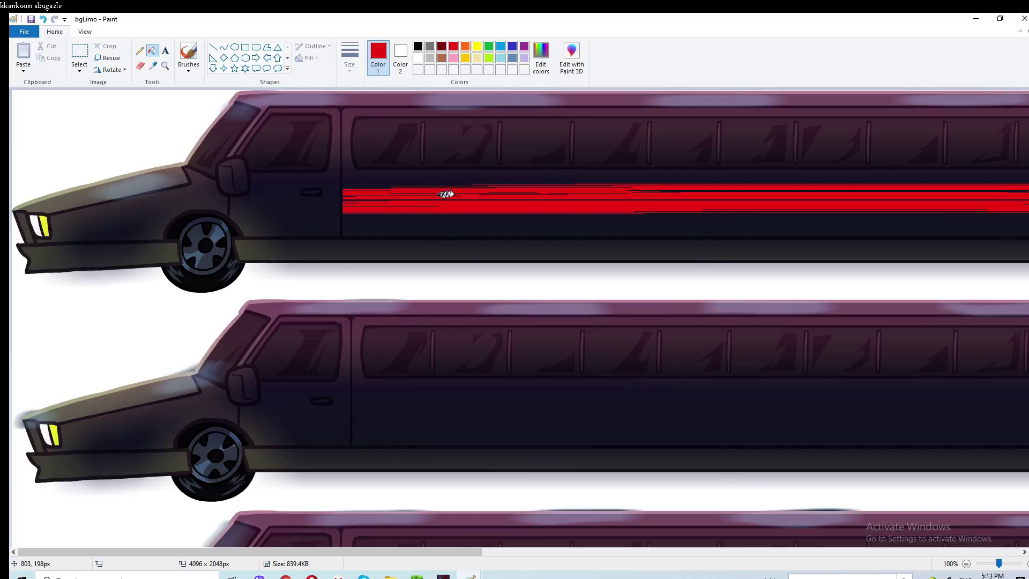
{"action": "left_click", "coordinate": [434, 214]}
{"action": "left_click", "coordinate": [636, 227]}
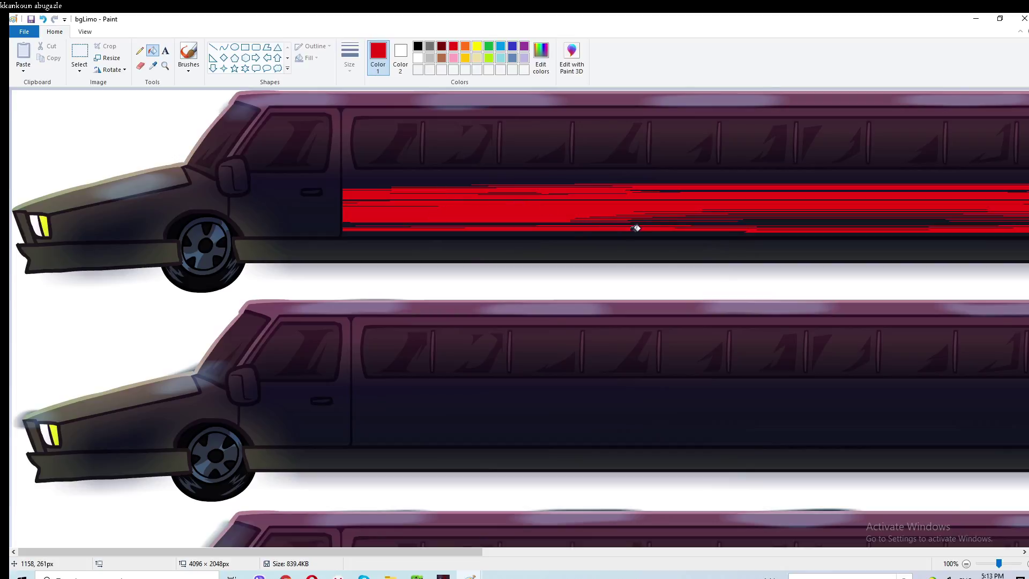
{"action": "left_click", "coordinate": [732, 219]}
{"action": "left_click", "coordinate": [664, 175]}
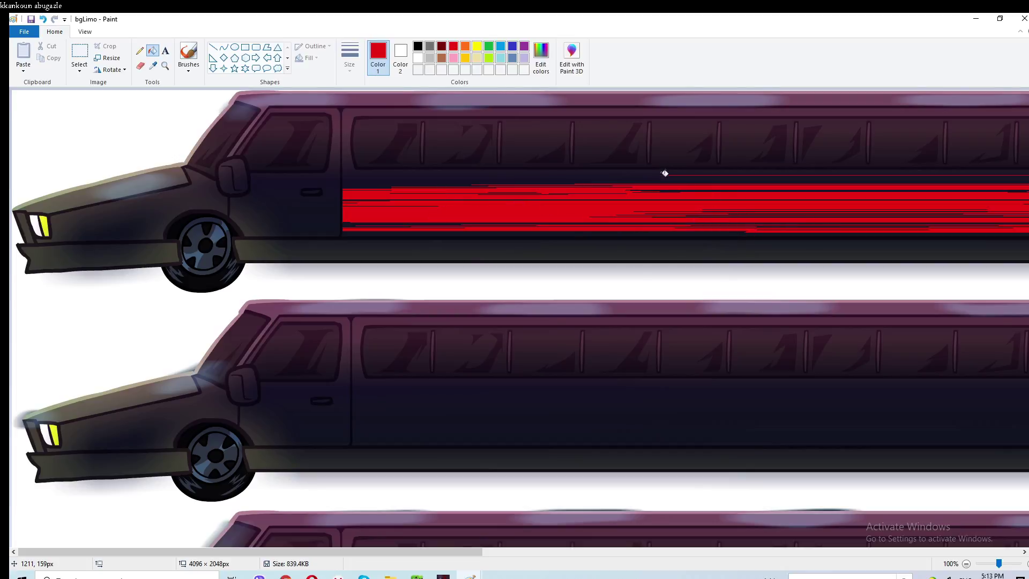
- Close the bgLimo image without saving its changes, and open the custom_chars folder inside images
{"action": "left_click", "coordinate": [1024, 18]}
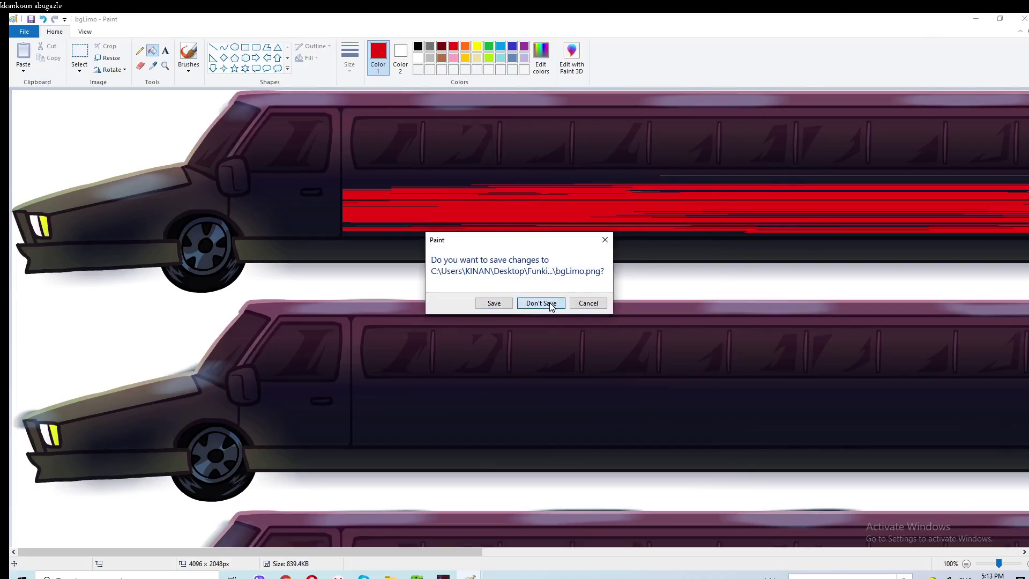
{"action": "left_click", "coordinate": [540, 303]}
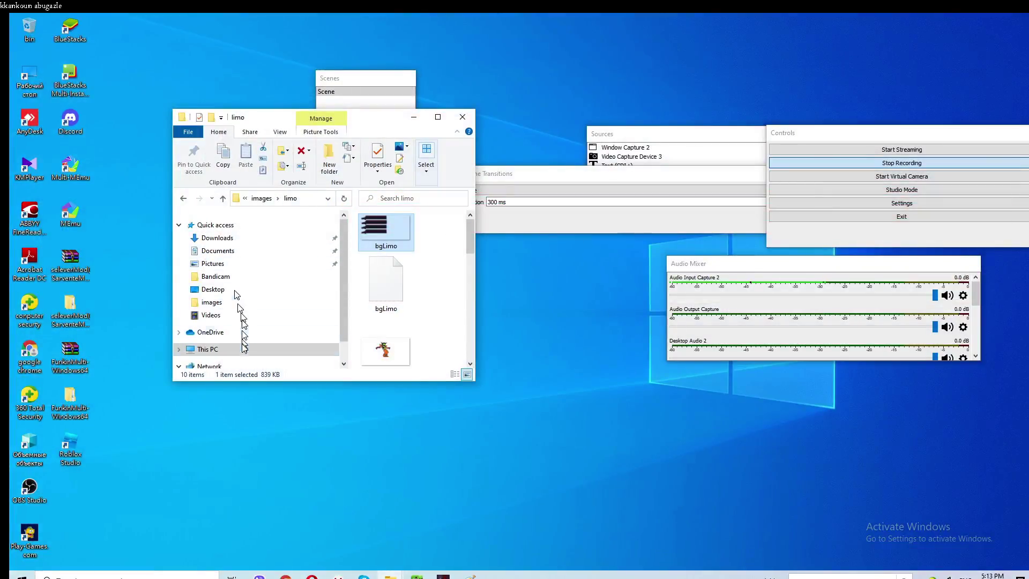
{"action": "left_click", "coordinate": [185, 201]}
{"action": "left_click", "coordinate": [393, 298]}
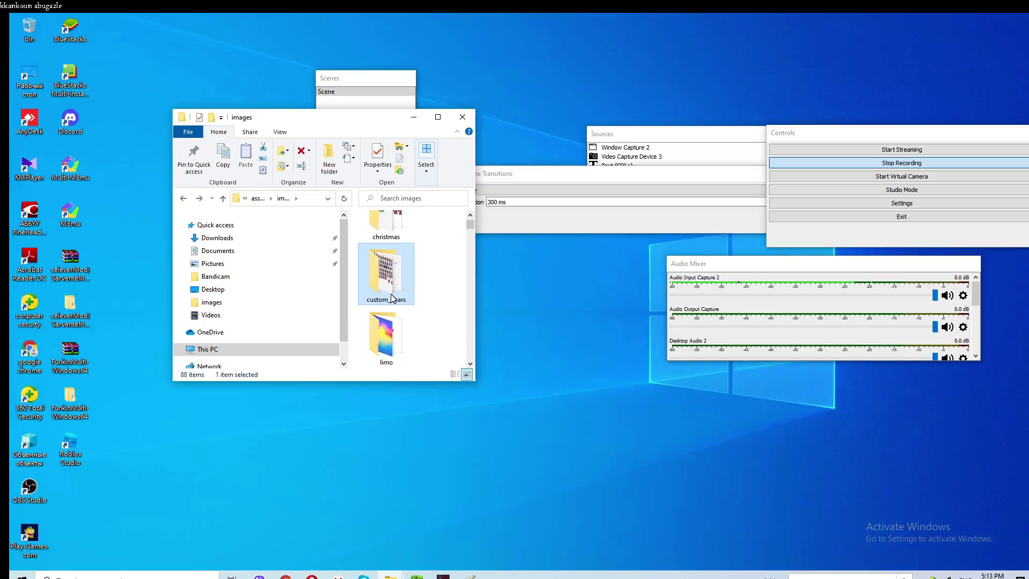
{"action": "double_click", "coordinate": [393, 297]}
- Preview the template image, then open it for editing in Paint and locate the red-capped characters making a peace sign
{"action": "double_click", "coordinate": [392, 246]}
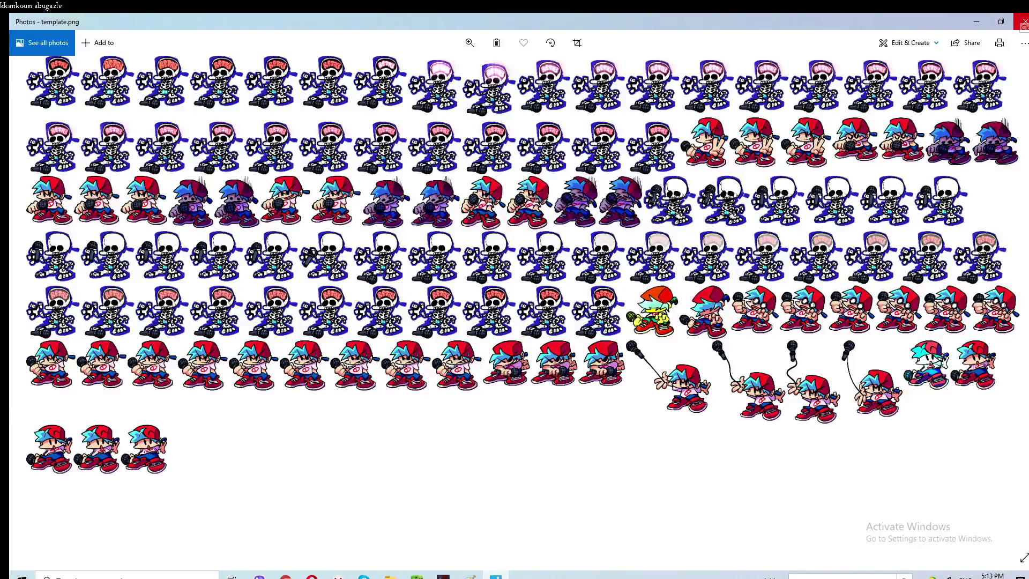
{"action": "left_click", "coordinate": [1024, 22]}
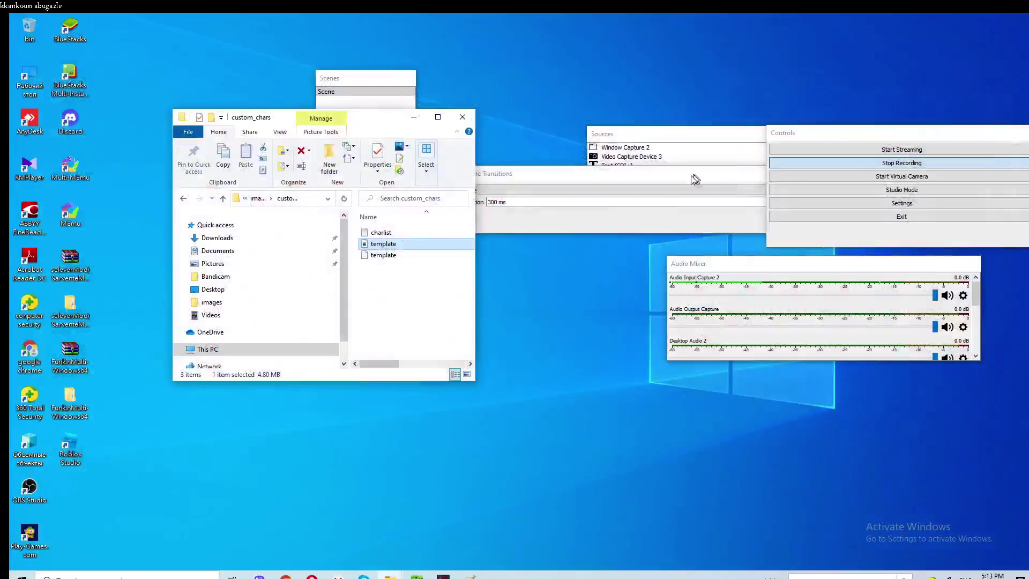
{"action": "right_click", "coordinate": [388, 246]}
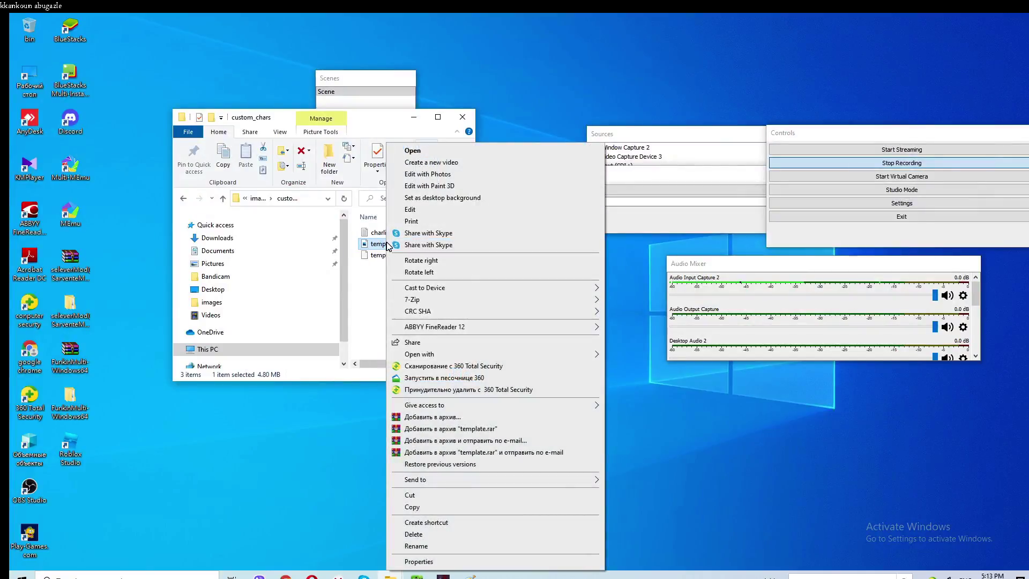
{"action": "left_click", "coordinate": [408, 213]}
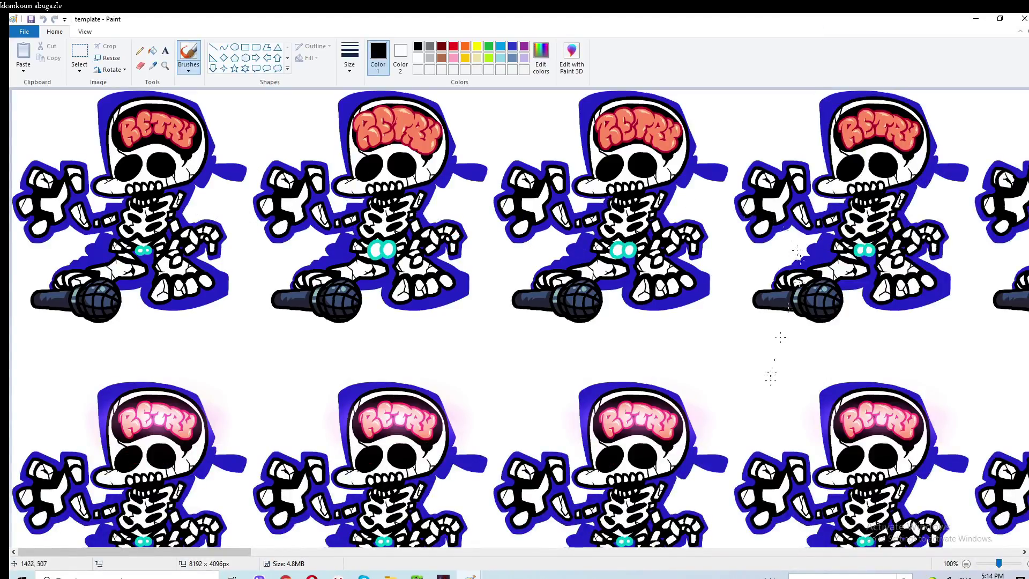
{"action": "left_click", "coordinate": [165, 65]}
{"action": "right_click", "coordinate": [691, 230]}
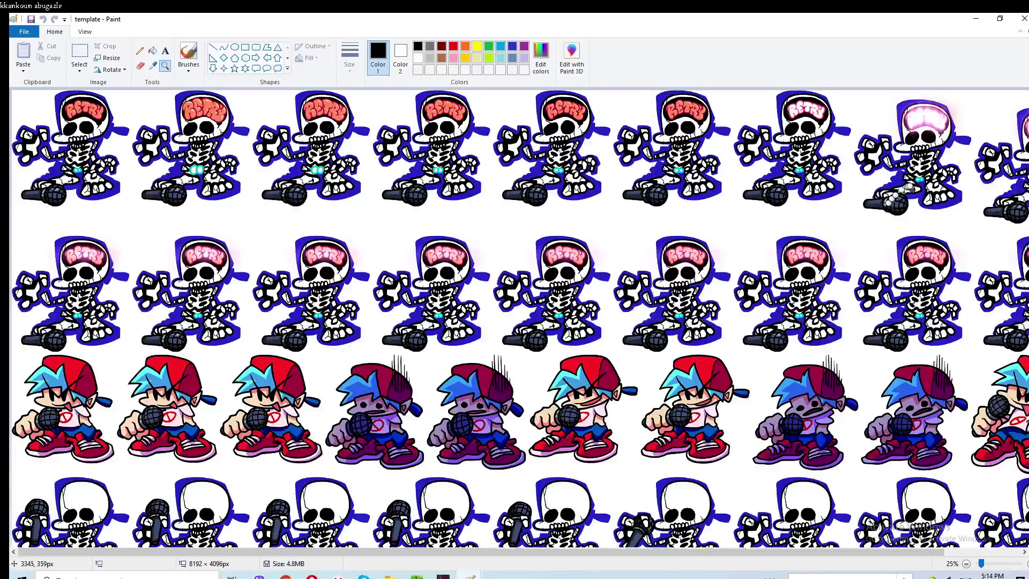
{"action": "right_click", "coordinate": [890, 209]}
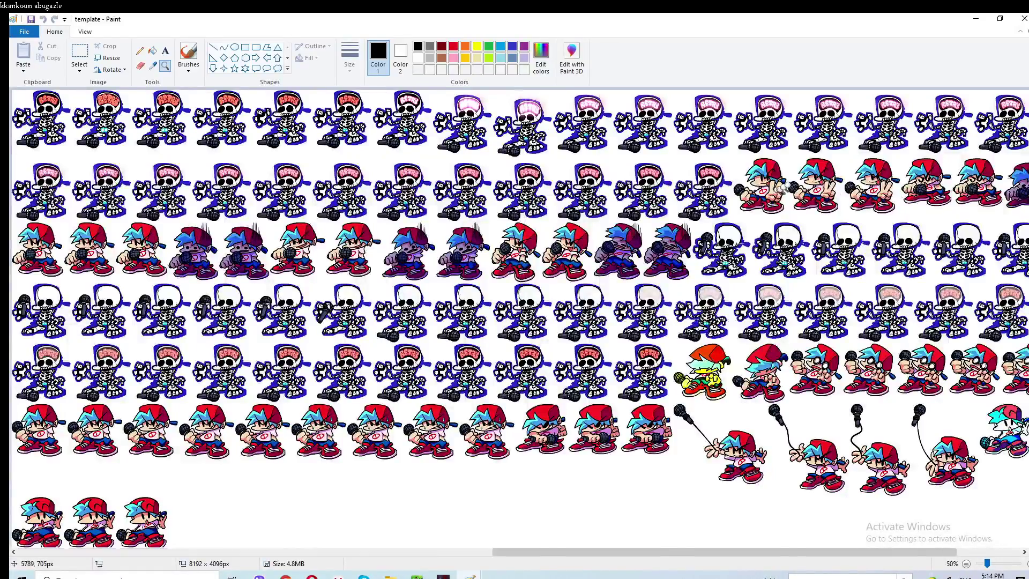
{"action": "left_click", "coordinate": [779, 189]}
{"action": "left_click", "coordinate": [484, 254]}
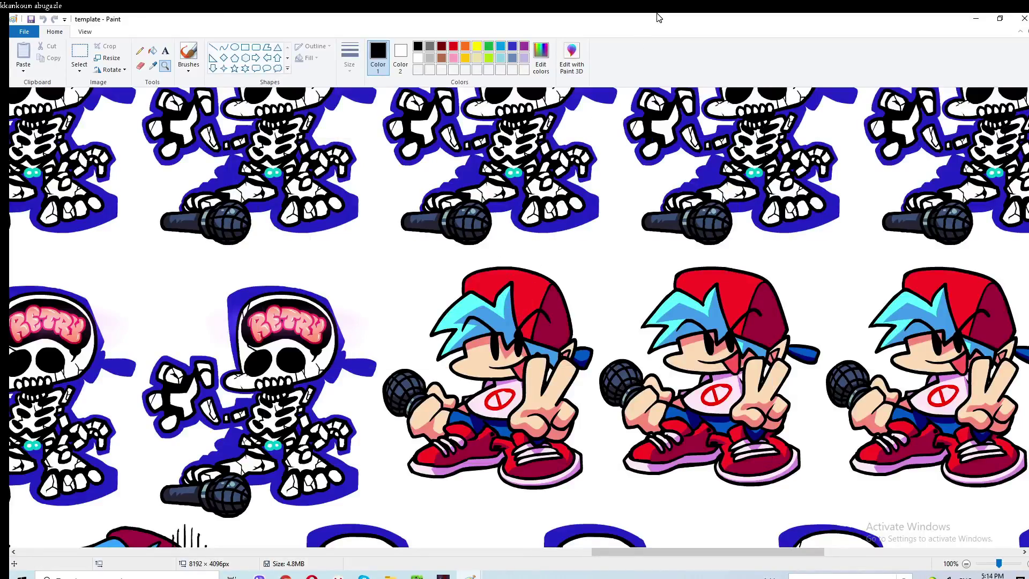
- Open the bfChristmas image from the christmas folder in Paint and place it side by side with the template image
{"action": "mouse_move", "coordinate": [659, 18]}
{"action": "left_mouse_down"}
{"action": "mouse_move", "coordinate": [601, 194]}
{"action": "mouse_move", "coordinate": [700, 332]}
{"action": "mouse_move", "coordinate": [615, 379]}
{"action": "left_mouse_up"}
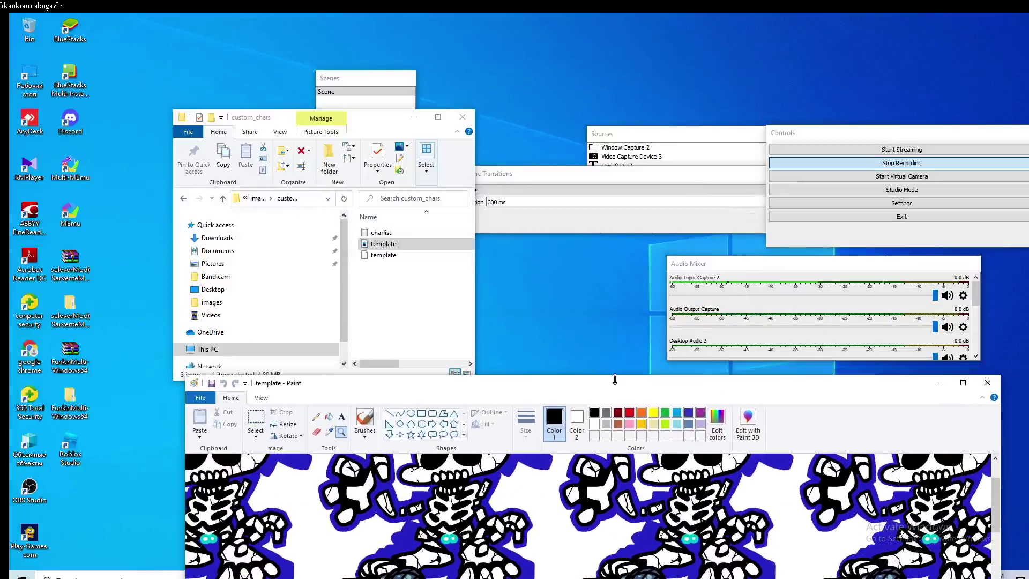
{"action": "left_click", "coordinate": [184, 199]}
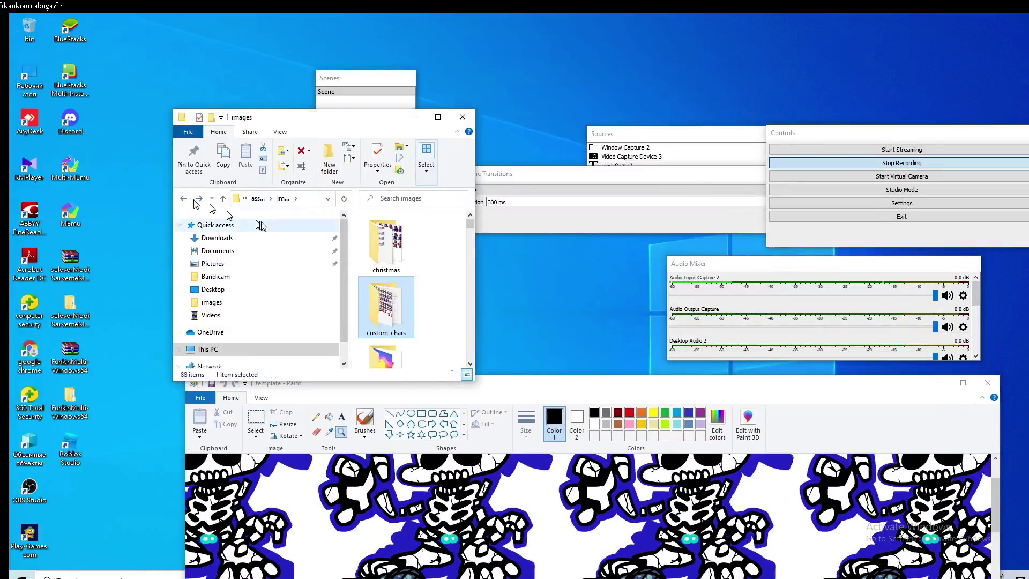
{"action": "double_click", "coordinate": [386, 266]}
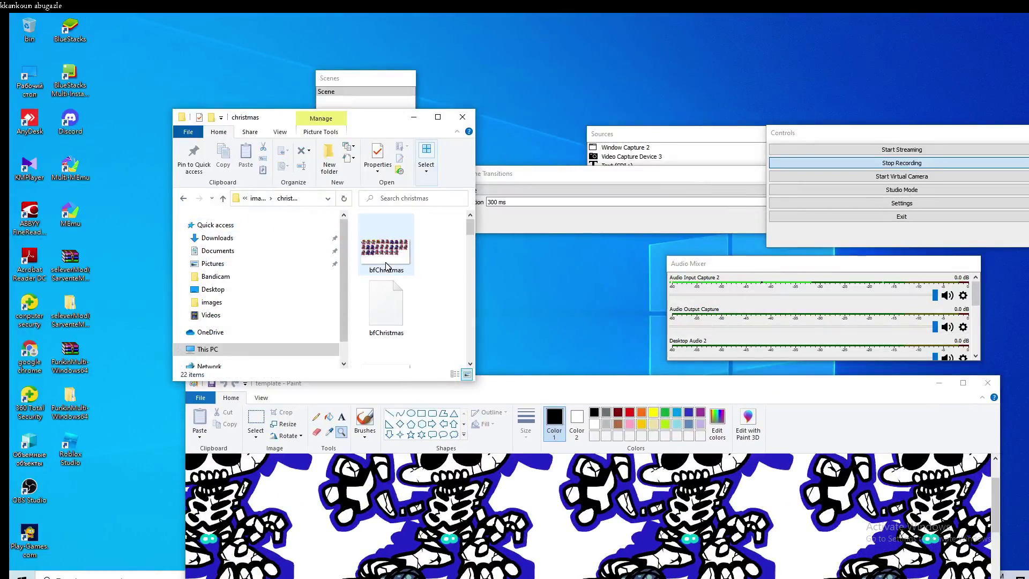
{"action": "left_click", "coordinate": [386, 267]}
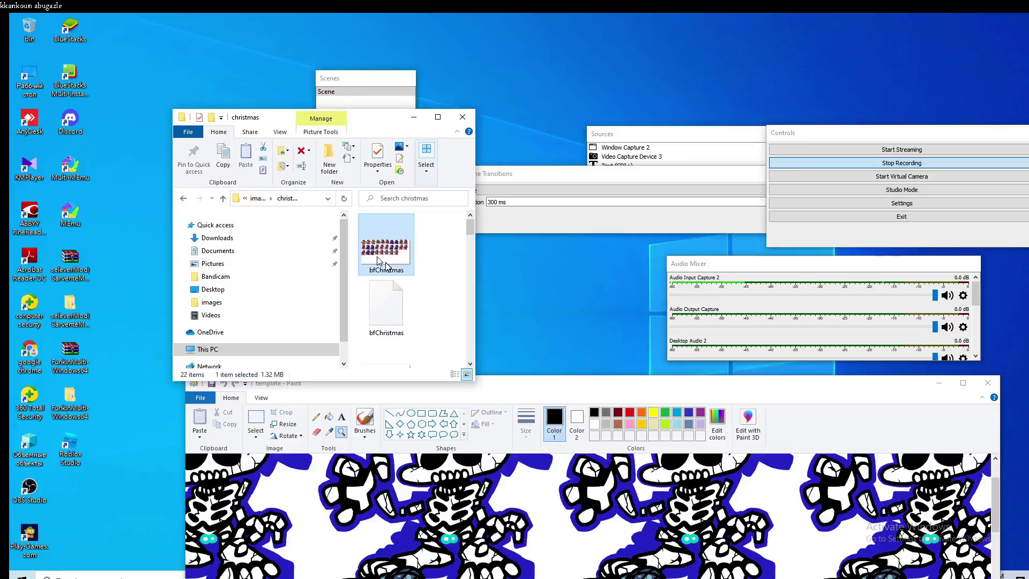
{"action": "right_click", "coordinate": [379, 261]}
{"action": "left_click", "coordinate": [416, 210]}
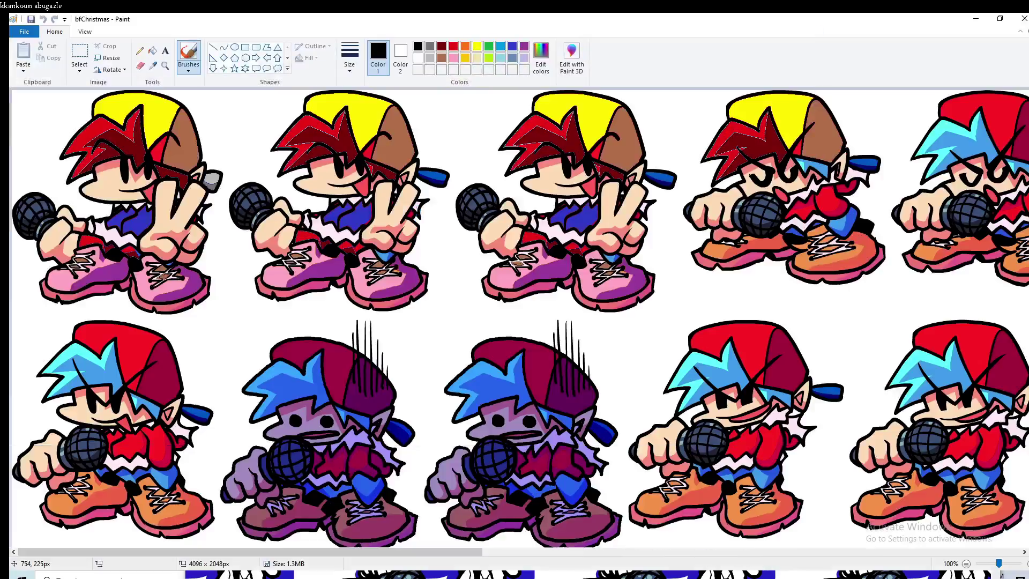
{"action": "key", "text": "super+Left"}
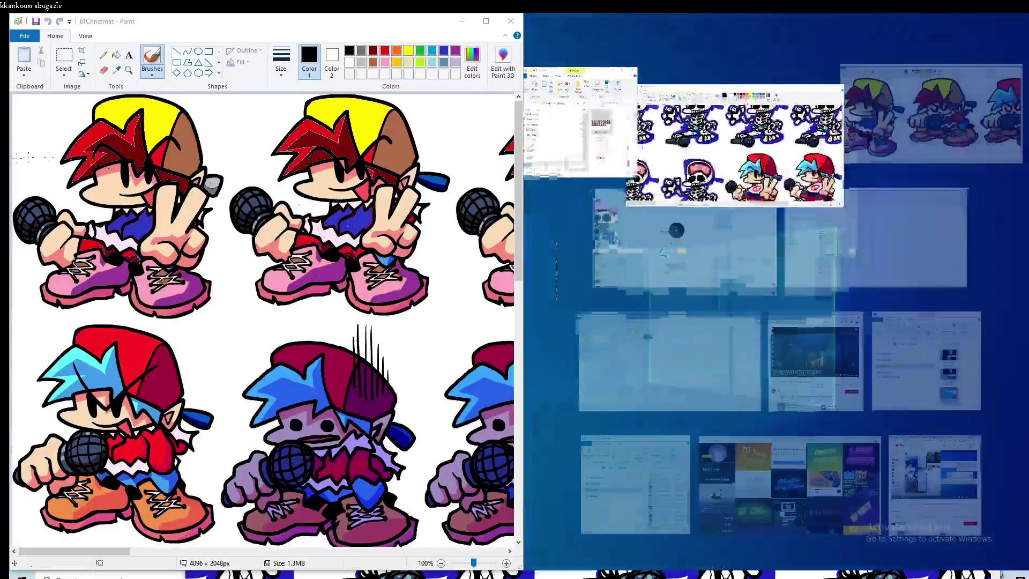
{"action": "left_click", "coordinate": [743, 114]}
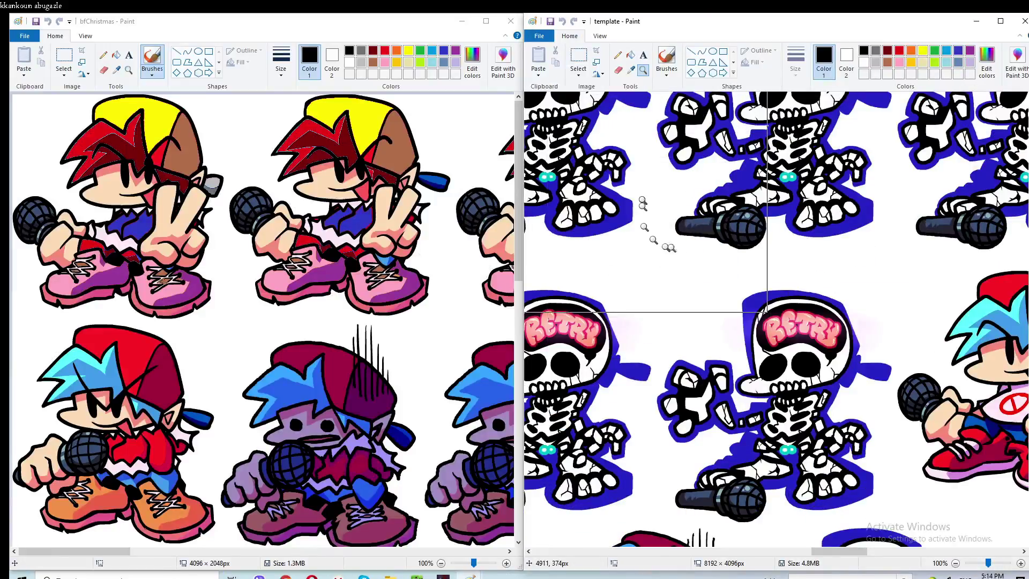
- In the template image, fill the first peace-sign character's cap with yellow on the front and brown on the back
{"action": "left_click", "coordinate": [845, 206]}
{"action": "right_click", "coordinate": [879, 300]}
{"action": "right_click", "coordinate": [857, 268]}
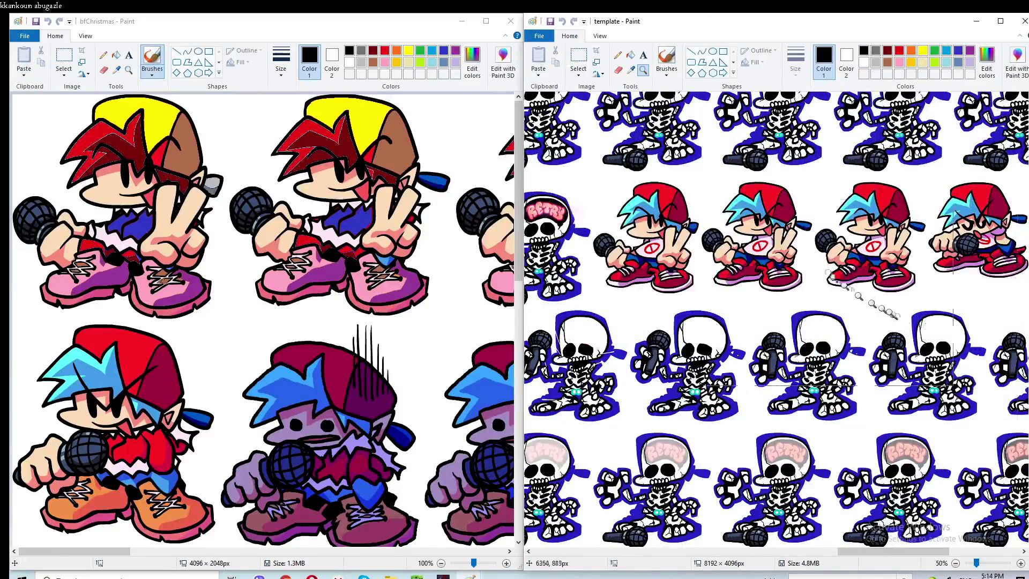
{"action": "right_click", "coordinate": [839, 241]}
{"action": "right_click", "coordinate": [840, 241]}
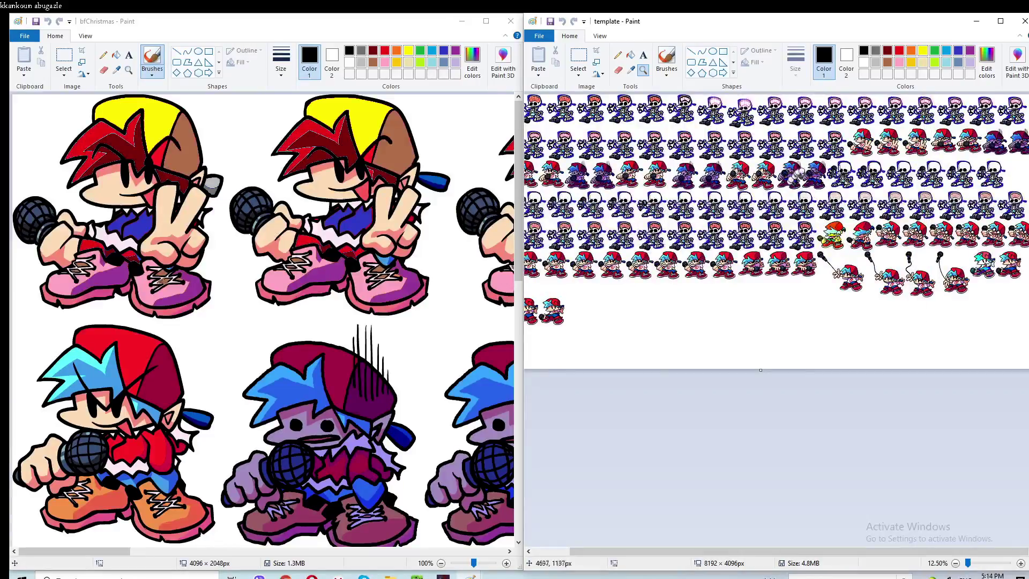
{"action": "left_click", "coordinate": [914, 144]}
{"action": "left_click", "coordinate": [836, 225]}
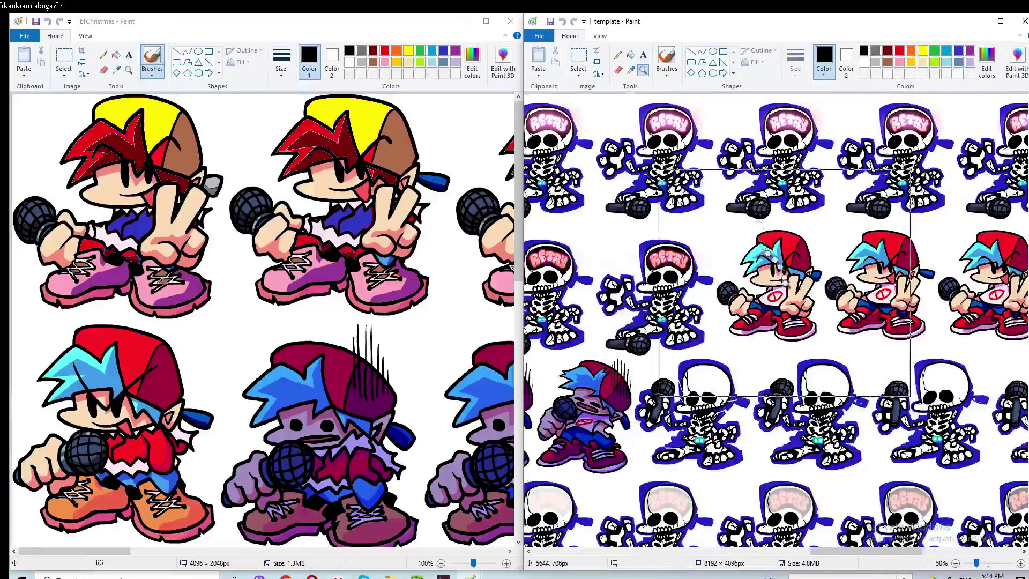
{"action": "left_click", "coordinate": [774, 300]}
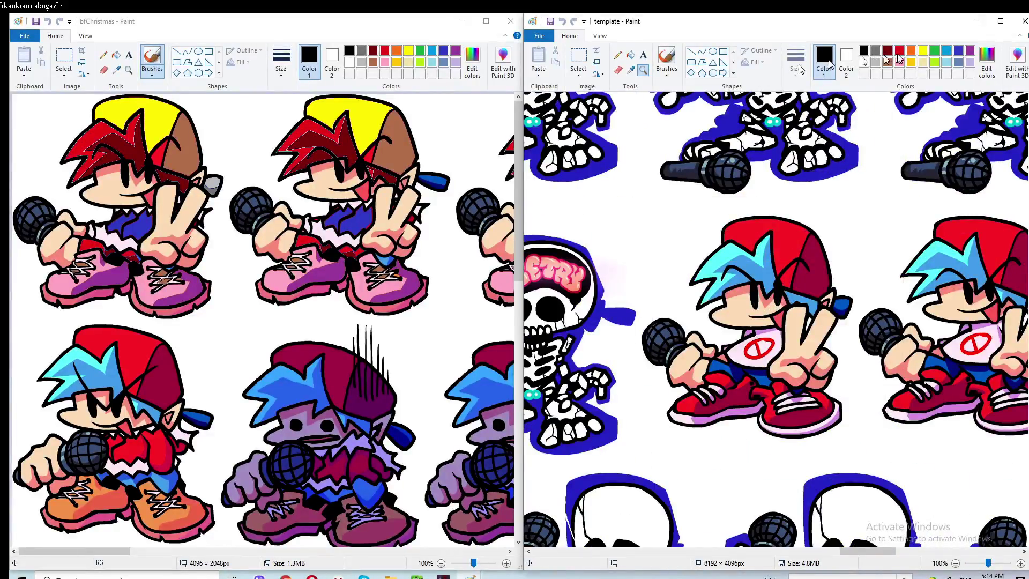
{"action": "left_click", "coordinate": [923, 51]}
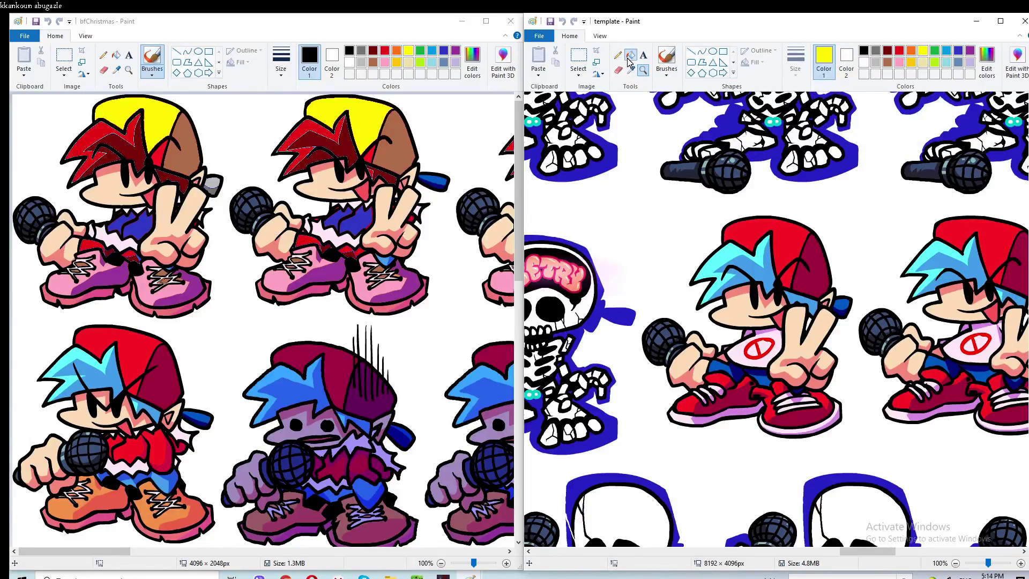
{"action": "left_click", "coordinate": [785, 231]}
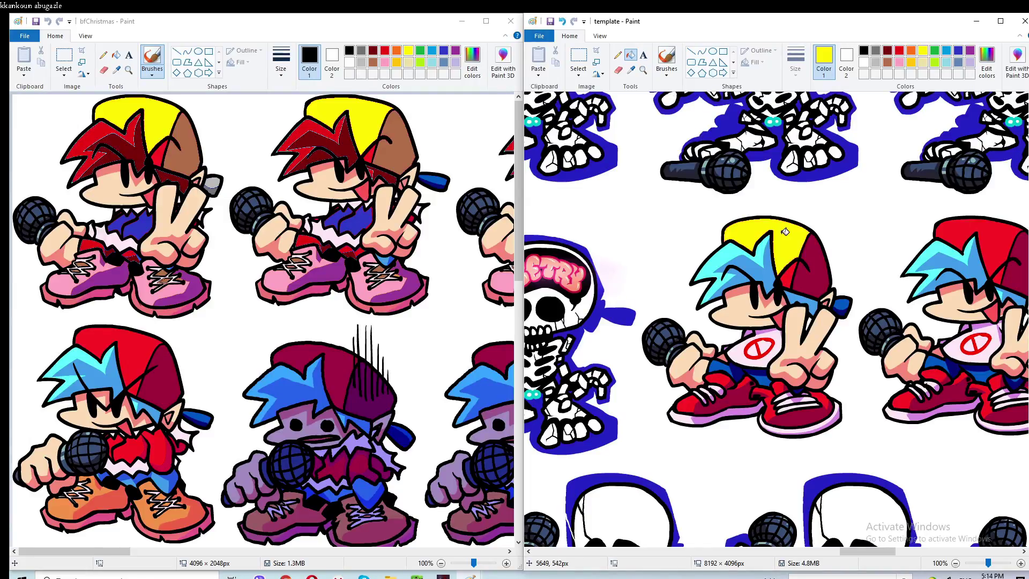
{"action": "left_click", "coordinate": [888, 63]}
{"action": "left_click", "coordinate": [810, 249]}
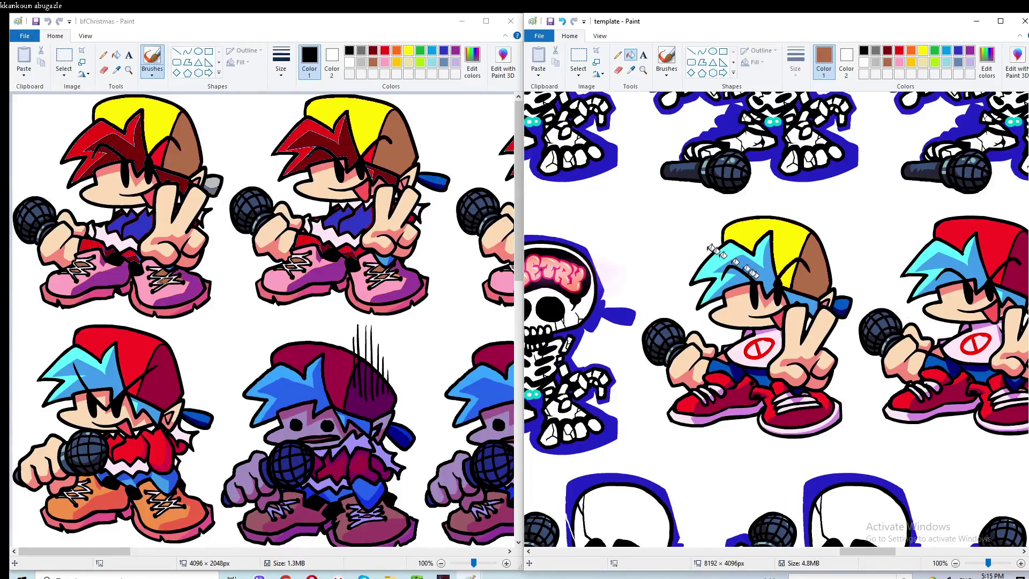
- Fill the hair strand by the ear and the darker blue hair of the same character with dark red, undoing the stray outline fill
{"action": "left_click", "coordinate": [887, 51]}
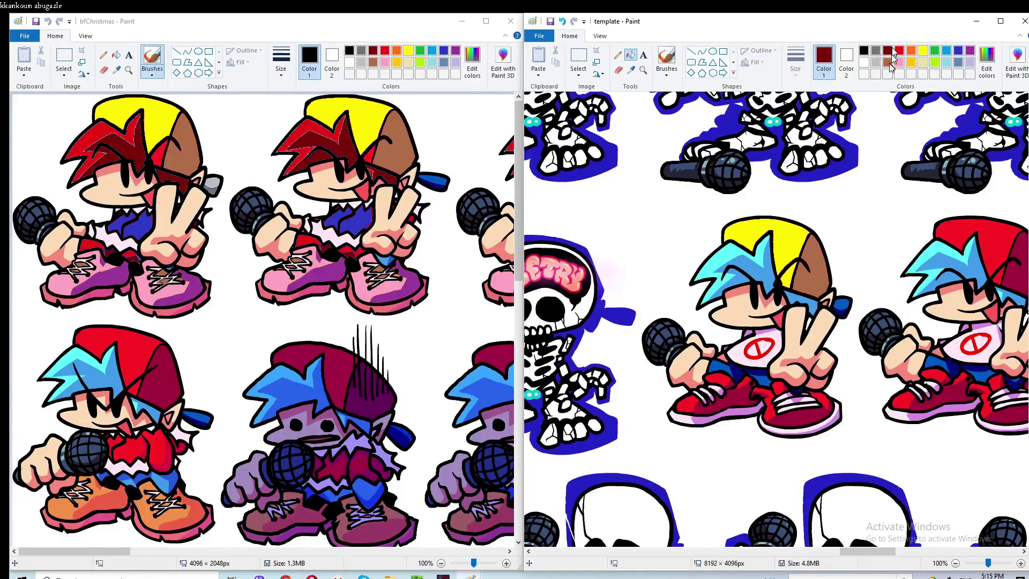
{"action": "left_click", "coordinate": [814, 297]}
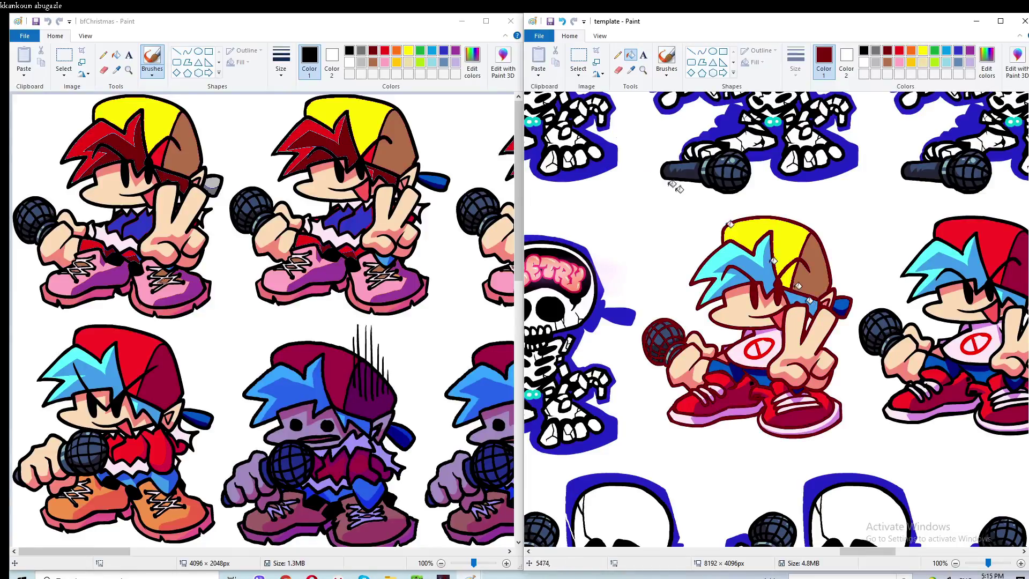
{"action": "left_click", "coordinate": [562, 21]}
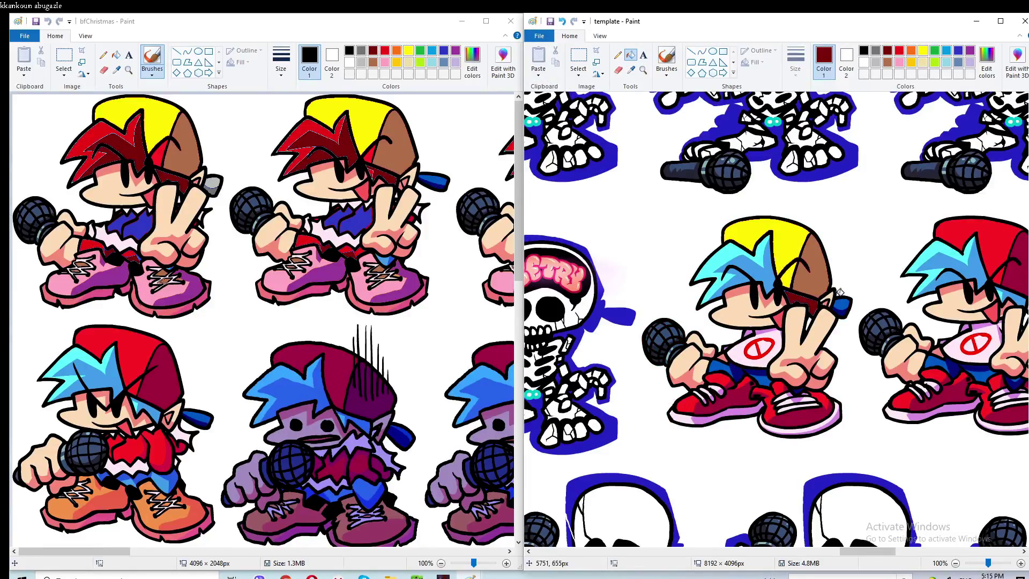
{"action": "left_click", "coordinate": [771, 275]}
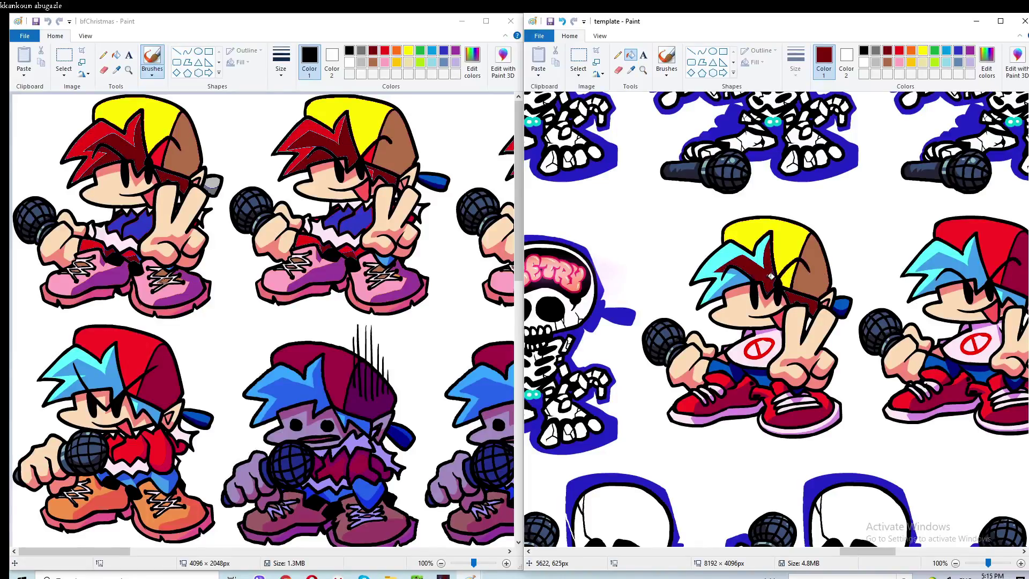
- Fill the first character's remaining darker blue hair with dark red and its light-blue hair highlights with red
{"action": "left_click", "coordinate": [742, 285]}
{"action": "left_click", "coordinate": [898, 50]}
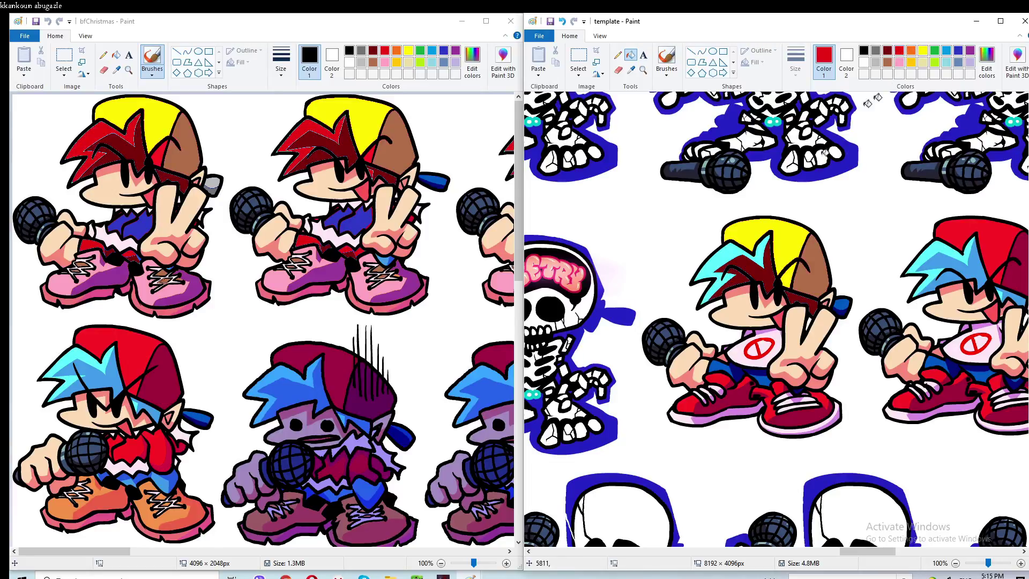
{"action": "left_click", "coordinate": [725, 257]}
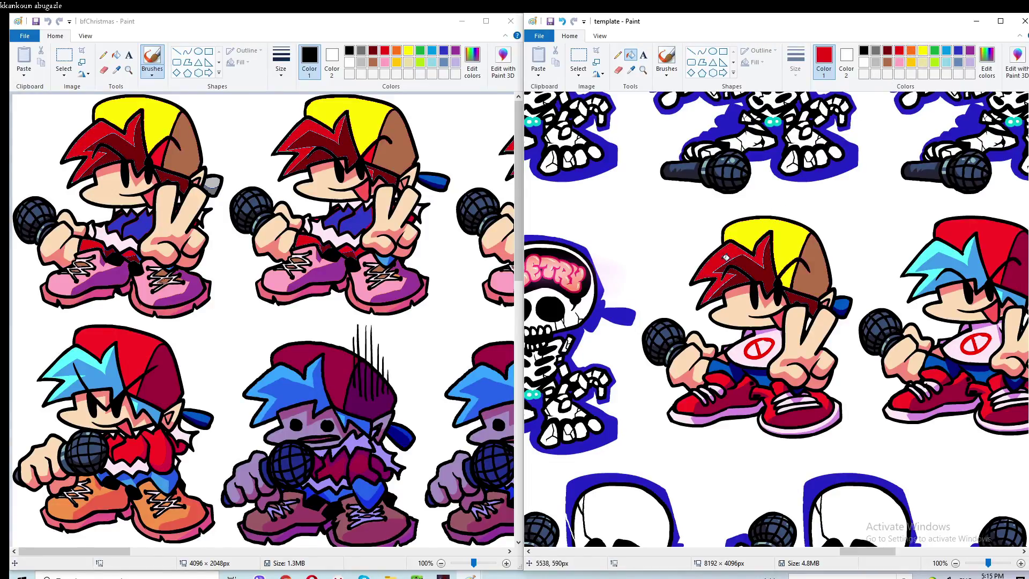
- Fill the first peace-sign character's white shirt with black
{"action": "left_click", "coordinate": [887, 51]}
{"action": "left_click", "coordinate": [863, 50]}
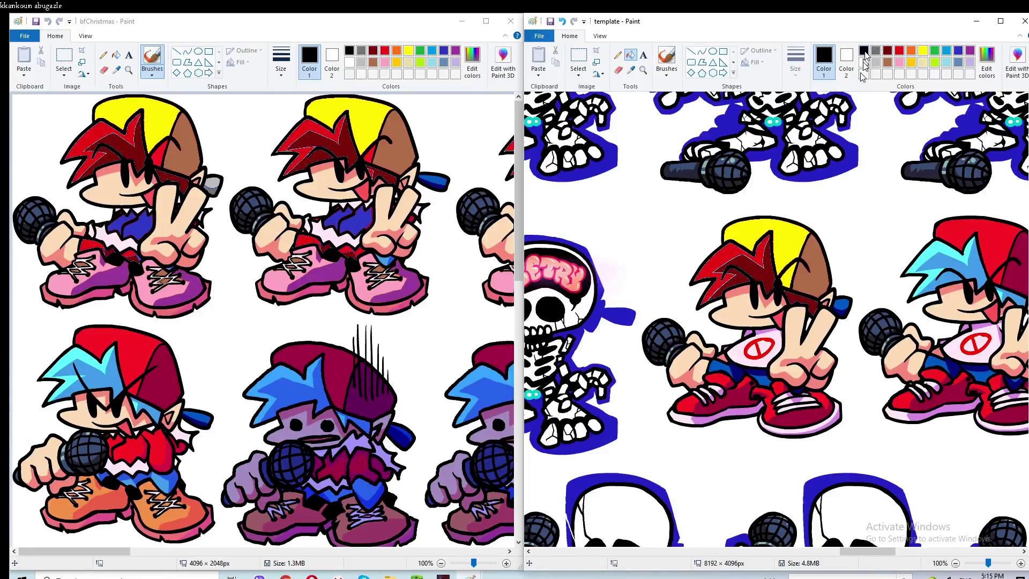
{"action": "left_click", "coordinate": [776, 336]}
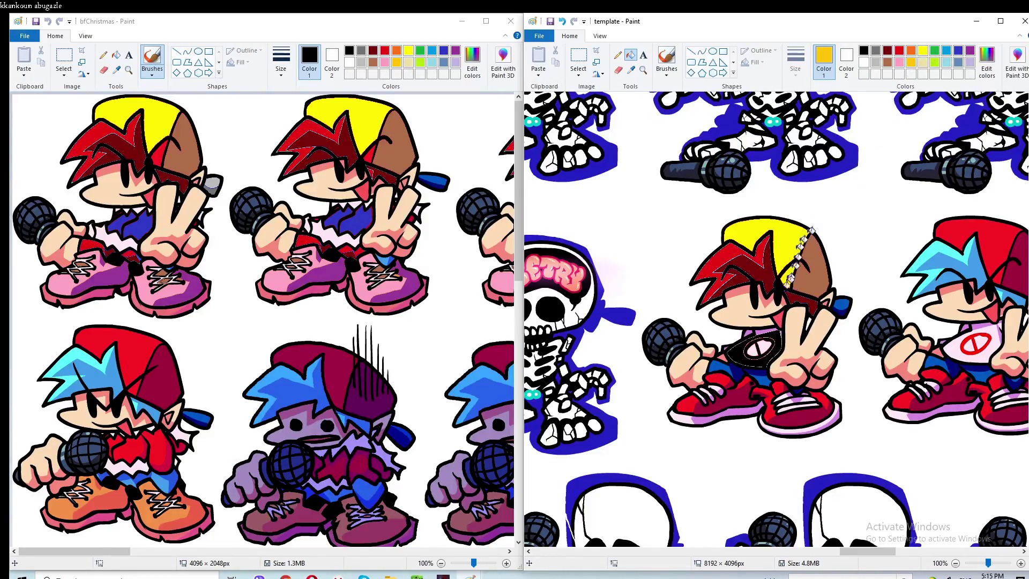
- Try to fill part of the first character's shirt with gold, undoing each fill
{"action": "left_click", "coordinate": [772, 338]}
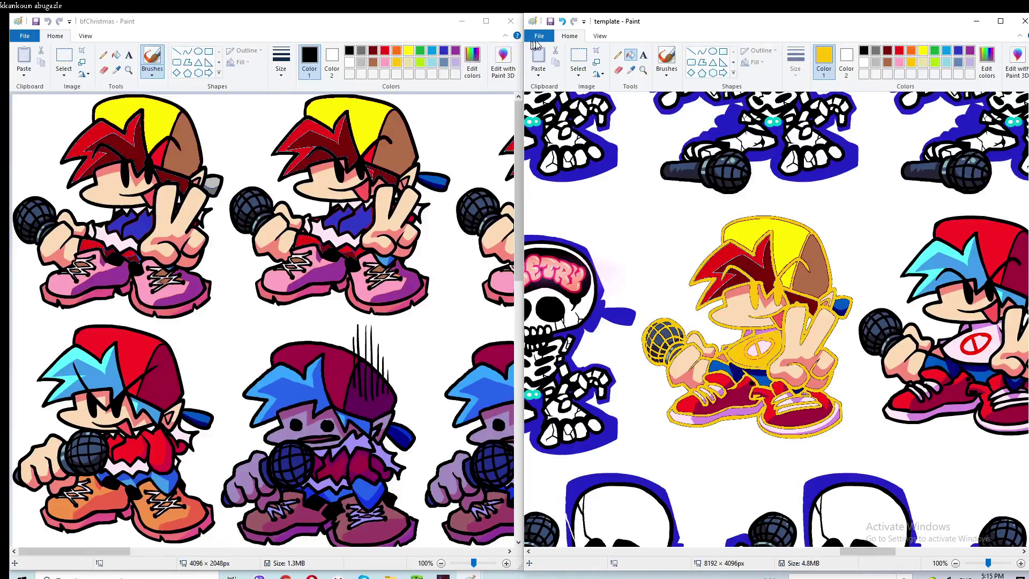
{"action": "left_click", "coordinate": [561, 23]}
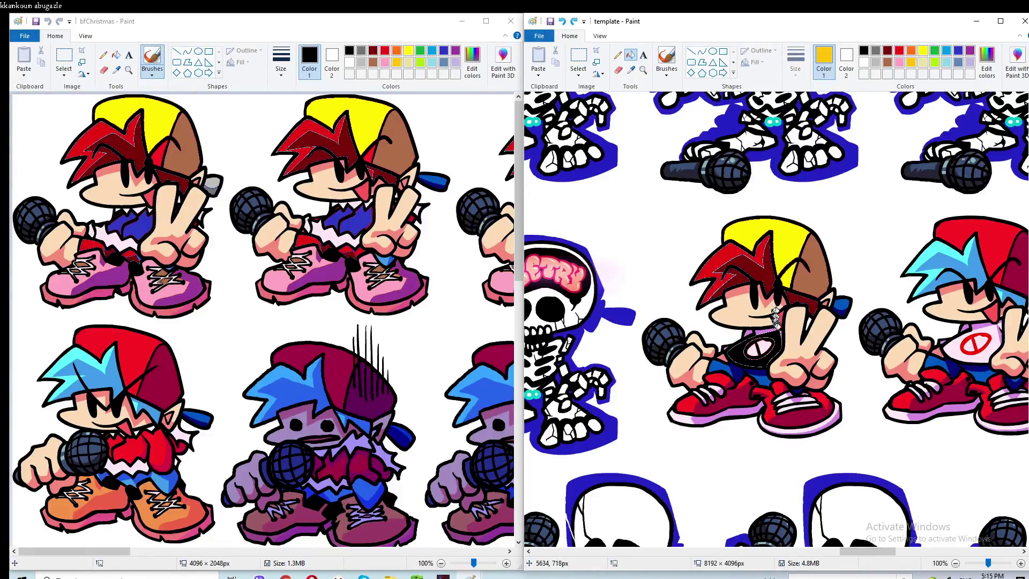
{"action": "left_click", "coordinate": [775, 338]}
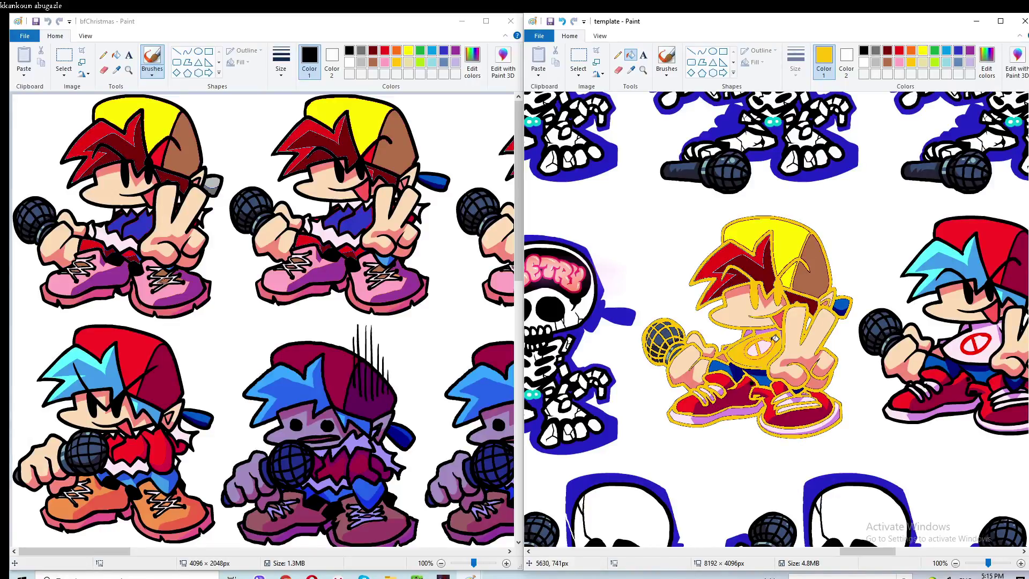
{"action": "left_click", "coordinate": [560, 21]}
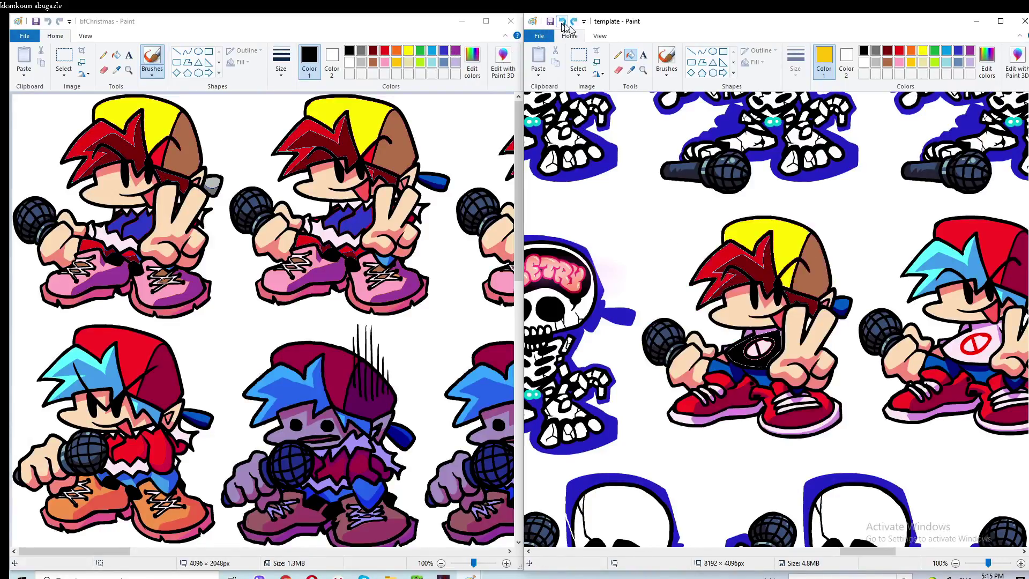
- Zoom in on the first character's black shirt and try the gold fill around its emblem, undoing each fill
{"action": "left_click", "coordinate": [643, 70]}
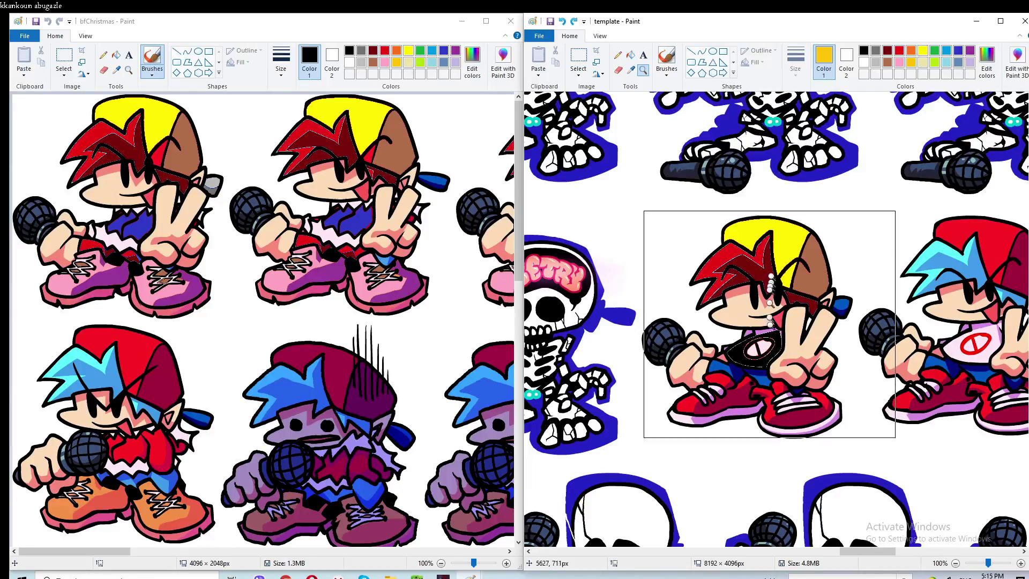
{"action": "left_click", "coordinate": [770, 322]}
{"action": "left_click", "coordinate": [763, 374]}
{"action": "left_click", "coordinate": [760, 369]}
{"action": "left_click", "coordinate": [685, 231]}
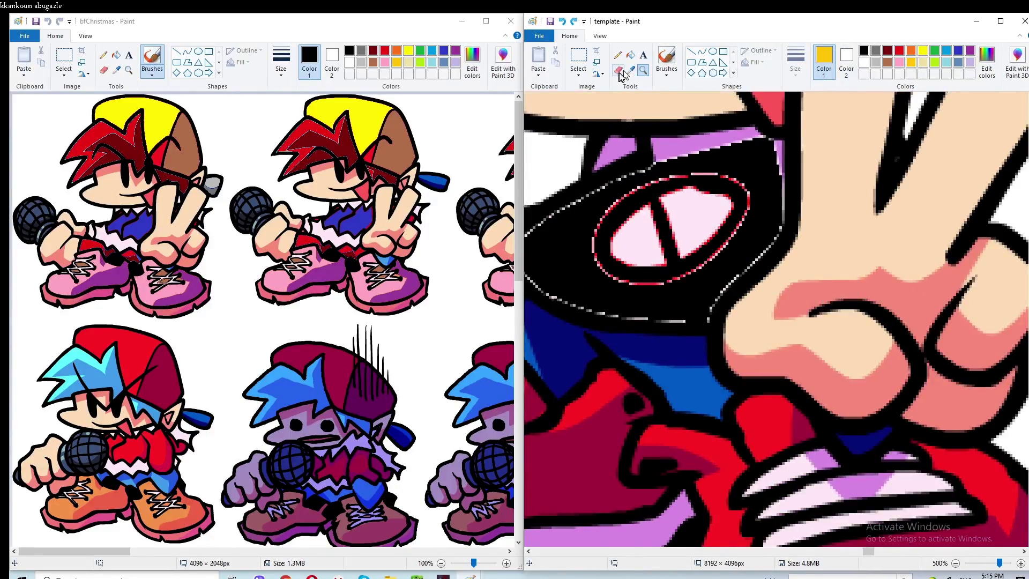
{"action": "left_click", "coordinate": [631, 54]}
{"action": "left_click", "coordinate": [737, 222]}
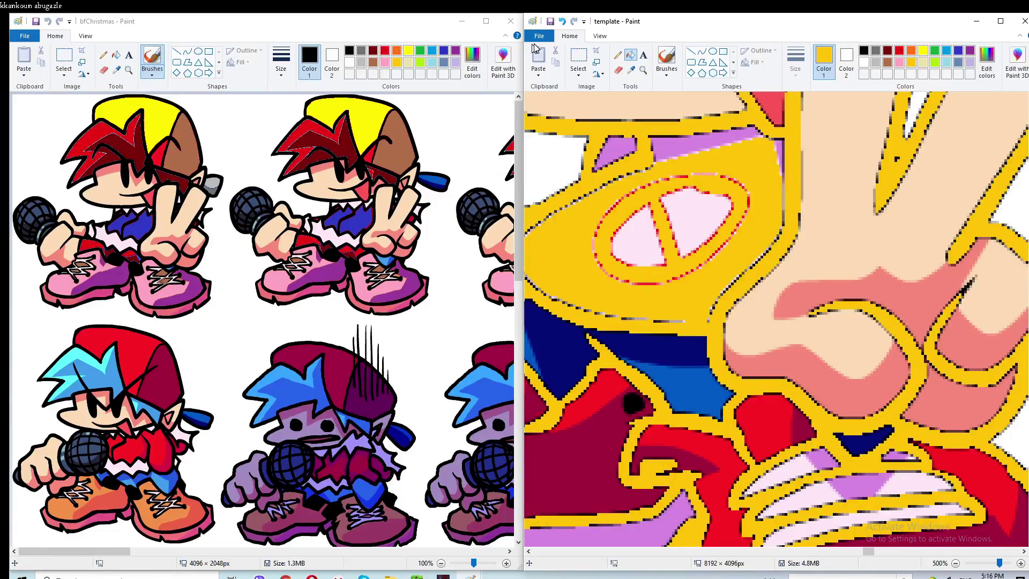
{"action": "left_click", "coordinate": [562, 21]}
{"action": "left_click", "coordinate": [742, 203]}
{"action": "left_click", "coordinate": [561, 23]}
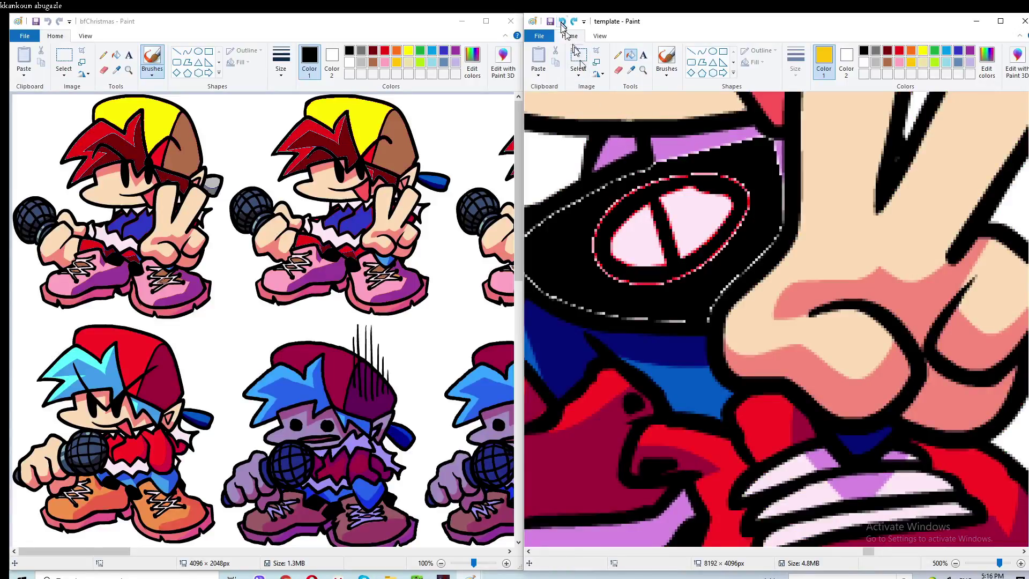
- Try to fill the two light halves of the shirt emblem with gold and undo both fills
{"action": "left_click", "coordinate": [706, 206]}
{"action": "left_click", "coordinate": [660, 231]}
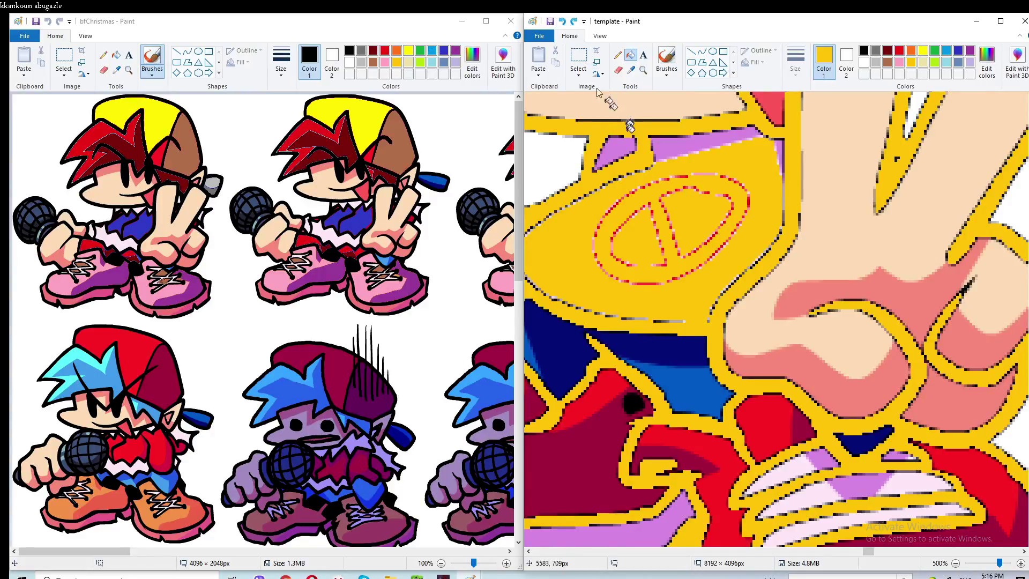
{"action": "left_click", "coordinate": [562, 22]}
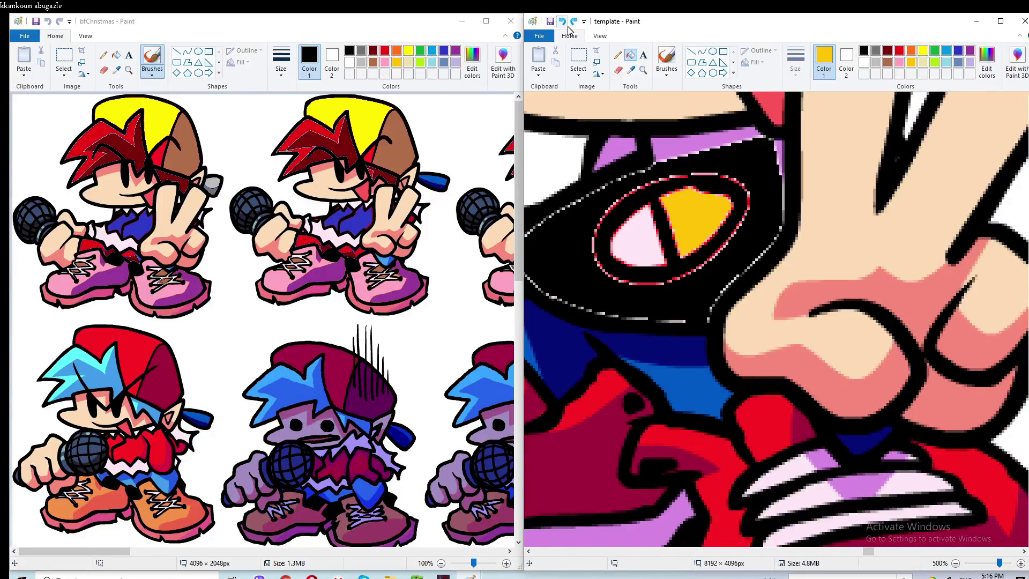
{"action": "left_click", "coordinate": [563, 23]}
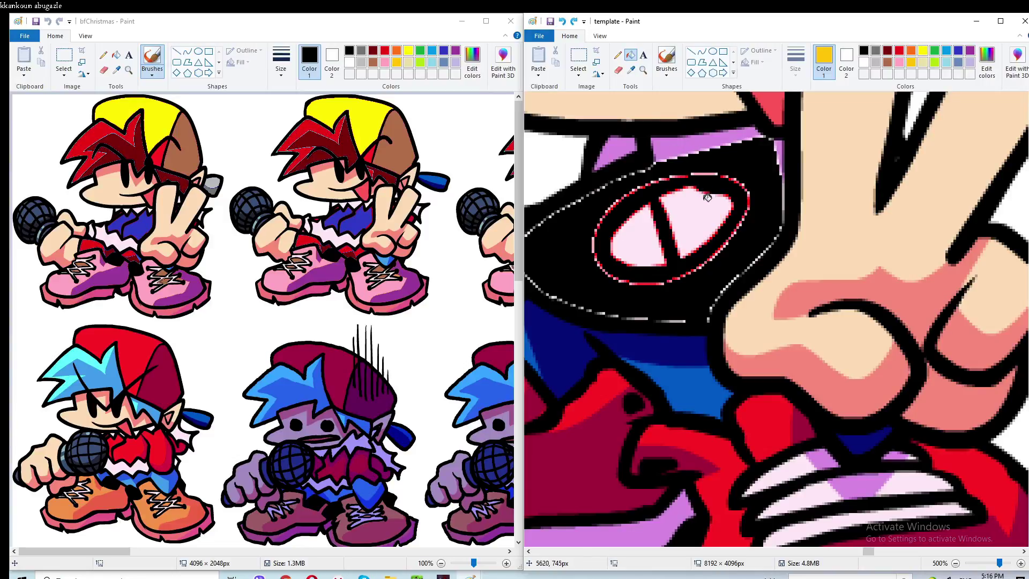
- Fill the second peace-sign character's cap with yellow on the front and brown on the back
{"action": "left_click", "coordinate": [643, 70]}
{"action": "right_click", "coordinate": [617, 160]}
{"action": "right_click", "coordinate": [600, 166]}
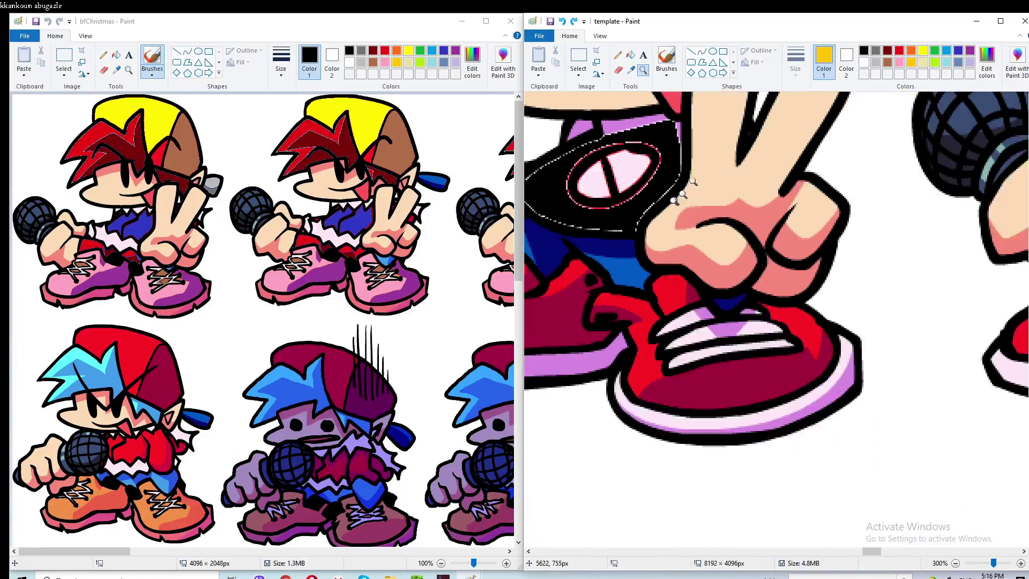
{"action": "right_click", "coordinate": [588, 172]}
{"action": "right_click", "coordinate": [588, 172]}
{"action": "right_click", "coordinate": [589, 172]}
{"action": "right_click", "coordinate": [632, 156]}
{"action": "right_click", "coordinate": [653, 145]}
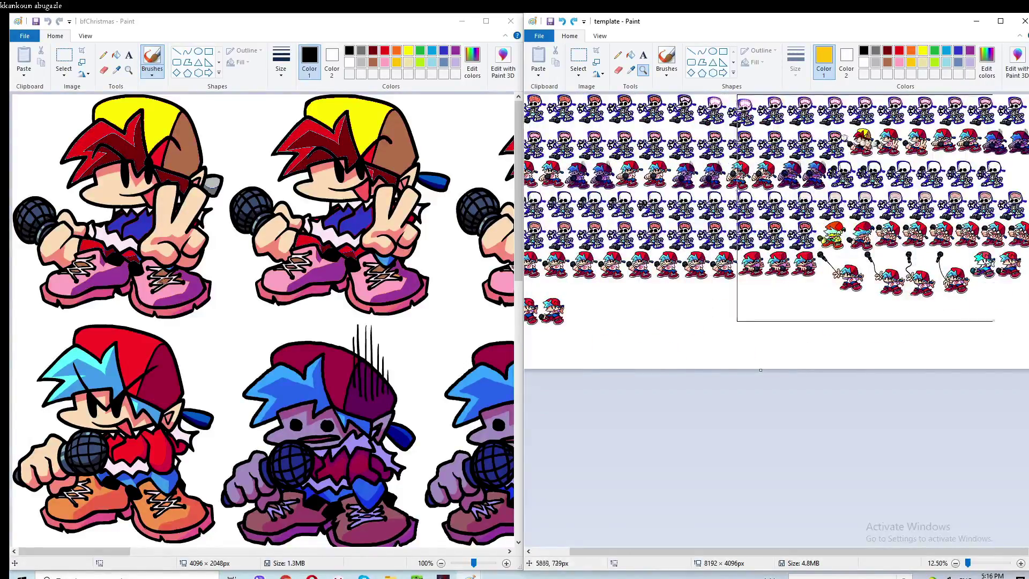
{"action": "left_click", "coordinate": [865, 136]}
{"action": "left_click", "coordinate": [833, 176]}
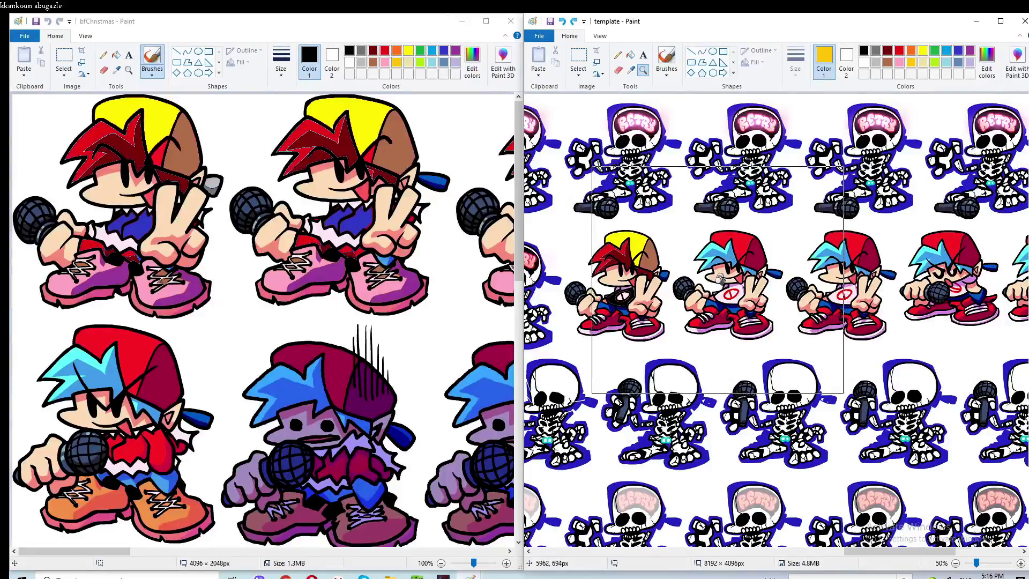
{"action": "left_click", "coordinate": [718, 278]}
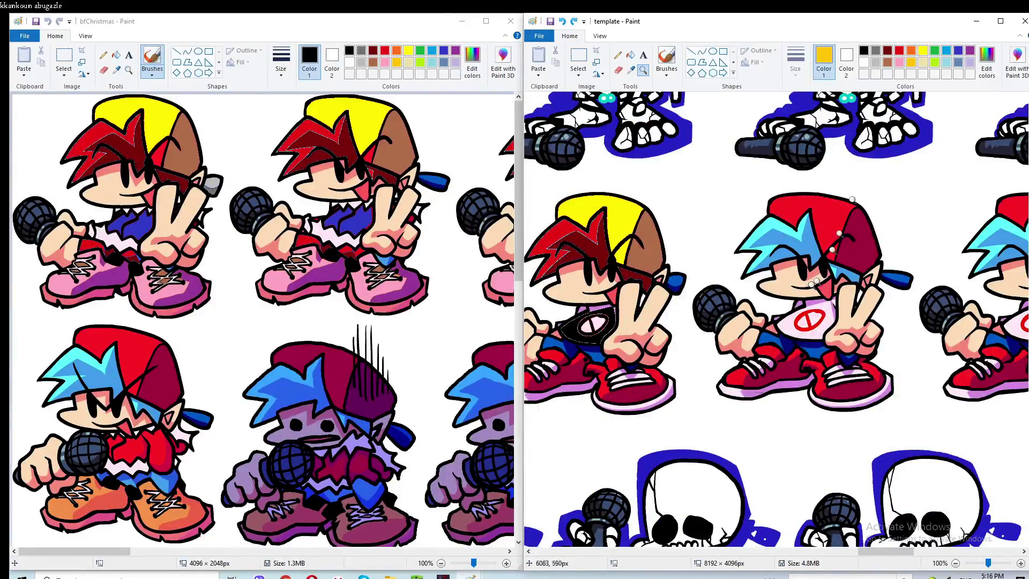
{"action": "left_click", "coordinate": [922, 50]}
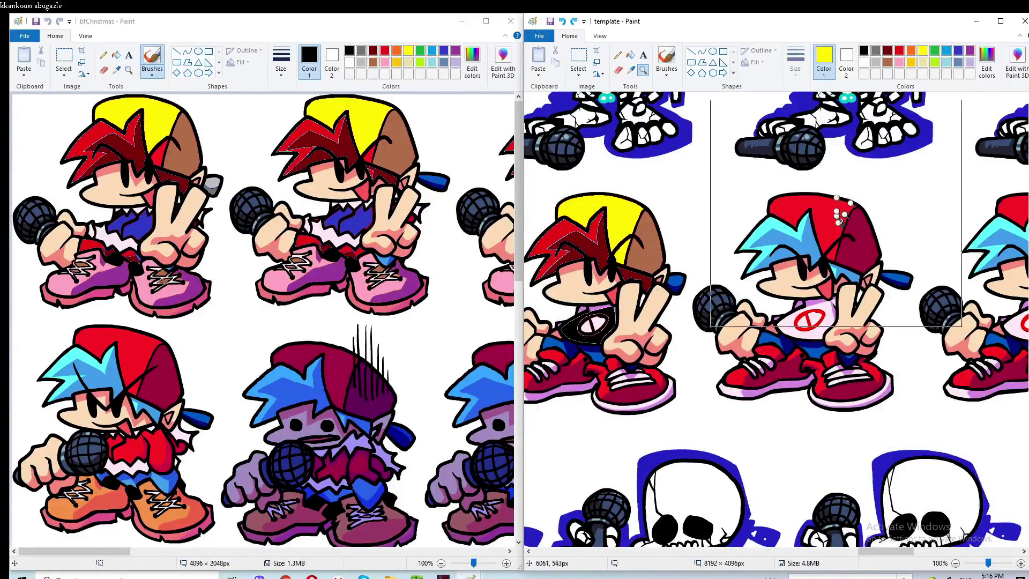
{"action": "left_click", "coordinate": [630, 55]}
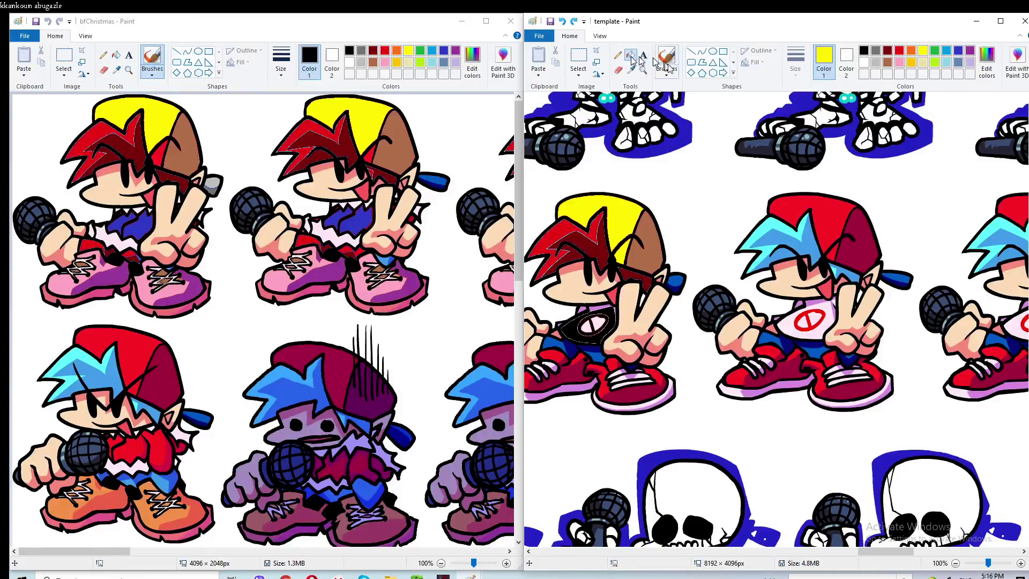
{"action": "left_click", "coordinate": [817, 208]}
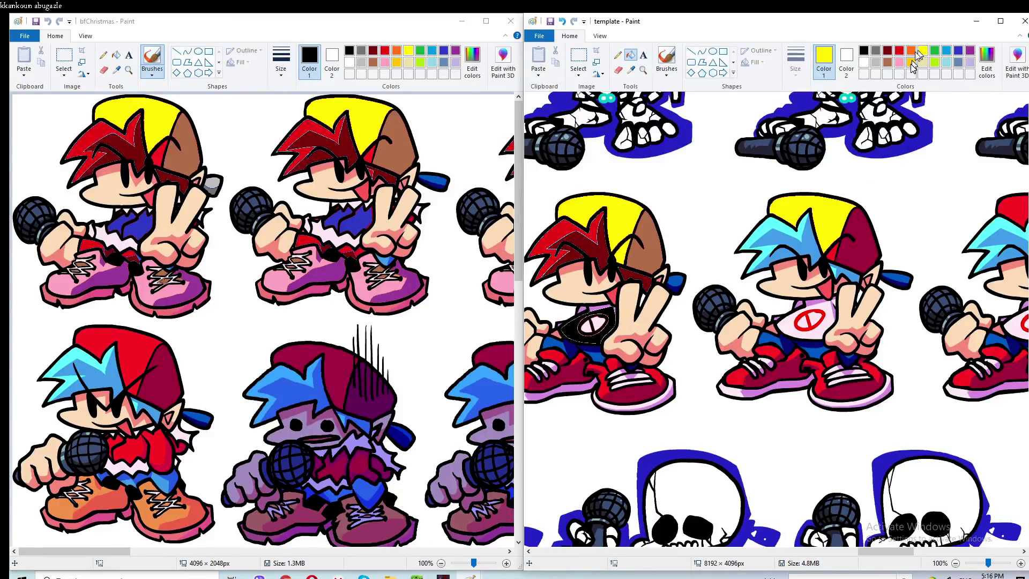
{"action": "left_click", "coordinate": [887, 62]}
{"action": "left_click", "coordinate": [865, 227]}
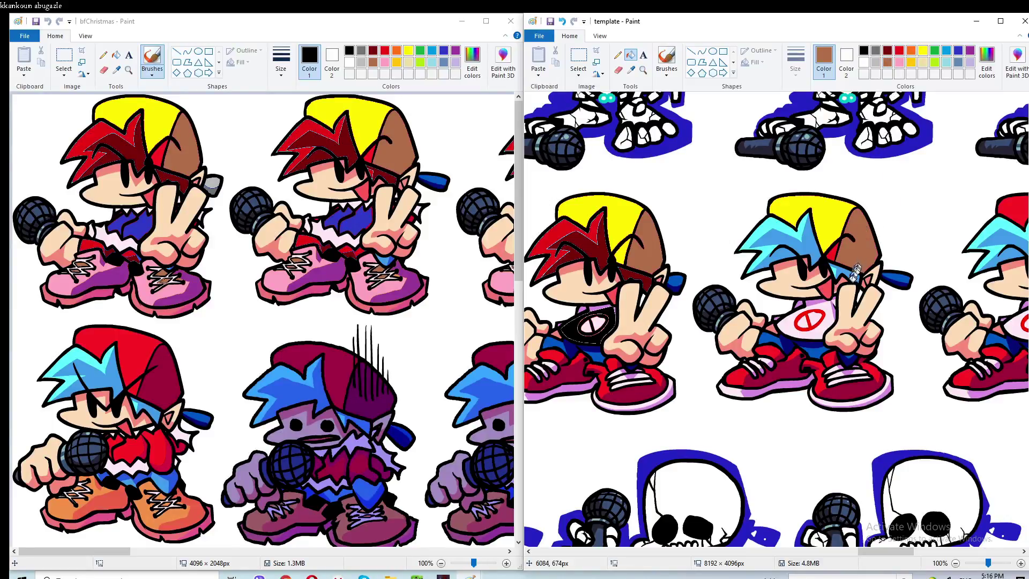
- Fill the second character's ear strand and darker blue hair with dark red, and the light-blue hair highlights with red
{"action": "left_click", "coordinate": [922, 50]}
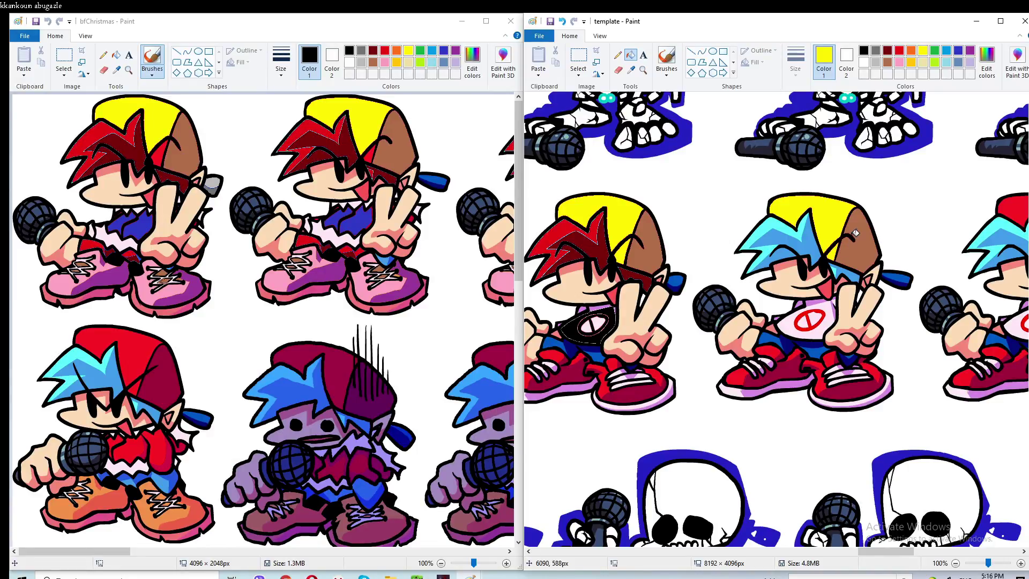
{"action": "left_click", "coordinate": [887, 50]}
{"action": "left_click", "coordinate": [899, 51]}
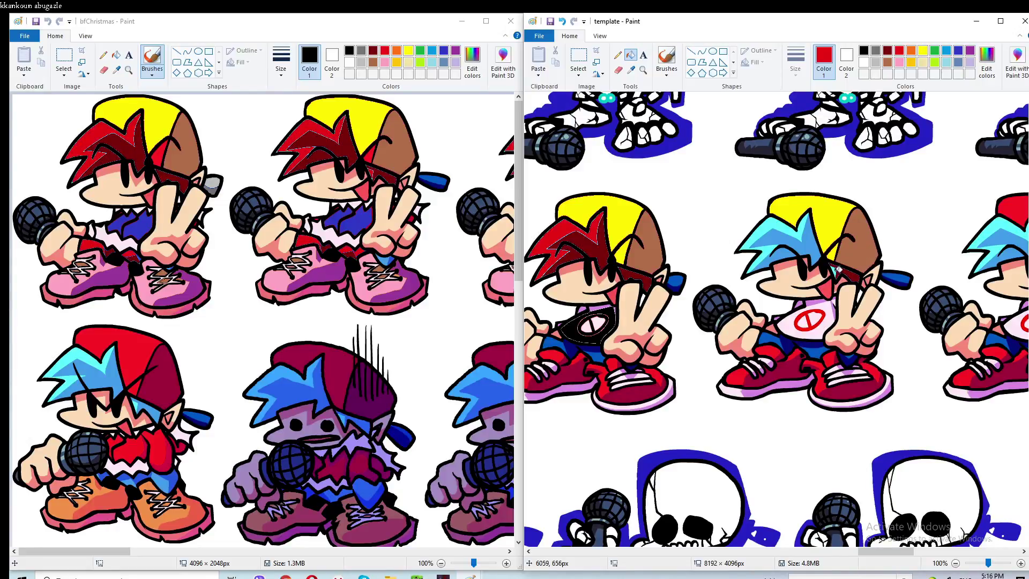
{"action": "left_click", "coordinate": [887, 51]}
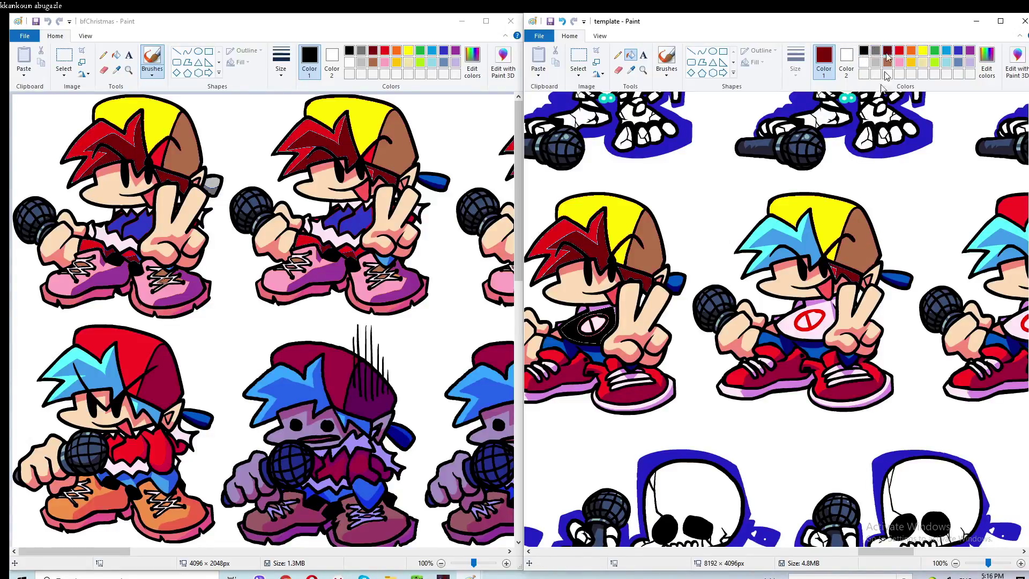
{"action": "left_click_drag", "start_coordinate": [819, 217], "coordinate": [805, 233]}
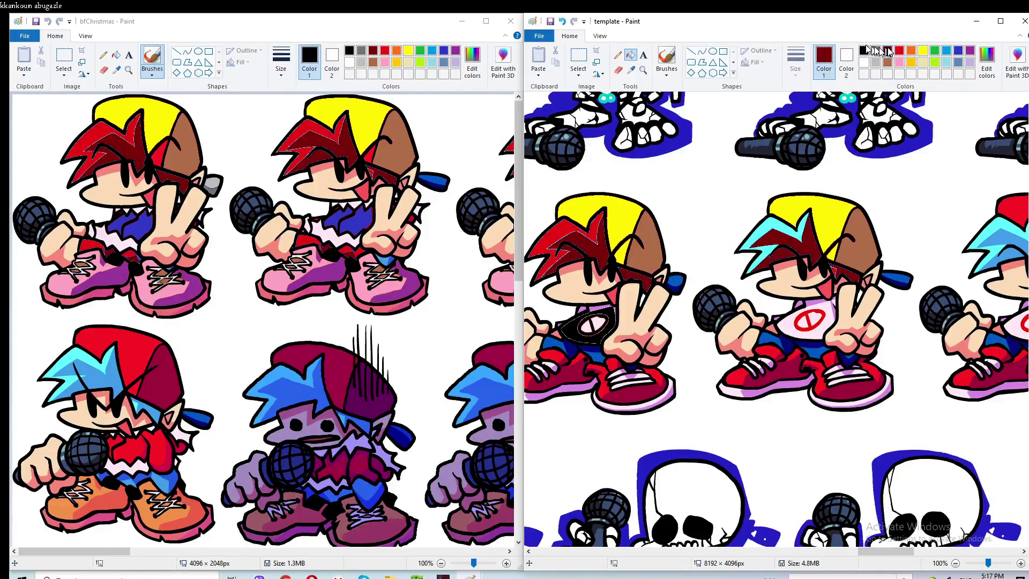
{"action": "left_click", "coordinate": [899, 50]}
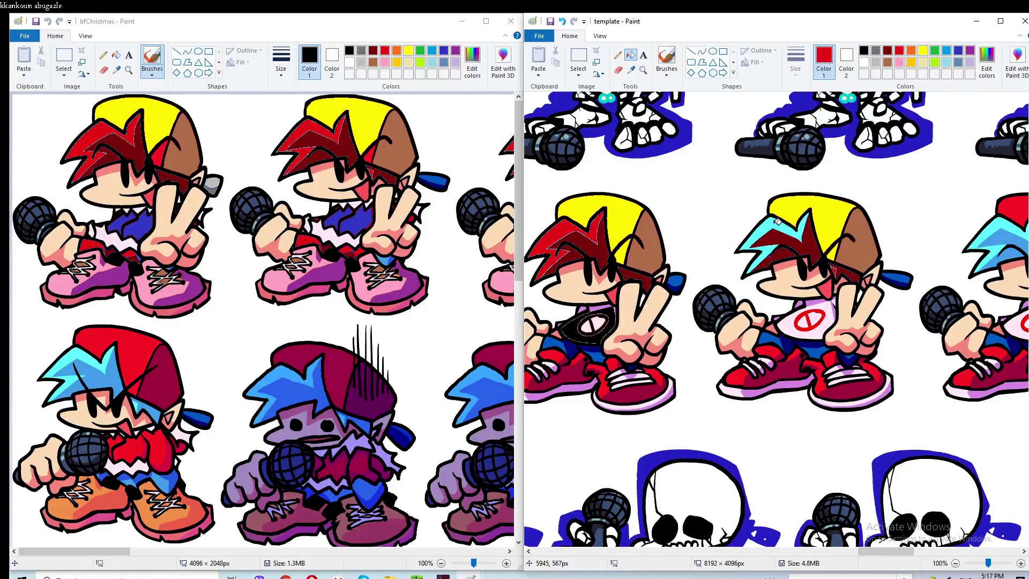
{"action": "left_click", "coordinate": [777, 220]}
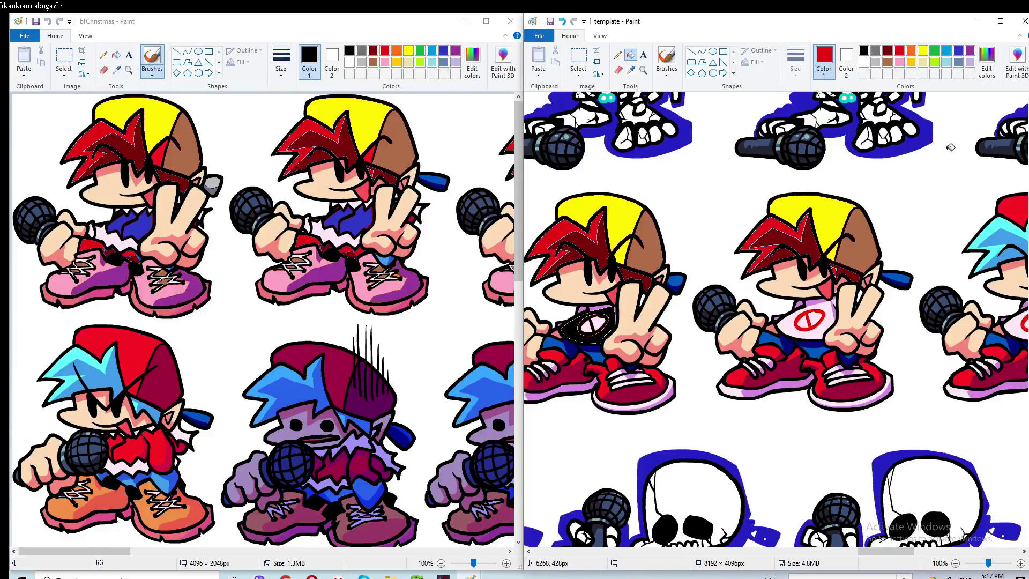
- Fill the second character's red shirt emblem outline and the white shirt around it with black
{"action": "left_click", "coordinate": [863, 51]}
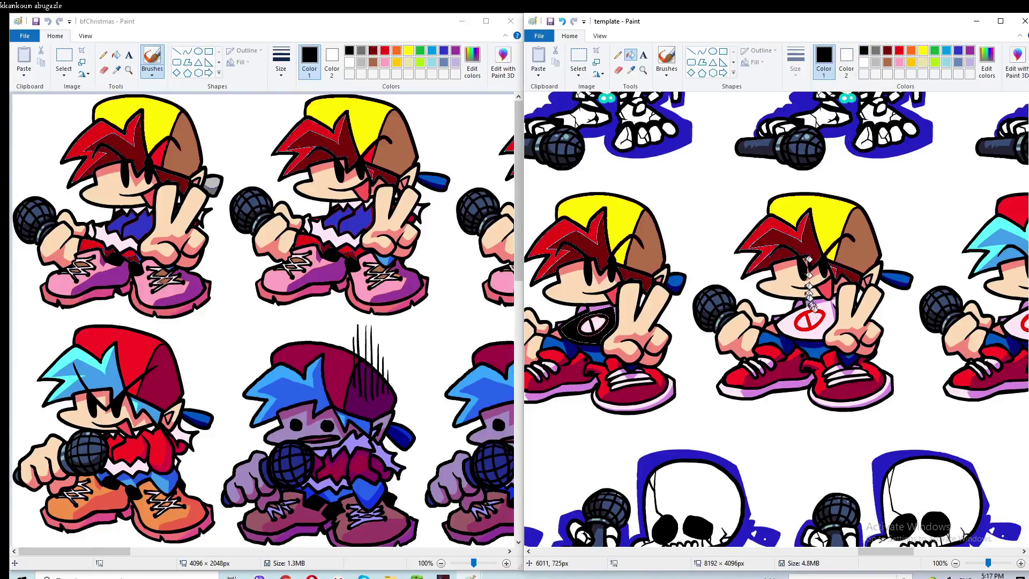
{"action": "left_click", "coordinate": [825, 311]}
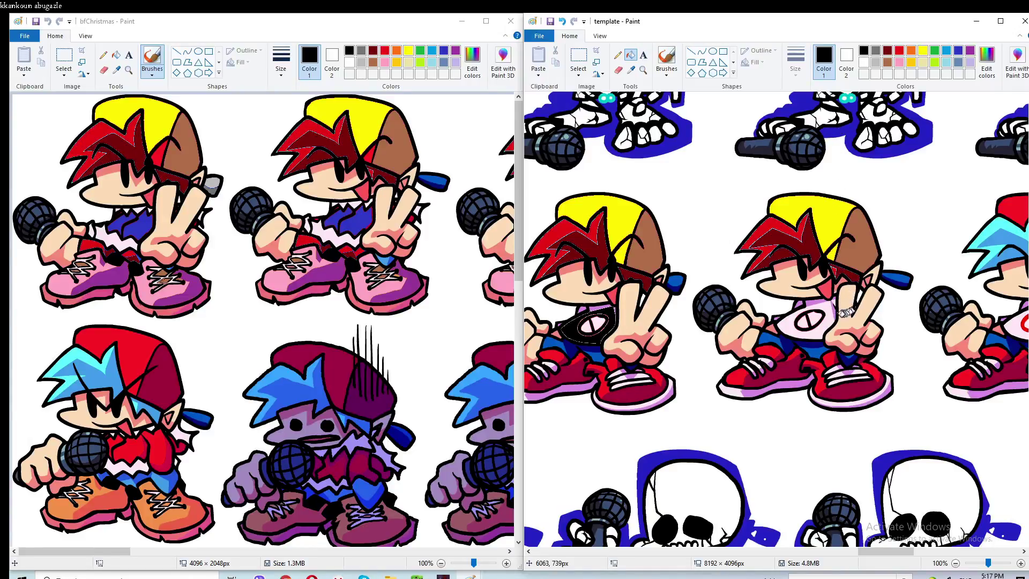
{"action": "left_click", "coordinate": [832, 310]}
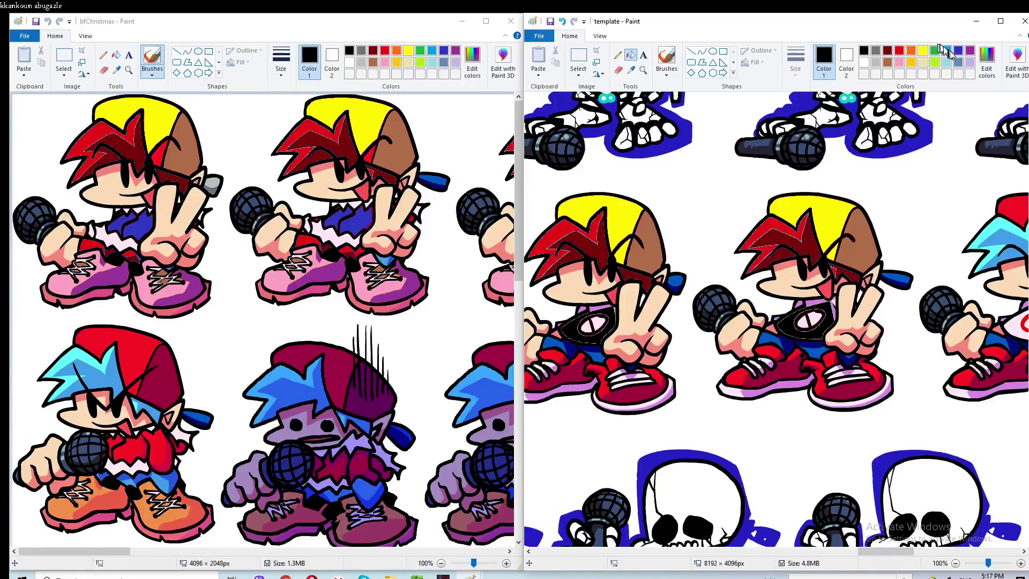
- Fill the second character's shoes with lavender on the bright red areas and purple on the dark red areas
{"action": "left_click", "coordinate": [969, 62]}
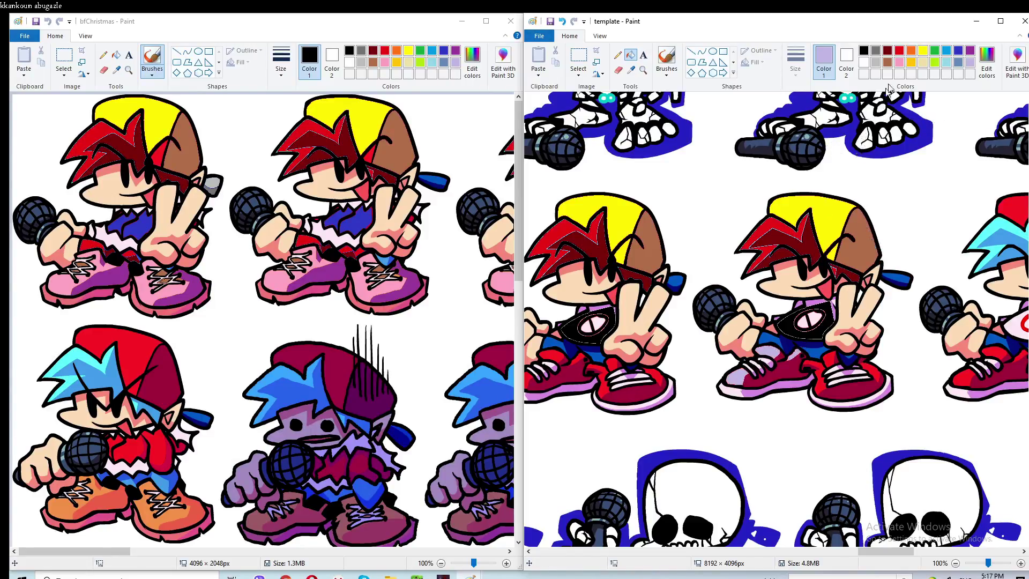
{"action": "left_click", "coordinate": [970, 50]}
{"action": "left_click", "coordinate": [794, 366]}
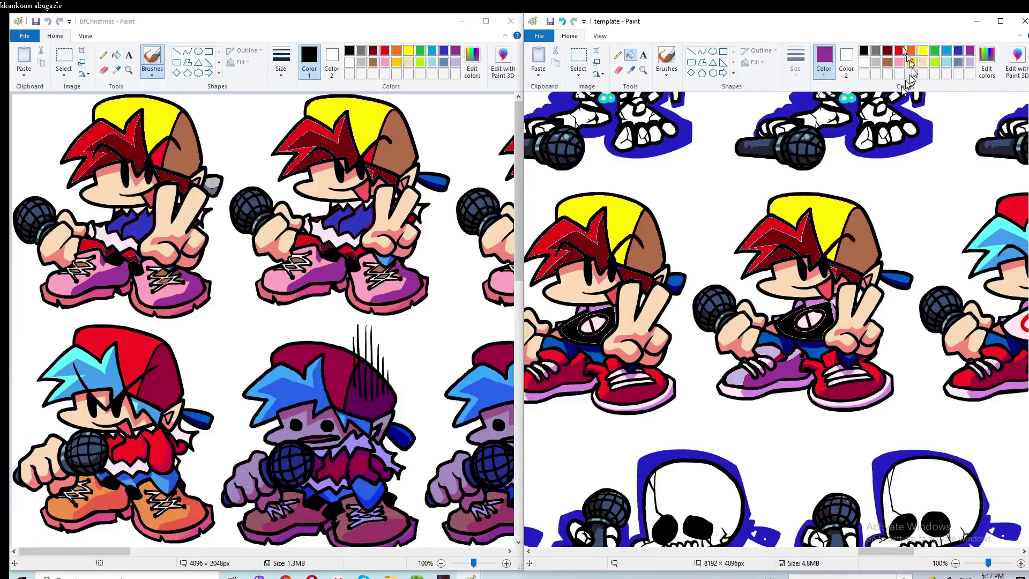
{"action": "left_click", "coordinate": [970, 62]}
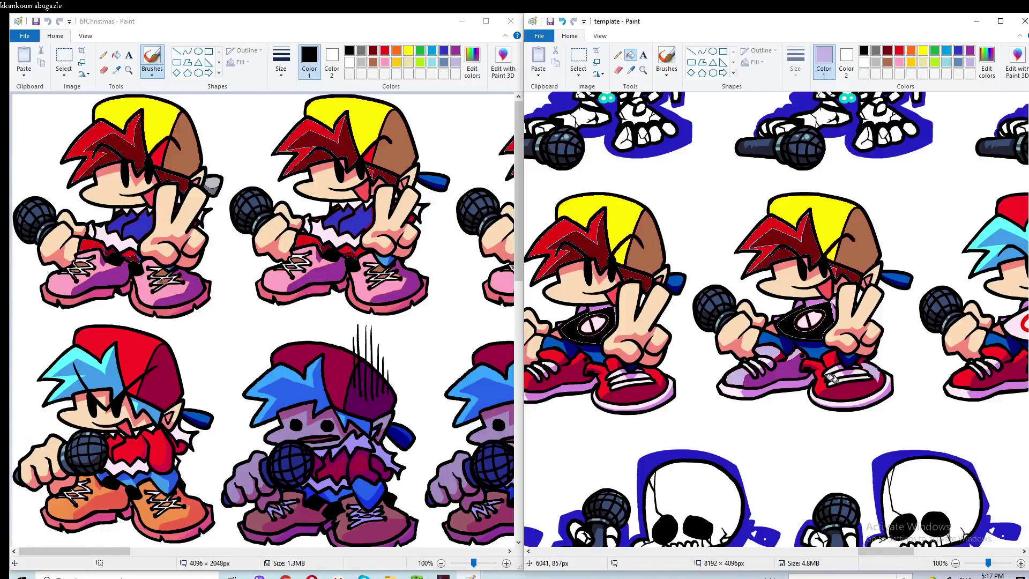
{"action": "left_click", "coordinate": [823, 377]}
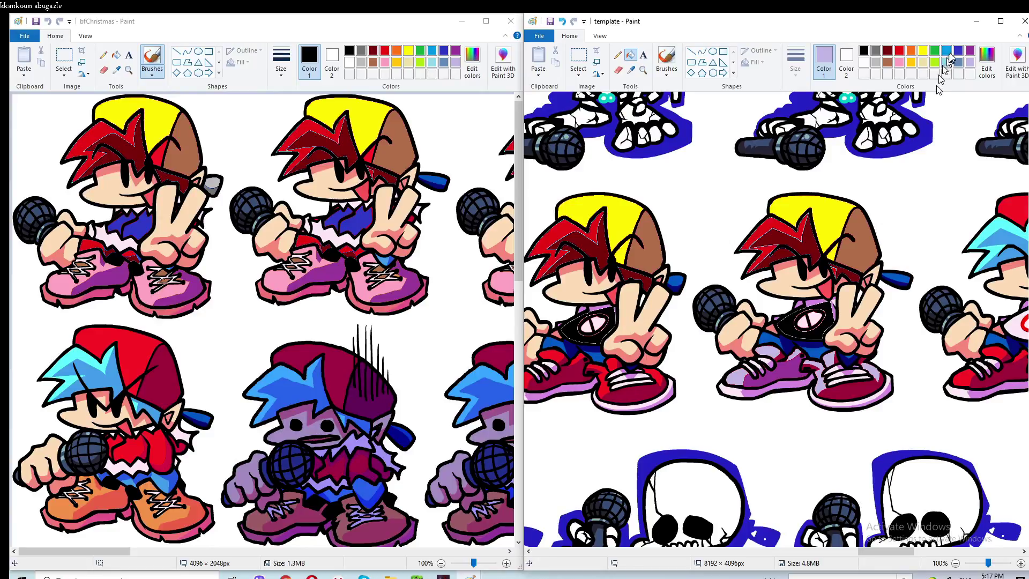
{"action": "left_click", "coordinate": [969, 51]}
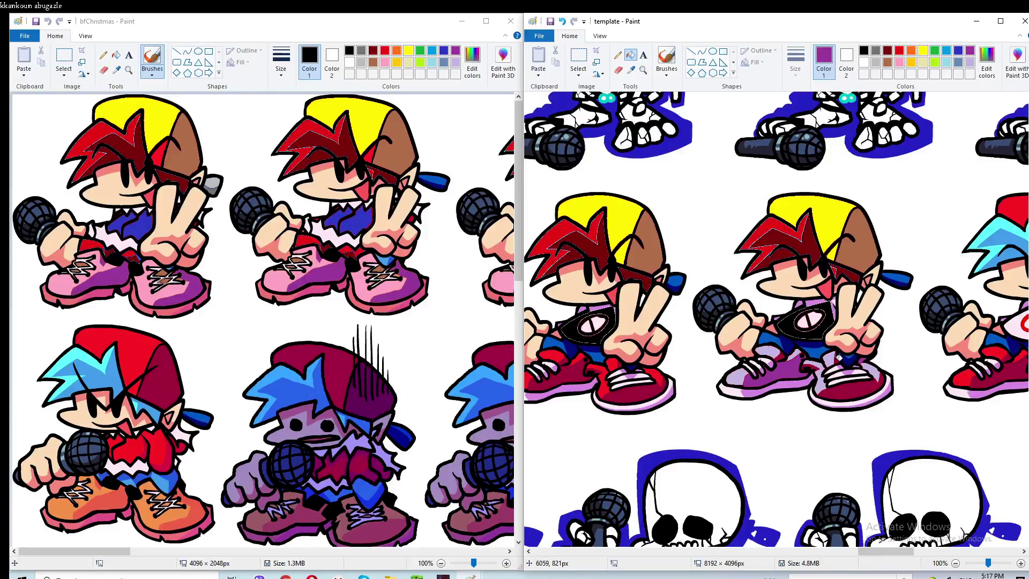
{"action": "left_click", "coordinate": [851, 393]}
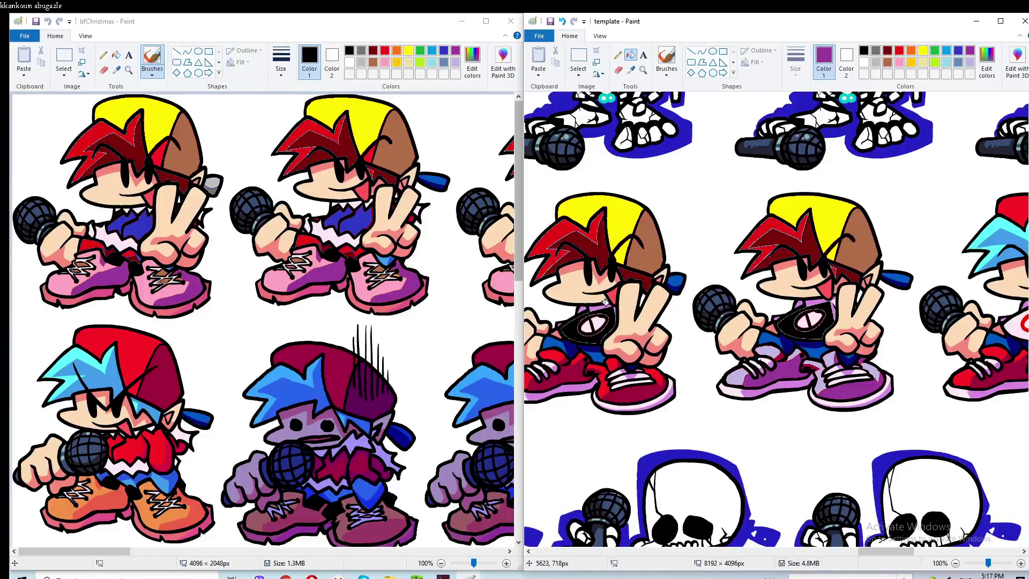
- Fill the bright red areas of the first peace-sign character's front shoe with lavender, and choose purple as the fill colour
{"action": "left_click", "coordinate": [969, 63]}
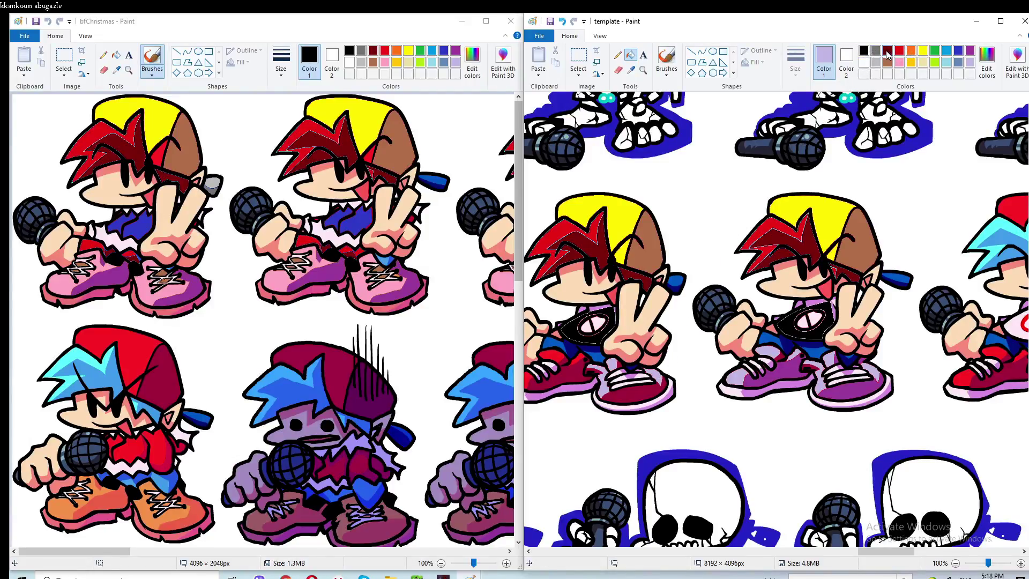
{"action": "left_click", "coordinate": [970, 51]}
{"action": "left_click", "coordinate": [592, 369]}
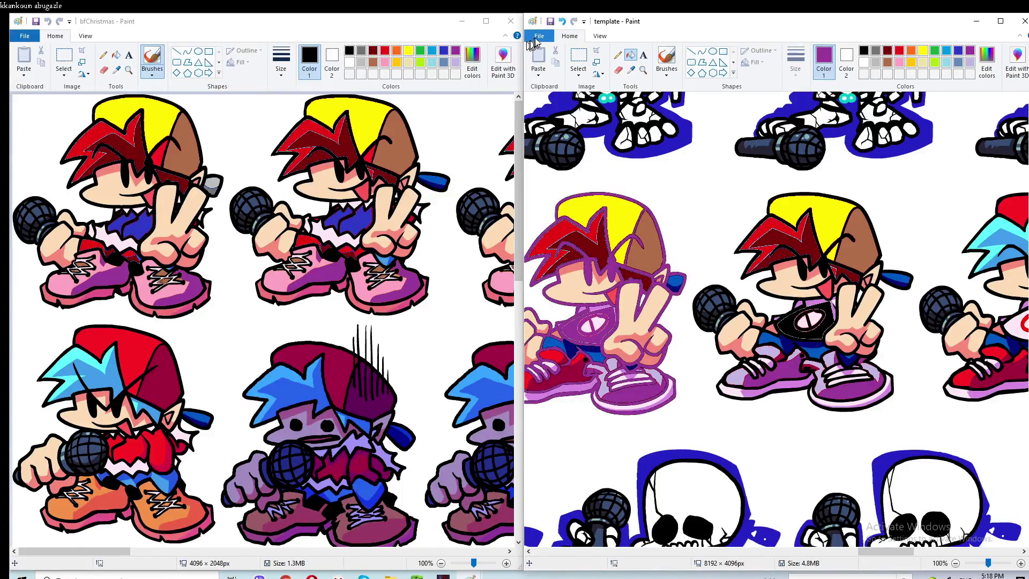
{"action": "left_click", "coordinate": [567, 20]}
{"action": "left_click", "coordinate": [566, 20]}
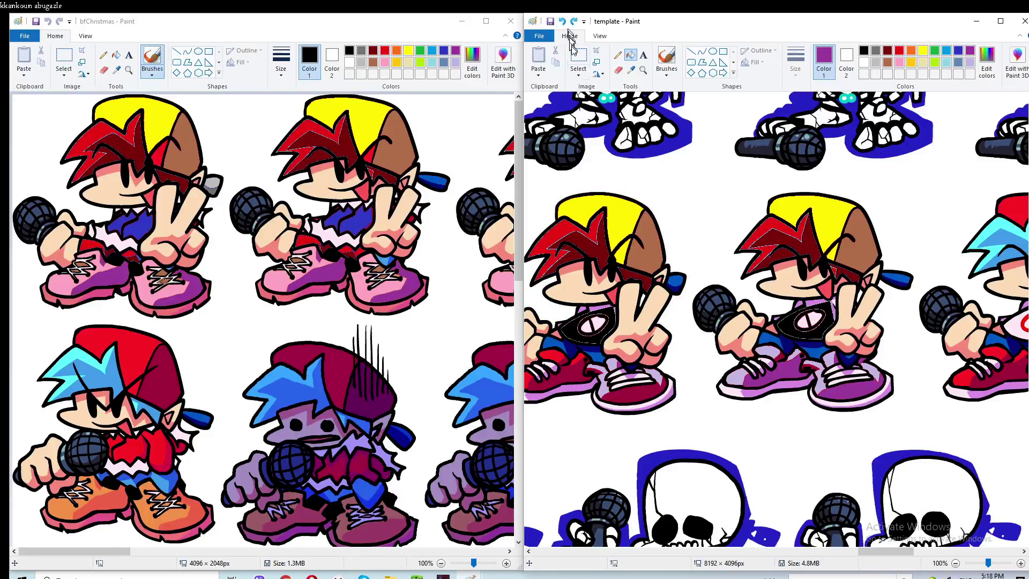
- Fill the dark red areas of both the first character's shoes with purple and the rear shoe's bright red areas with lavender
{"action": "left_click", "coordinate": [622, 389]}
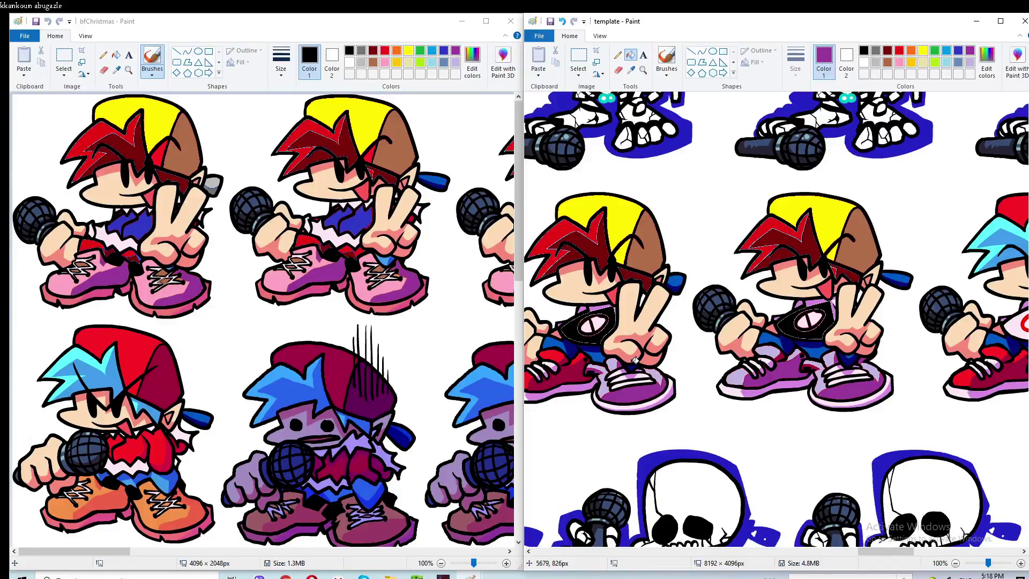
{"action": "left_click", "coordinate": [574, 377]}
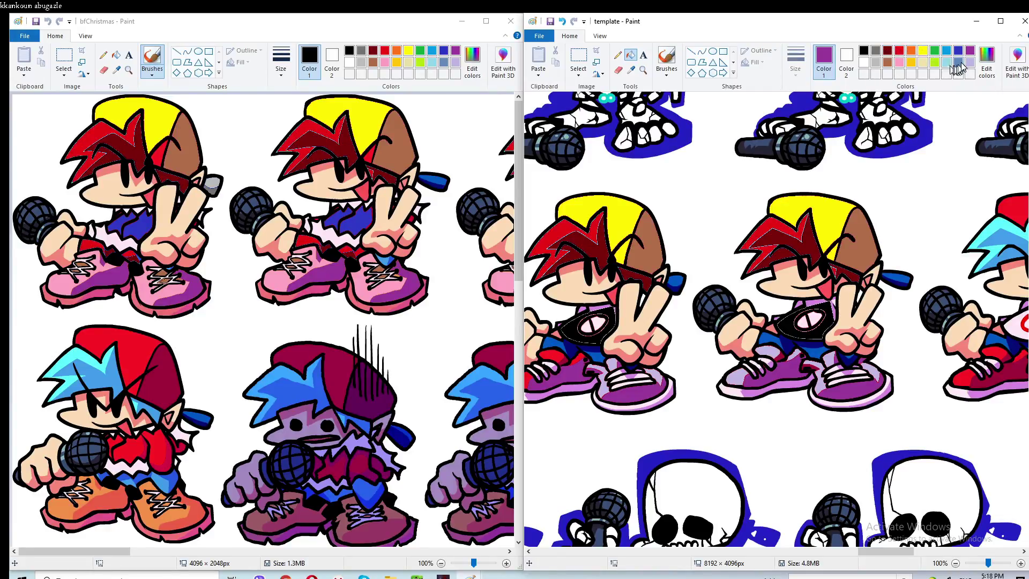
{"action": "left_click", "coordinate": [970, 62]}
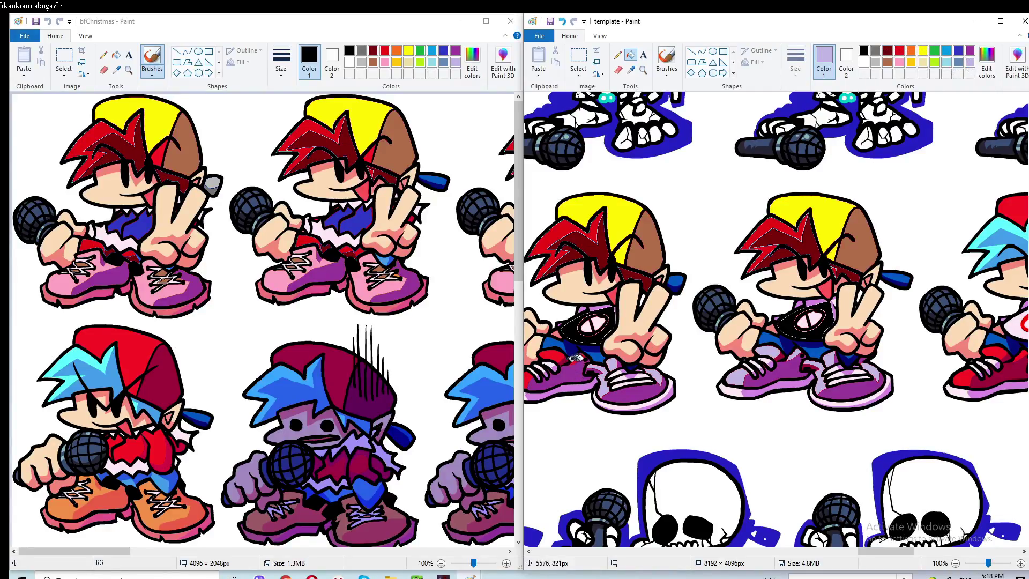
{"action": "left_click_drag", "start_coordinate": [556, 355], "coordinate": [538, 371]}
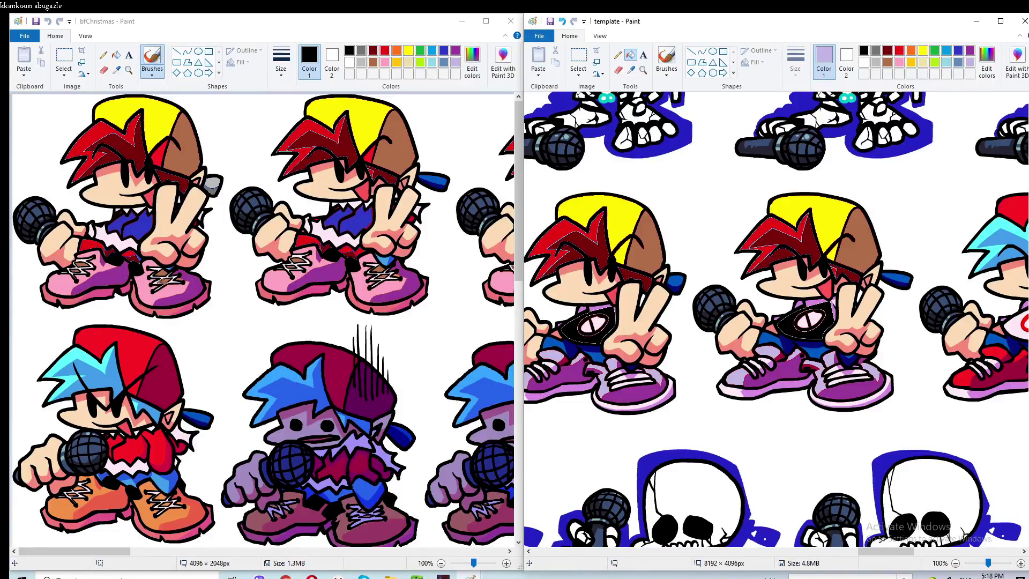
- Fill the third peace-sign character's cap with yellow on the front and brown on the back
{"action": "left_click", "coordinate": [642, 69]}
{"action": "left_click", "coordinate": [983, 233]}
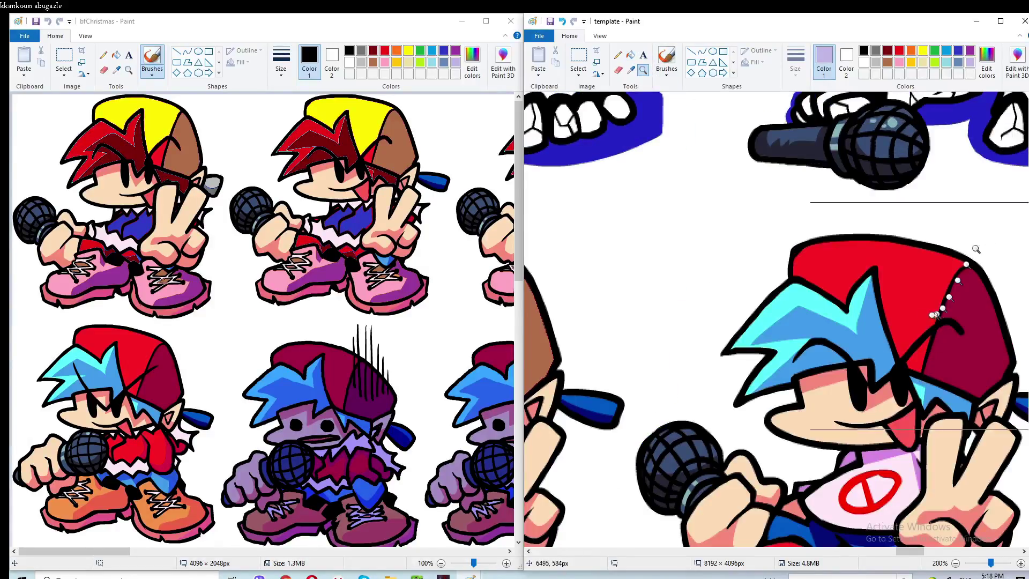
{"action": "right_click", "coordinate": [894, 276]}
{"action": "right_click", "coordinate": [825, 321]}
{"action": "left_click", "coordinate": [625, 246]}
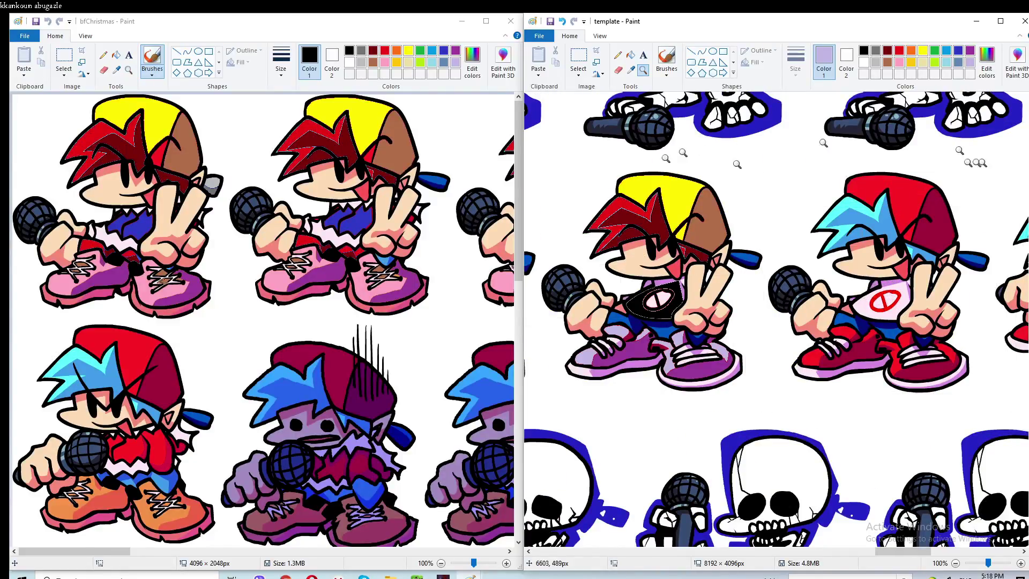
{"action": "left_click", "coordinate": [921, 51]}
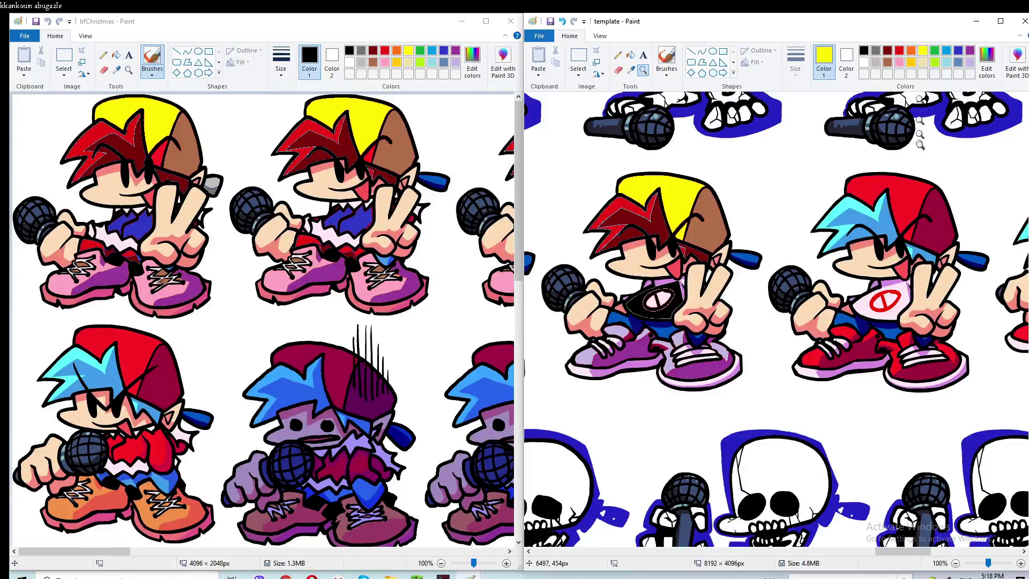
{"action": "left_click", "coordinate": [630, 55]}
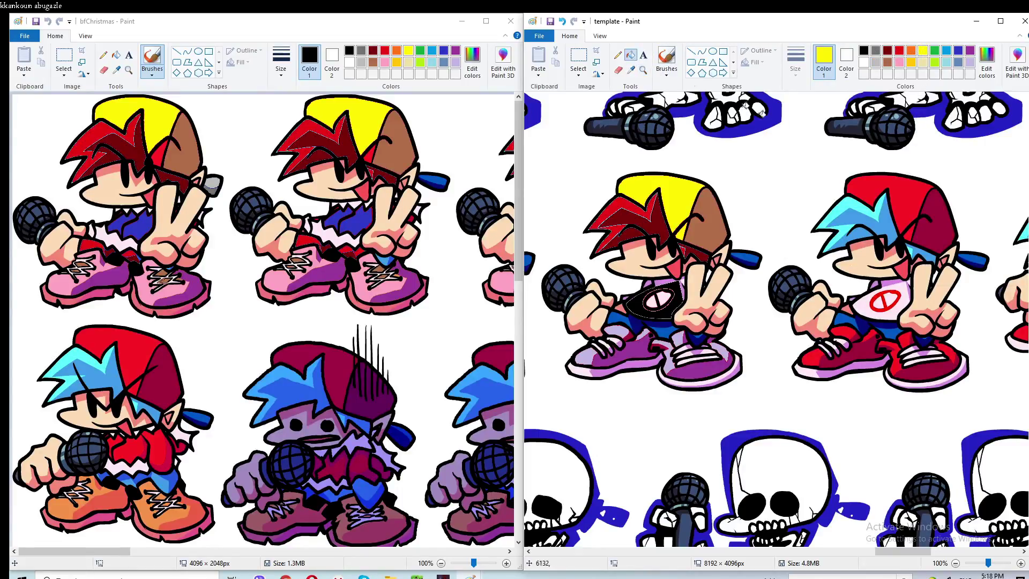
{"action": "left_click", "coordinate": [911, 202]}
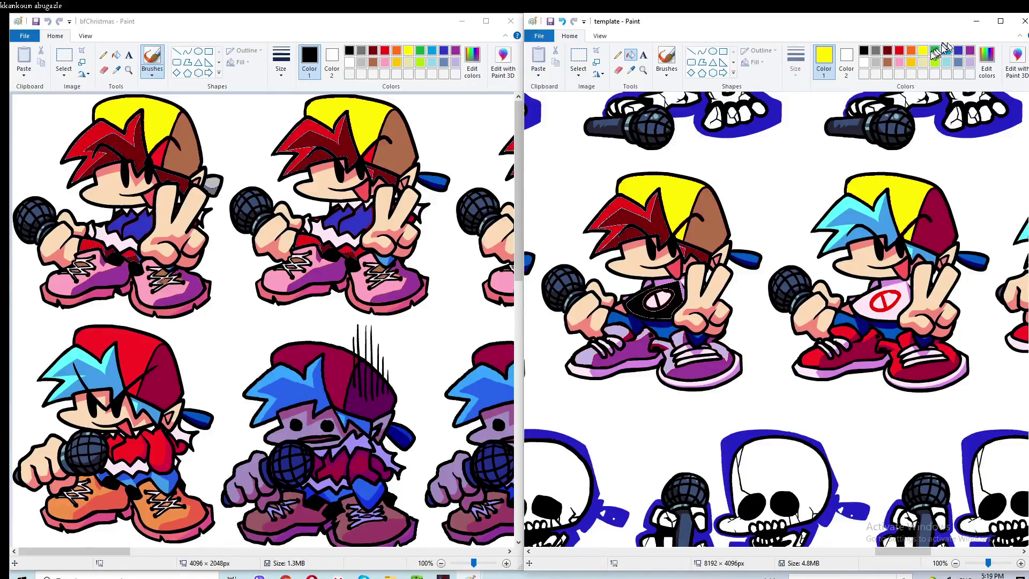
{"action": "left_click", "coordinate": [887, 62]}
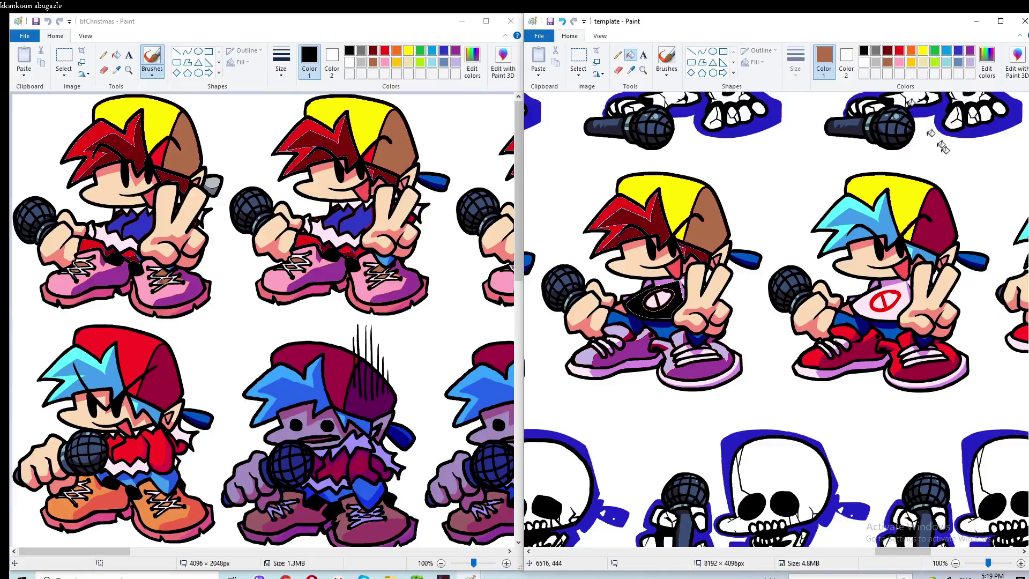
{"action": "left_click", "coordinate": [940, 213]}
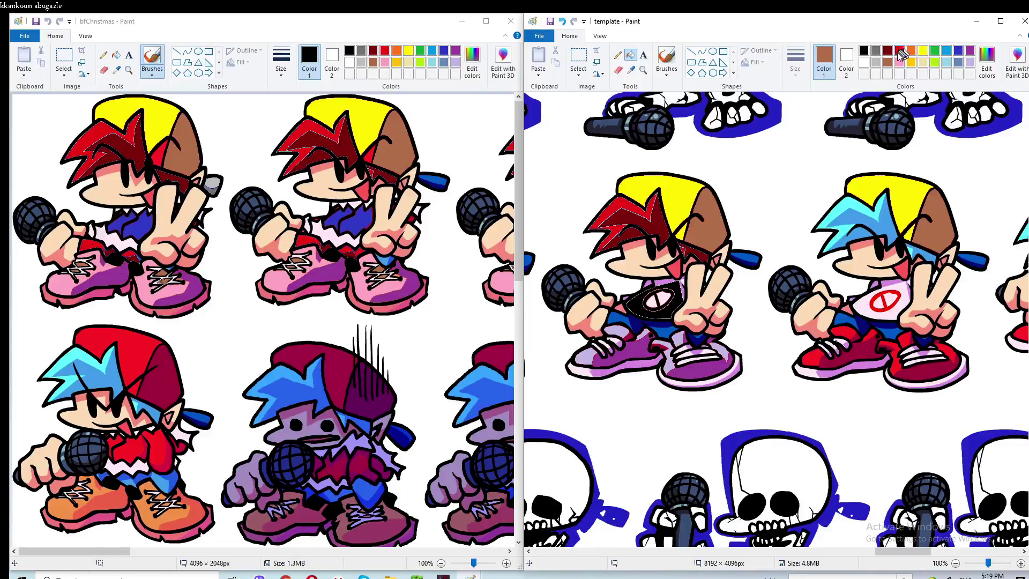
- Fill the blue hair strand beside the third character's ear with dark red, and choose red as the colour
{"action": "left_click", "coordinate": [887, 51]}
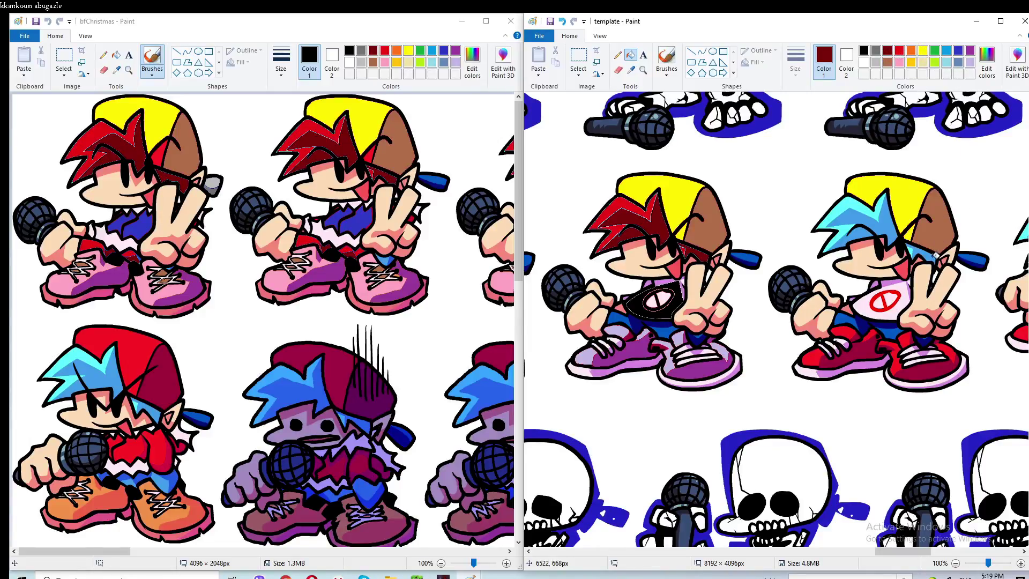
{"action": "left_click", "coordinate": [935, 256]}
{"action": "left_click", "coordinate": [899, 51]}
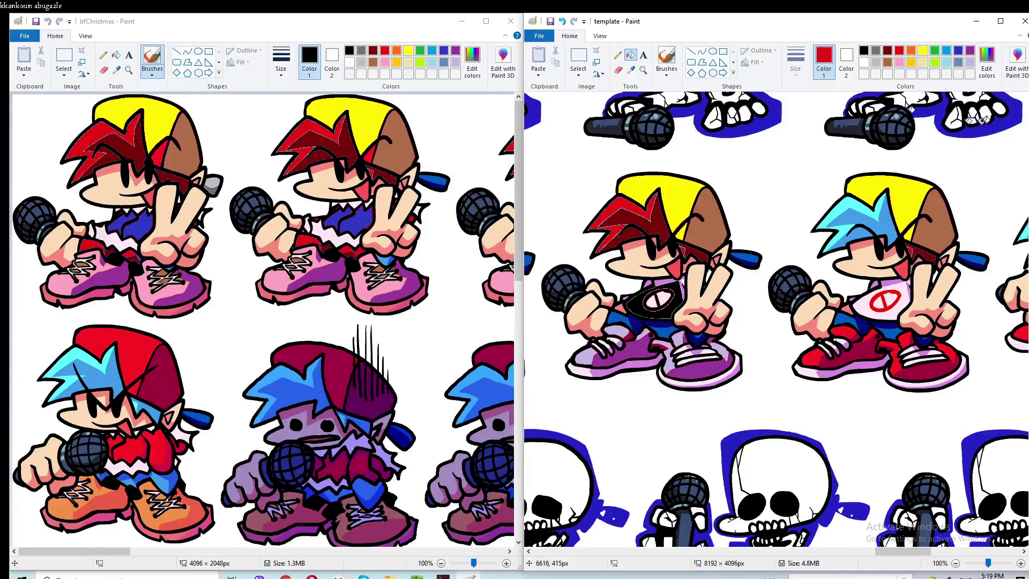
- Fill the third character's red shirt emblem outline and the white shirt around it with black
{"action": "left_click", "coordinate": [862, 51]}
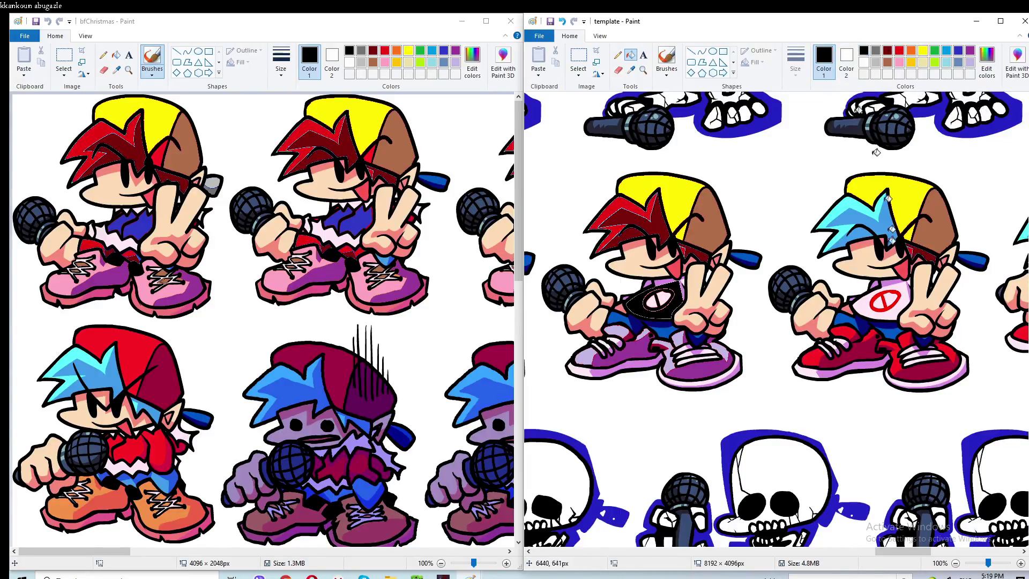
{"action": "left_click", "coordinate": [902, 294]}
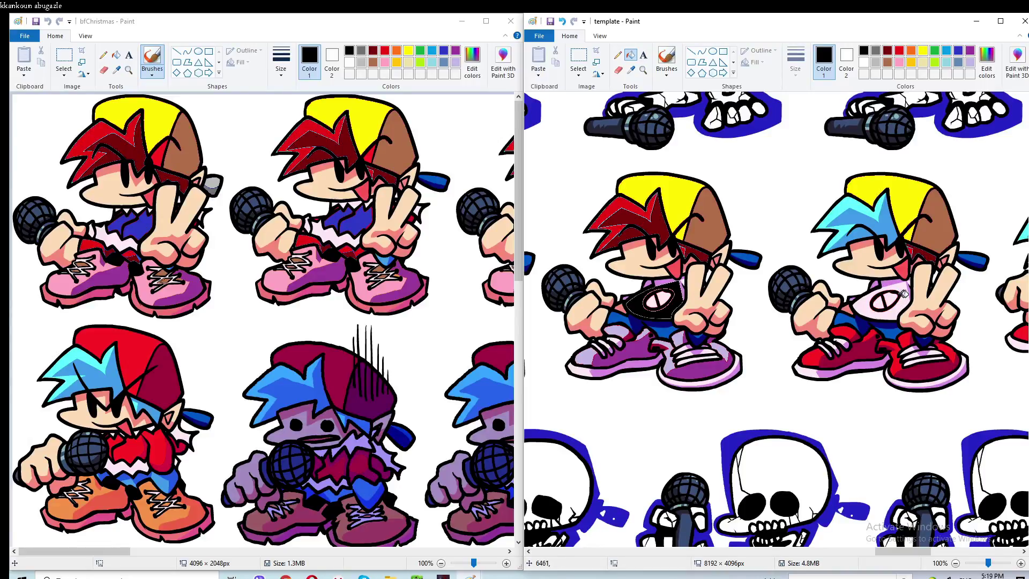
{"action": "left_click", "coordinate": [908, 290]}
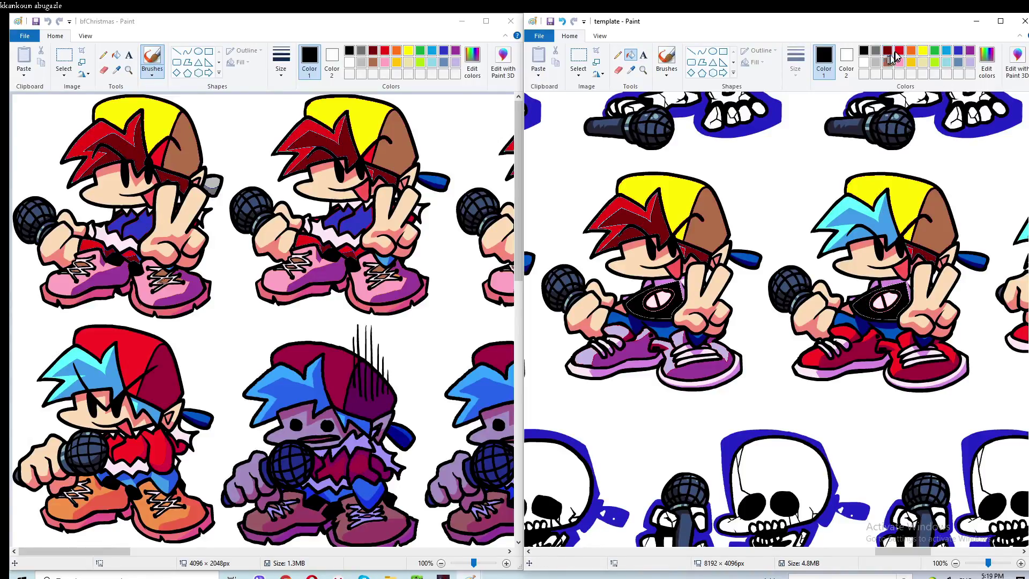
- Fill the third character's darker blue hair with dark red and the light-blue hair highlights with red
{"action": "left_click", "coordinate": [889, 52]}
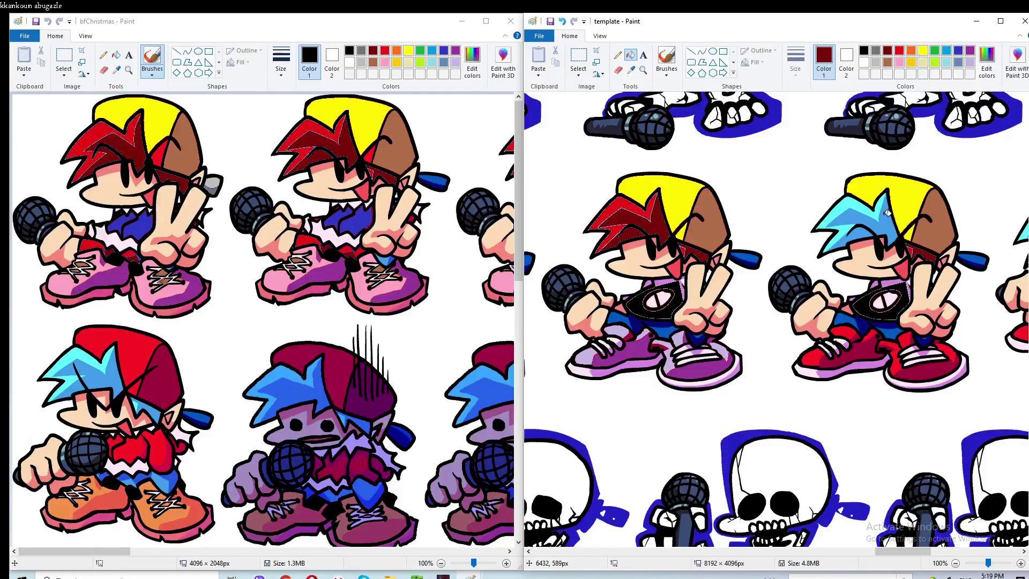
{"action": "left_click", "coordinate": [885, 191]}
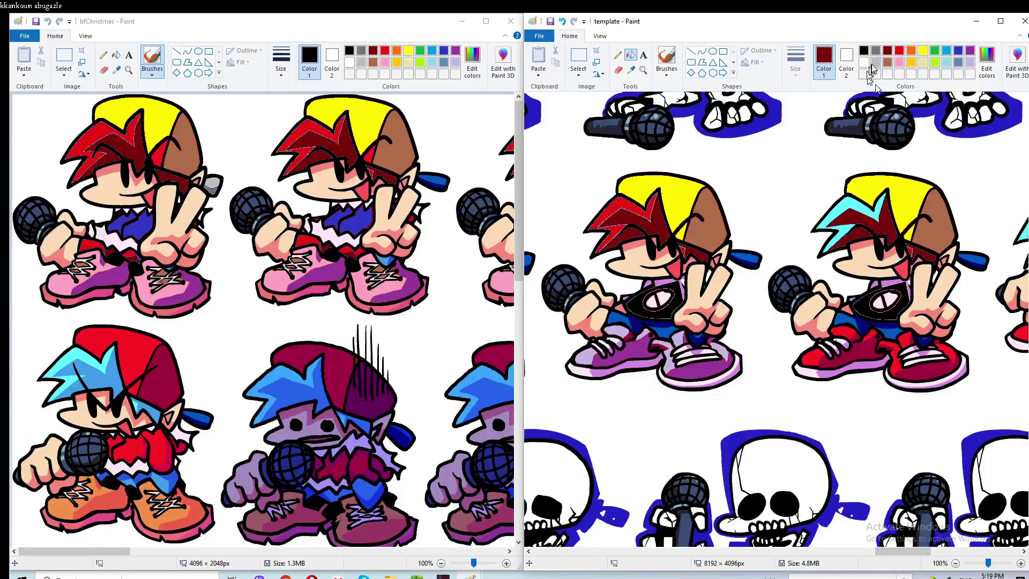
{"action": "left_click", "coordinate": [900, 52]}
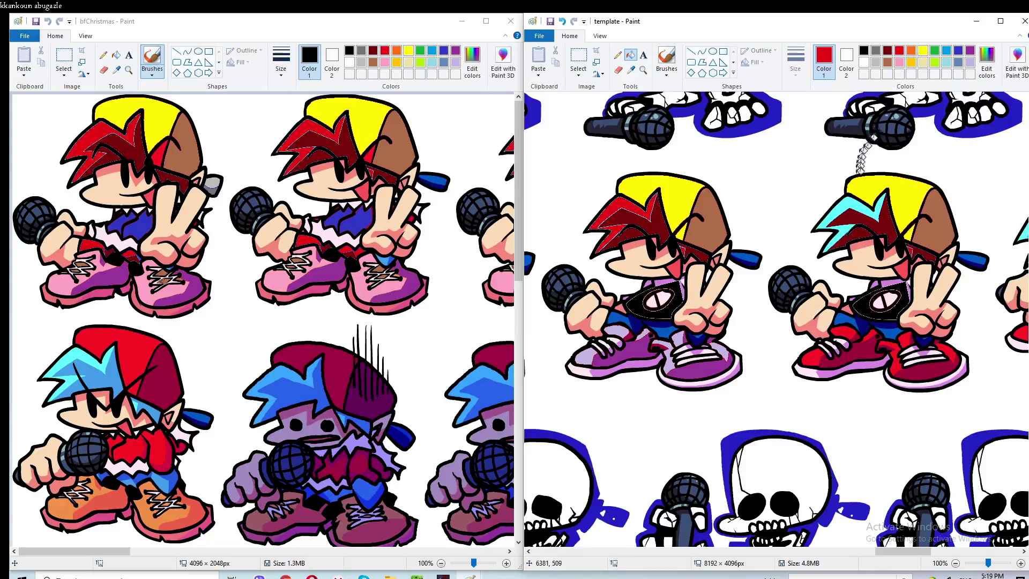
{"action": "left_click", "coordinate": [860, 203]}
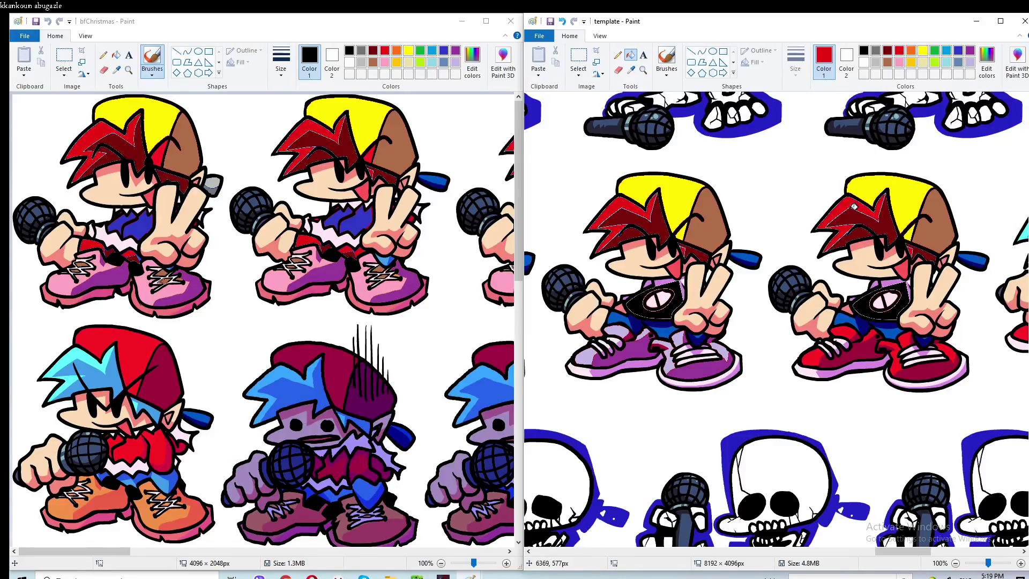
- Fill the third peace-sign character's red shoes with lavender on the highlights and purple on the darker areas
{"action": "left_click", "coordinate": [971, 62]}
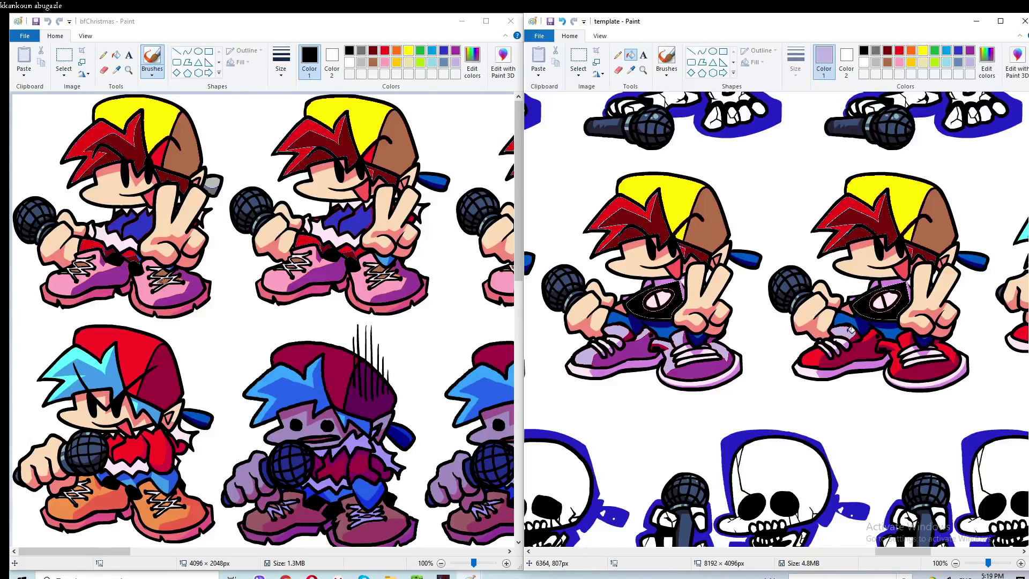
{"action": "left_click", "coordinate": [818, 352]}
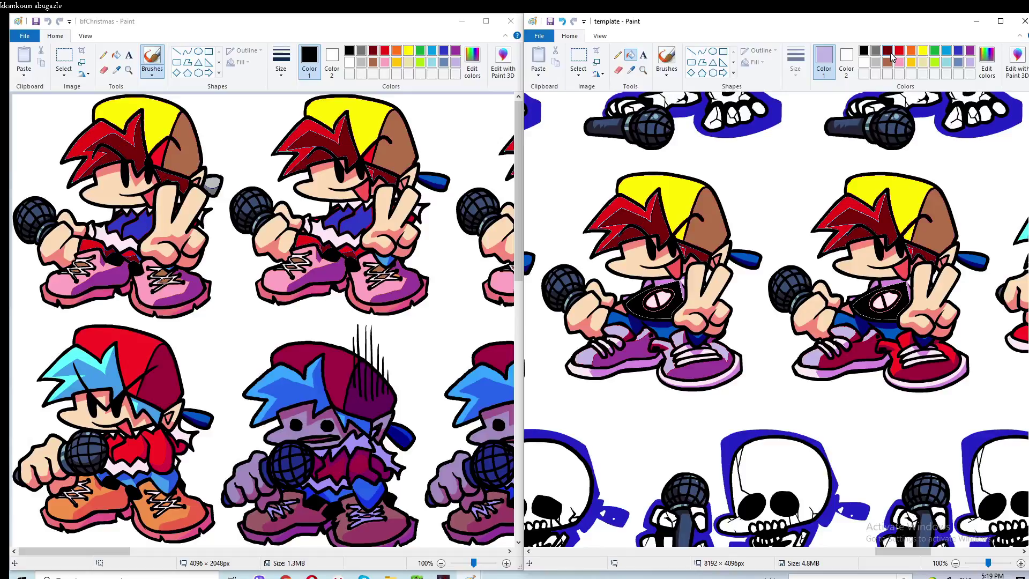
{"action": "left_click", "coordinate": [969, 50]}
{"action": "left_click", "coordinate": [872, 351]}
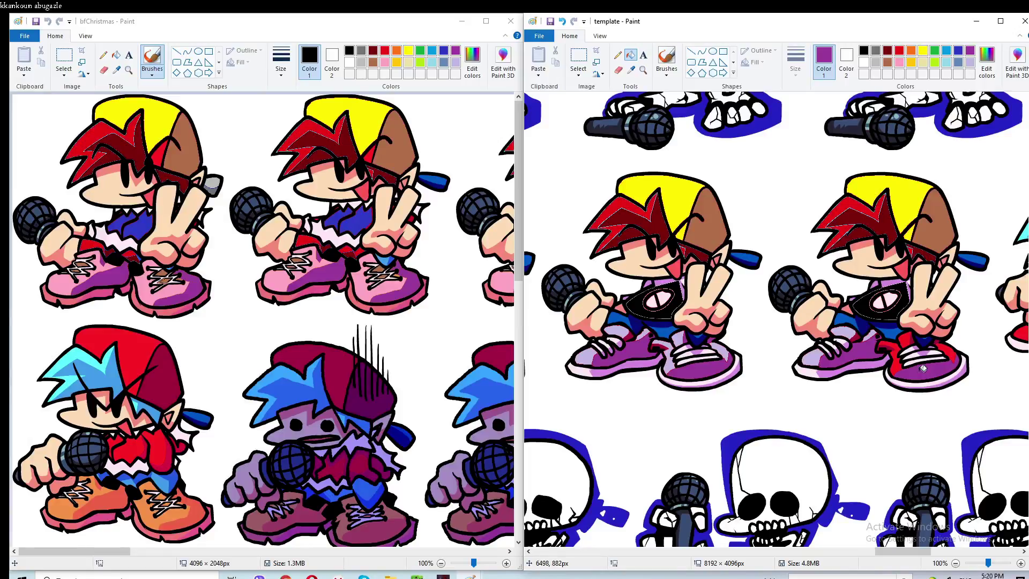
{"action": "left_click", "coordinate": [970, 63]}
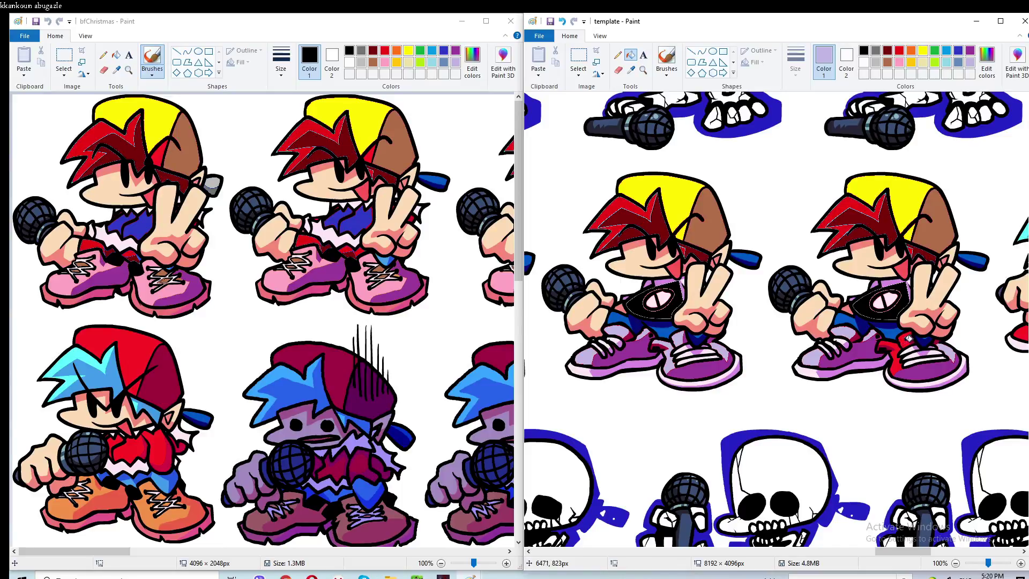
{"action": "left_click", "coordinate": [903, 344]}
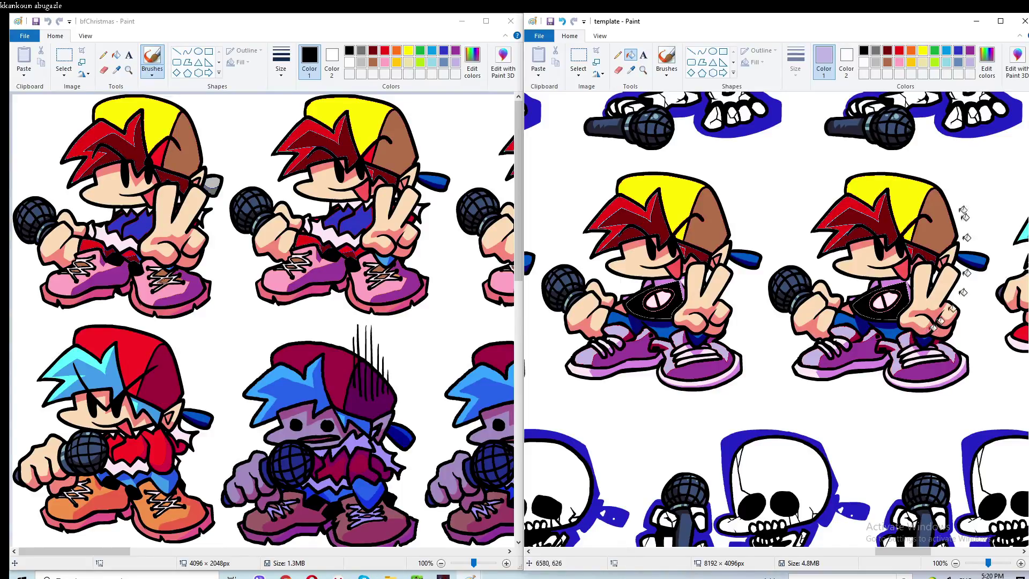
{"action": "left_click", "coordinate": [969, 51]}
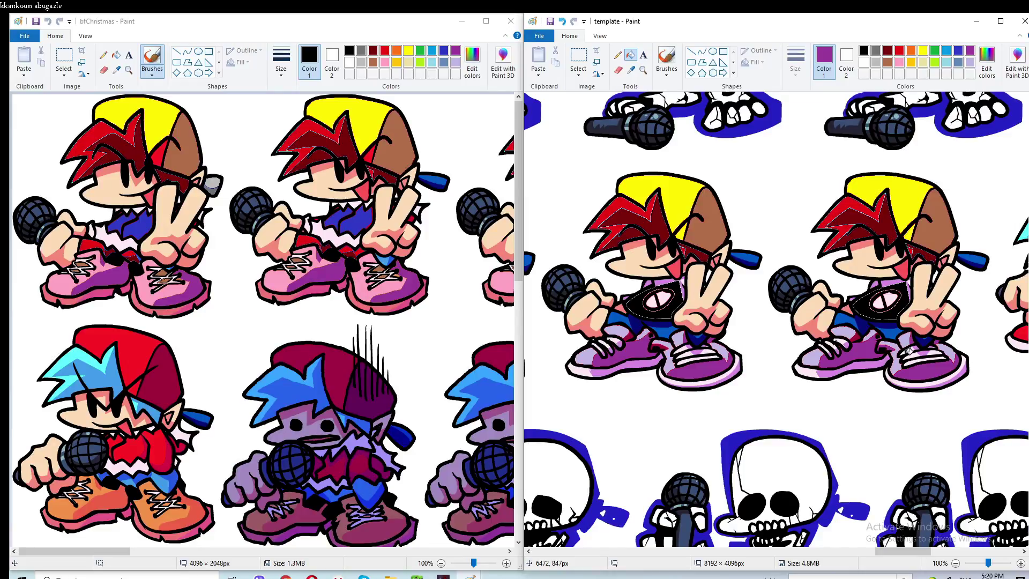
- Close the template image with its changes saved, and close the bfChristmas image
{"action": "left_click", "coordinate": [1024, 20]}
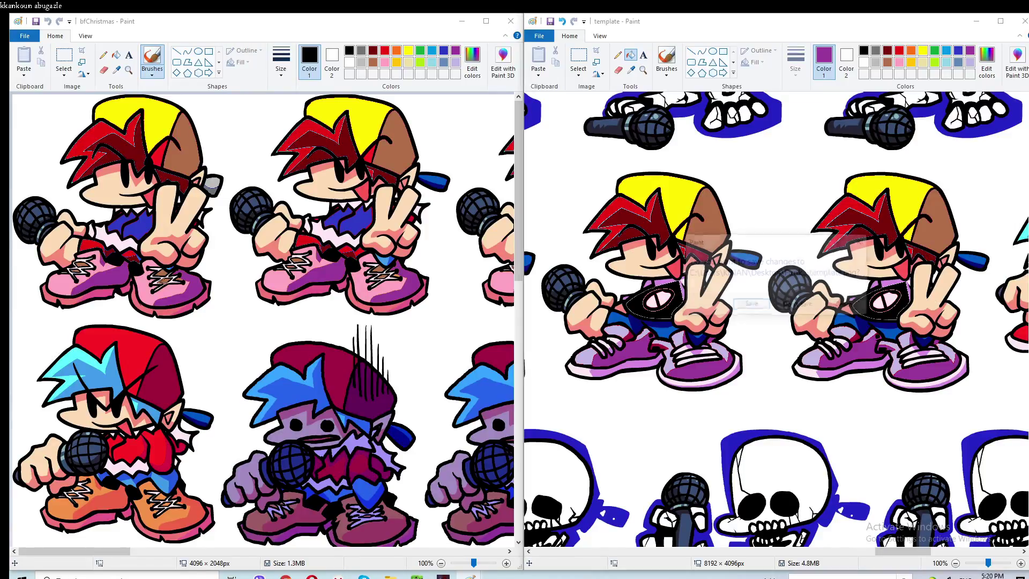
{"action": "left_click", "coordinate": [751, 304]}
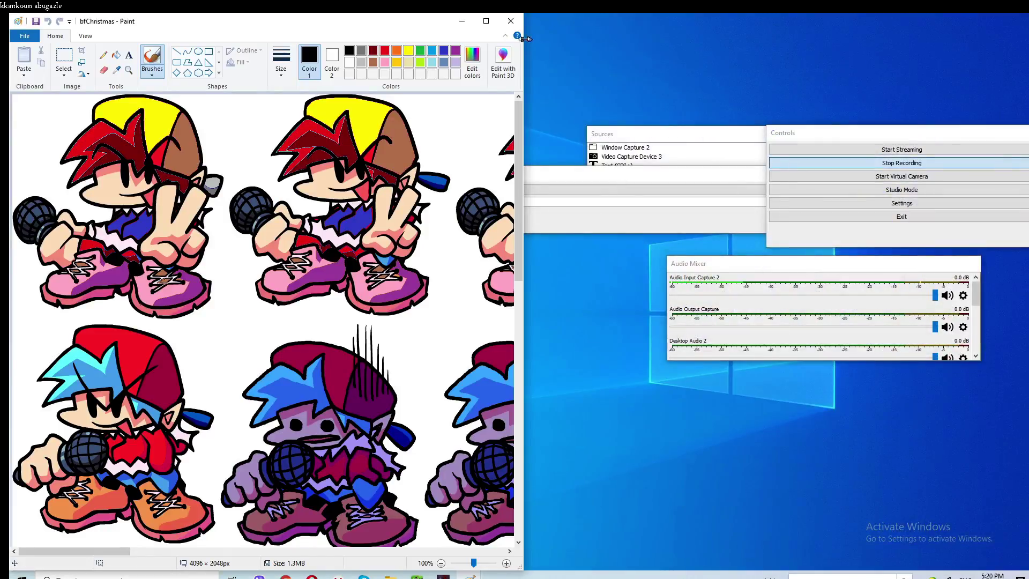
{"action": "left_click", "coordinate": [510, 20]}
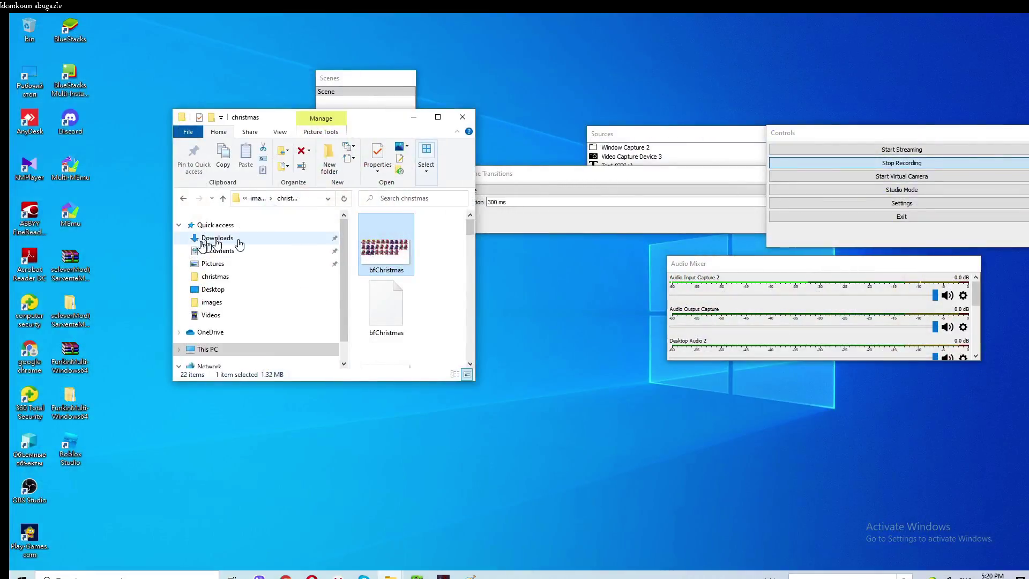
- Go back to the images folder and open the pixelUI folder inside weeb
{"action": "left_click", "coordinate": [184, 198]}
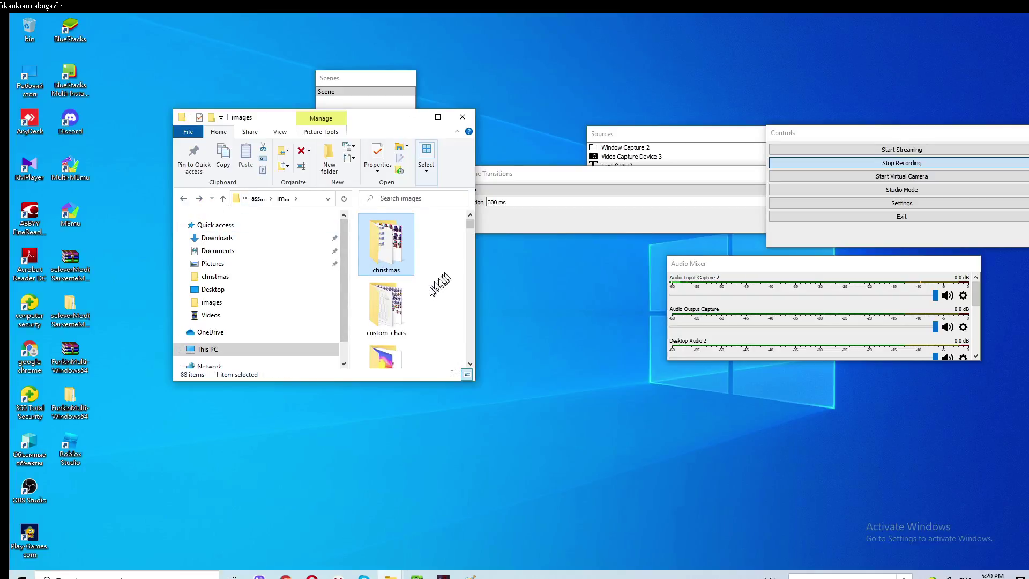
{"action": "scroll", "coordinate": [429, 295], "scroll_direction": "down", "scroll_amount": 1}
{"action": "scroll", "coordinate": [426, 297], "scroll_direction": "down", "scroll_amount": 3}
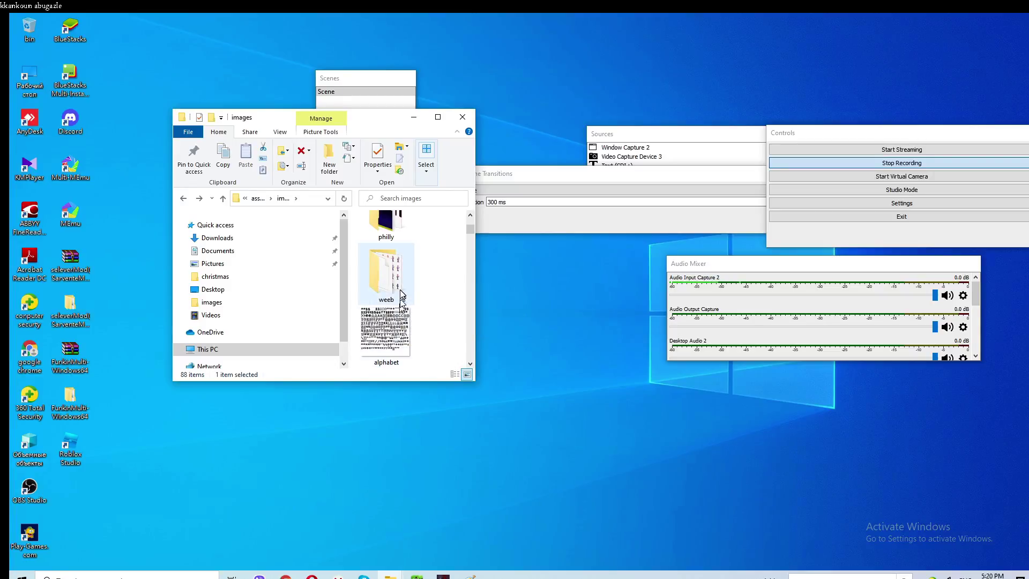
{"action": "double_click", "coordinate": [399, 292]}
{"action": "double_click", "coordinate": [396, 269]}
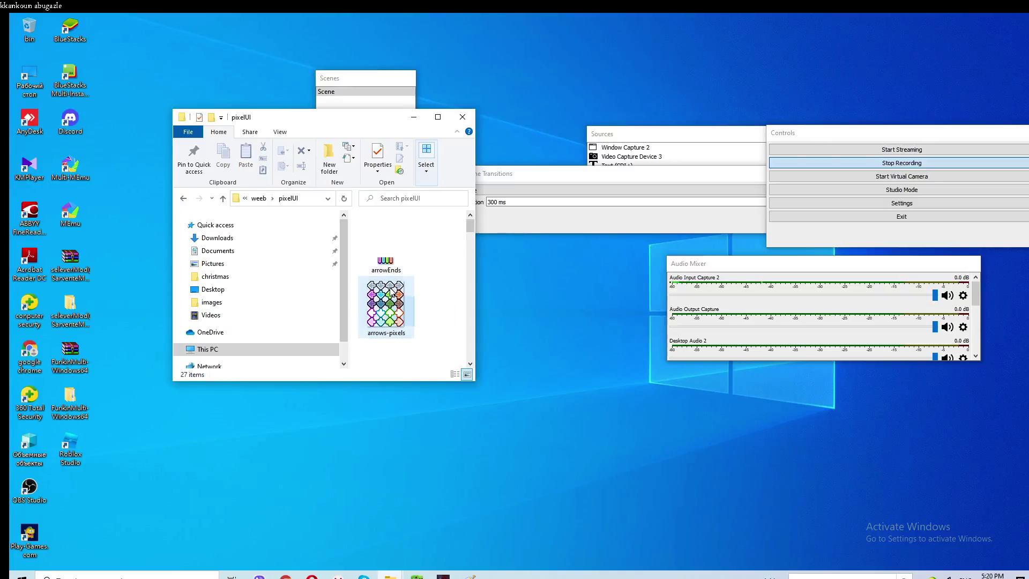
- Open the arrows-pixels image for editing in Paint and enlarge its canvas to about 685 × 415 px
{"action": "double_click", "coordinate": [393, 292]}
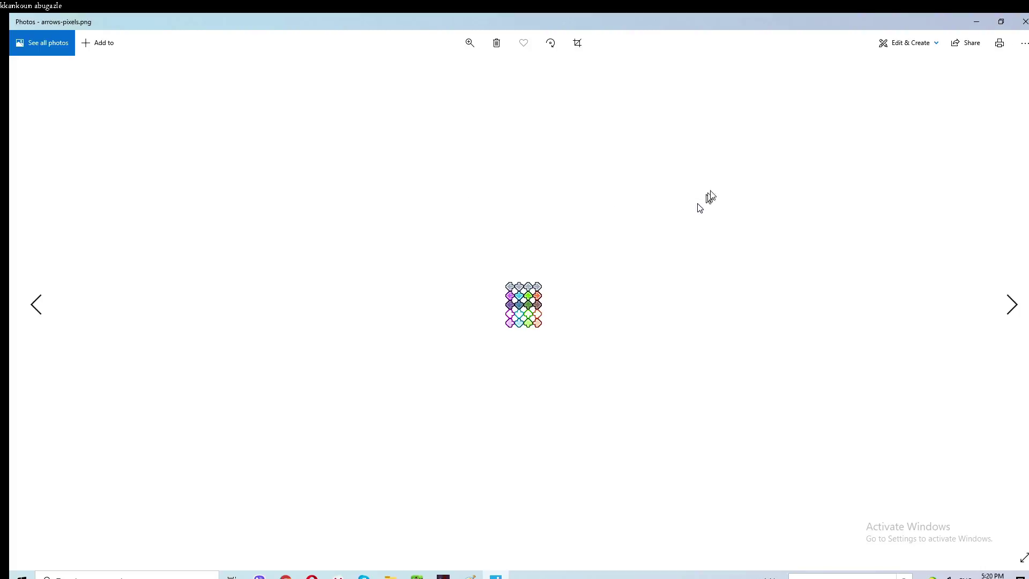
{"action": "left_click", "coordinate": [1025, 22]}
{"action": "right_click", "coordinate": [392, 303]}
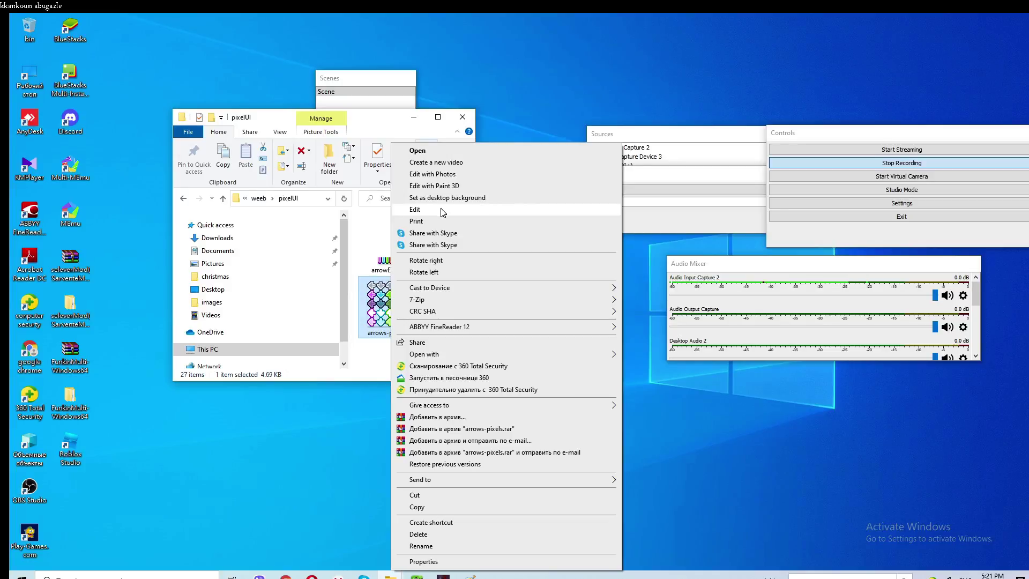
{"action": "left_click", "coordinate": [443, 210]}
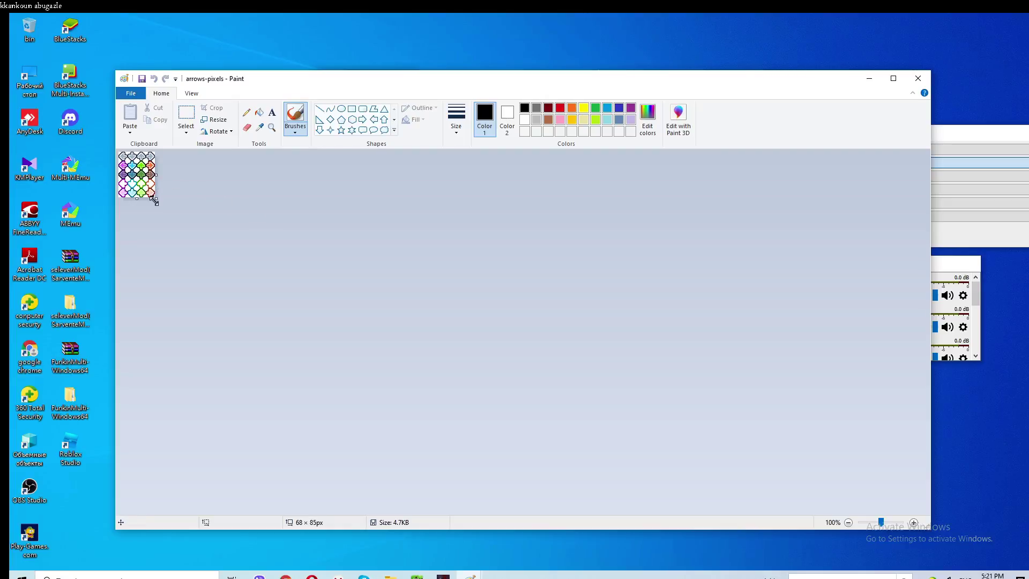
{"action": "left_click_drag", "start_coordinate": [156, 198], "coordinate": [486, 374]}
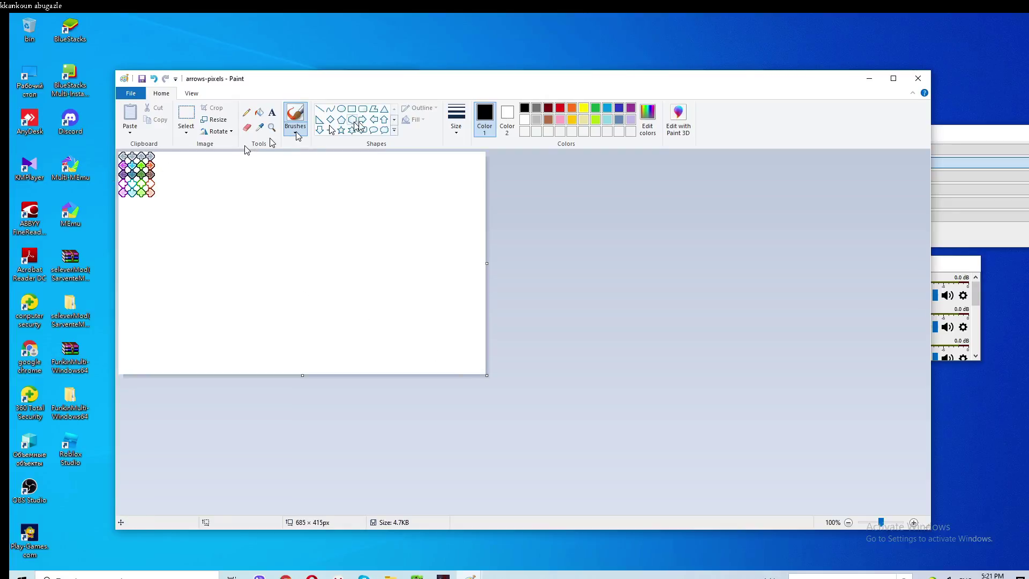
- Fill the four grey arrows in the first row with black and the orange right-pointing arrow in the second row with red
{"action": "left_click", "coordinate": [271, 127]}
{"action": "left_click", "coordinate": [142, 183]}
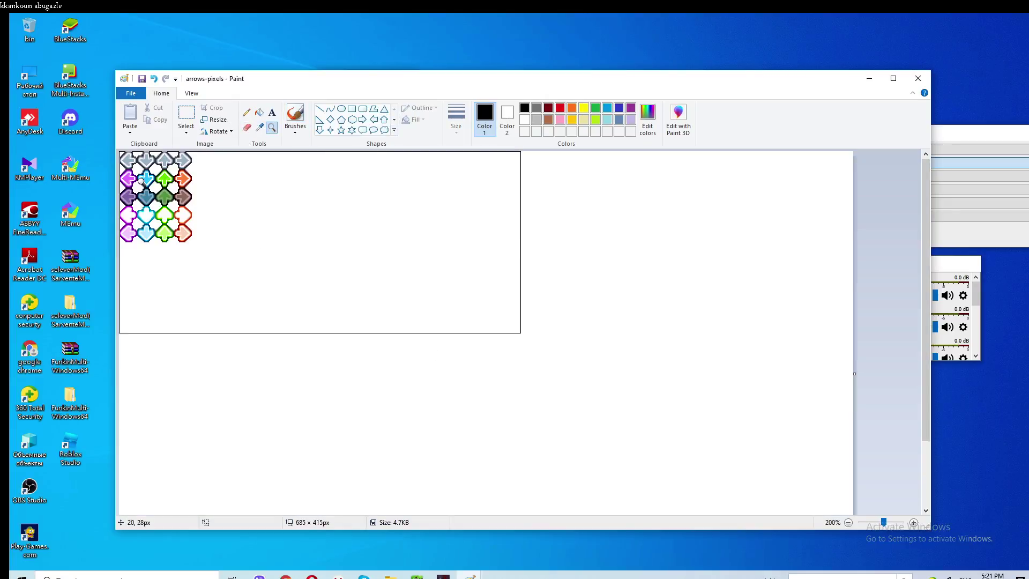
{"action": "left_click", "coordinate": [143, 182]}
{"action": "left_click", "coordinate": [146, 188]}
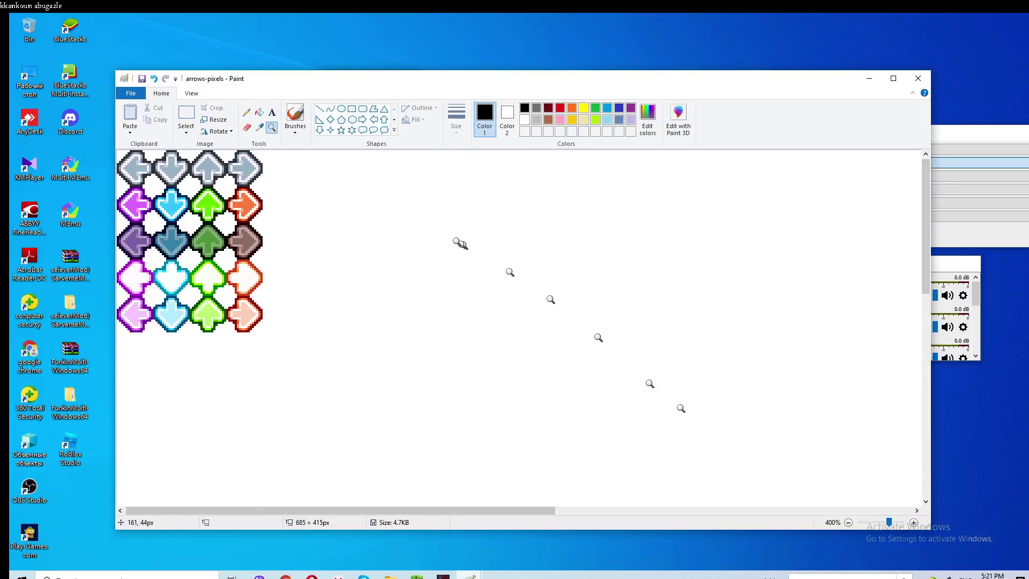
{"action": "left_click", "coordinate": [259, 113]}
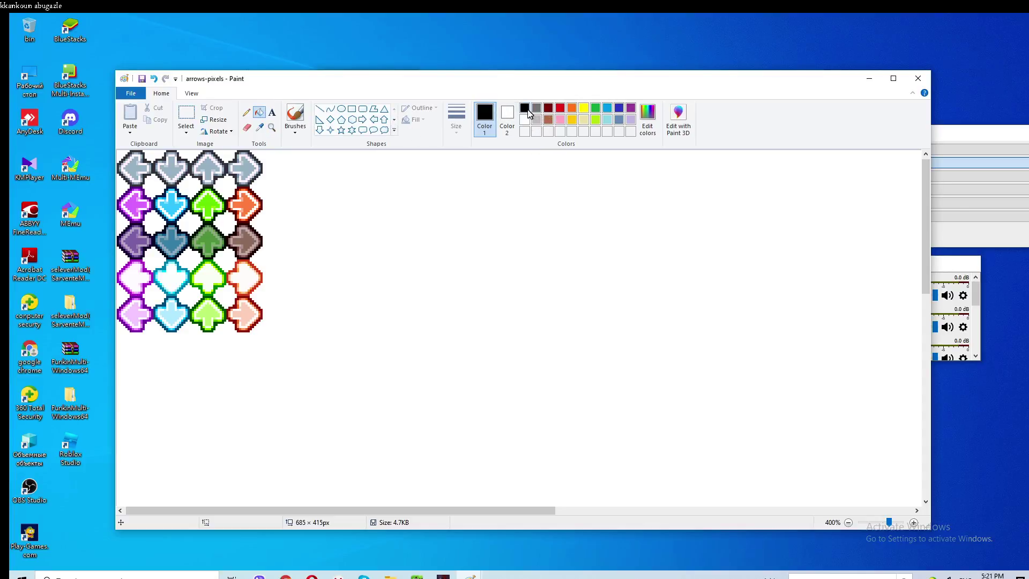
{"action": "left_click", "coordinate": [137, 167]}
{"action": "left_click", "coordinate": [171, 166]}
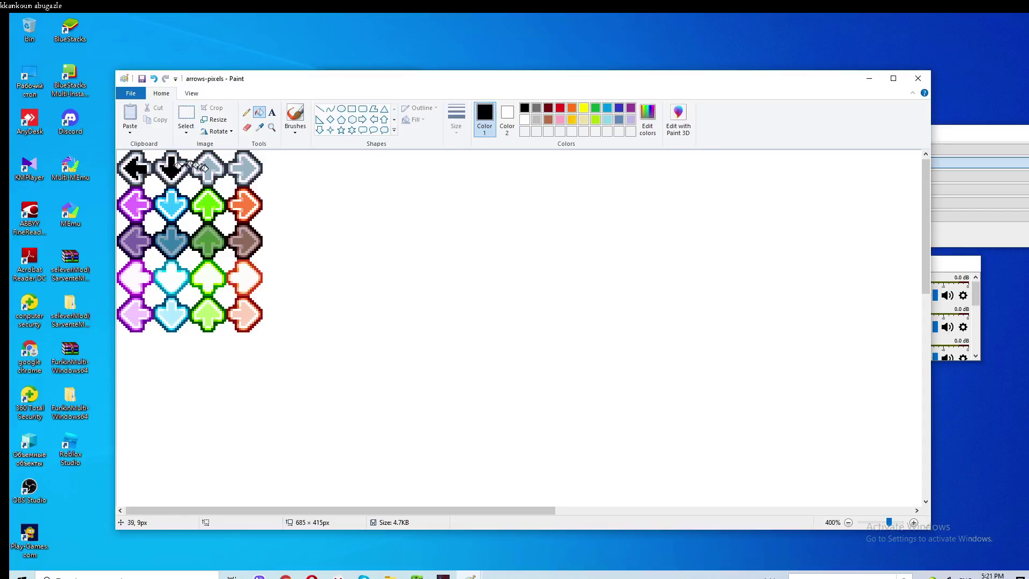
{"action": "left_click", "coordinate": [208, 167]}
{"action": "left_click", "coordinate": [246, 167]}
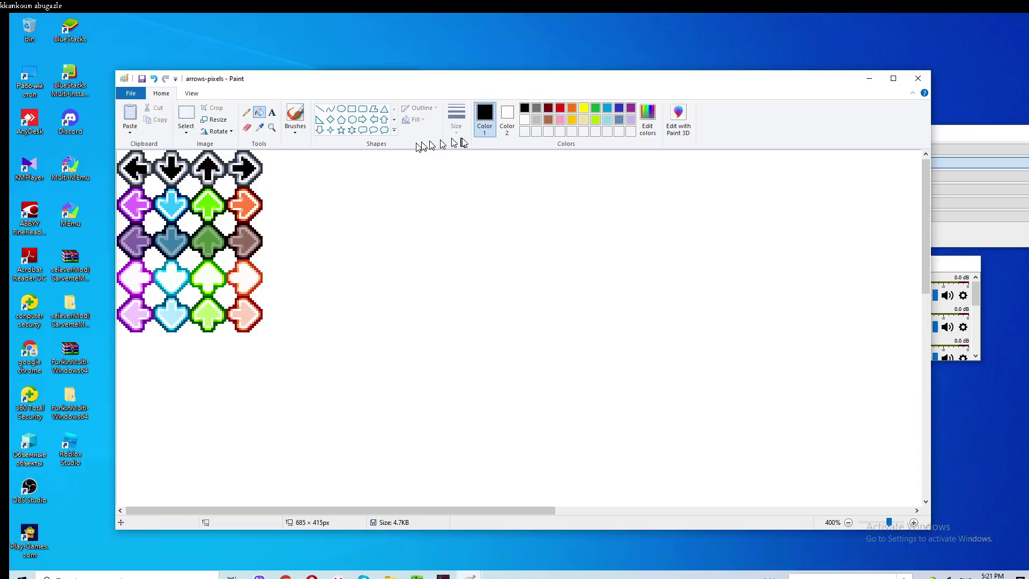
{"action": "left_click", "coordinate": [559, 108]}
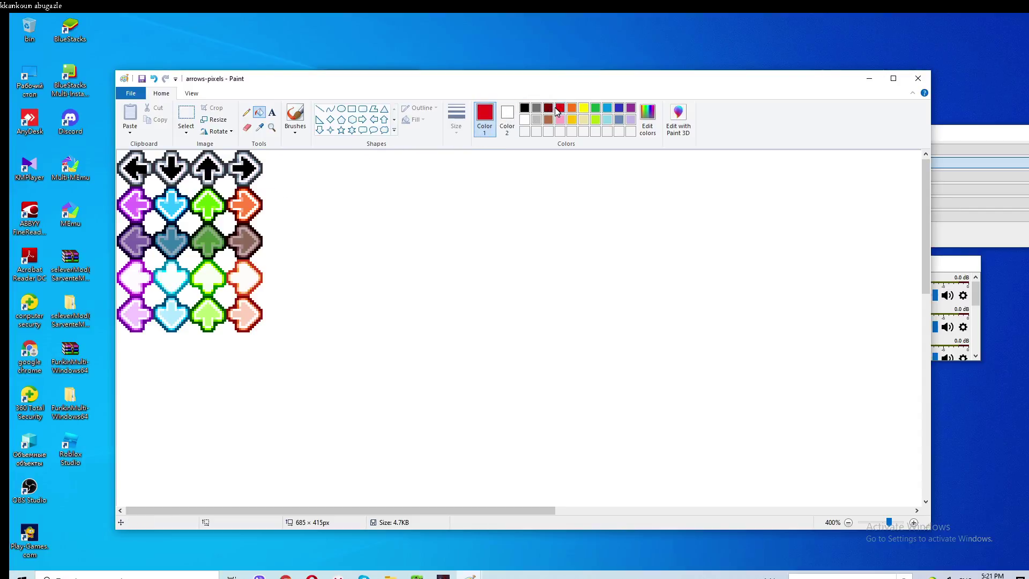
{"action": "left_click", "coordinate": [245, 201]}
- Try to fill the orange and white border around the red right-pointing arrow with dark red
{"action": "left_click", "coordinate": [547, 107]}
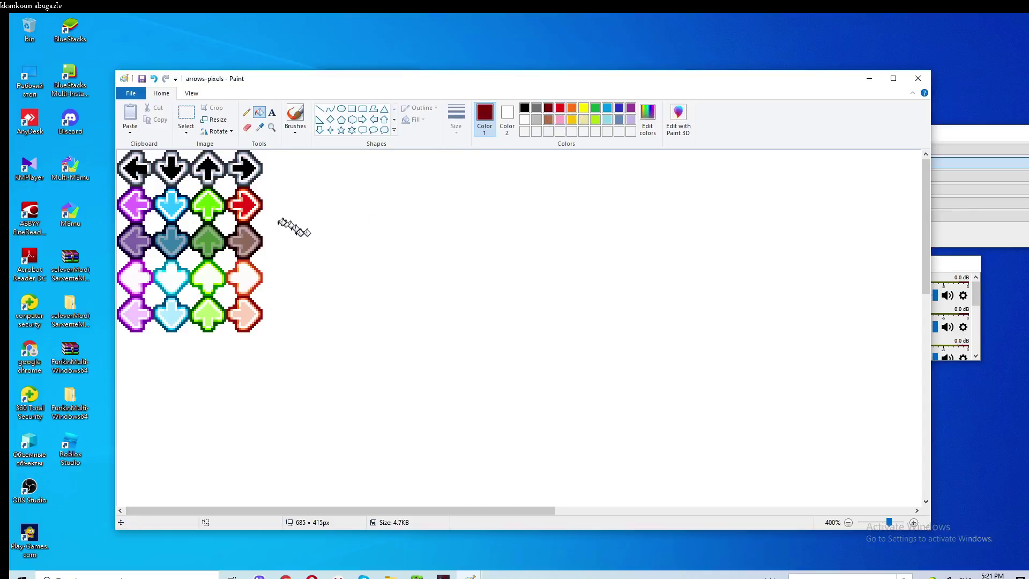
{"action": "left_click", "coordinate": [257, 198]}
{"action": "left_click", "coordinate": [271, 127]}
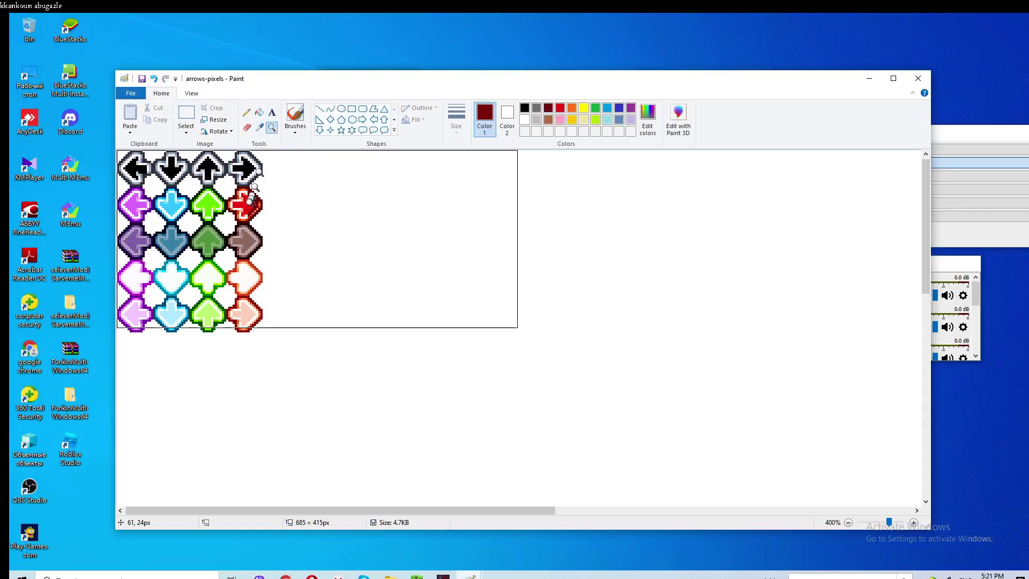
{"action": "left_click", "coordinate": [348, 238]}
{"action": "left_click", "coordinate": [328, 238]}
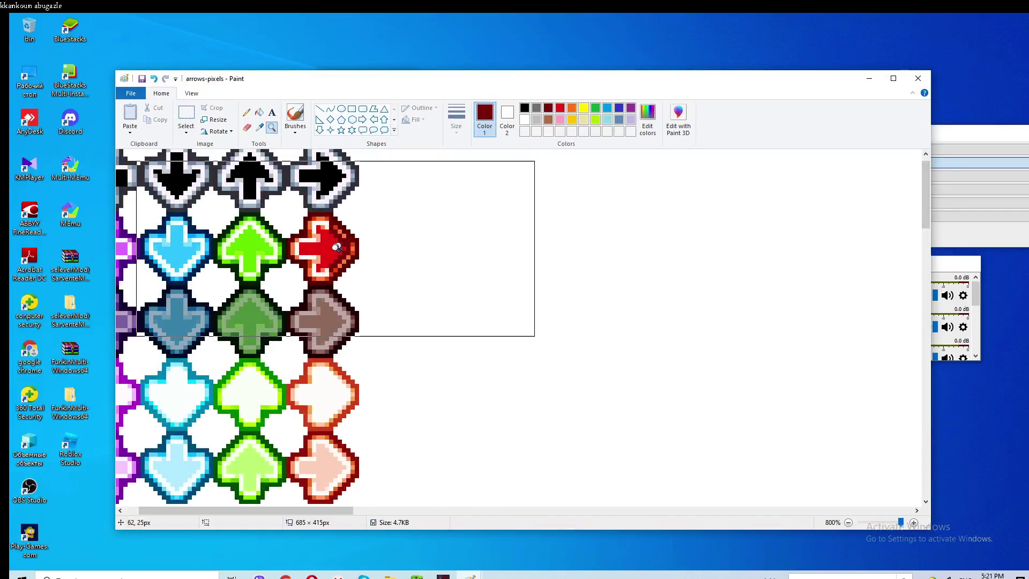
{"action": "left_click", "coordinate": [259, 113]}
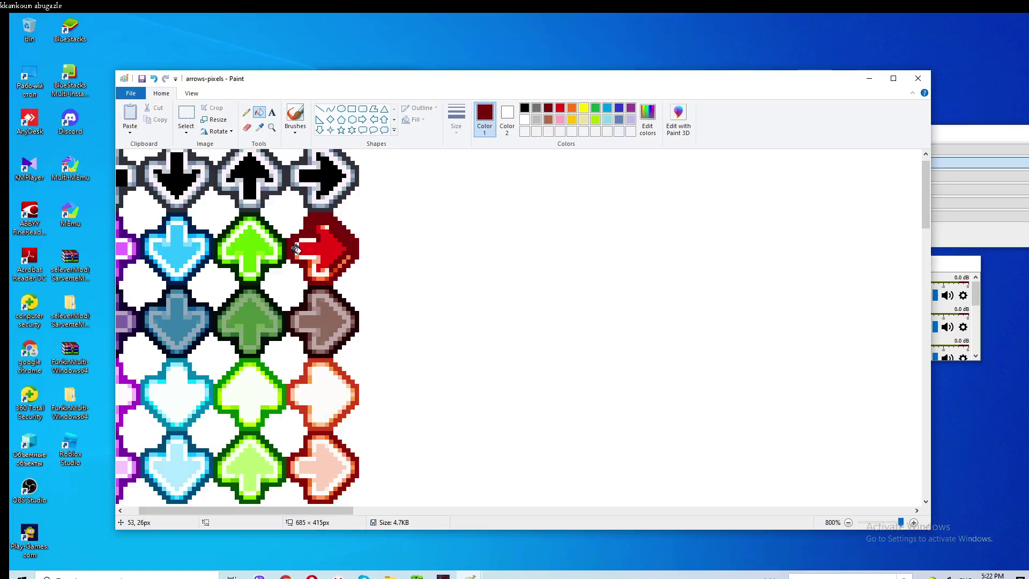
{"action": "left_click", "coordinate": [310, 256]}
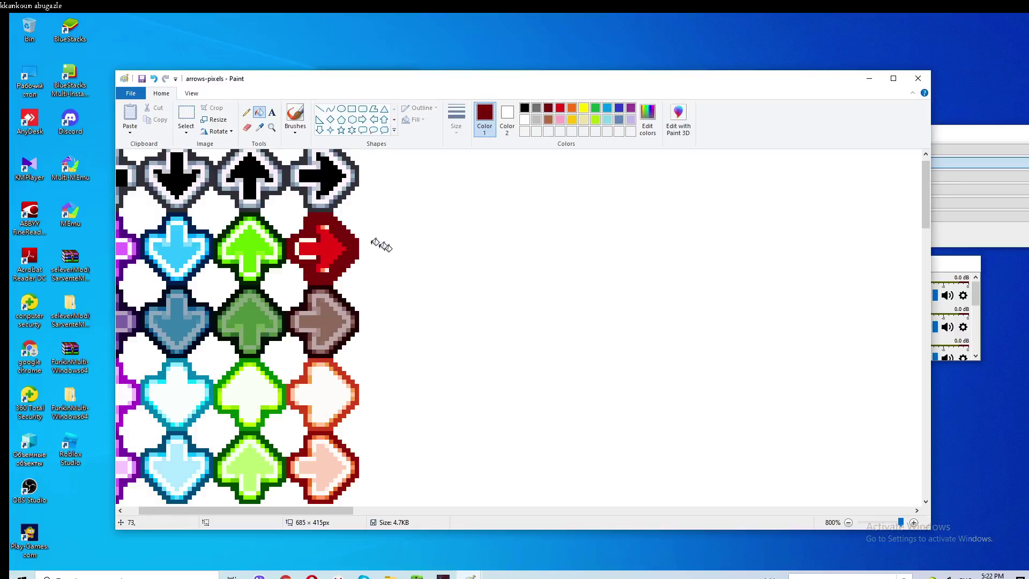
- Undo the dark-red border fills, keeping the black fill of the first row's right arrow and the red fill of the arrow below it
{"action": "left_click", "coordinate": [153, 80]}
{"action": "left_click", "coordinate": [154, 81]}
{"action": "left_click", "coordinate": [154, 81]}
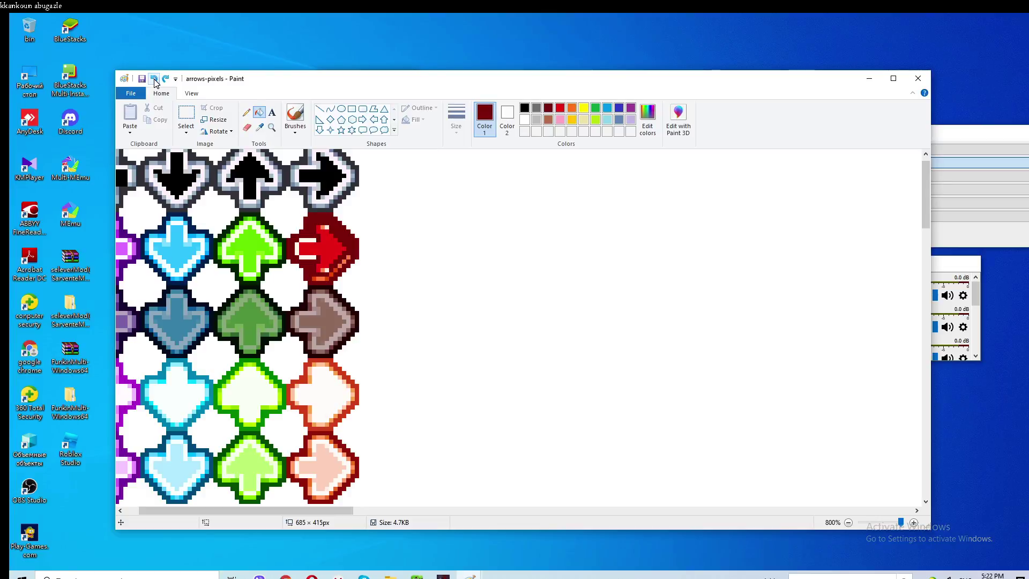
{"action": "left_click", "coordinate": [155, 81]}
{"action": "left_click", "coordinate": [157, 82]}
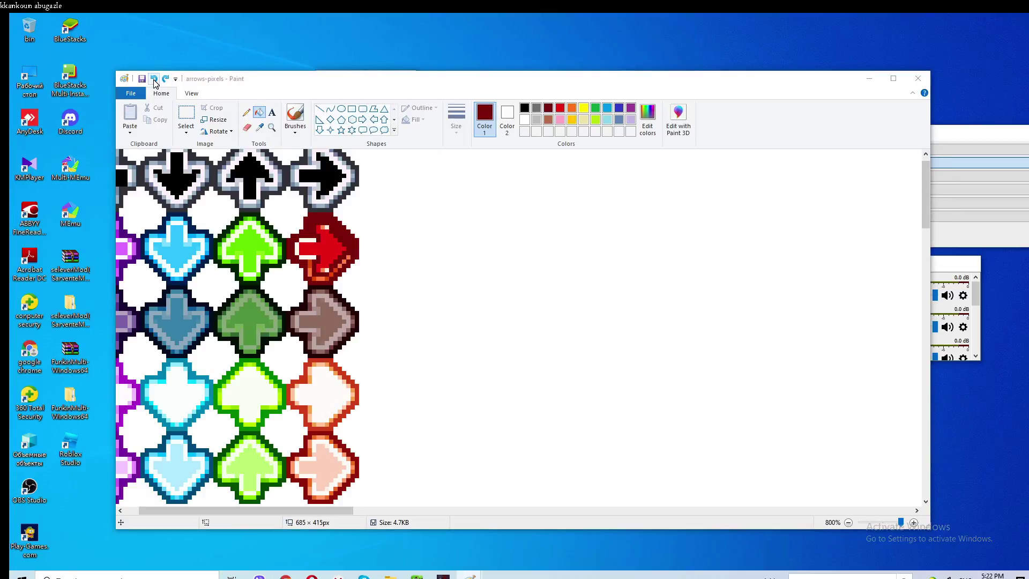
{"action": "left_click", "coordinate": [157, 81]}
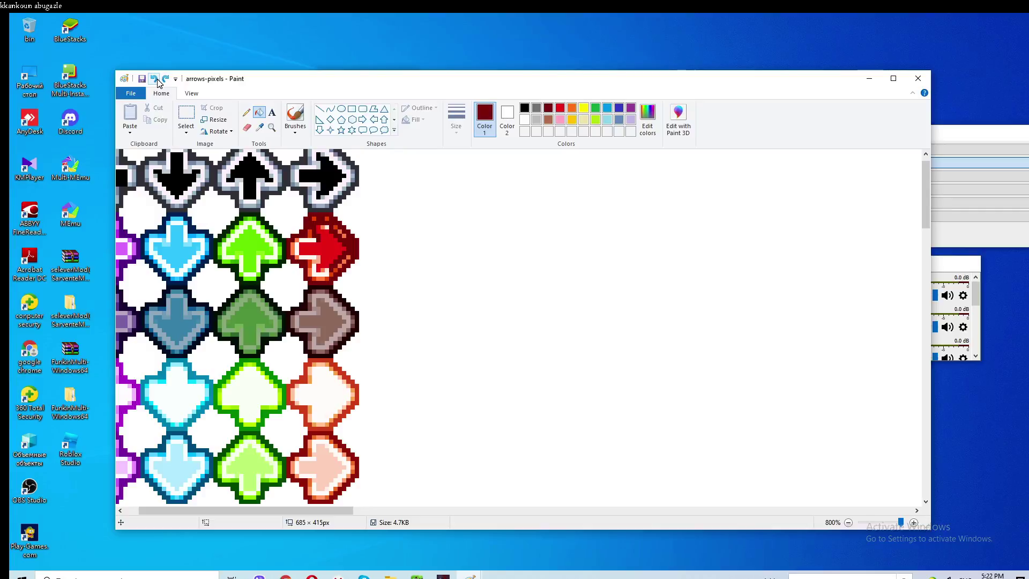
{"action": "left_click", "coordinate": [154, 80]}
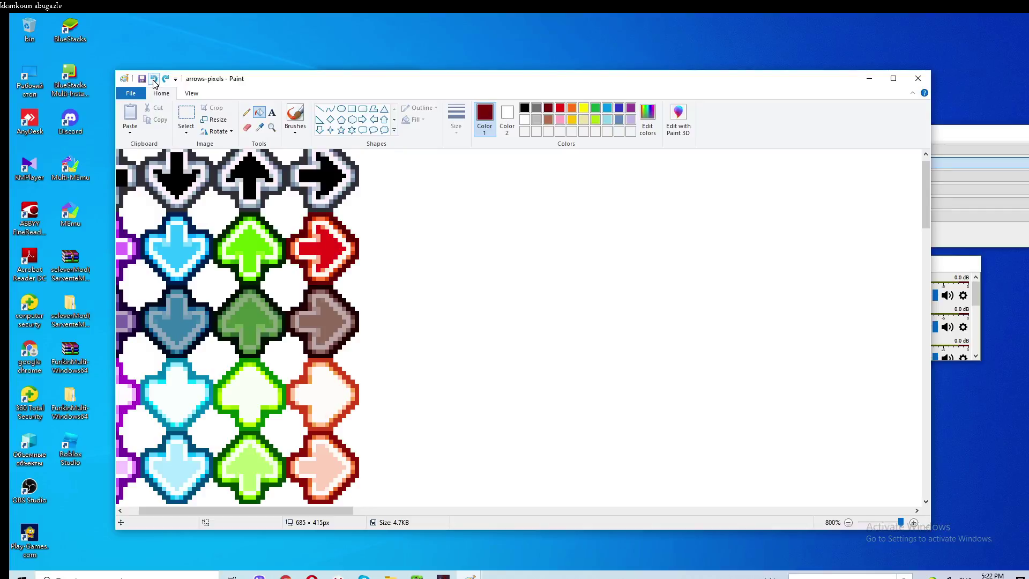
{"action": "left_click", "coordinate": [154, 80]}
{"action": "left_click", "coordinate": [153, 81]}
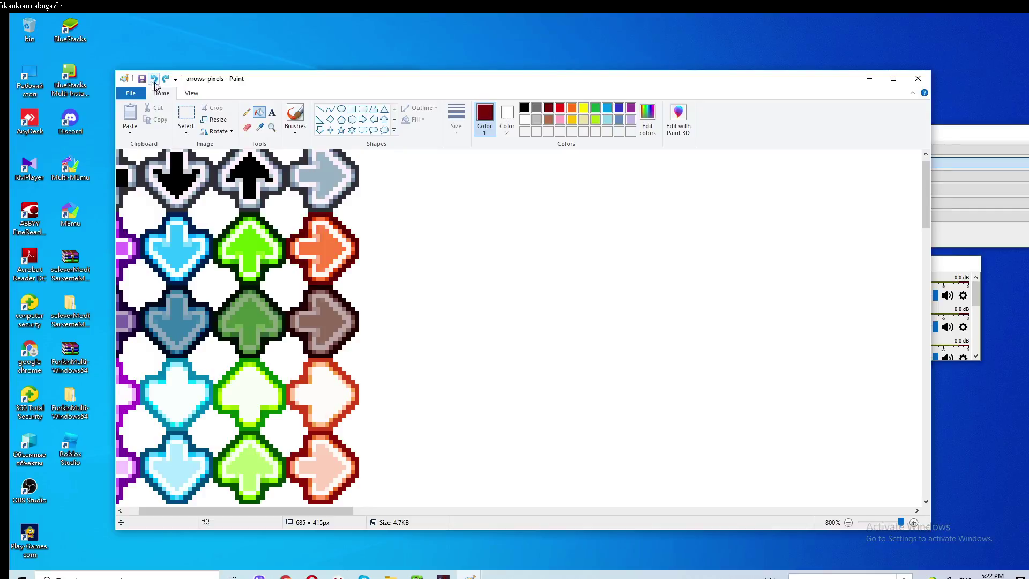
{"action": "left_click", "coordinate": [167, 79]}
{"action": "left_click", "coordinate": [167, 79]}
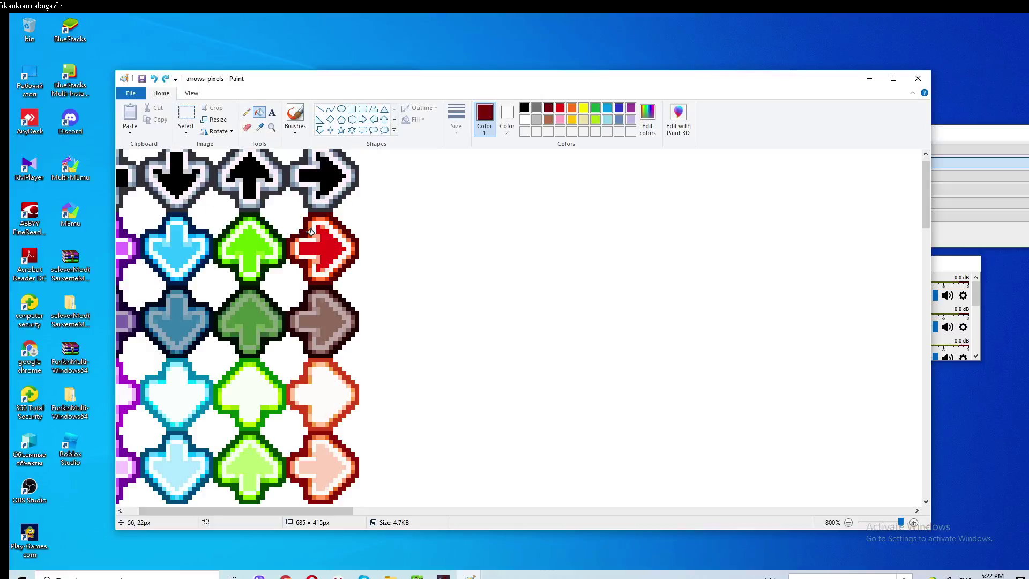
- Fill the second row's green up arrow with yellow and its light-blue down arrow with pink
{"action": "left_click", "coordinate": [584, 112]}
{"action": "left_click", "coordinate": [244, 247]}
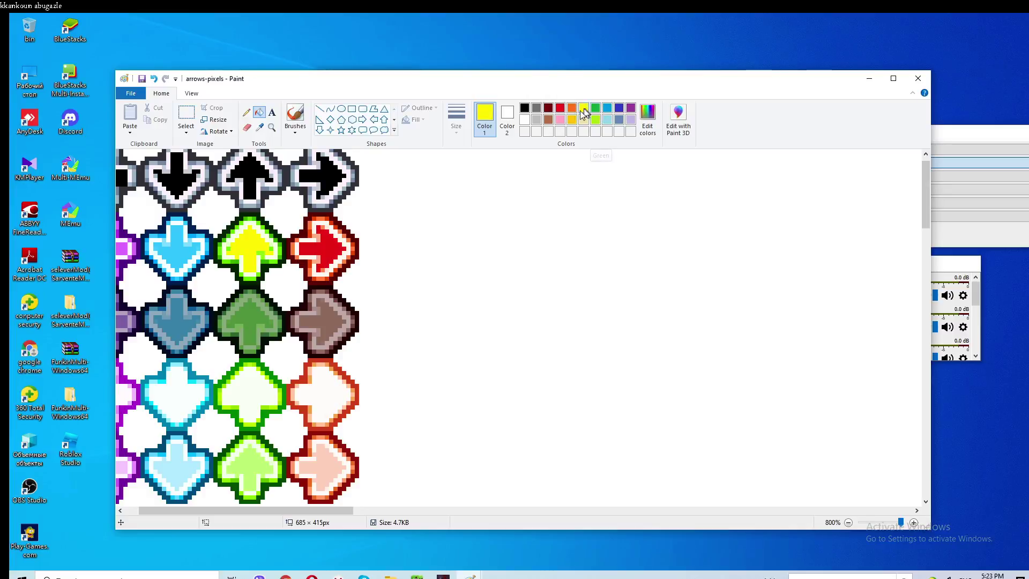
{"action": "left_click", "coordinate": [560, 119]}
{"action": "left_click", "coordinate": [191, 248]}
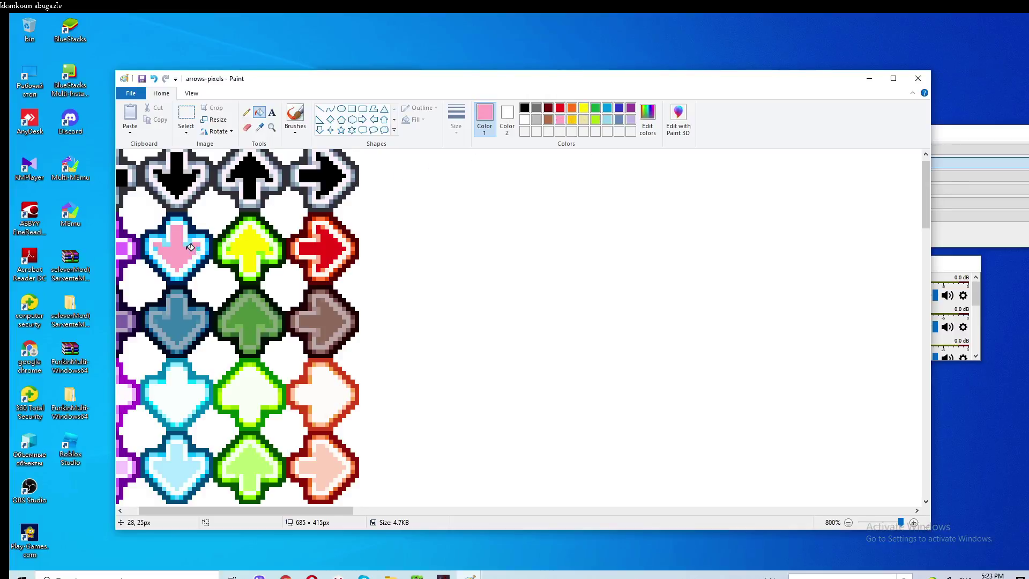
{"action": "left_click", "coordinate": [272, 127]}
{"action": "right_click", "coordinate": [131, 227]}
{"action": "right_click", "coordinate": [132, 227]}
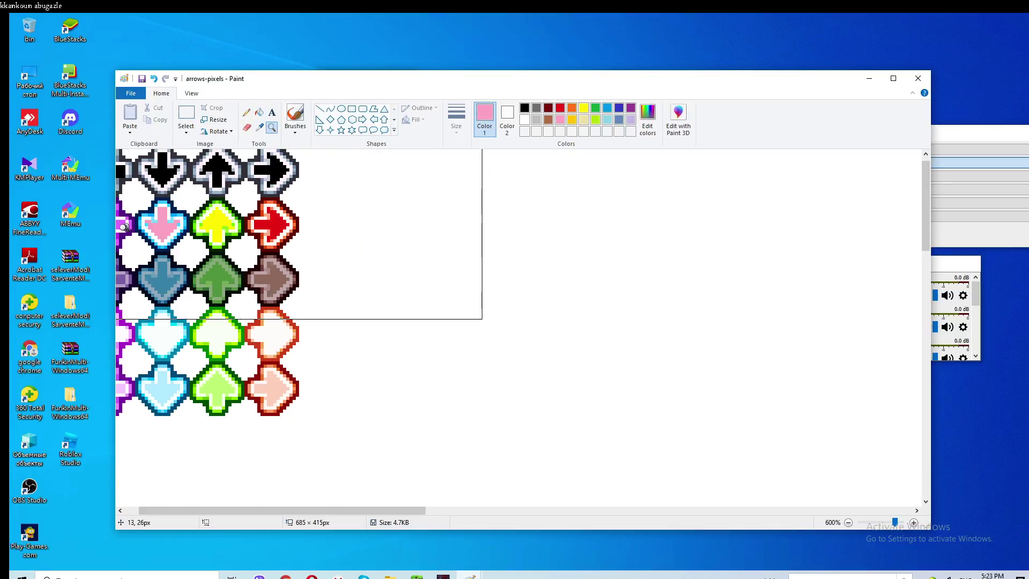
{"action": "right_click", "coordinate": [133, 227]}
{"action": "right_click", "coordinate": [134, 227]}
{"action": "right_click", "coordinate": [137, 227]}
{"action": "right_click", "coordinate": [85, 228]}
{"action": "left_click", "coordinate": [198, 205]}
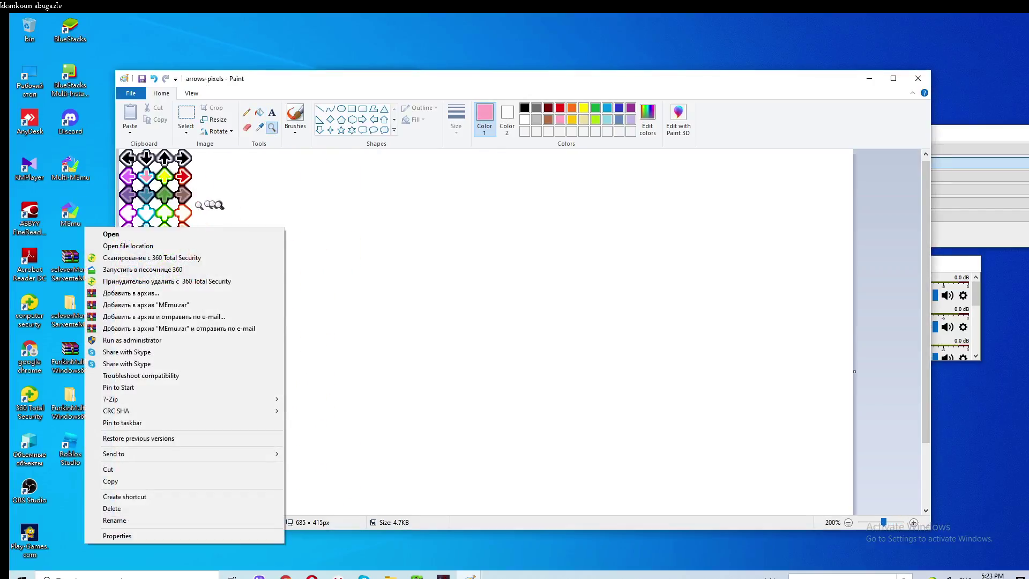
{"action": "left_click", "coordinate": [143, 185]}
{"action": "left_click", "coordinate": [143, 186]}
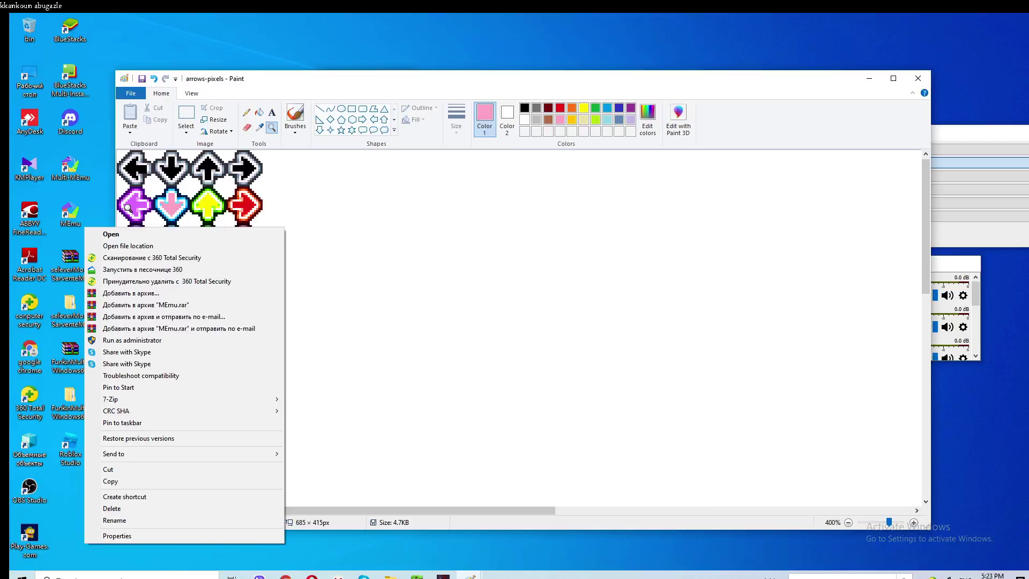
{"action": "mouse_move", "coordinate": [270, 410]}
{"action": "left_click", "coordinate": [425, 416]}
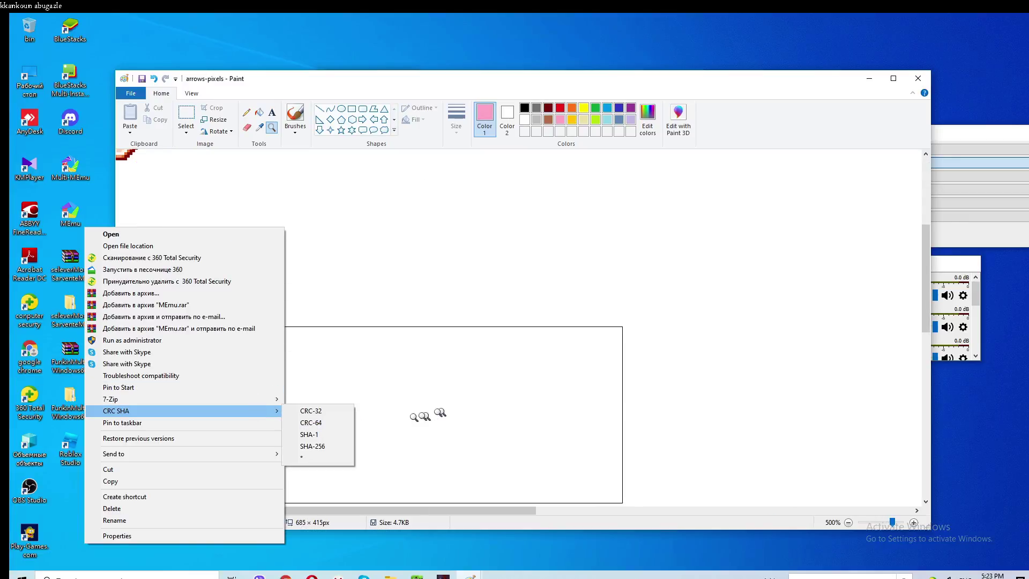
{"action": "right_click", "coordinate": [150, 186]}
{"action": "right_click", "coordinate": [188, 191]}
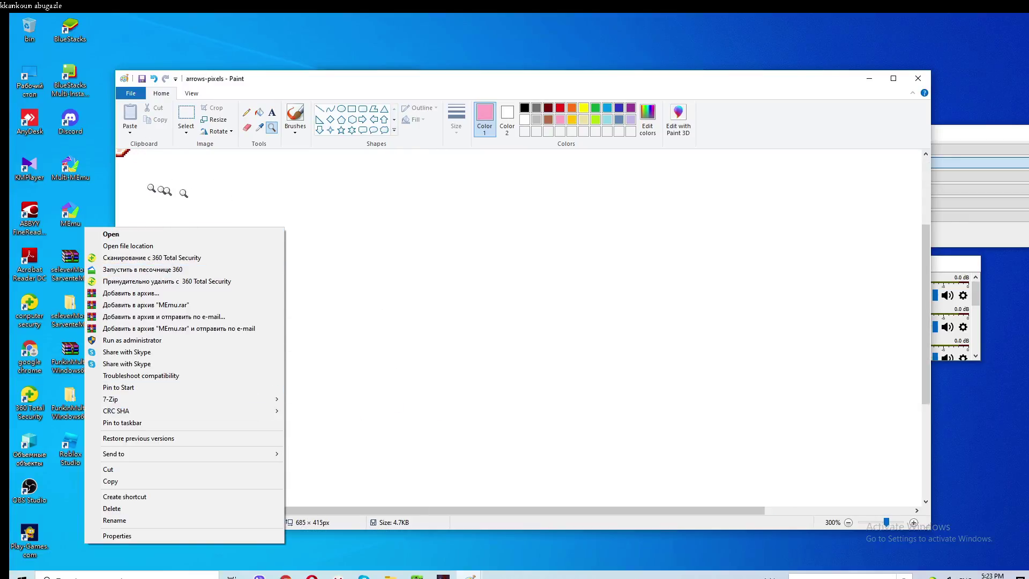
{"action": "right_click", "coordinate": [188, 191]}
{"action": "right_click", "coordinate": [207, 221]}
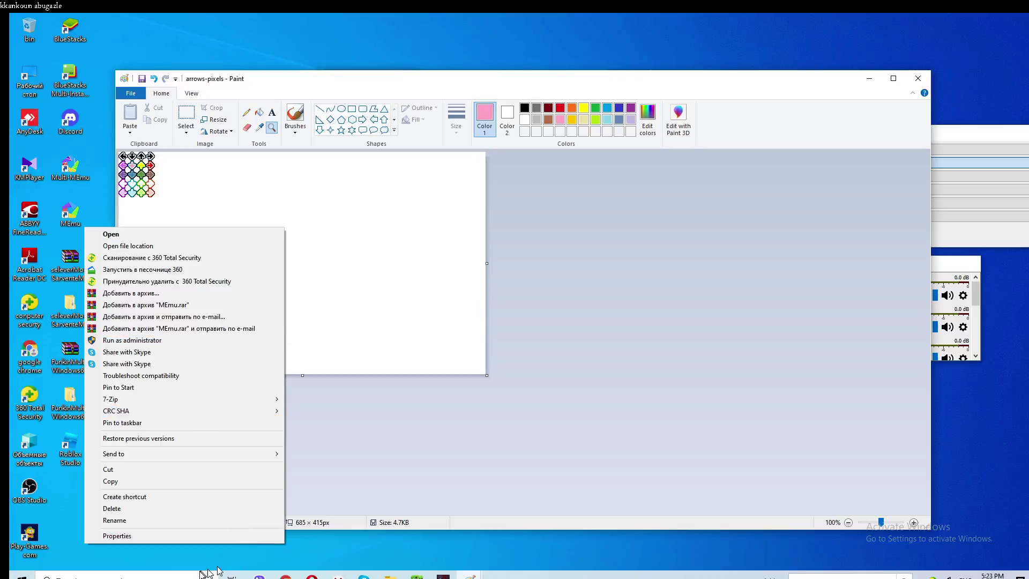
{"action": "left_click", "coordinate": [203, 520]}
- Fill the second row's purple left-pointing arrow with blue-gray
{"action": "left_click", "coordinate": [145, 159]}
{"action": "left_click", "coordinate": [145, 160]}
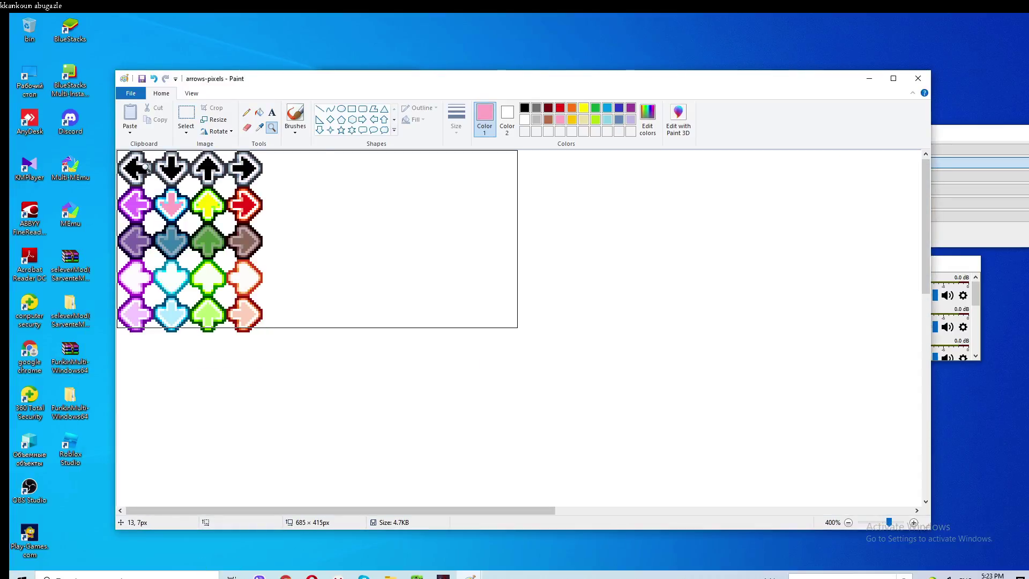
{"action": "left_click", "coordinate": [145, 166]}
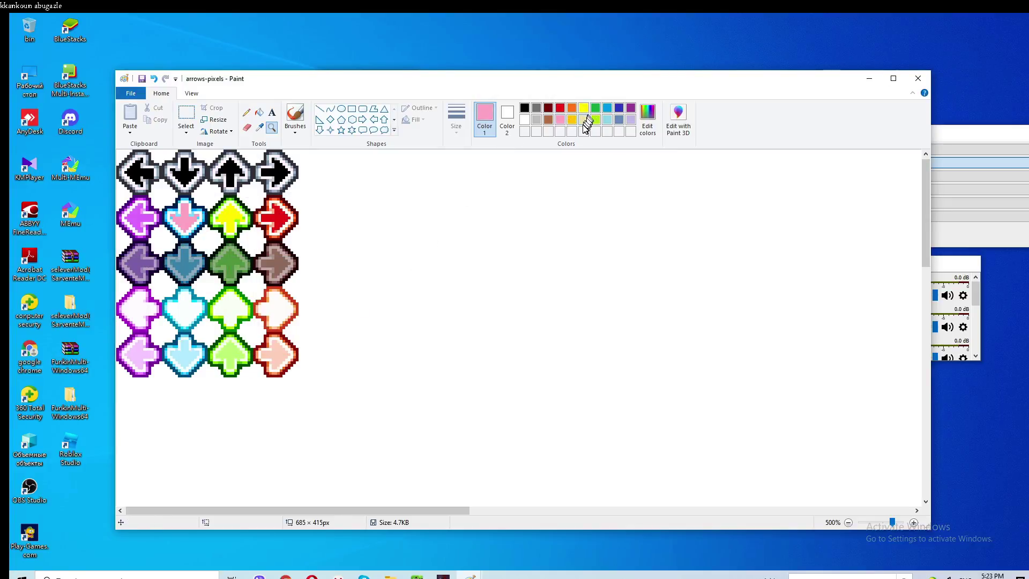
{"action": "left_click", "coordinate": [619, 119]}
{"action": "left_click", "coordinate": [260, 112]}
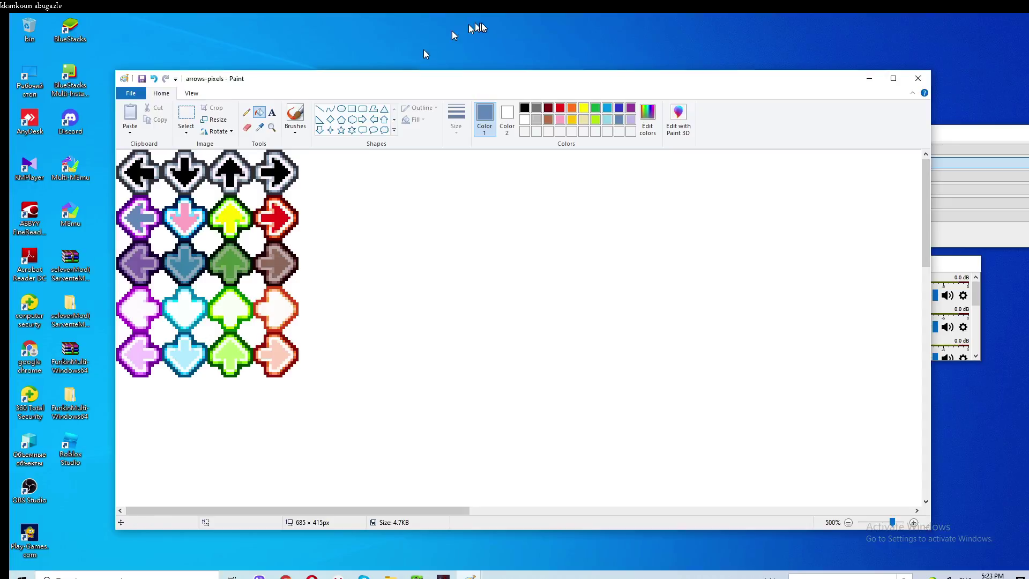
- Fill the right, up, down and left arrows of the third row with light gray
{"action": "left_click", "coordinate": [537, 120]}
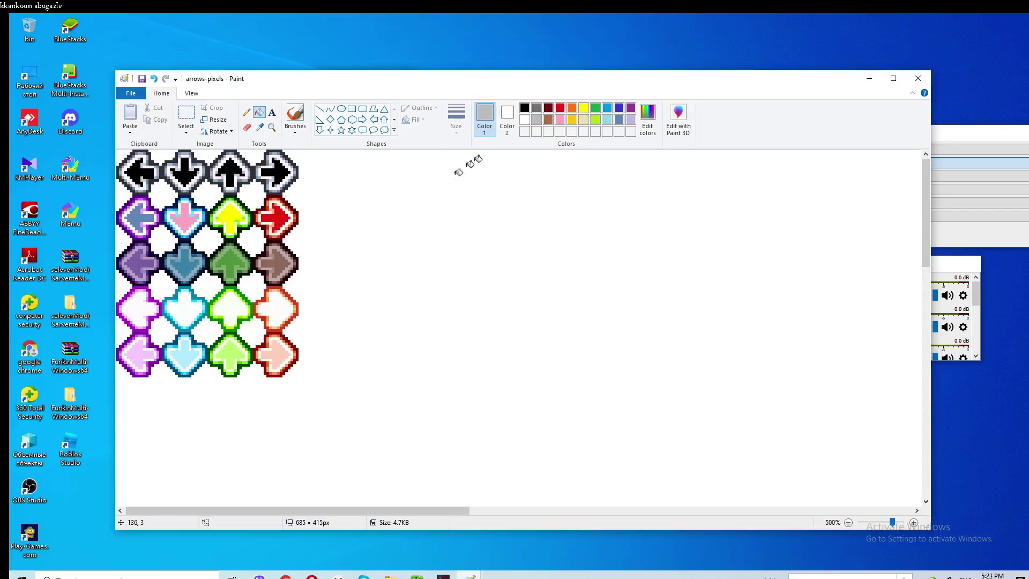
{"action": "left_click", "coordinate": [279, 259]}
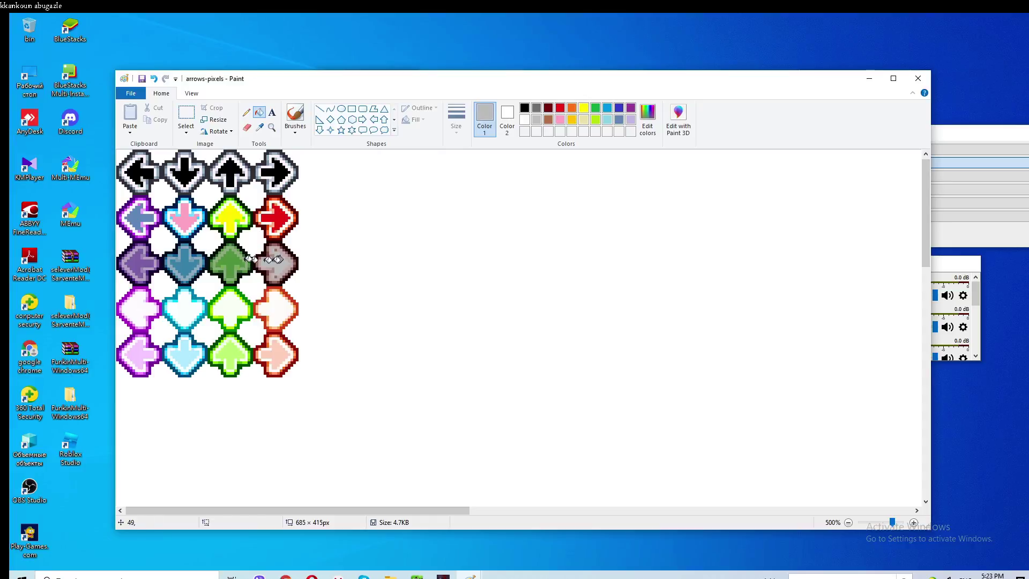
{"action": "left_click", "coordinate": [235, 262]}
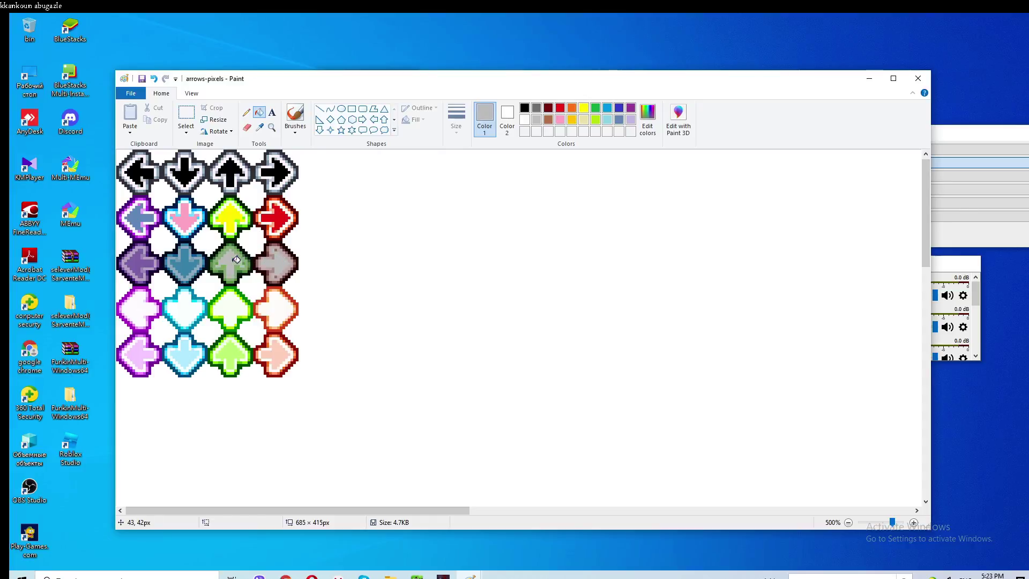
{"action": "left_click", "coordinate": [189, 266]}
{"action": "left_click", "coordinate": [134, 262]}
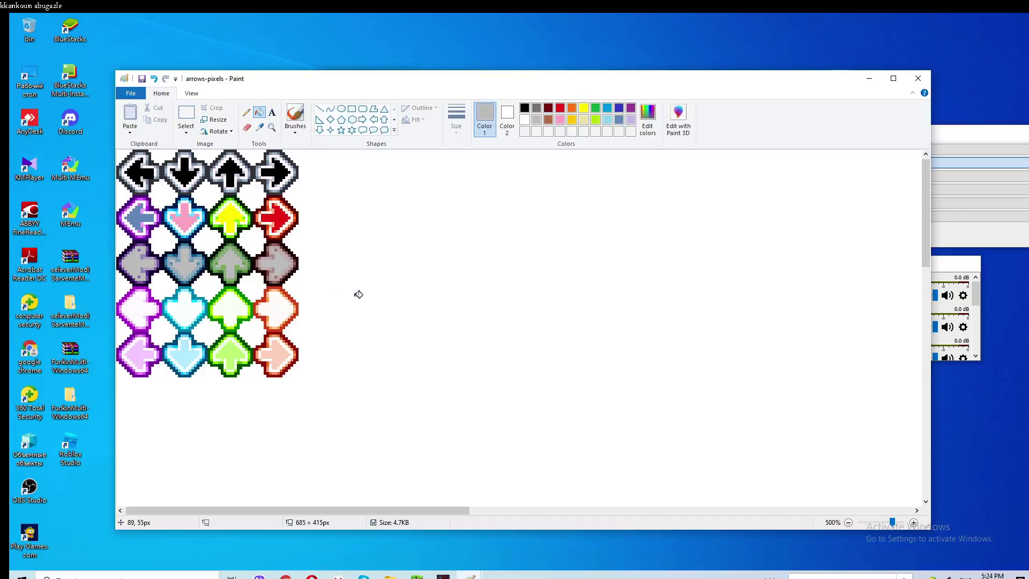
- Fill the fifth row's right arrow with red, its up arrow with yellow and its down arrow with pink
{"action": "left_click", "coordinate": [561, 113]}
{"action": "left_click", "coordinate": [278, 353]}
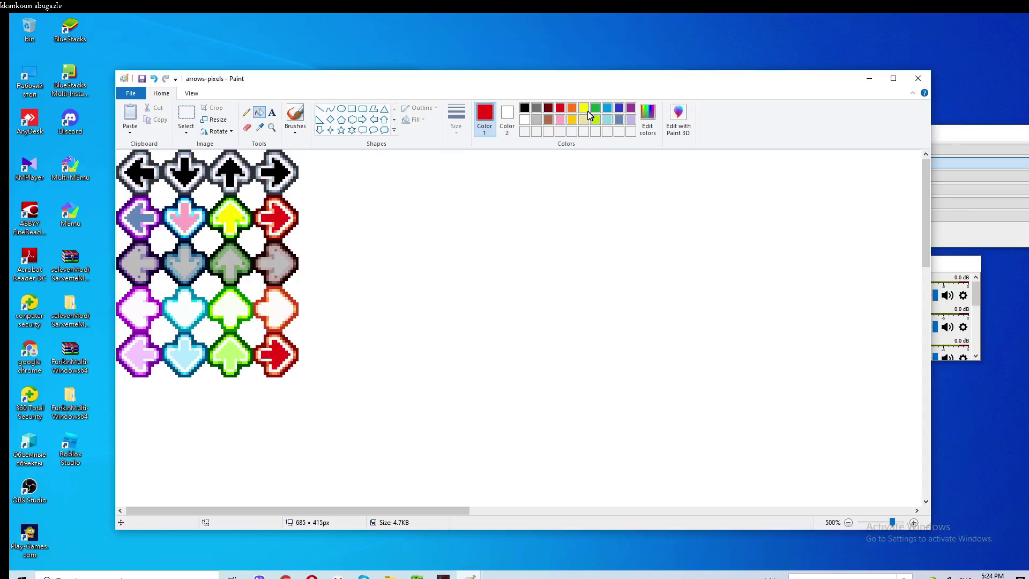
{"action": "left_click", "coordinate": [587, 112]}
{"action": "left_click", "coordinate": [236, 346]}
{"action": "left_click", "coordinate": [560, 119]}
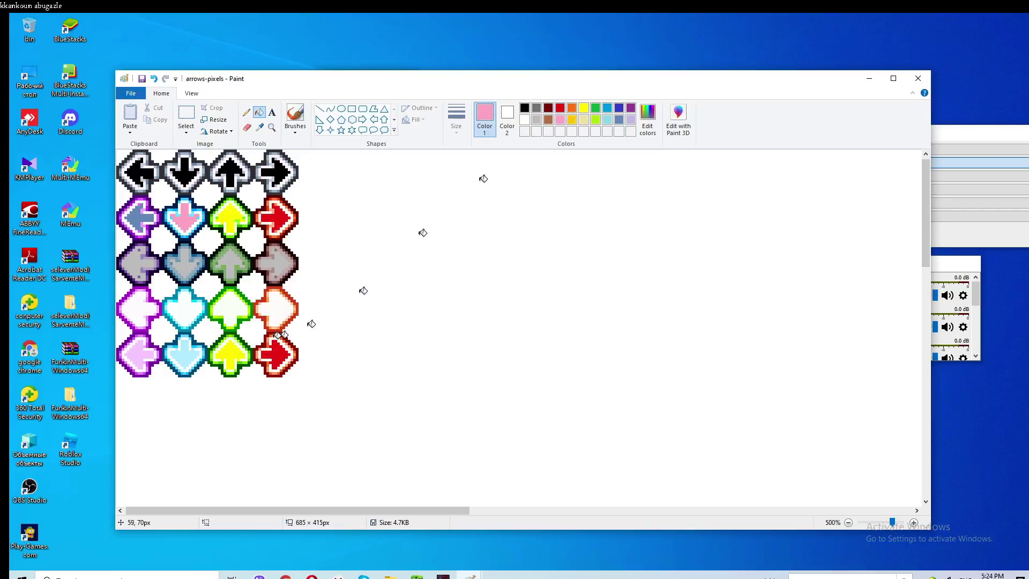
{"action": "left_click", "coordinate": [188, 353]}
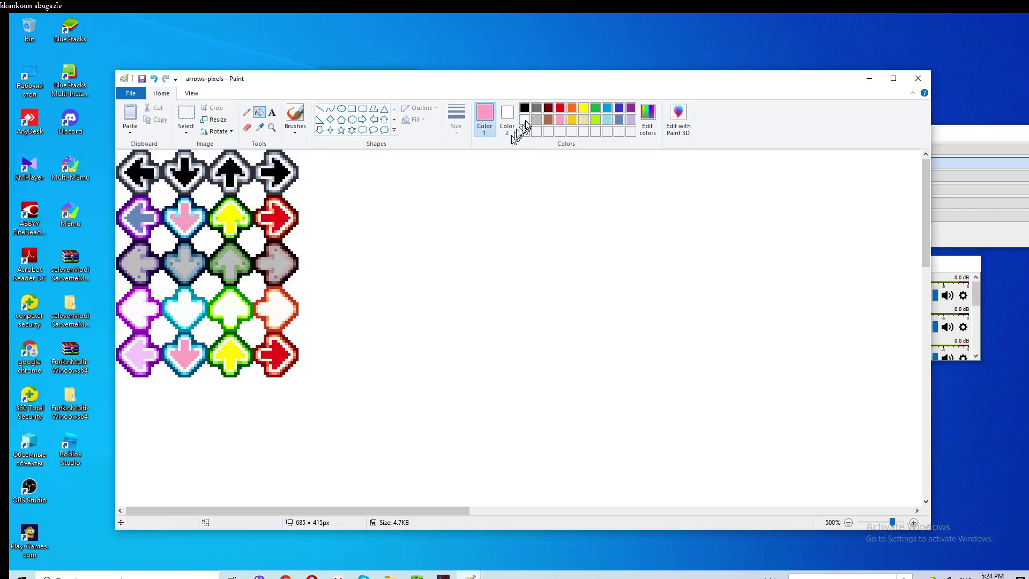
- Fill the fifth row's light-purple left-pointing arrow with blue-gray
{"action": "left_click", "coordinate": [537, 111]}
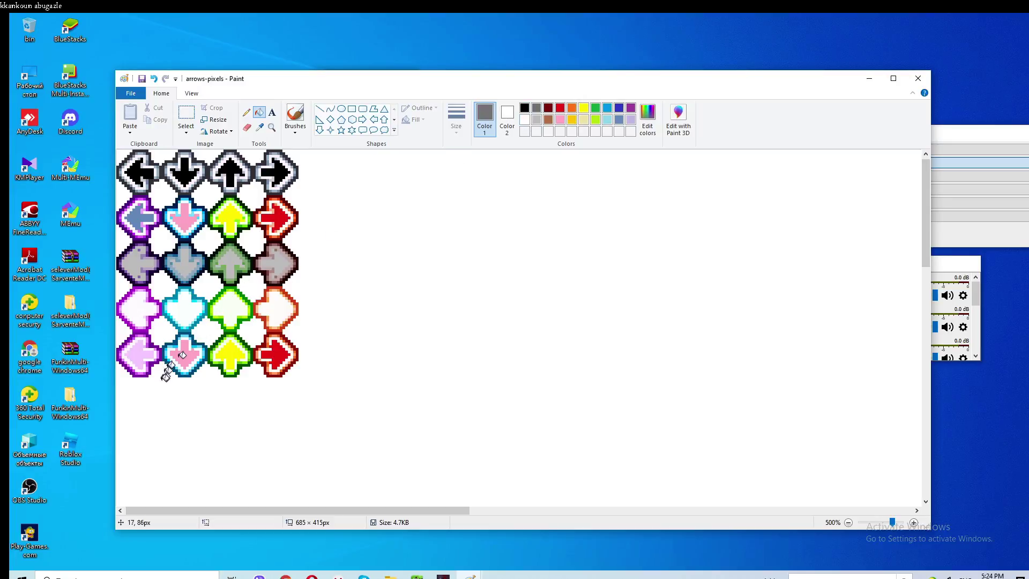
{"action": "left_click", "coordinate": [138, 349]}
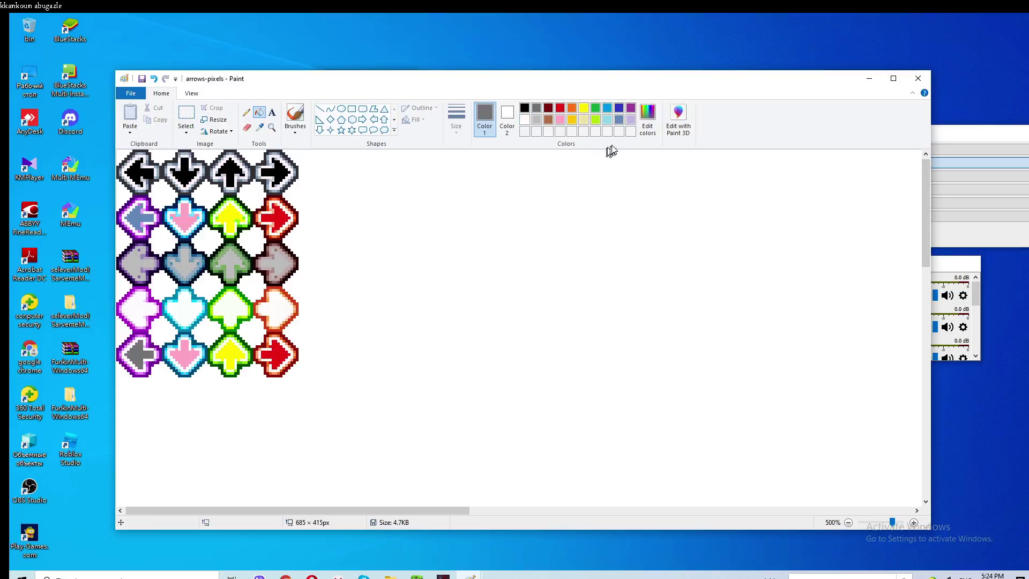
{"action": "left_click", "coordinate": [620, 120]}
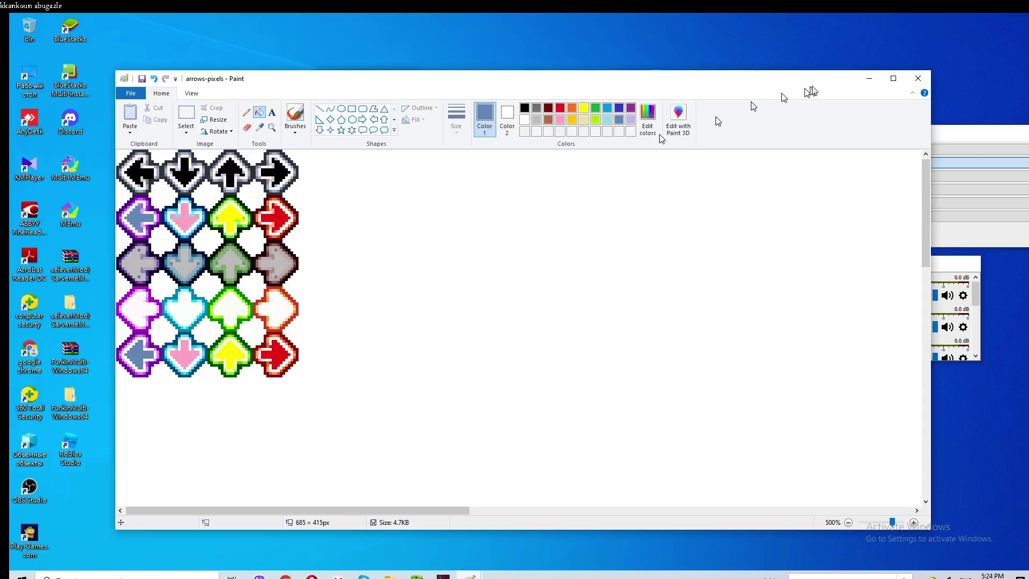
- Close the arrows-pixels image and save its changes
{"action": "left_click", "coordinate": [918, 78]}
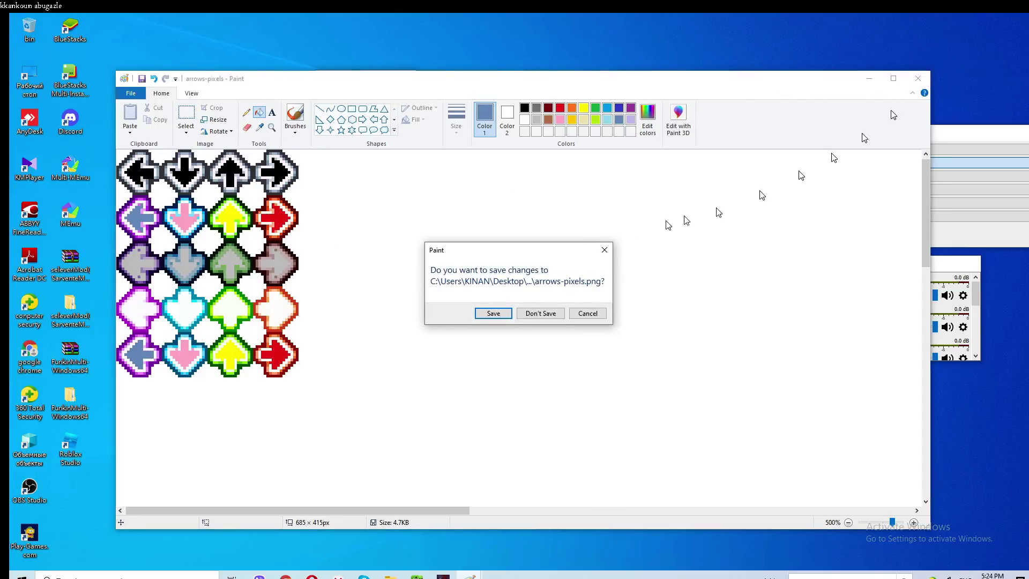
{"action": "left_click", "coordinate": [493, 313]}
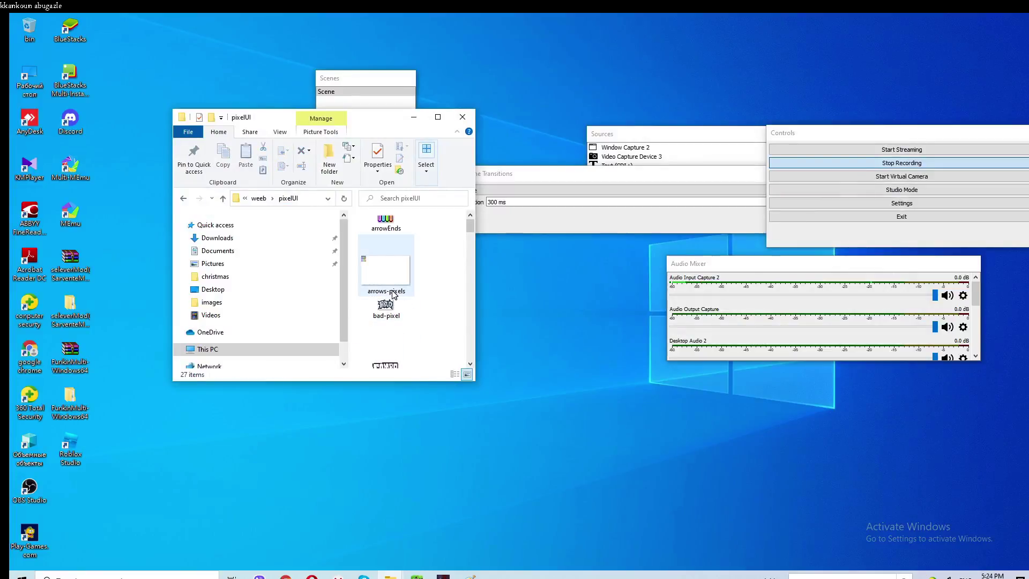
{"action": "left_click", "coordinate": [395, 228]}
{"action": "double_click", "coordinate": [396, 228]}
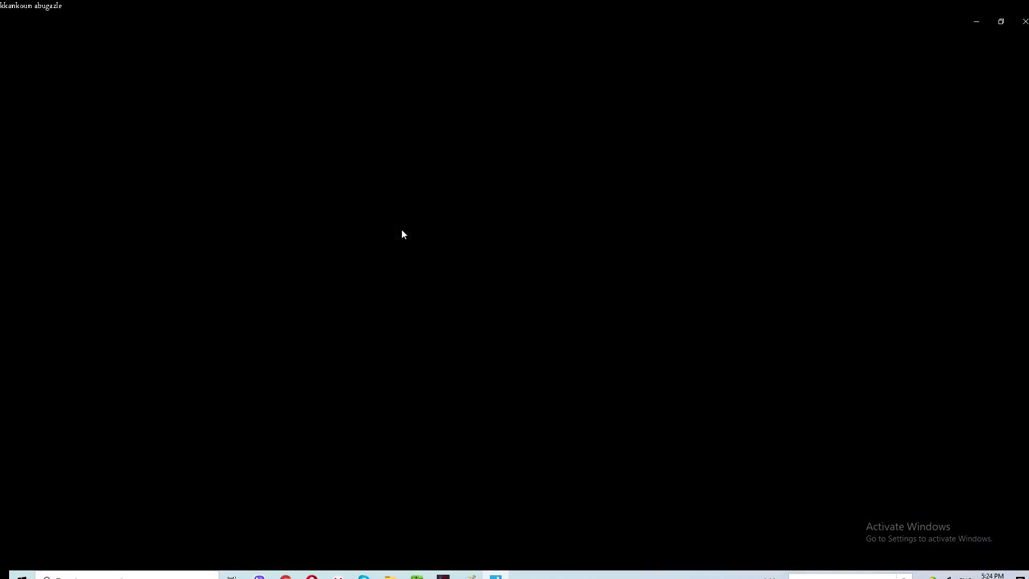
{"action": "left_click", "coordinate": [1020, 21]}
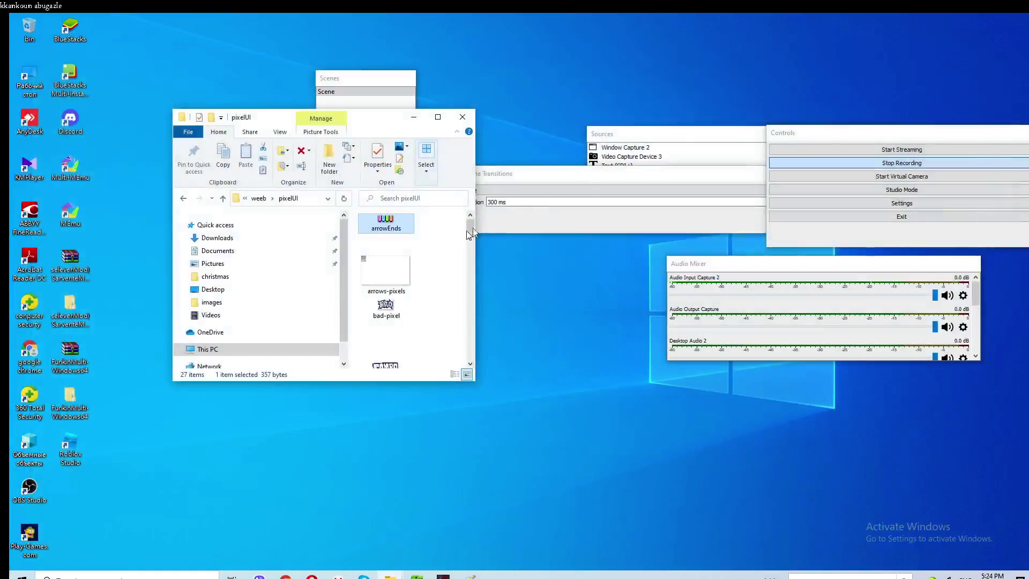
{"action": "right_click", "coordinate": [400, 230]}
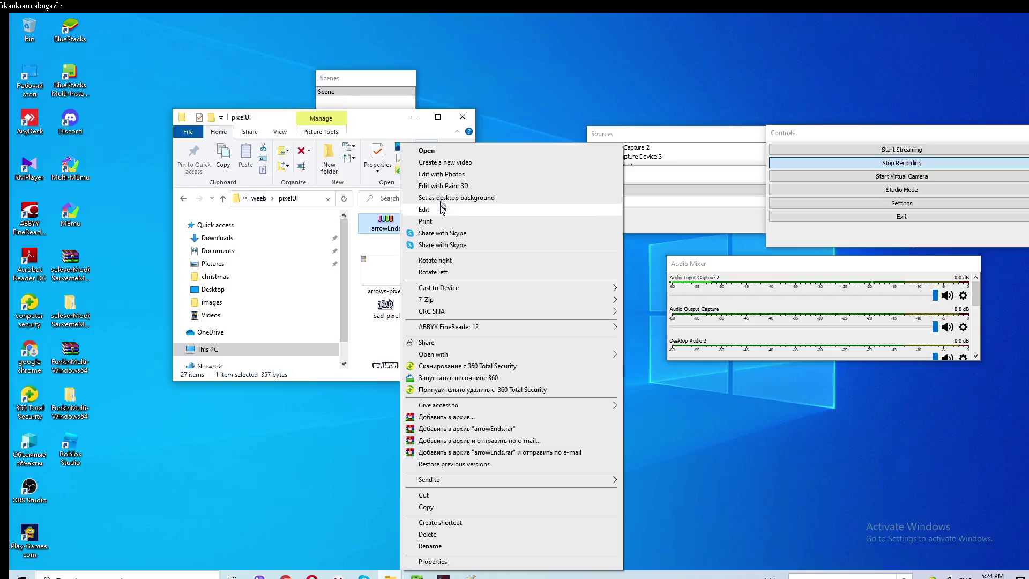
{"action": "left_click", "coordinate": [434, 220]}
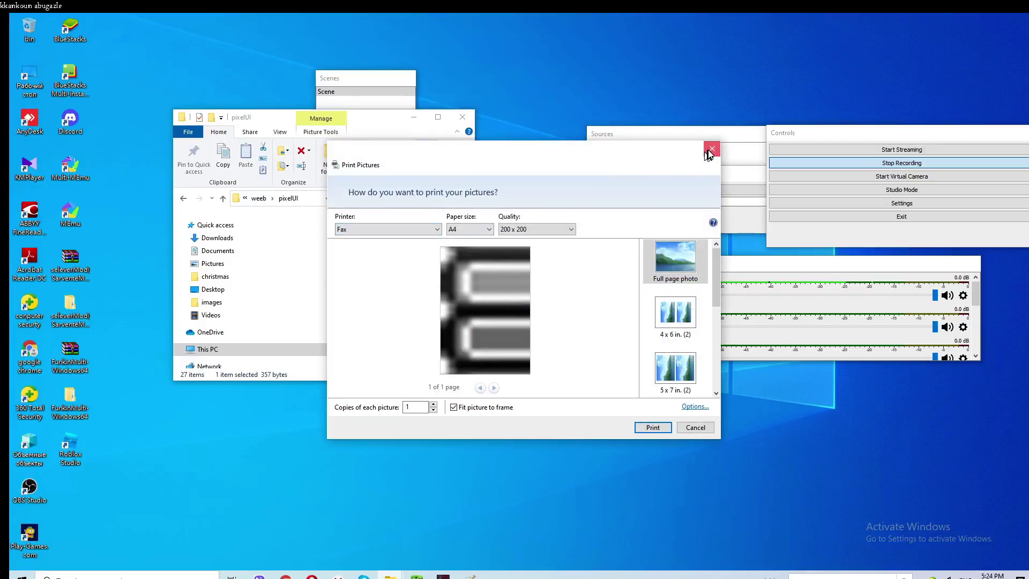
{"action": "left_click", "coordinate": [707, 151]}
- Open the arrowEnds image from the pixelUI folder for editing in Paint and enlarge its canvas to about 808 × 422 px
{"action": "right_click", "coordinate": [371, 228]}
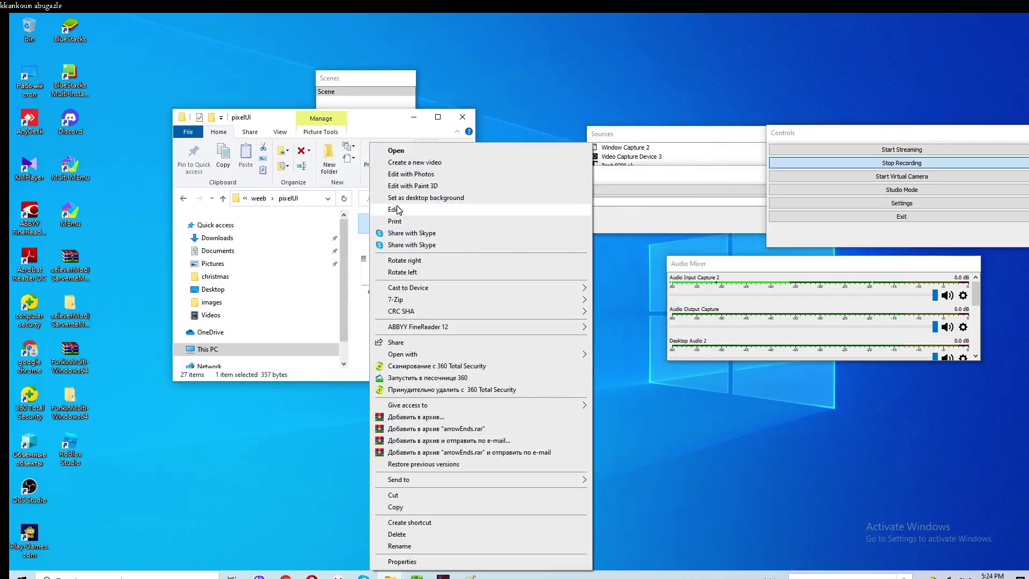
{"action": "left_click", "coordinate": [395, 211]}
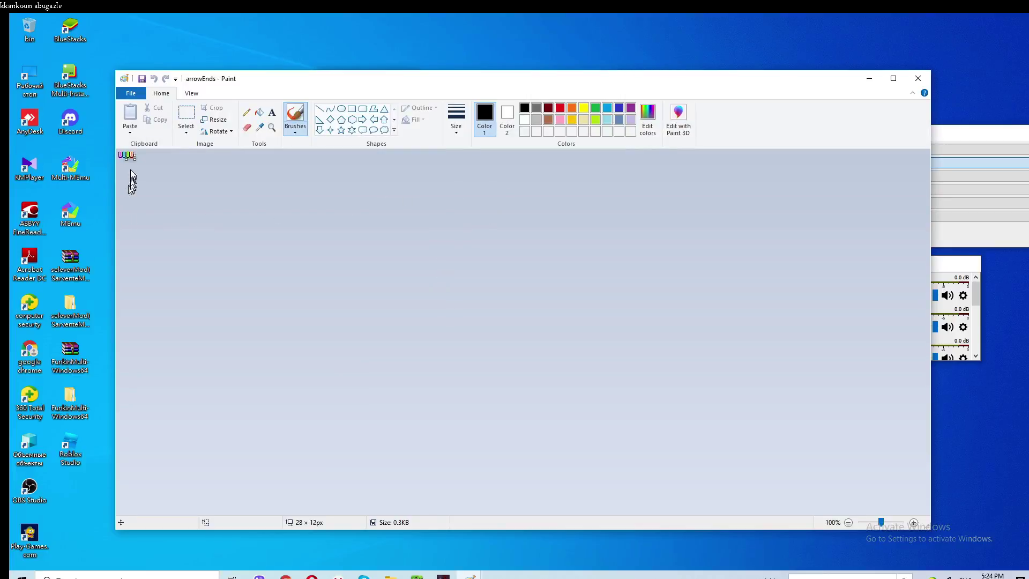
{"action": "left_click_drag", "start_coordinate": [137, 160], "coordinate": [554, 381]}
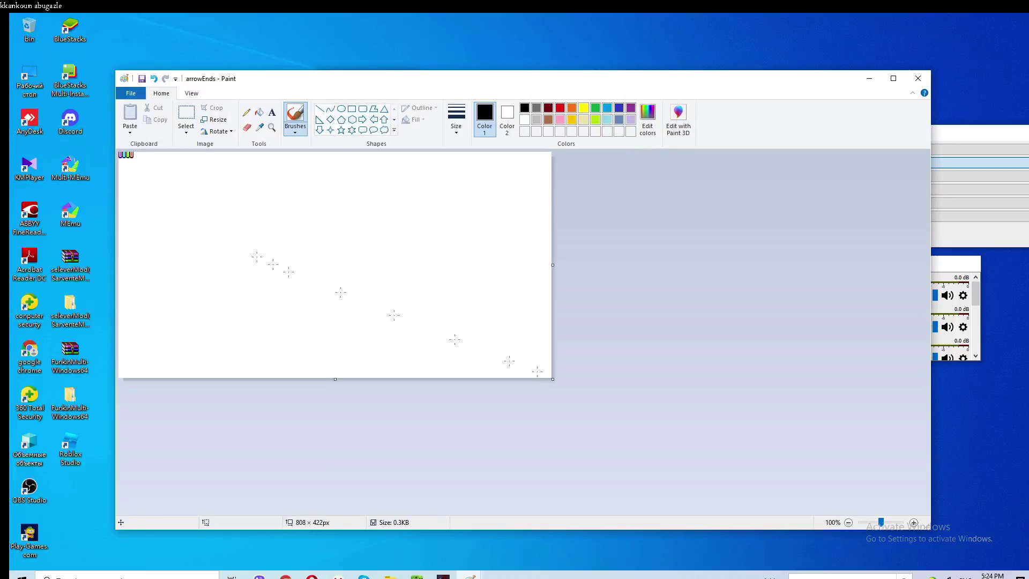
{"action": "left_click", "coordinate": [272, 127]}
{"action": "left_click", "coordinate": [159, 176]}
{"action": "left_click", "coordinate": [154, 170]}
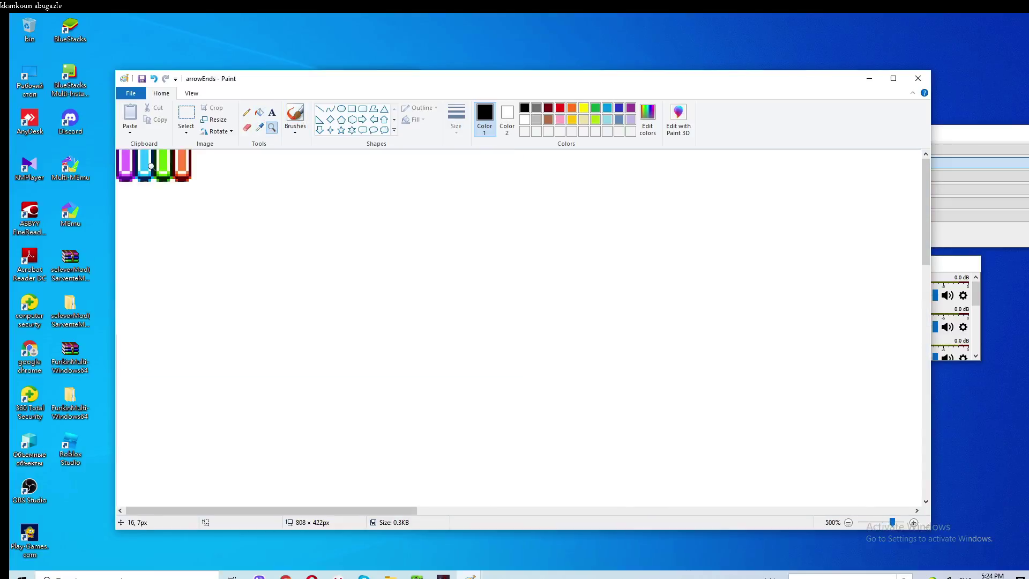
{"action": "left_click", "coordinate": [153, 168]}
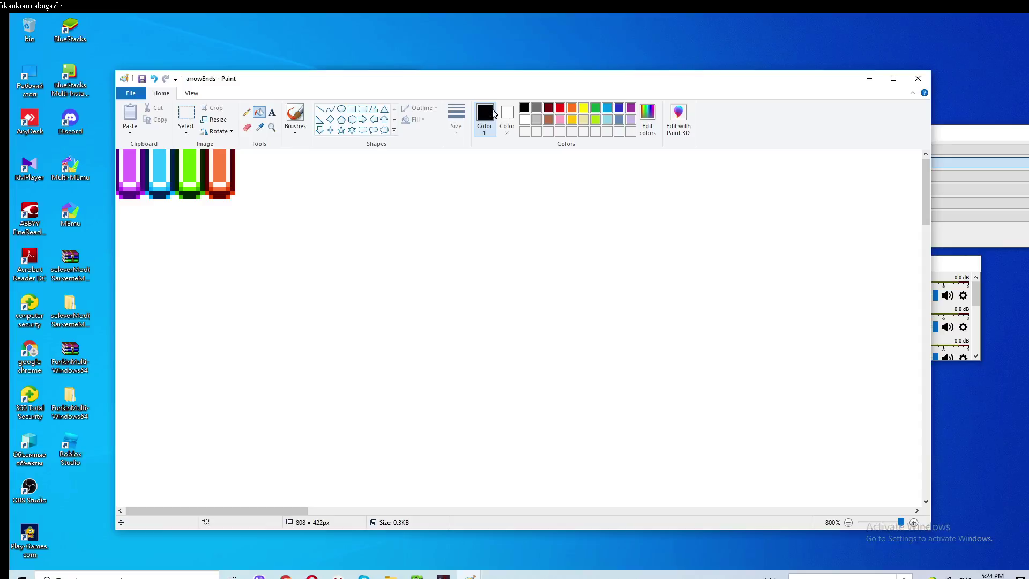
- Move the arrowEnds Paint window clear of the pixelUI folder and open arrows-pixels in Photos as a colour reference
{"action": "mouse_move", "coordinate": [567, 70]}
{"action": "left_mouse_down"}
{"action": "mouse_move", "coordinate": [551, 418]}
{"action": "mouse_move", "coordinate": [513, 273]}
{"action": "mouse_move", "coordinate": [515, 168]}
{"action": "mouse_move", "coordinate": [728, 427]}
{"action": "left_mouse_up"}
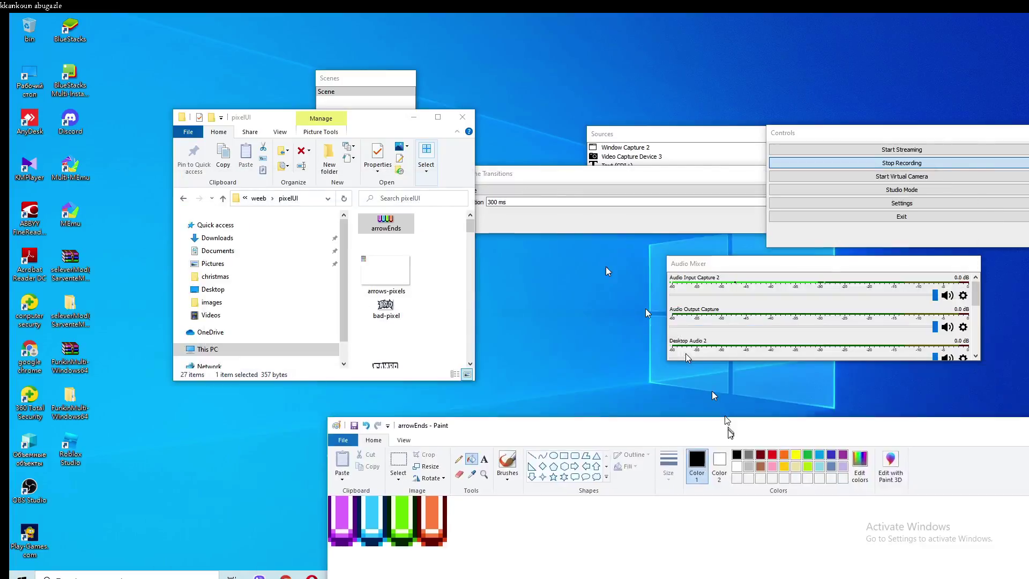
{"action": "double_click", "coordinate": [383, 271]}
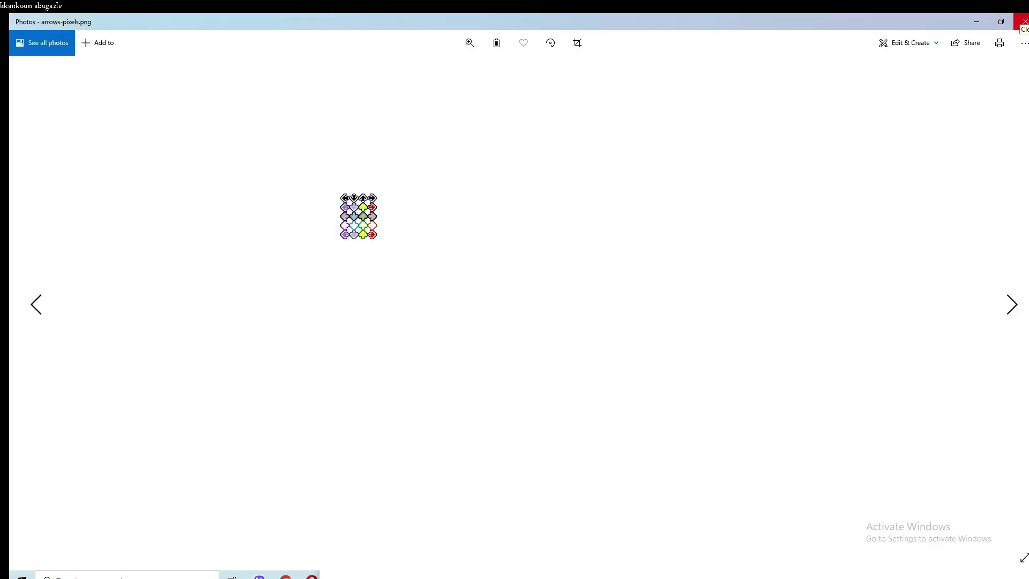
{"action": "left_click", "coordinate": [1022, 21]}
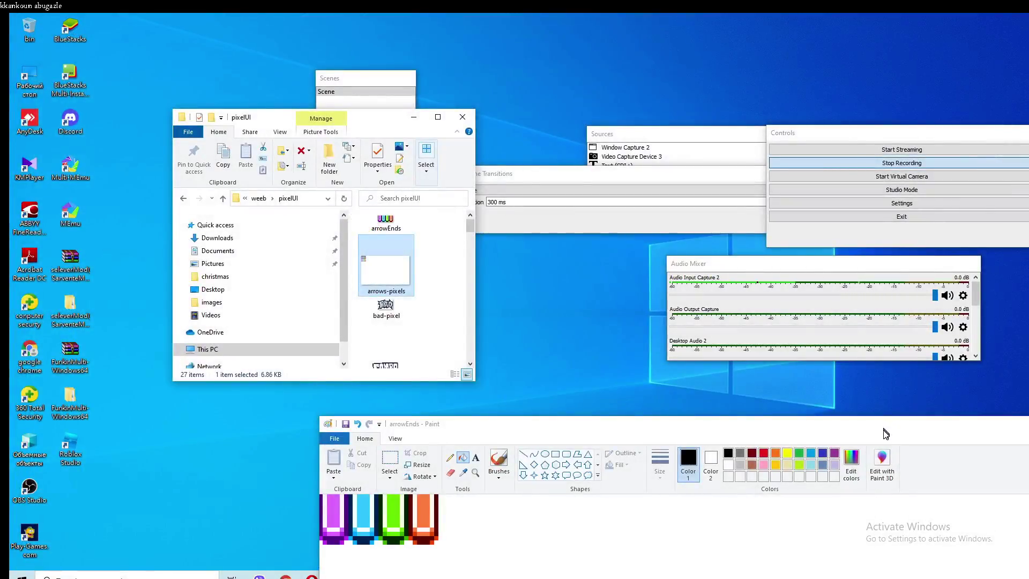
{"action": "left_click", "coordinate": [884, 437]}
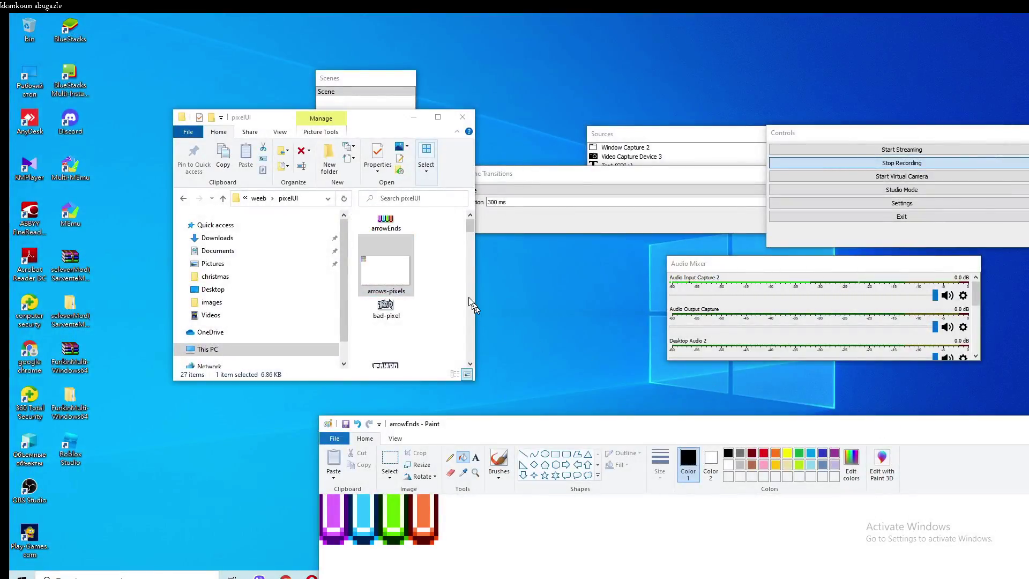
{"action": "double_click", "coordinate": [385, 264]}
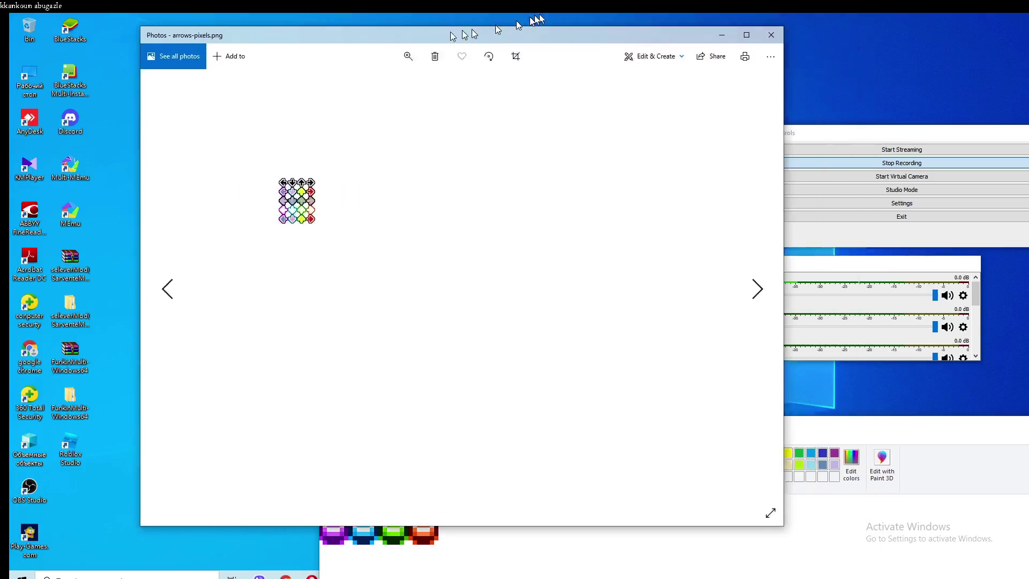
- Arrange the arrows-pixels reference in Photos and the arrowEnds image in Paint side by side, each filling half the screen
{"action": "left_click_drag", "start_coordinate": [495, 24], "coordinate": [16, 207]}
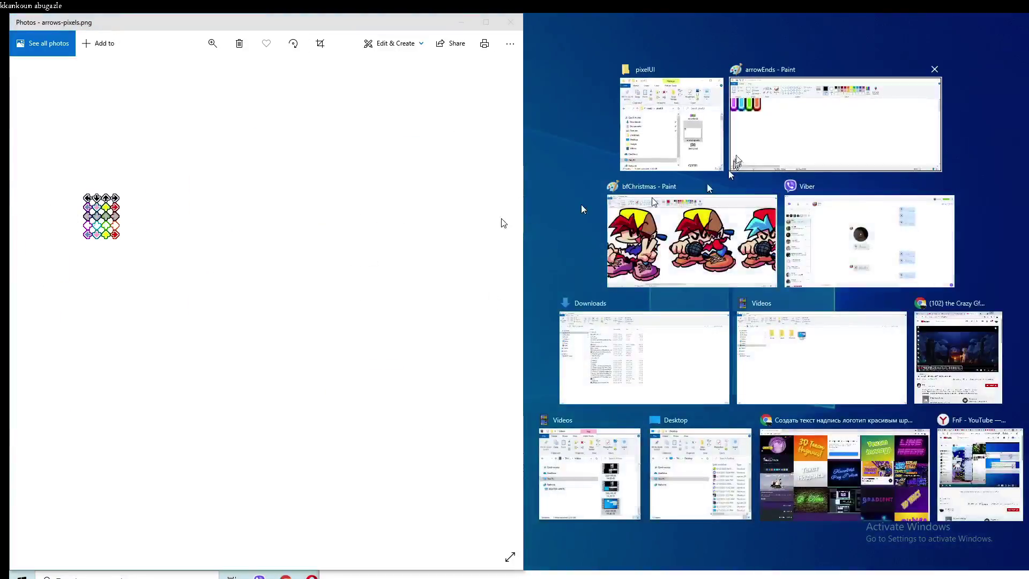
{"action": "left_click", "coordinate": [733, 128]}
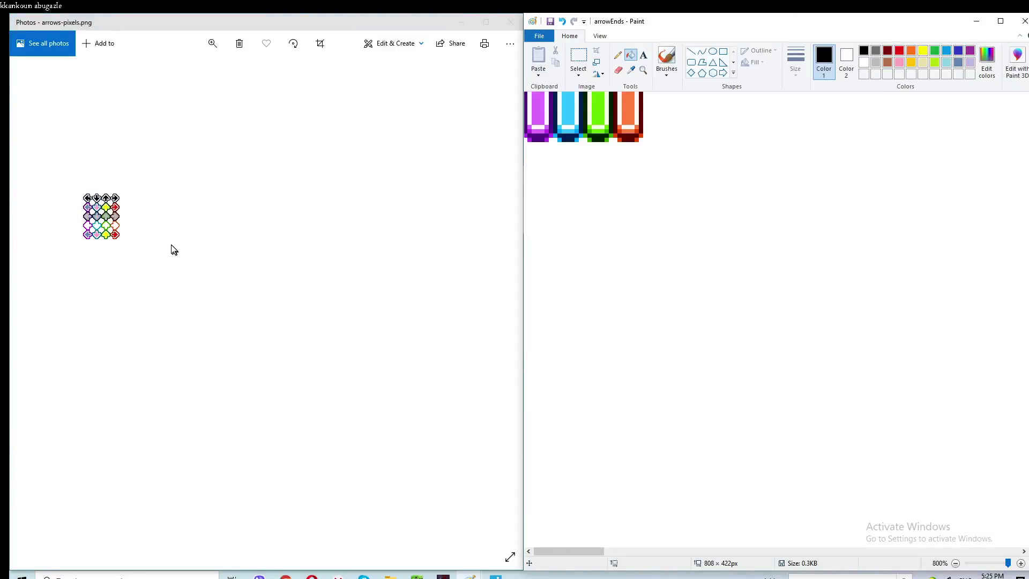
{"action": "right_click", "coordinate": [152, 235]}
{"action": "left_click", "coordinate": [120, 292]}
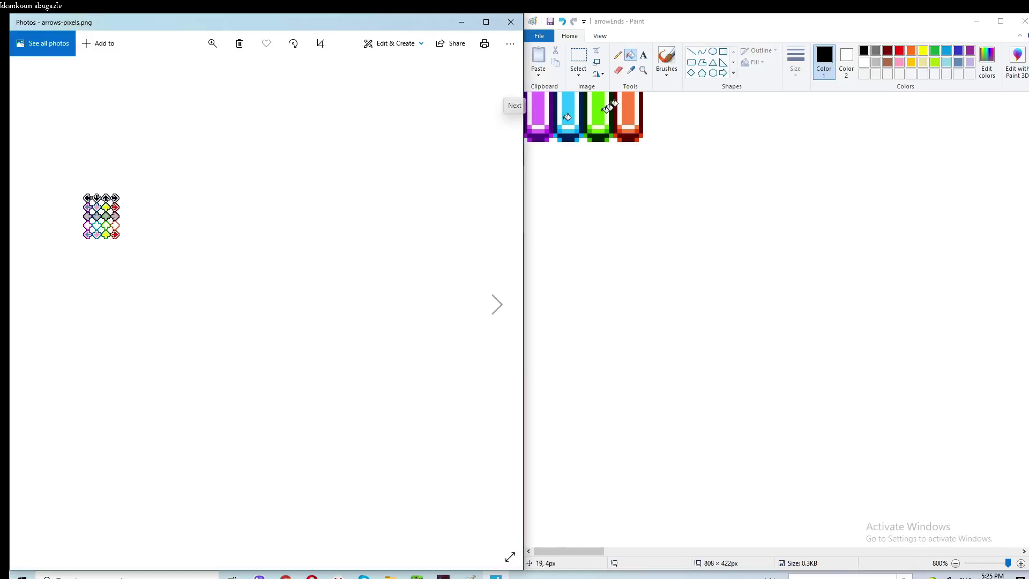
- Fill the centres of the orange, green, blue and purple arrow ends with red, yellow, pink and blue-gray respectively
{"action": "left_click", "coordinate": [902, 52]}
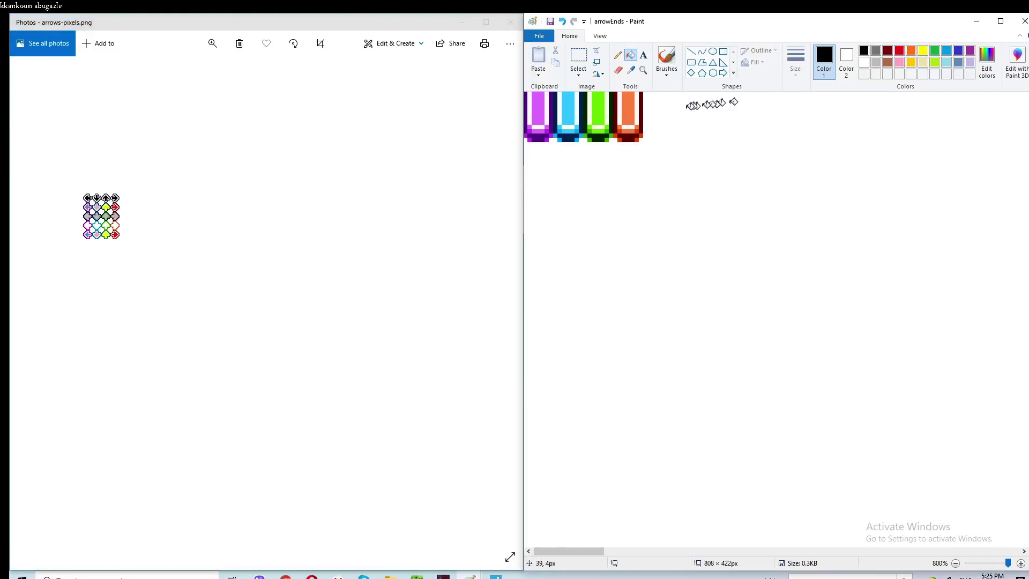
{"action": "left_click", "coordinate": [635, 108]}
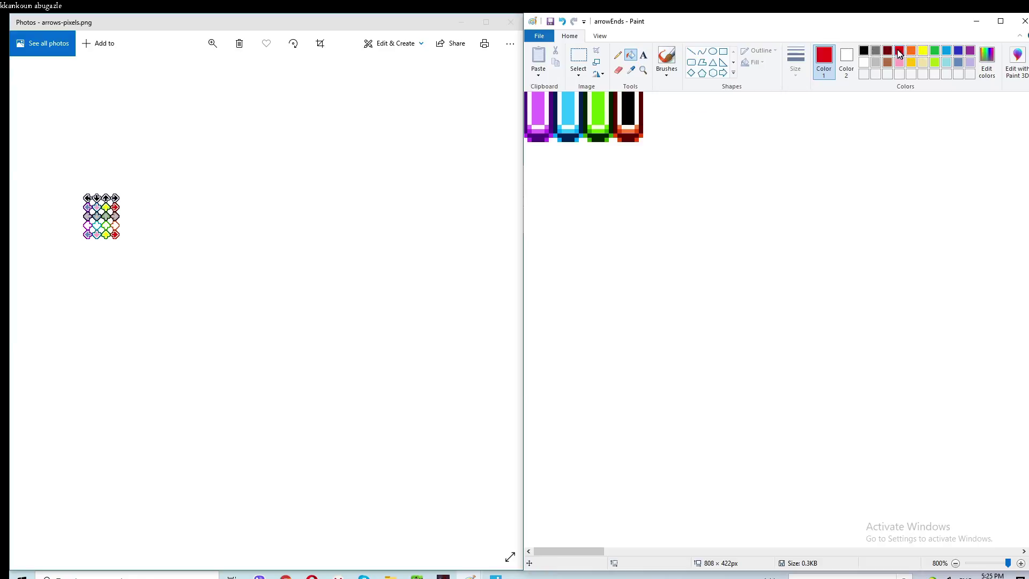
{"action": "left_click", "coordinate": [634, 108]}
{"action": "left_click", "coordinate": [922, 49]}
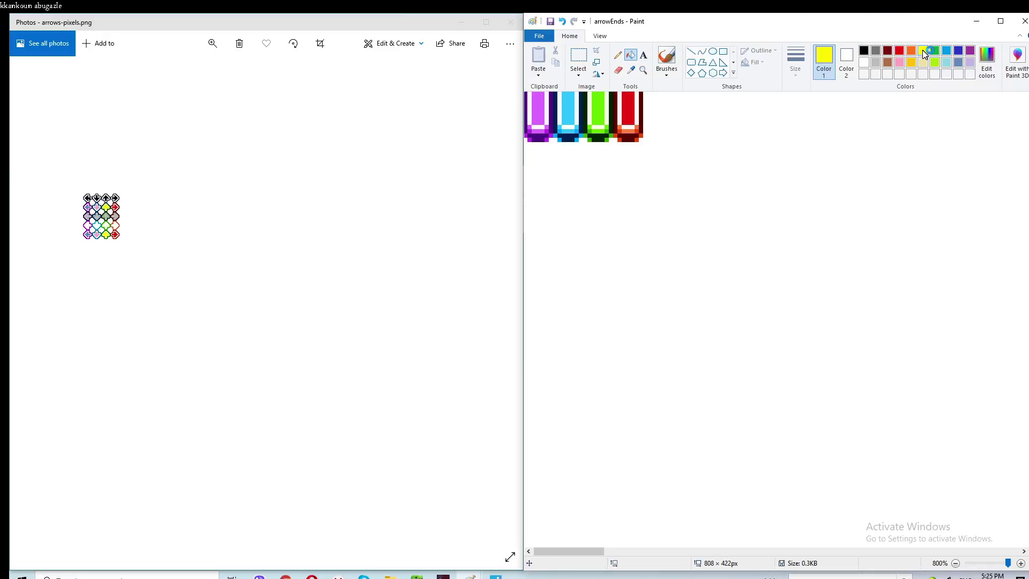
{"action": "left_click", "coordinate": [602, 103]}
{"action": "left_click", "coordinate": [899, 62]}
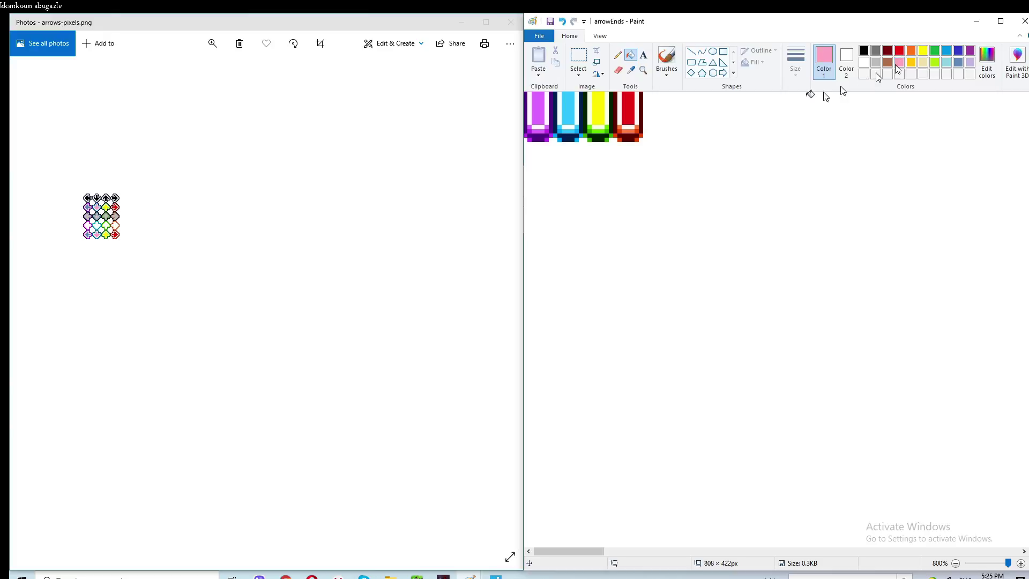
{"action": "left_click", "coordinate": [569, 100]}
{"action": "left_click", "coordinate": [958, 61]}
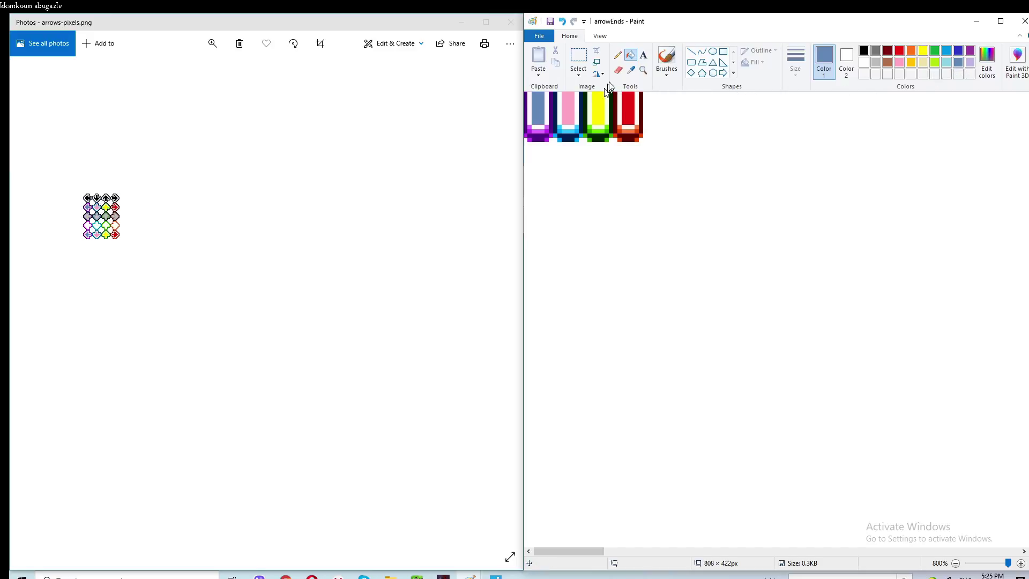
- Close the arrowEnds image with its changes saved, and close the arrows-pixels reference
{"action": "left_click", "coordinate": [1023, 22]}
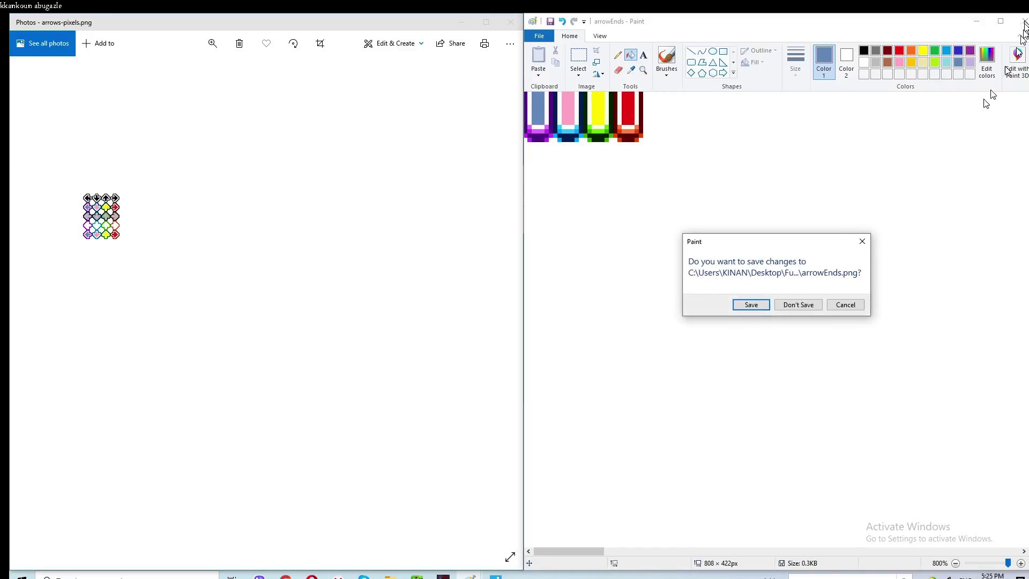
{"action": "left_click", "coordinate": [753, 304]}
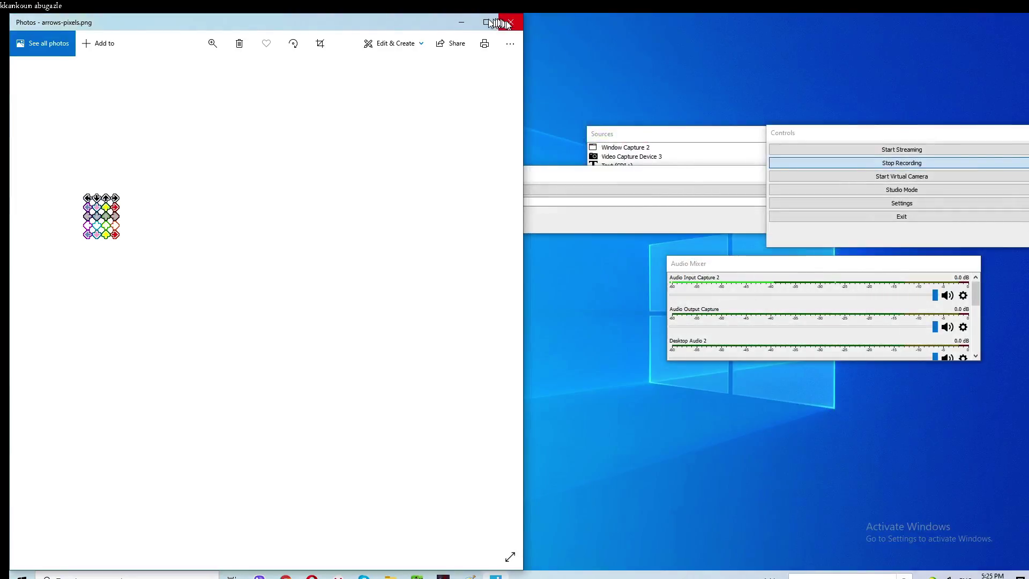
{"action": "left_click", "coordinate": [509, 22]}
- Preview the bad-pixel image from the pixelUI folder in Photos, and close the preview
{"action": "scroll", "coordinate": [402, 328], "scroll_direction": "down", "scroll_amount": 2}
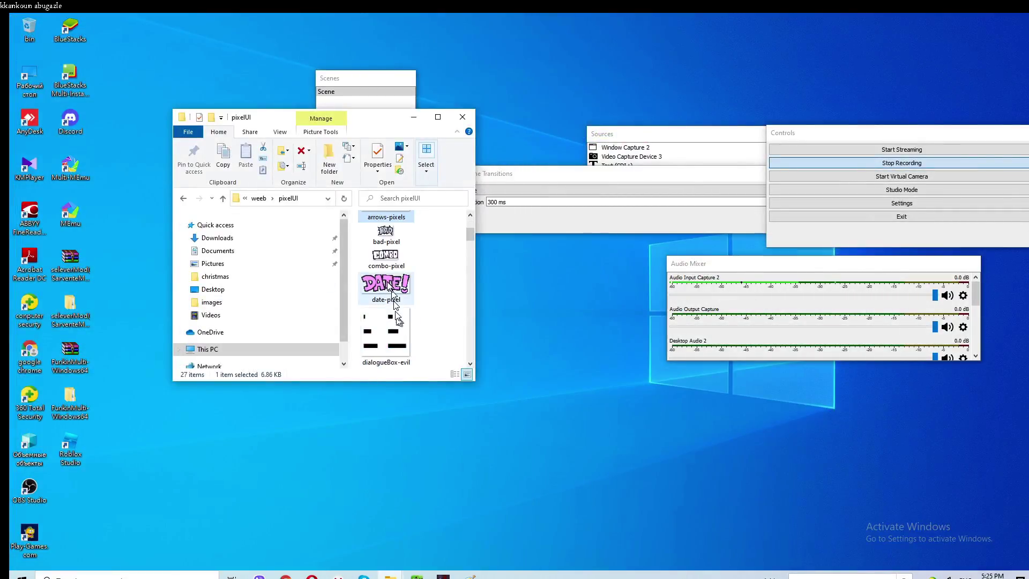
{"action": "double_click", "coordinate": [380, 234]}
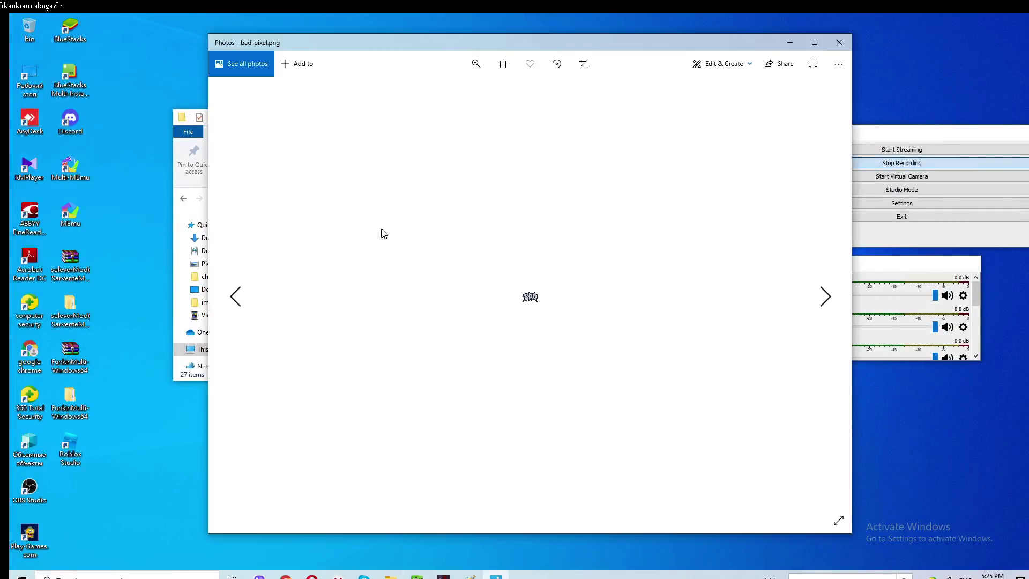
{"action": "left_click", "coordinate": [838, 42]}
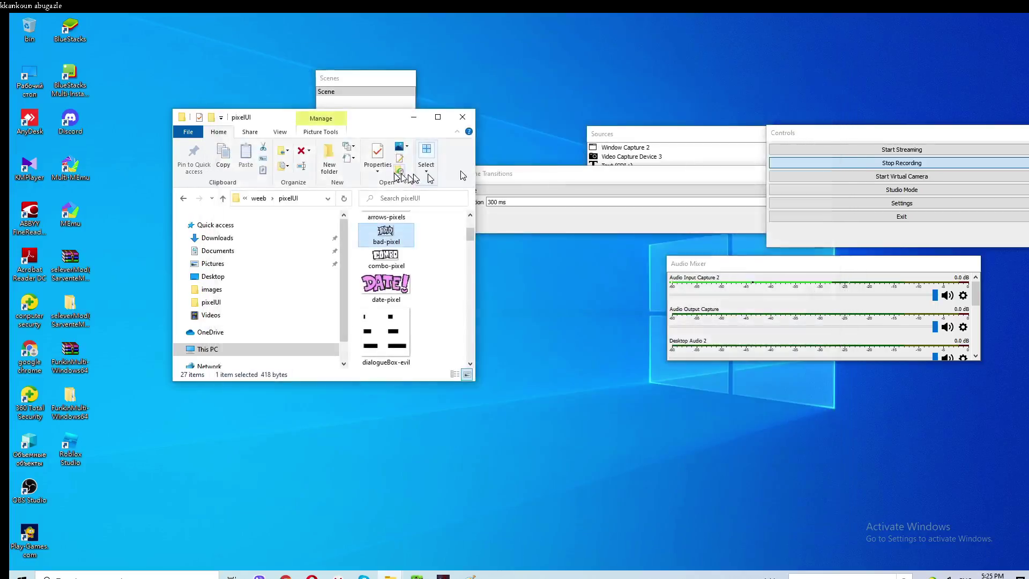
- Open the bad-pixel image for editing in a maximized Paint window and enlarge its canvas to about 1914 × 871 px
{"action": "right_click", "coordinate": [398, 235]}
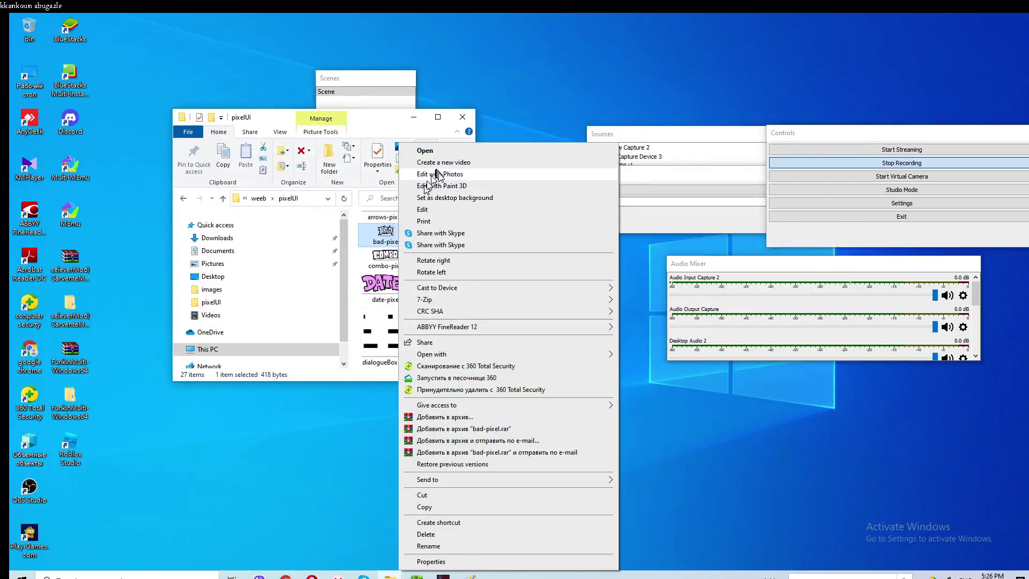
{"action": "left_click", "coordinate": [445, 210]}
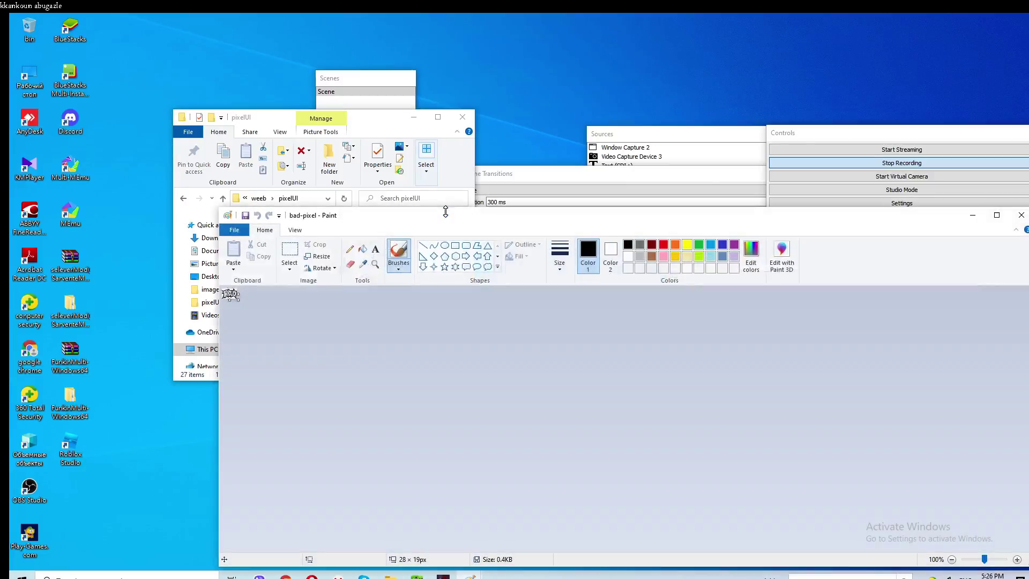
{"action": "left_click", "coordinate": [996, 215]}
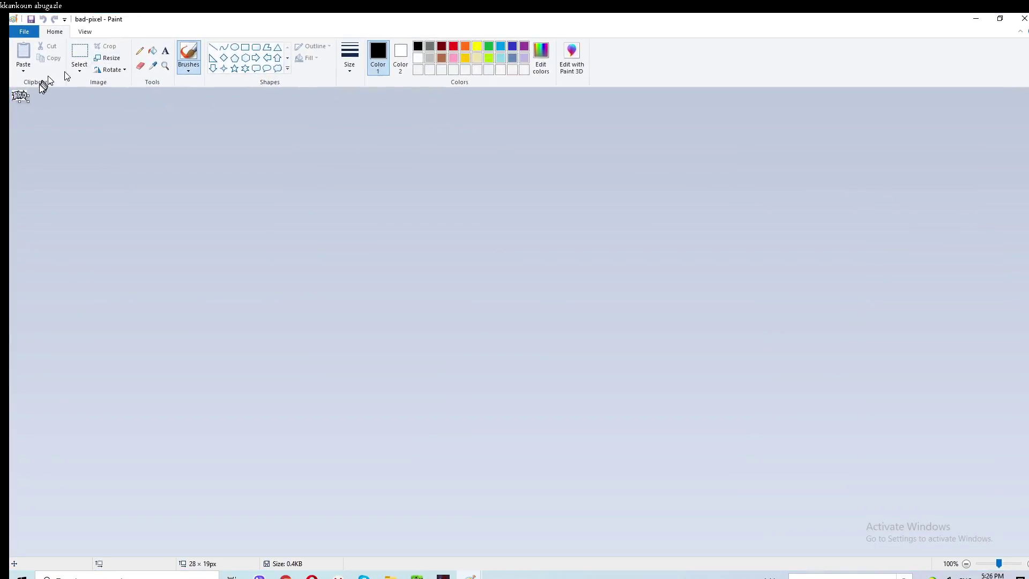
{"action": "left_click_drag", "start_coordinate": [29, 100], "coordinate": [1023, 557]}
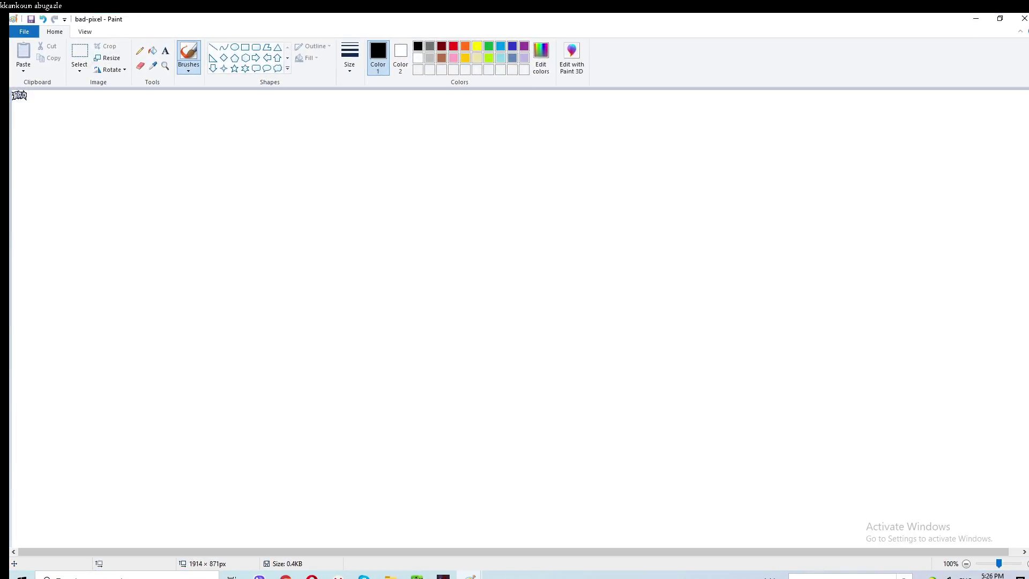
- Fill the light-gray letters of the word BAD with red, and close the bad-pixel image with its changes saved
{"action": "left_click", "coordinate": [165, 65]}
{"action": "left_click", "coordinate": [26, 95]}
{"action": "left_click", "coordinate": [26, 95]}
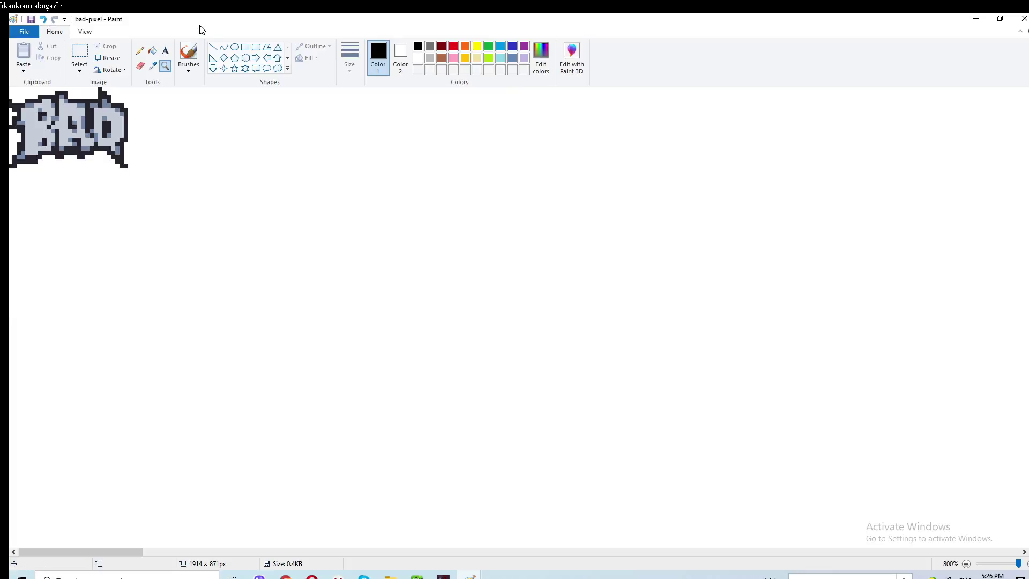
{"action": "left_click", "coordinate": [153, 51]}
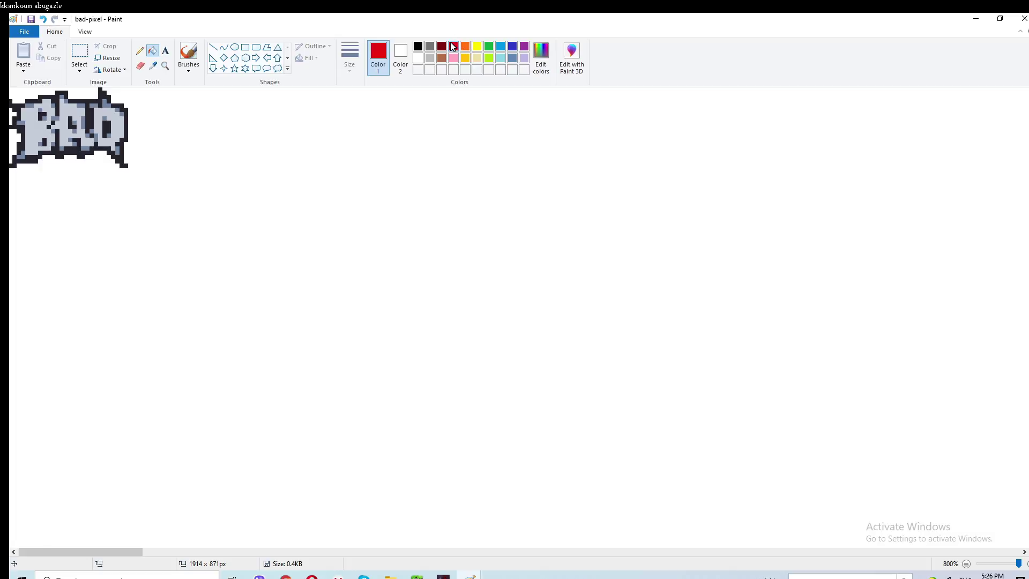
{"action": "left_click", "coordinate": [110, 113]}
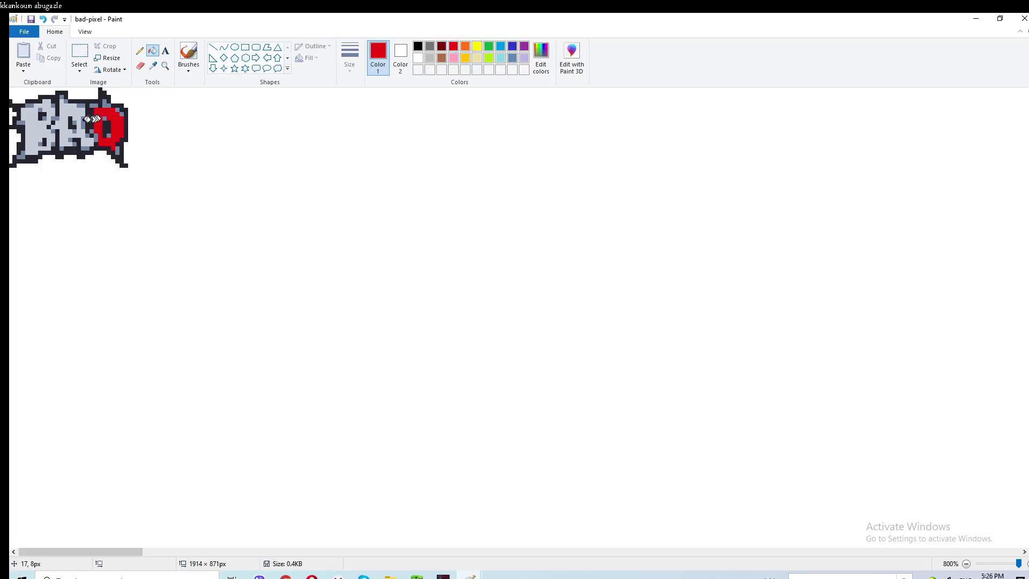
{"action": "left_click", "coordinate": [76, 109]}
{"action": "left_click", "coordinate": [53, 110]}
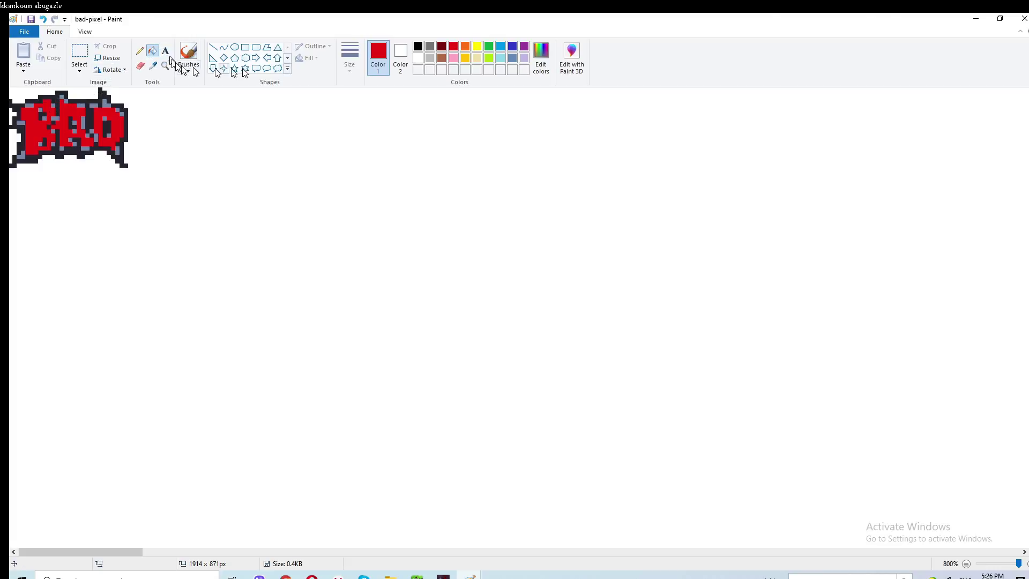
{"action": "left_click", "coordinate": [1024, 18]}
{"action": "left_click", "coordinate": [492, 303]}
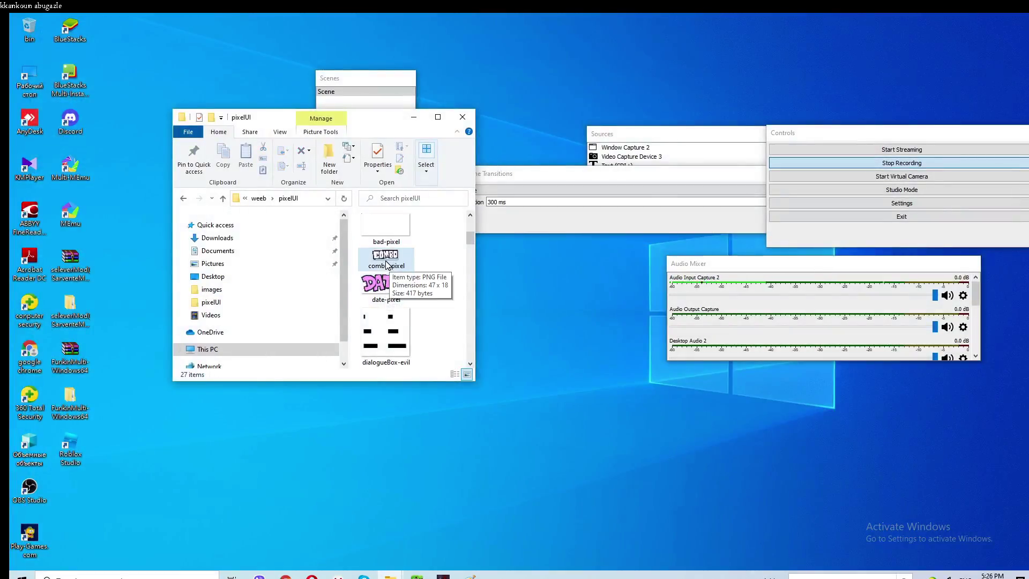
- Preview the combo-pixel image from the pixelUI folder in Photos, and close the preview
{"action": "left_click", "coordinate": [388, 264]}
{"action": "double_click", "coordinate": [387, 263]}
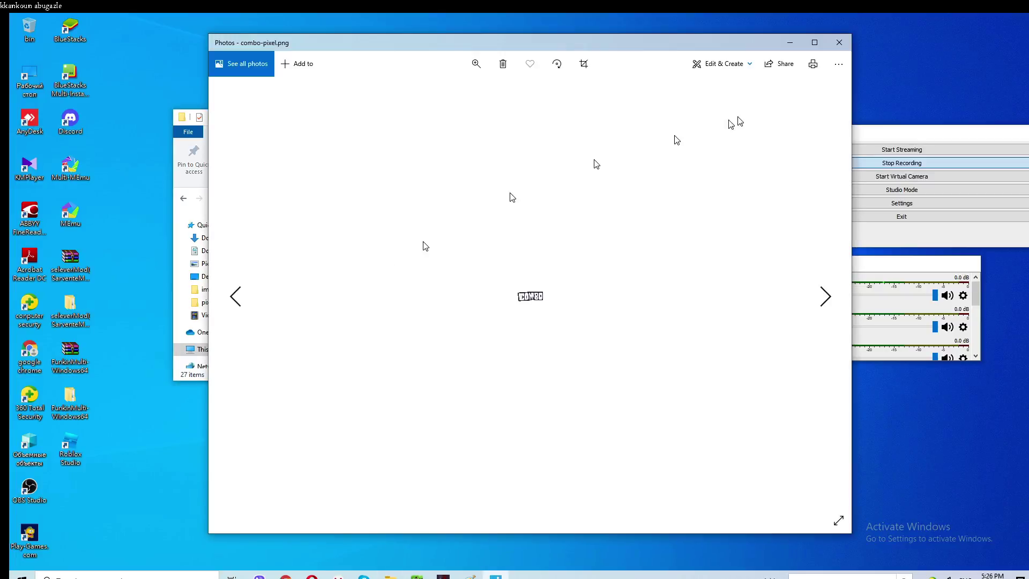
{"action": "left_click", "coordinate": [847, 38]}
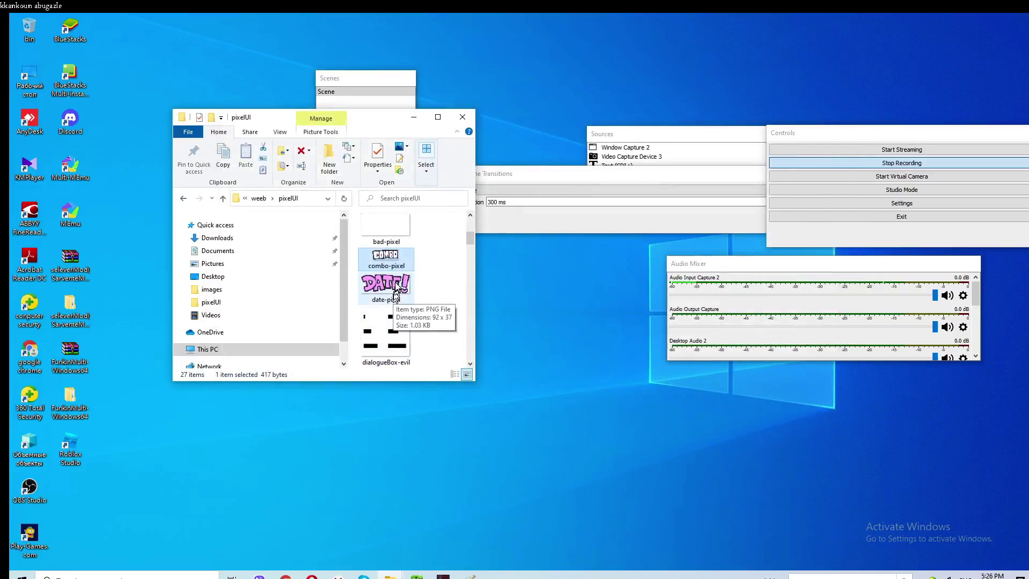
- Open the combo-pixel image for editing in Paint and enlarge its canvas to about 1914 × 725 px
{"action": "right_click", "coordinate": [399, 258]}
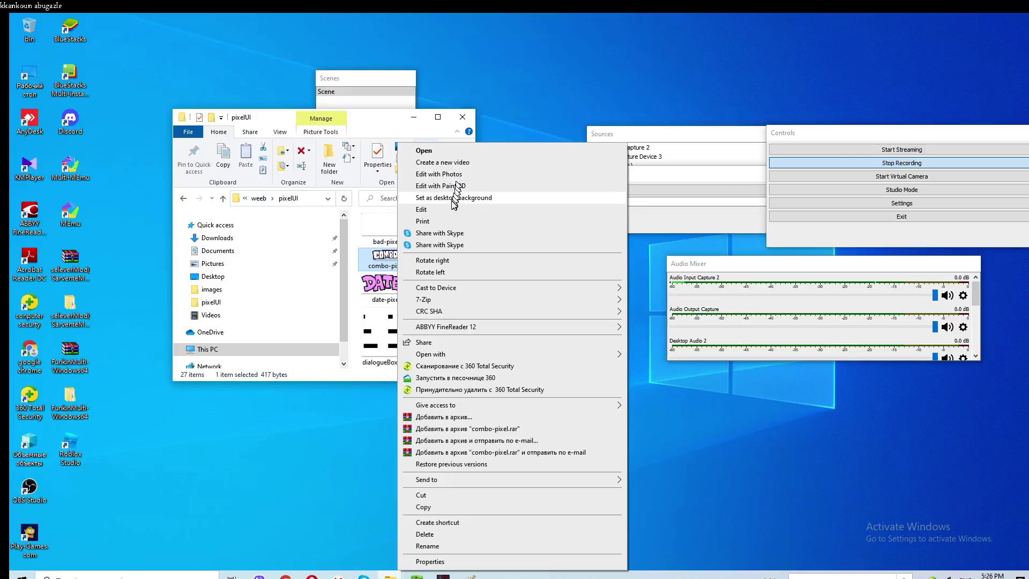
{"action": "left_click", "coordinate": [435, 210]}
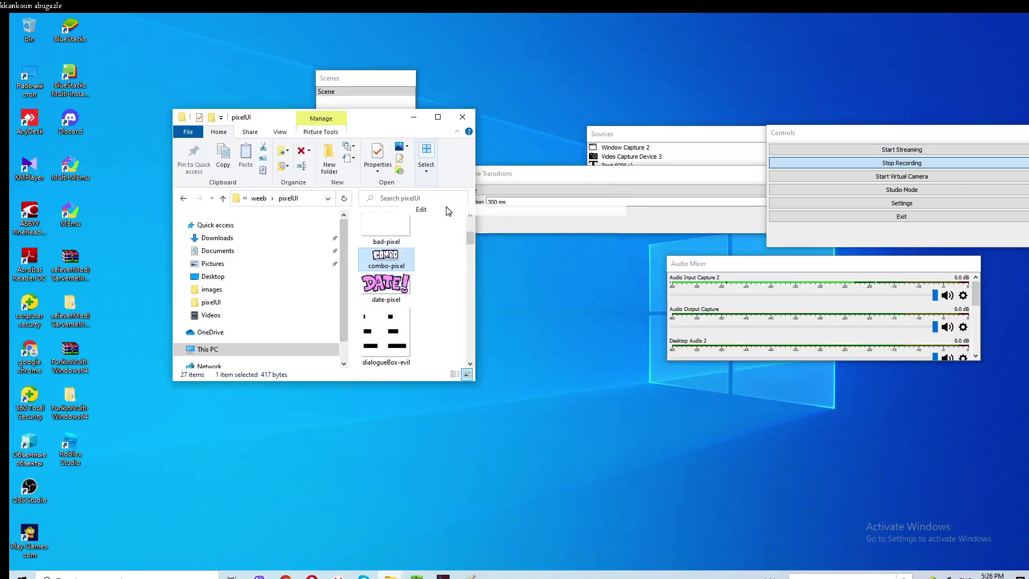
{"action": "left_click_drag", "start_coordinate": [39, 103], "coordinate": [1024, 472]}
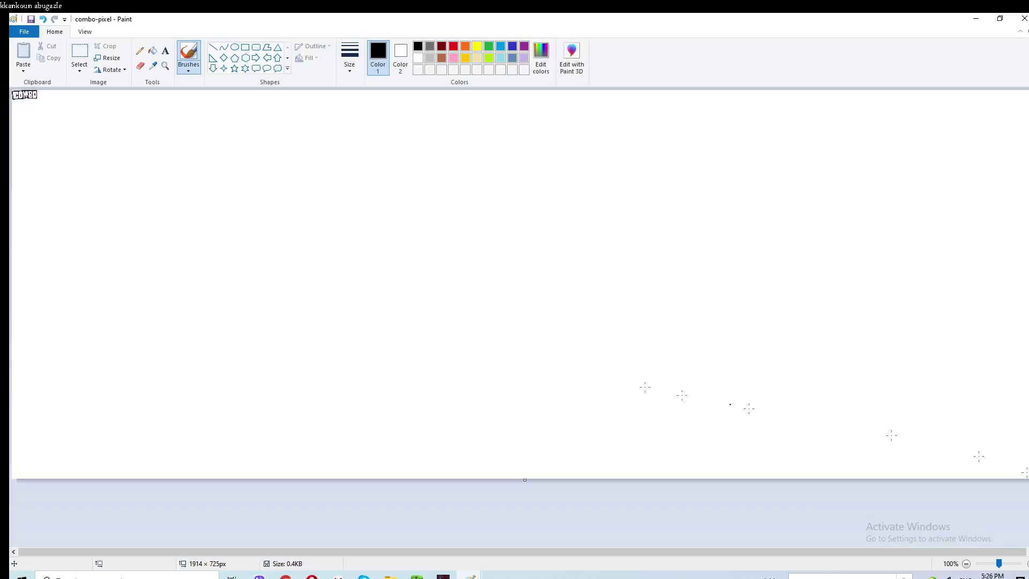
- Fill the C of the word COMBO with orange and its first O with red
{"action": "left_click", "coordinate": [165, 65]}
{"action": "left_click", "coordinate": [21, 109]}
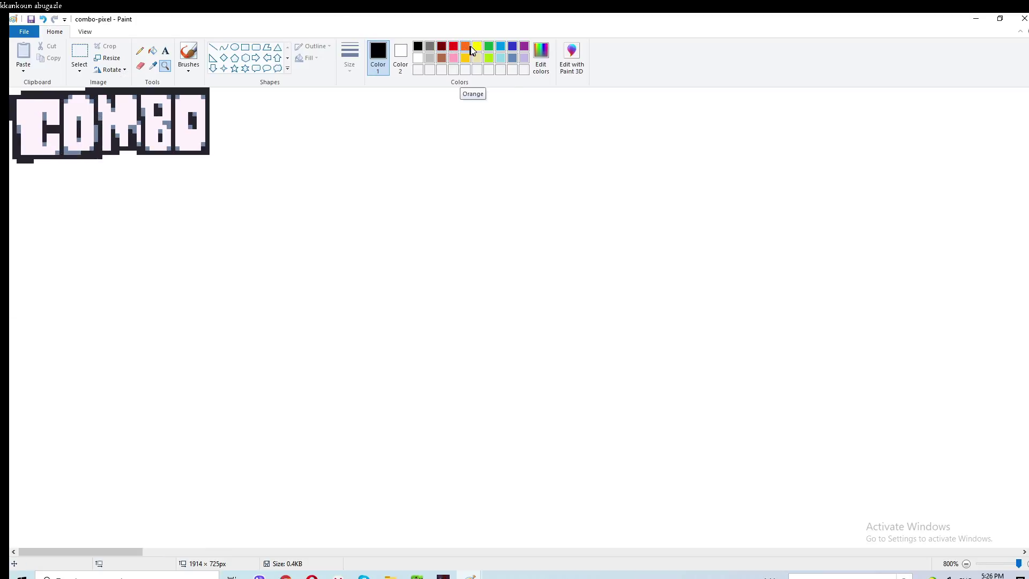
{"action": "left_click", "coordinate": [465, 51]}
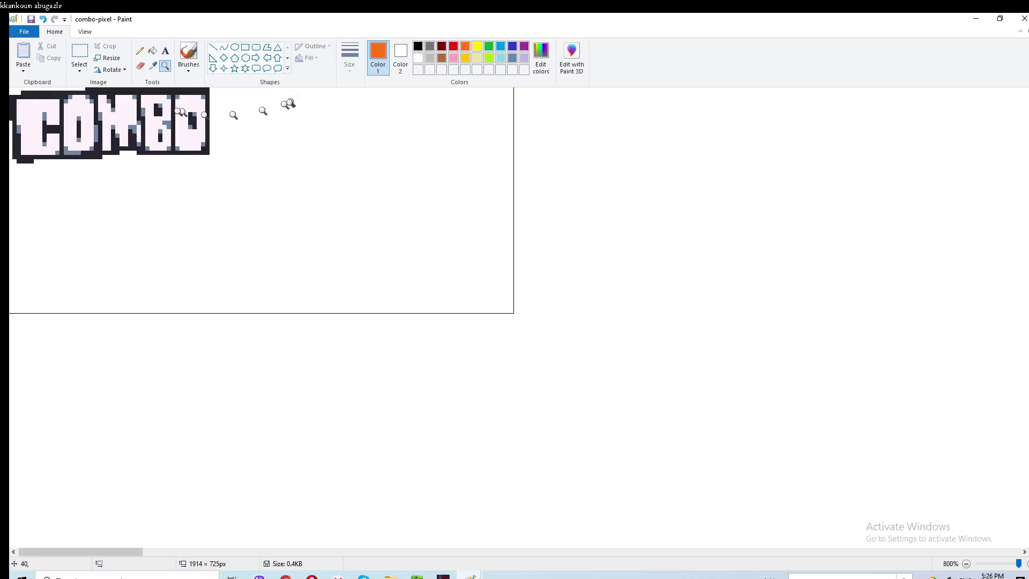
{"action": "left_click", "coordinate": [154, 51]}
{"action": "left_click", "coordinate": [38, 120]}
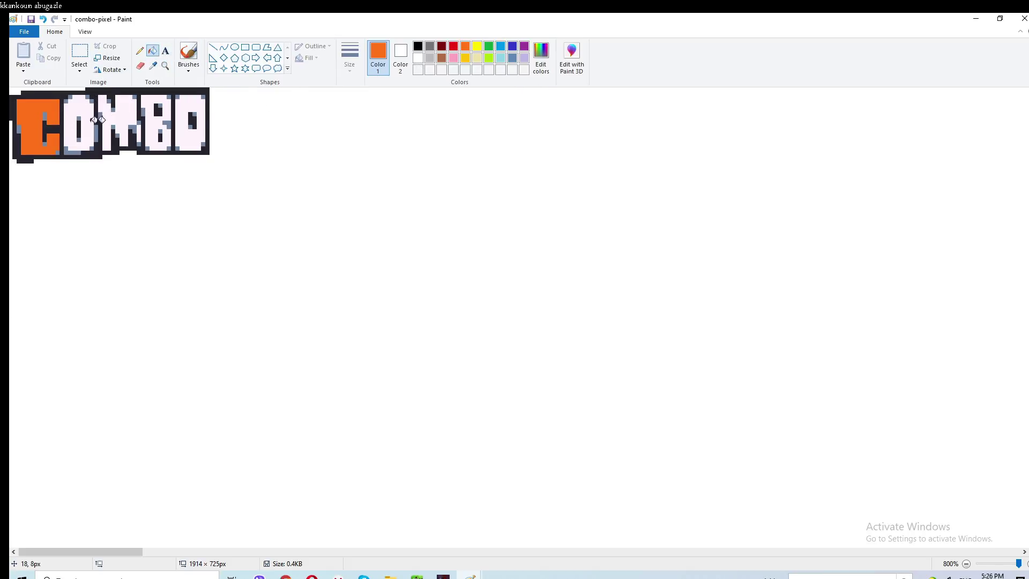
{"action": "left_click", "coordinate": [454, 47]}
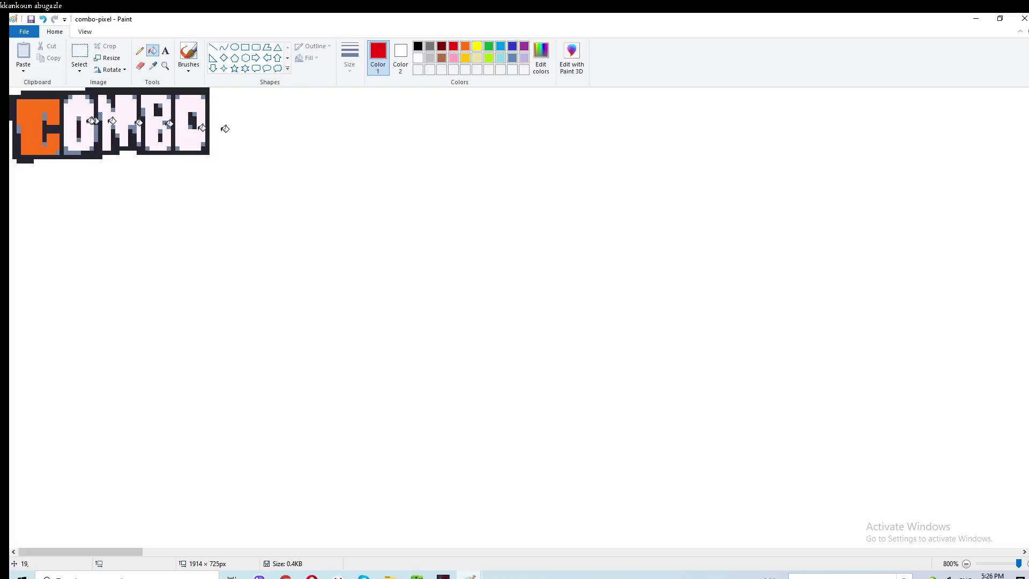
{"action": "left_click", "coordinate": [89, 115]}
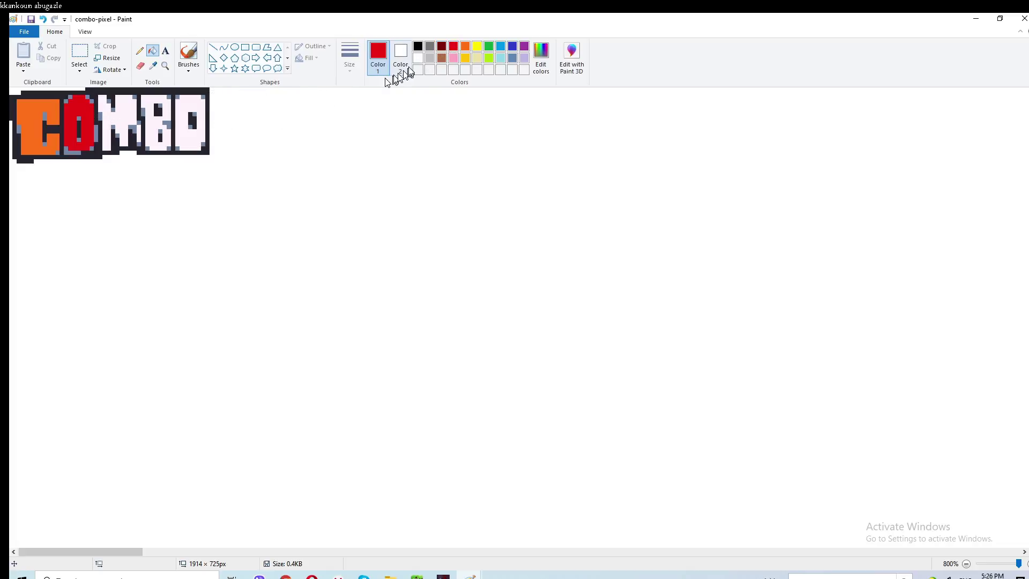
- Fill the M of COMBO with dark red, and undo the stray dark-red fill of the lettering's outline
{"action": "left_click", "coordinate": [442, 46]}
{"action": "left_click", "coordinate": [135, 106]}
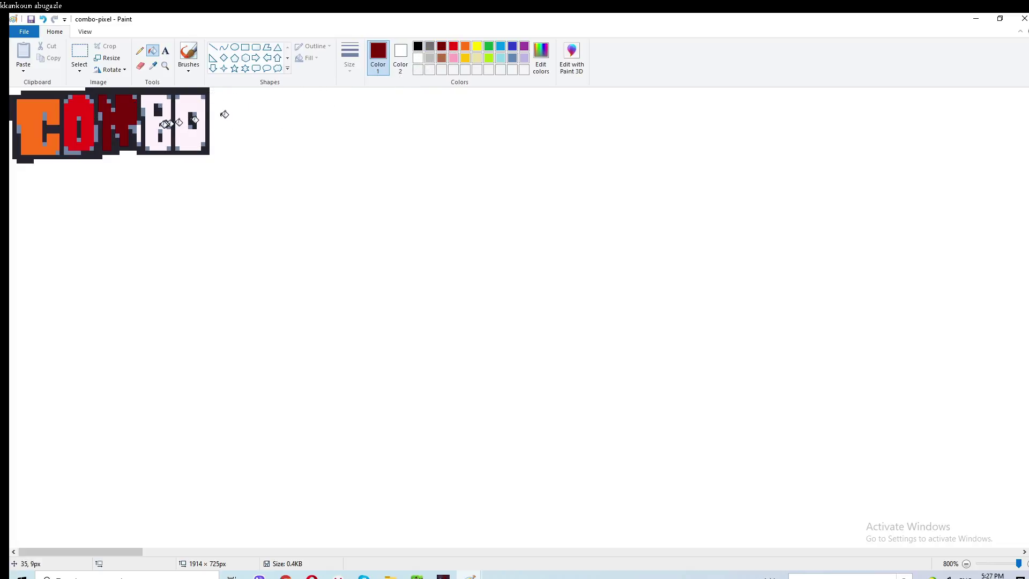
{"action": "left_click", "coordinate": [144, 132]}
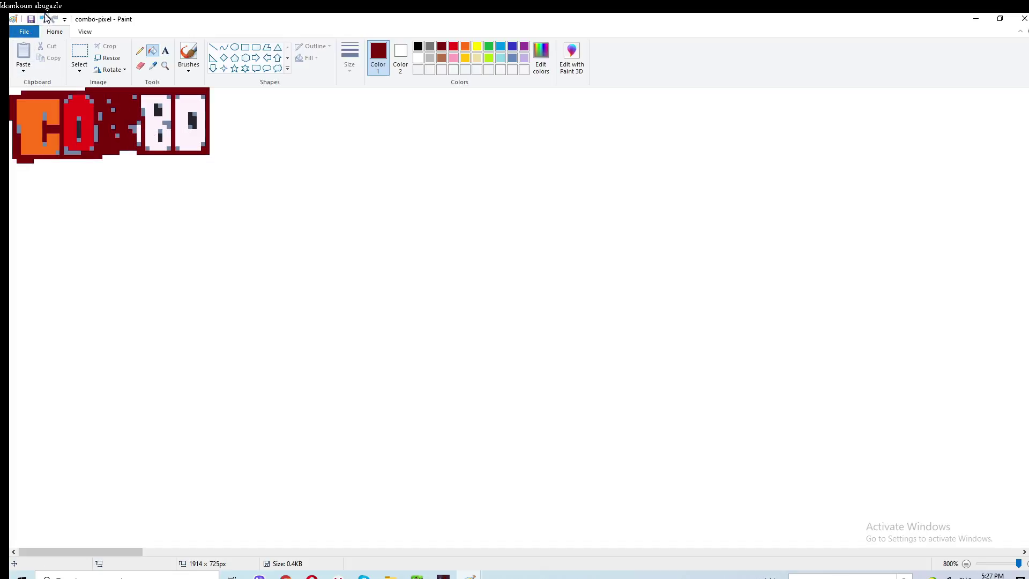
{"action": "left_click", "coordinate": [46, 20]}
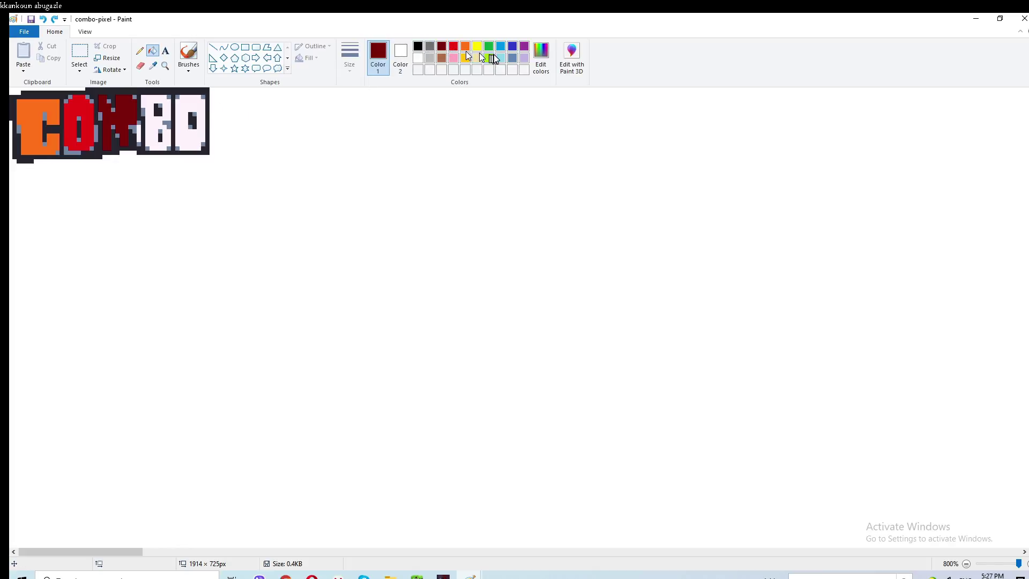
- Fill the B of COMBO with green and its last O with brown, and close the image, saving the changes
{"action": "left_click", "coordinate": [489, 47]}
{"action": "left_click", "coordinate": [166, 98]}
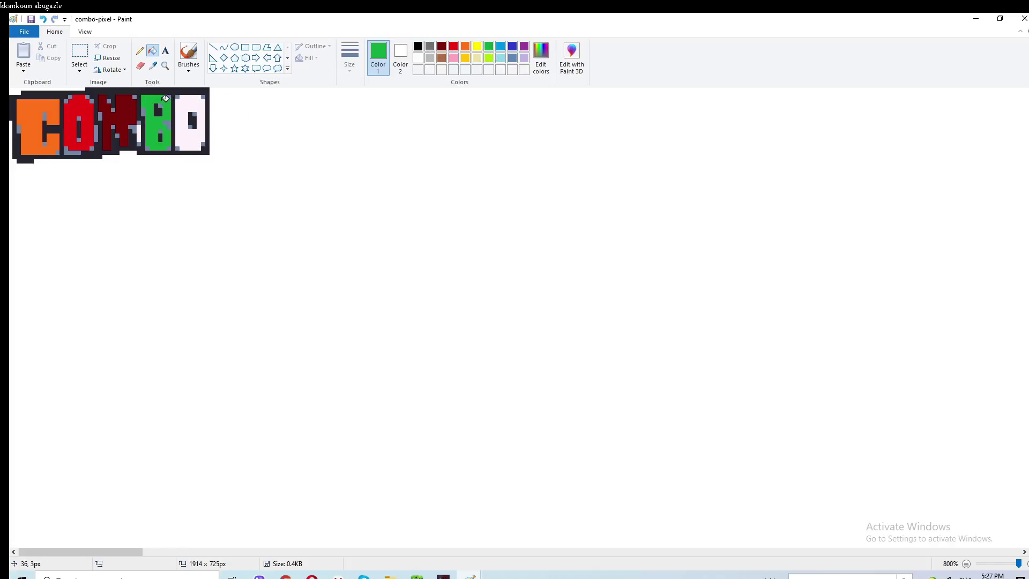
{"action": "left_click", "coordinate": [441, 57]}
{"action": "left_click", "coordinate": [200, 108]}
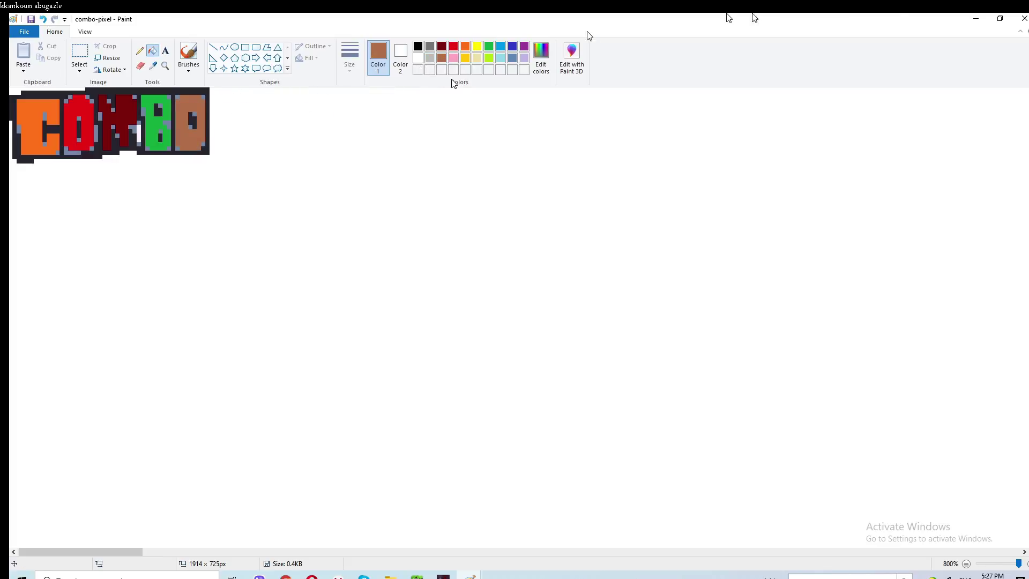
{"action": "left_click", "coordinate": [1024, 19]}
{"action": "left_click", "coordinate": [490, 302]}
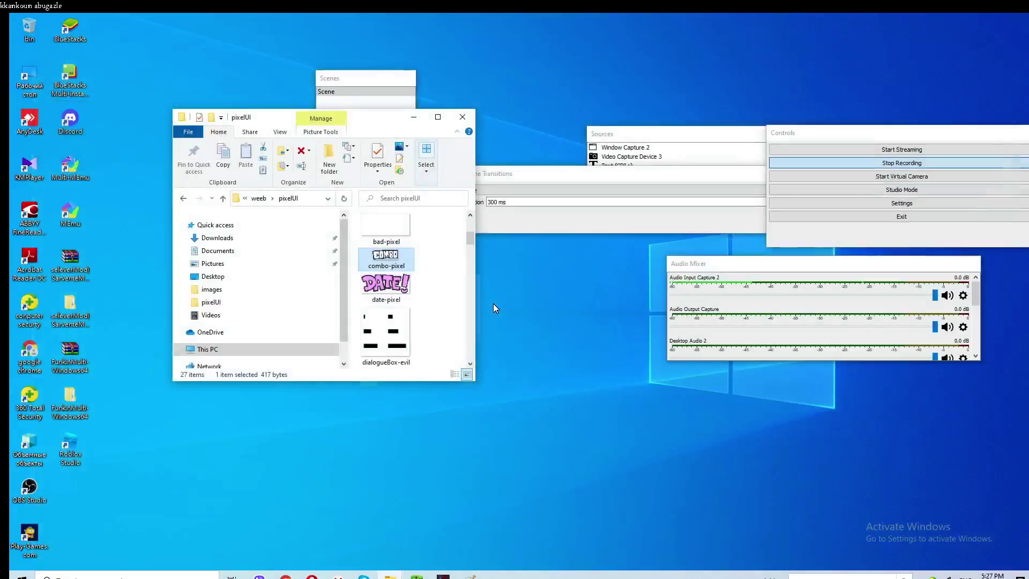
- Preview the date-pixel image from the pixelUI folder in Photos, and close the preview
{"action": "double_click", "coordinate": [408, 301]}
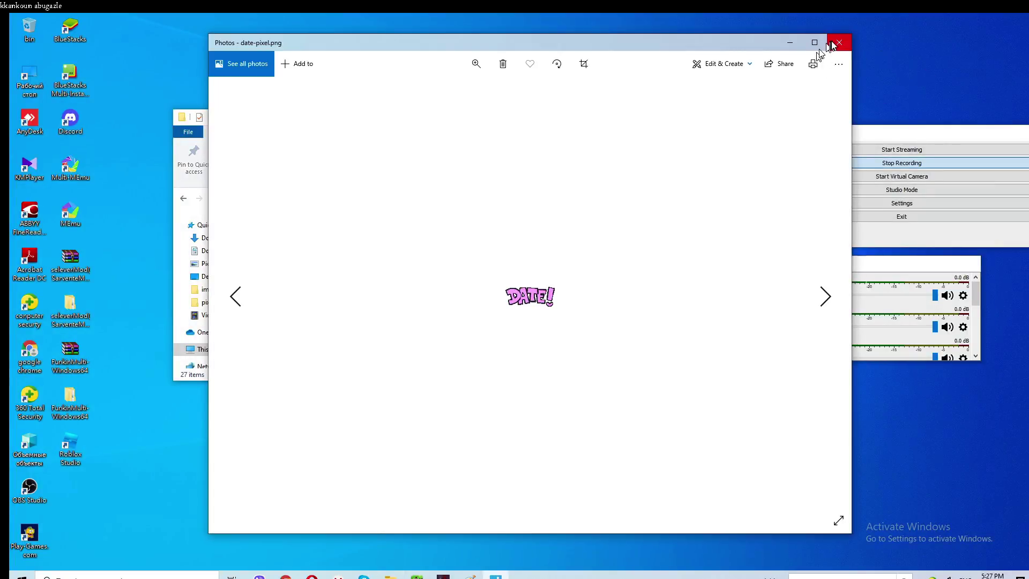
{"action": "left_click", "coordinate": [832, 45]}
- Open the date-pixel image for editing in Paint and enlarge its canvas to about 1729 × 664 px
{"action": "right_click", "coordinate": [374, 290]}
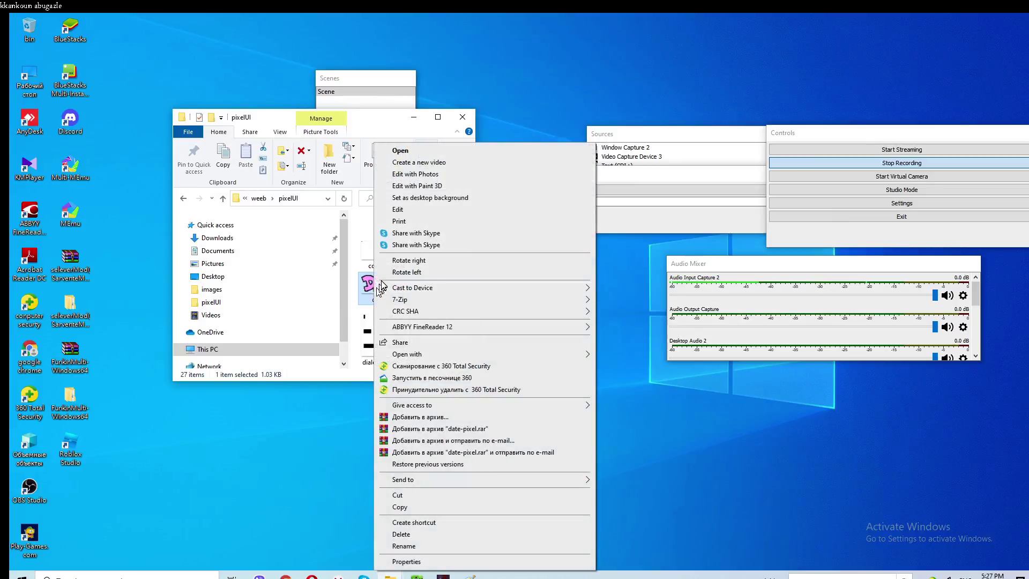
{"action": "left_click", "coordinate": [399, 209]}
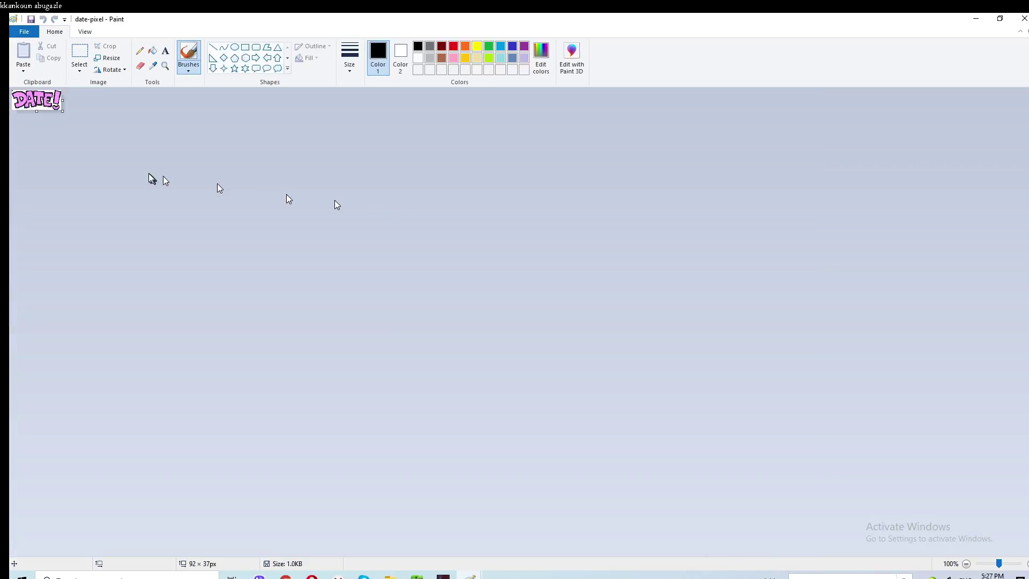
{"action": "left_click_drag", "start_coordinate": [65, 111], "coordinate": [939, 446]}
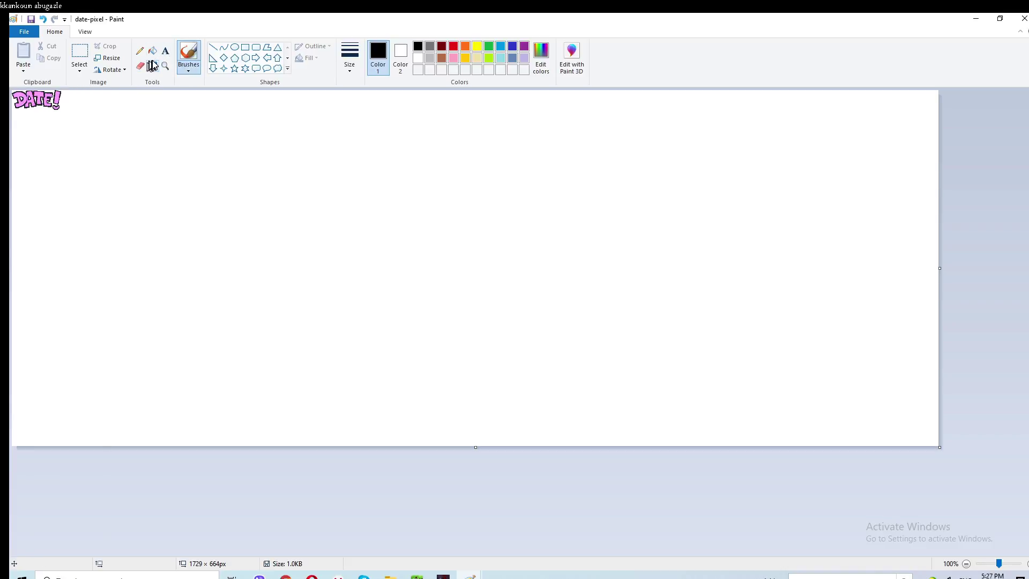
{"action": "left_click", "coordinate": [166, 64]}
{"action": "left_click", "coordinate": [26, 117]}
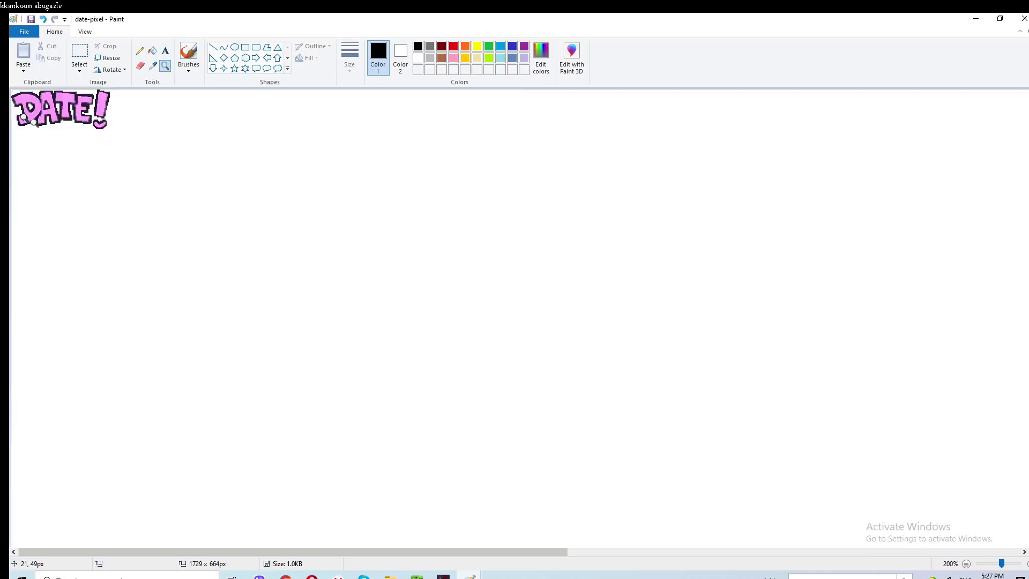
- Fill the light pink faces of the DATE! lettering with the palette's rose pink, and save and close the image
{"action": "left_click", "coordinate": [26, 117]}
{"action": "left_click", "coordinate": [26, 117]}
{"action": "left_click", "coordinate": [26, 116]}
{"action": "left_click", "coordinate": [26, 117]}
{"action": "left_click", "coordinate": [25, 116]}
{"action": "left_click", "coordinate": [25, 117]}
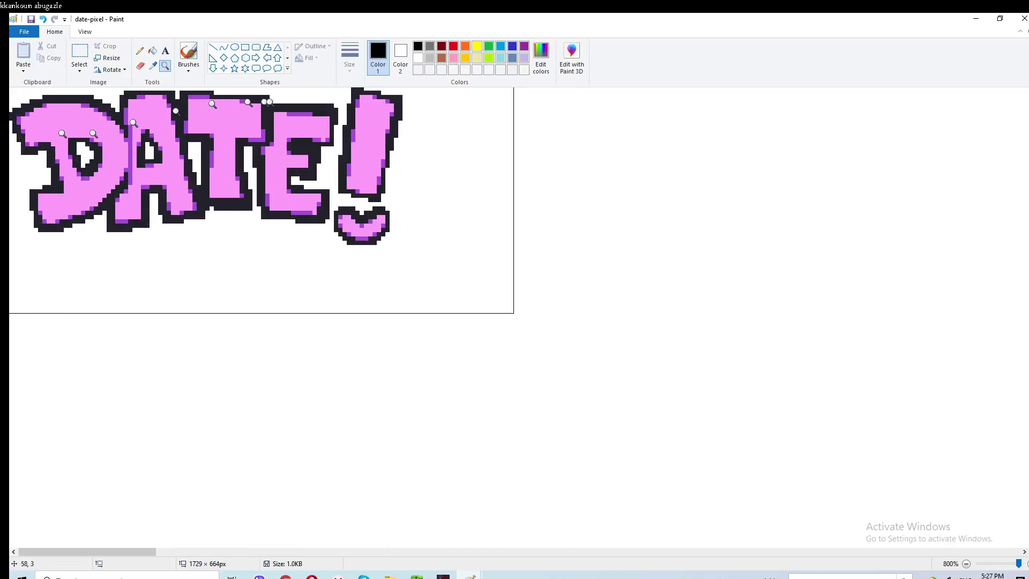
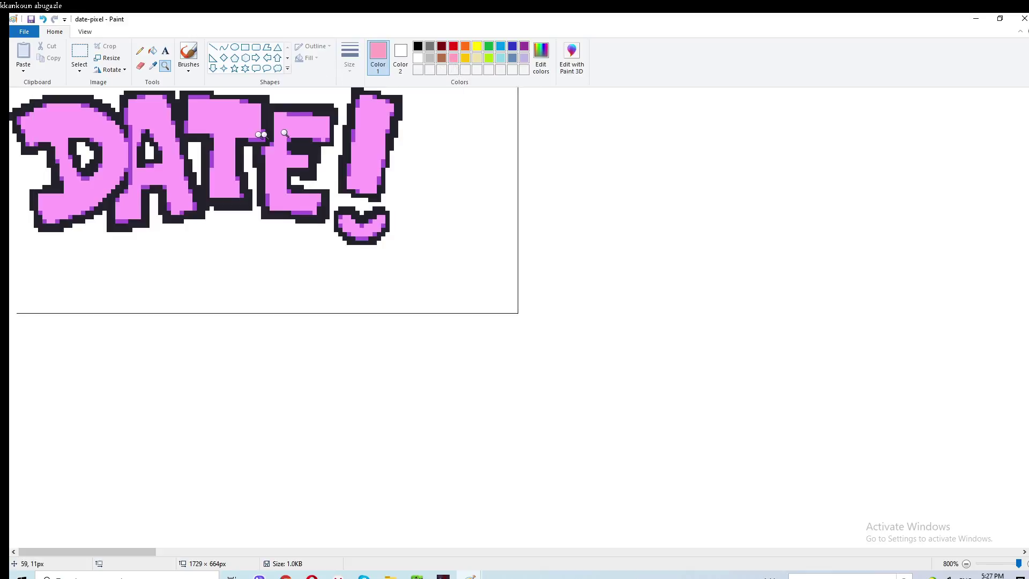
{"action": "left_click", "coordinate": [153, 51]}
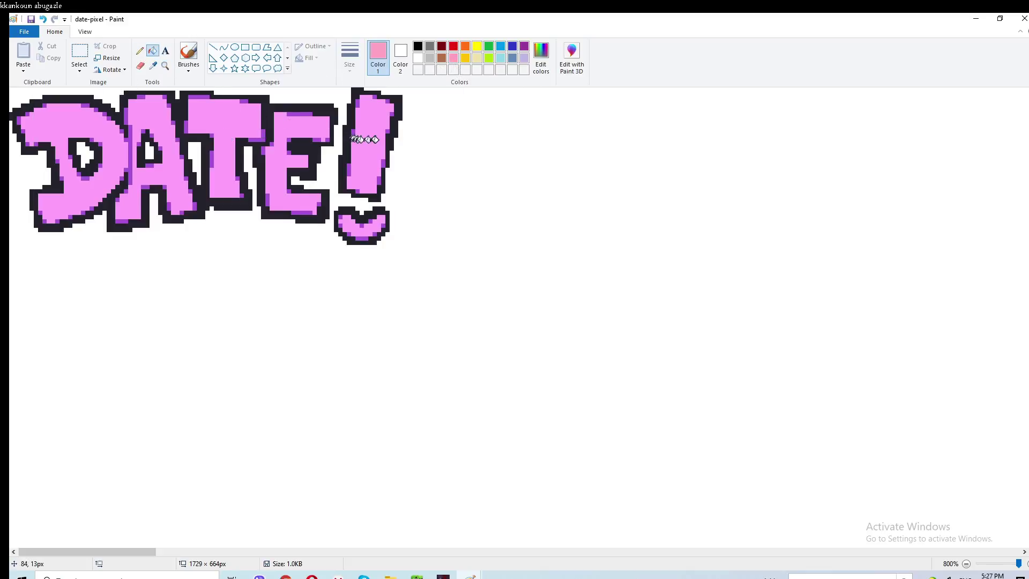
{"action": "left_click", "coordinate": [293, 129]}
{"action": "left_click", "coordinate": [248, 114]}
{"action": "left_click", "coordinate": [138, 123]}
{"action": "left_click", "coordinate": [1024, 18]}
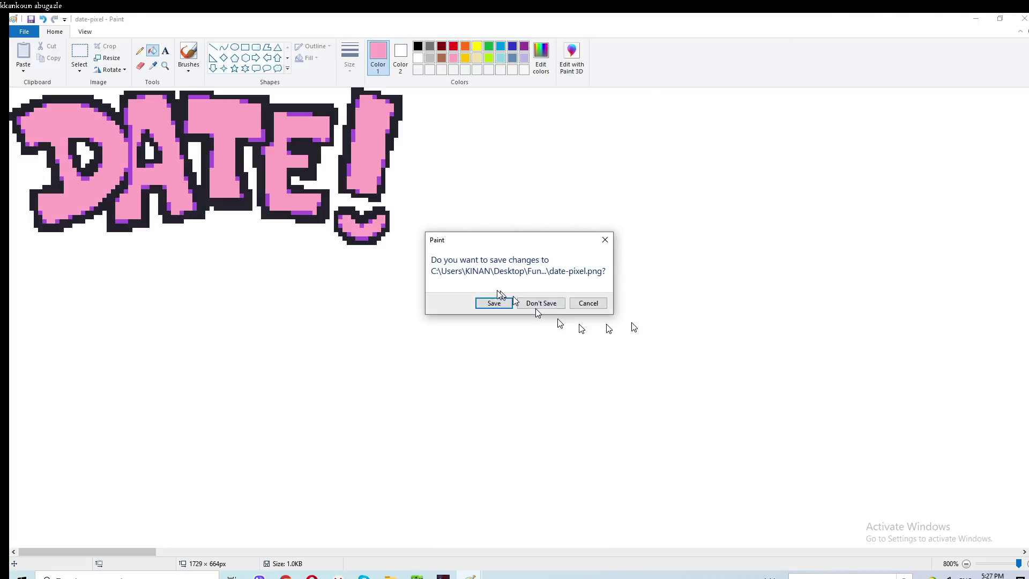
{"action": "left_click", "coordinate": [487, 304]}
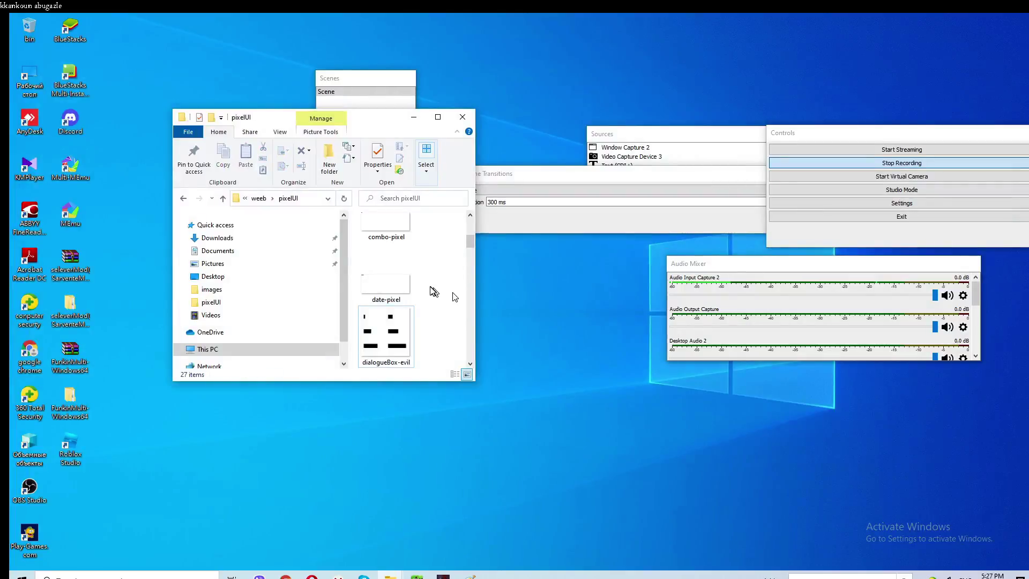
- Preview the dialogueBox-evil and dialogueBox-pixel images from the pixelUI folder
{"action": "double_click", "coordinate": [395, 333]}
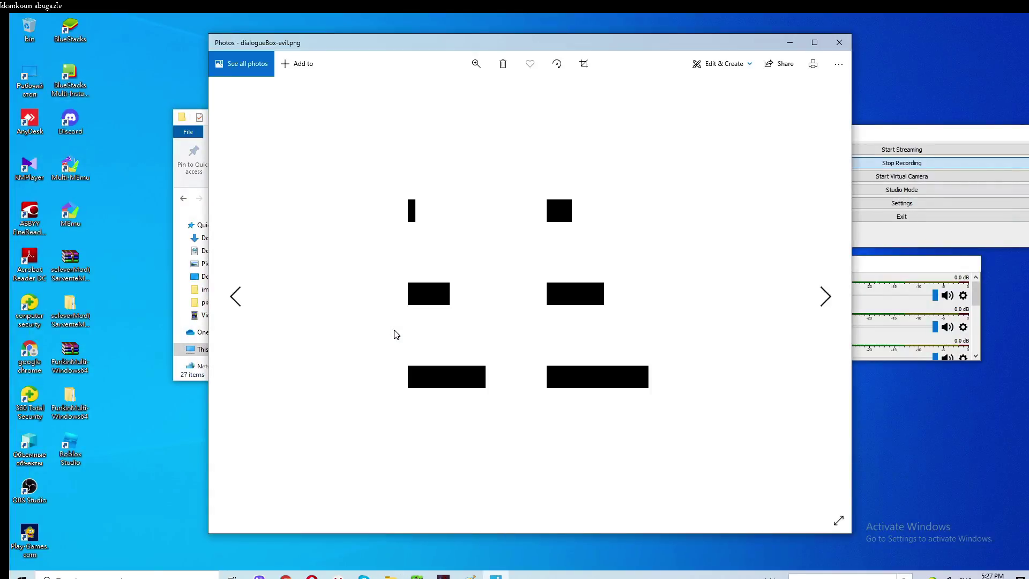
{"action": "left_click", "coordinate": [839, 42]}
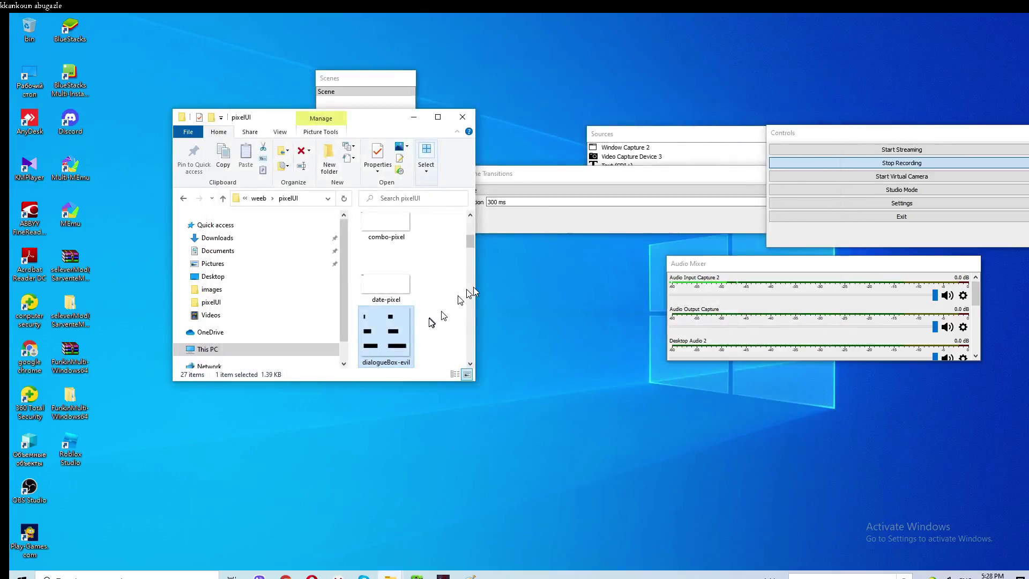
{"action": "scroll", "coordinate": [418, 299], "scroll_direction": "down", "scroll_amount": 1}
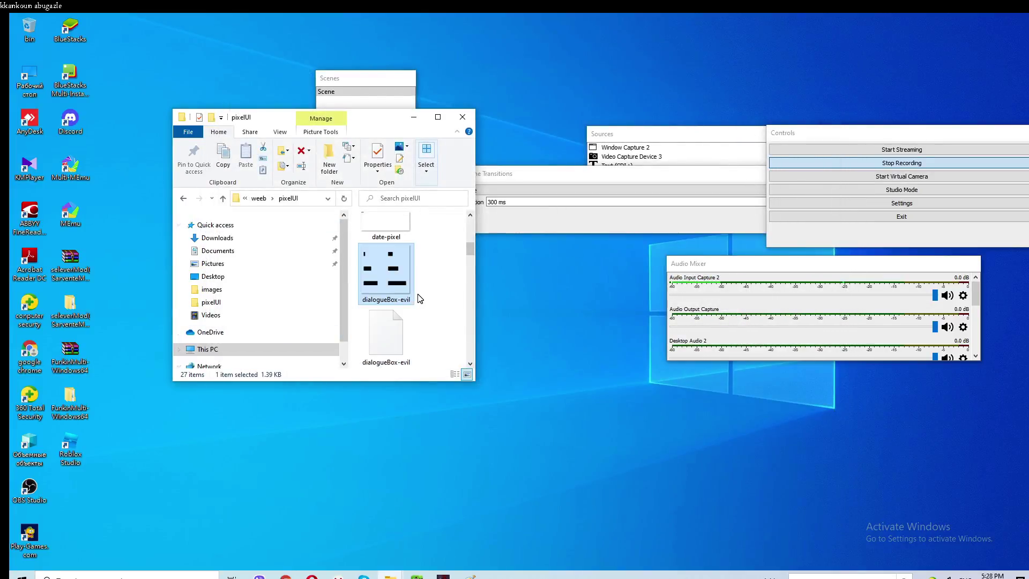
{"action": "scroll", "coordinate": [416, 299], "scroll_direction": "down", "scroll_amount": 1}
{"action": "left_click", "coordinate": [406, 286]}
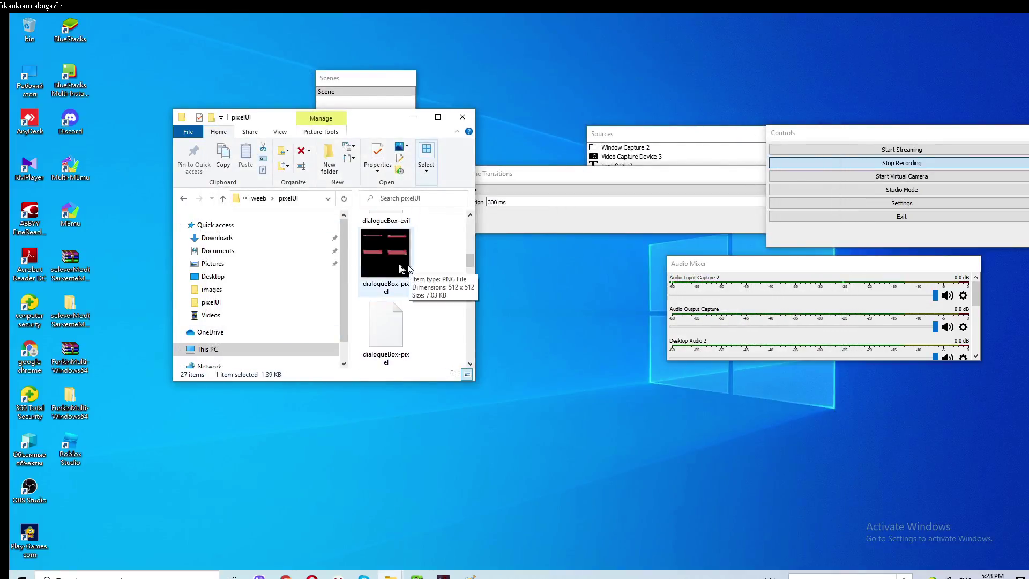
{"action": "double_click", "coordinate": [398, 264]}
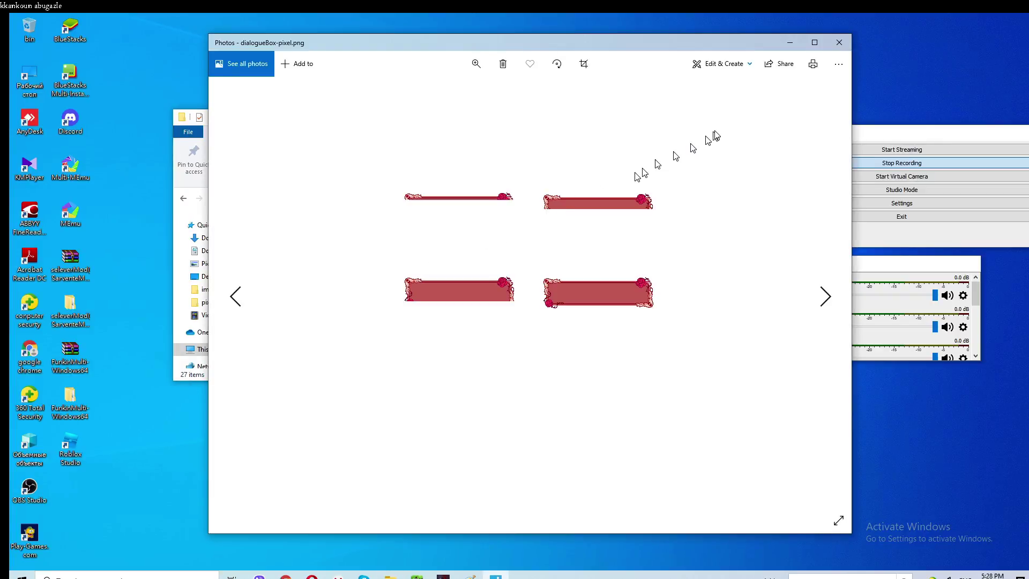
{"action": "left_click", "coordinate": [839, 42]}
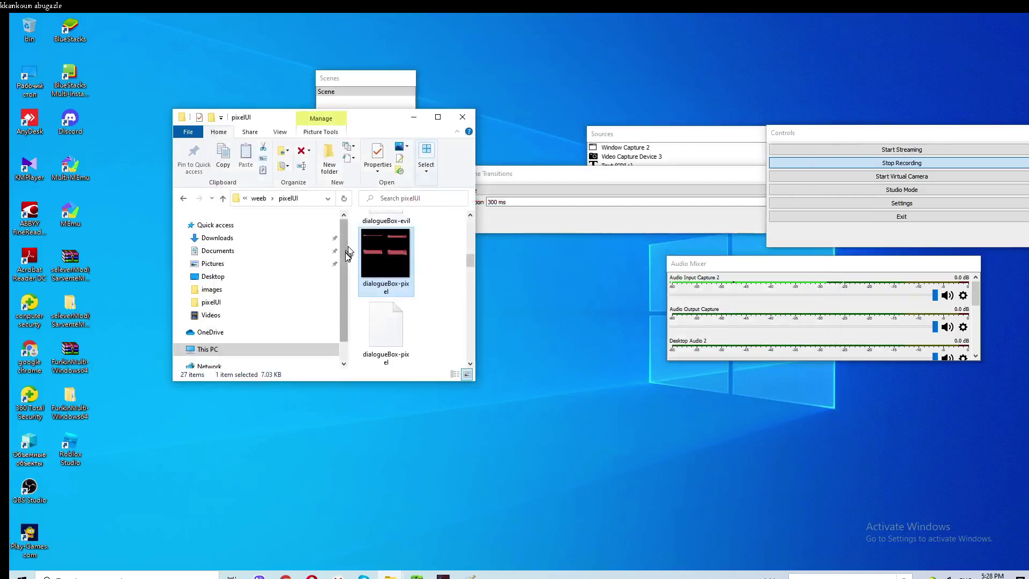
- Open the dialogueBox-pixel image for editing in Paint and enlarge its canvas to about 1328 × 777 px
{"action": "right_click", "coordinate": [379, 252]}
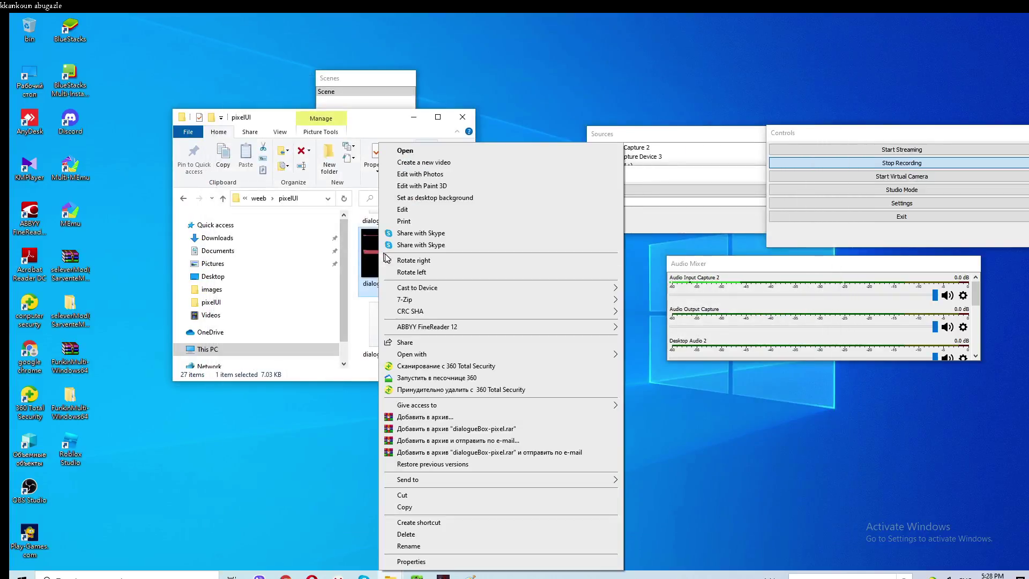
{"action": "left_click", "coordinate": [402, 209]}
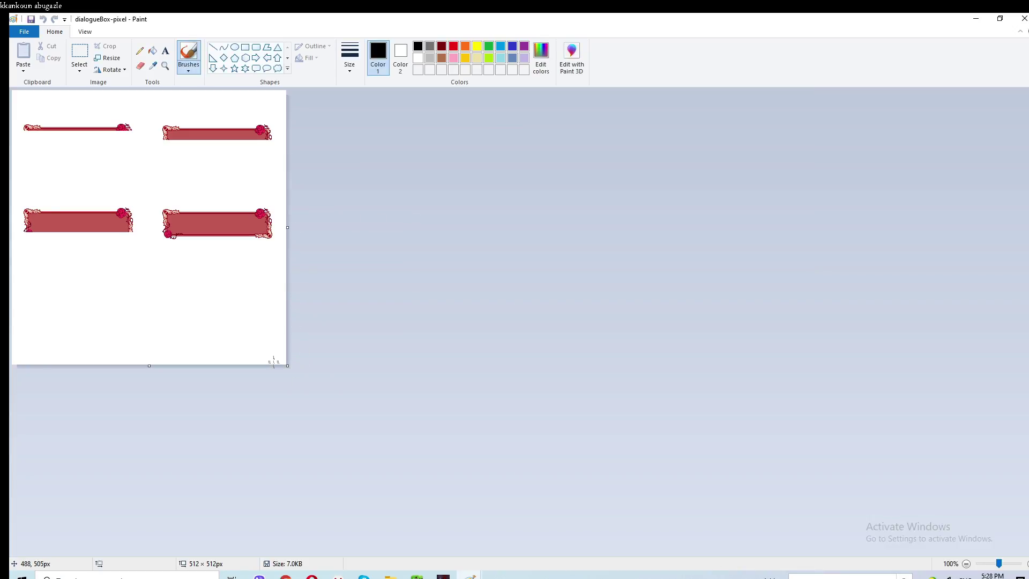
{"action": "left_click_drag", "start_coordinate": [289, 365], "coordinate": [723, 506]}
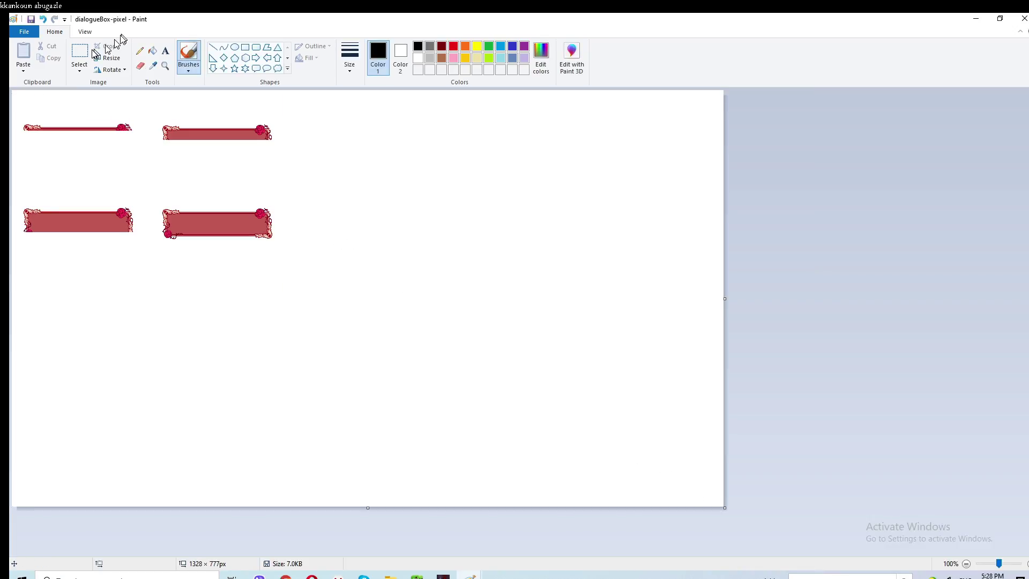
- Fill the red interiors of all four dialogue boxes with green
{"action": "left_click", "coordinate": [165, 65]}
{"action": "left_click", "coordinate": [124, 133]}
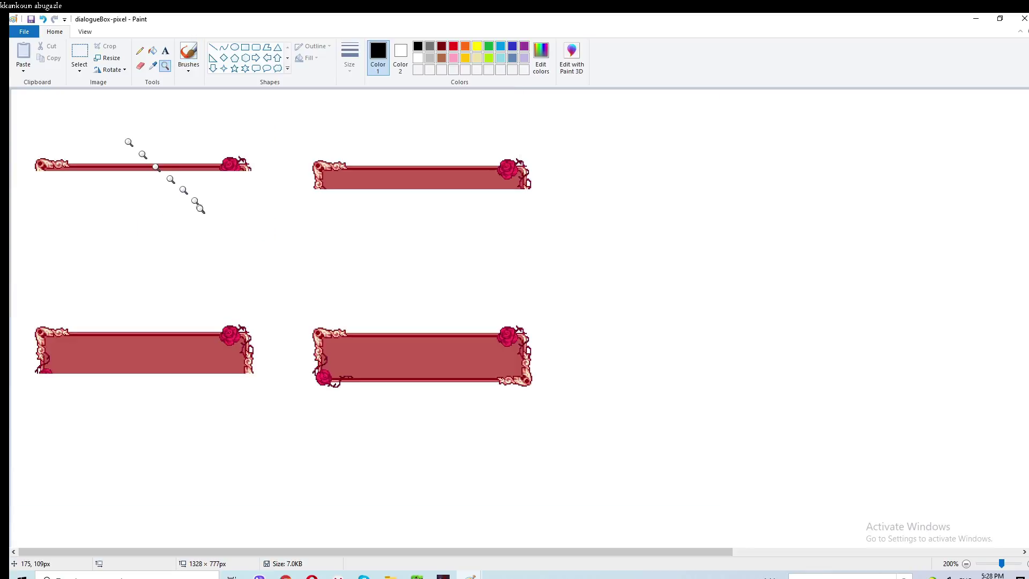
{"action": "left_click", "coordinate": [153, 52]}
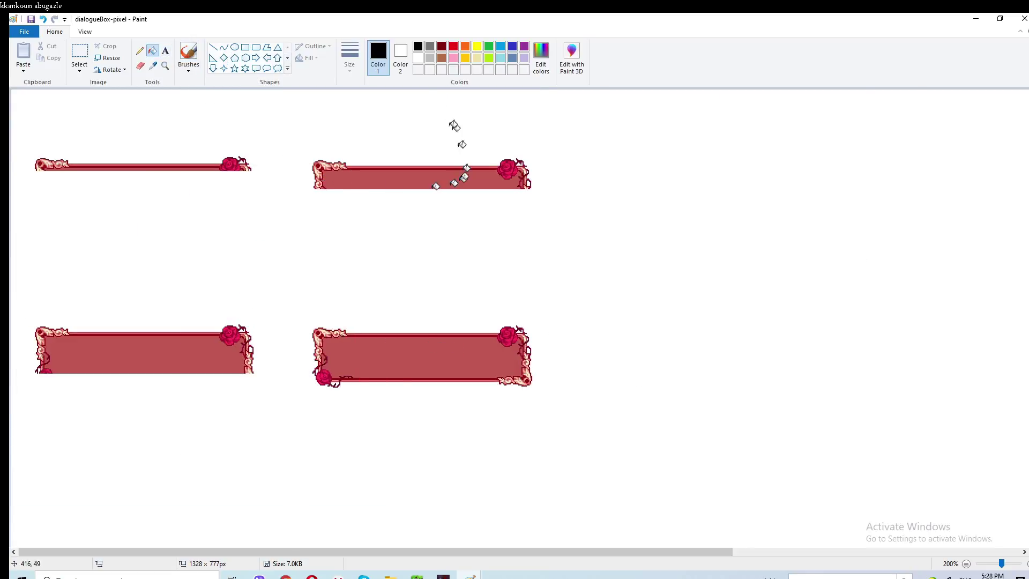
{"action": "left_click", "coordinate": [453, 46]}
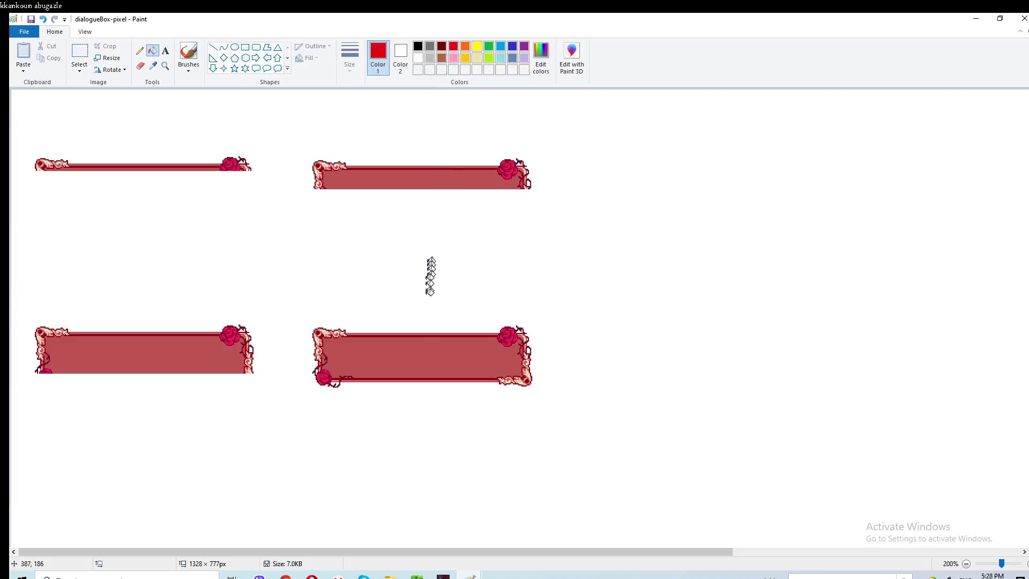
{"action": "left_click", "coordinate": [488, 46]}
{"action": "left_click", "coordinate": [432, 353]}
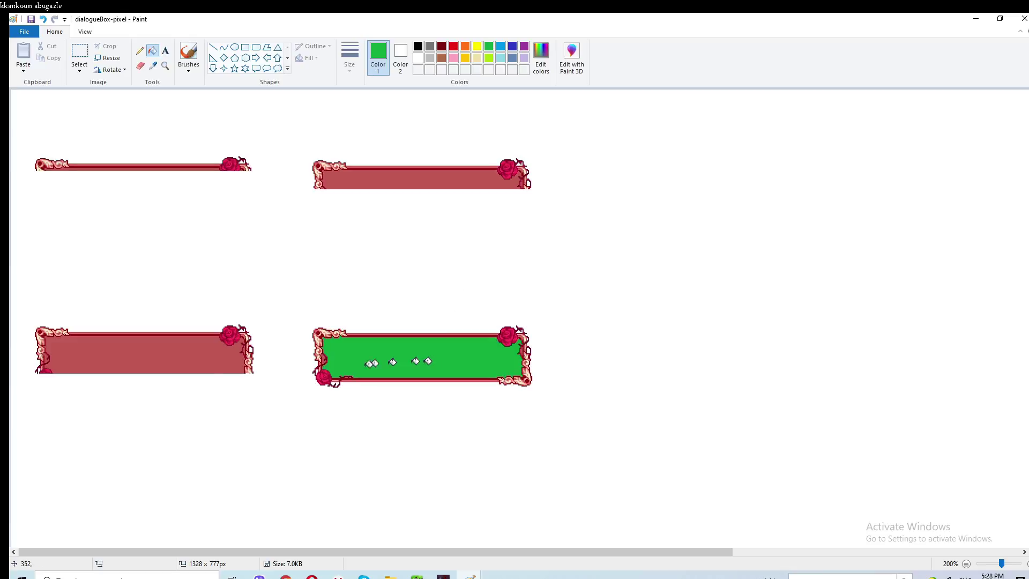
{"action": "left_click", "coordinate": [160, 362]}
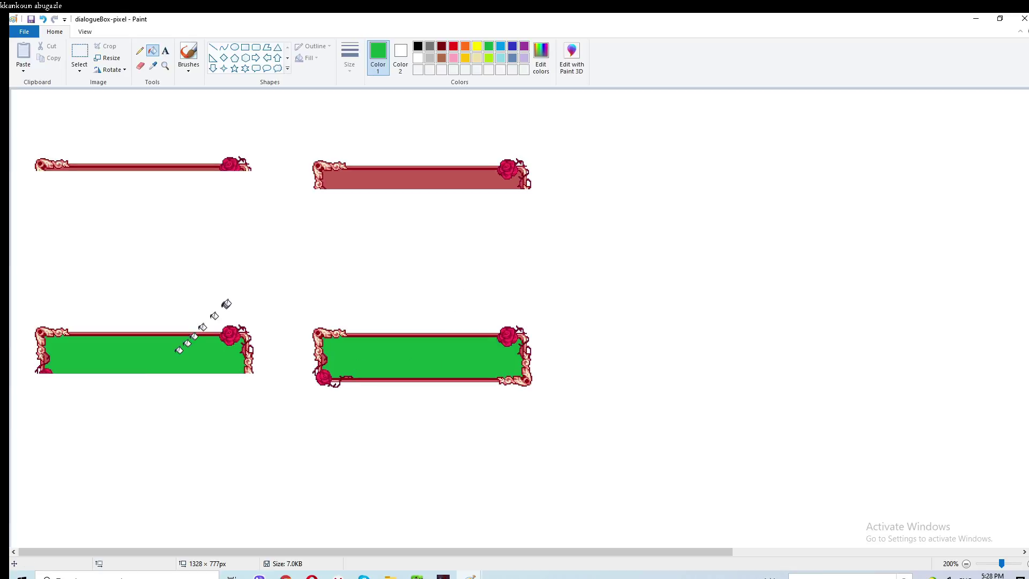
{"action": "left_click", "coordinate": [364, 188]}
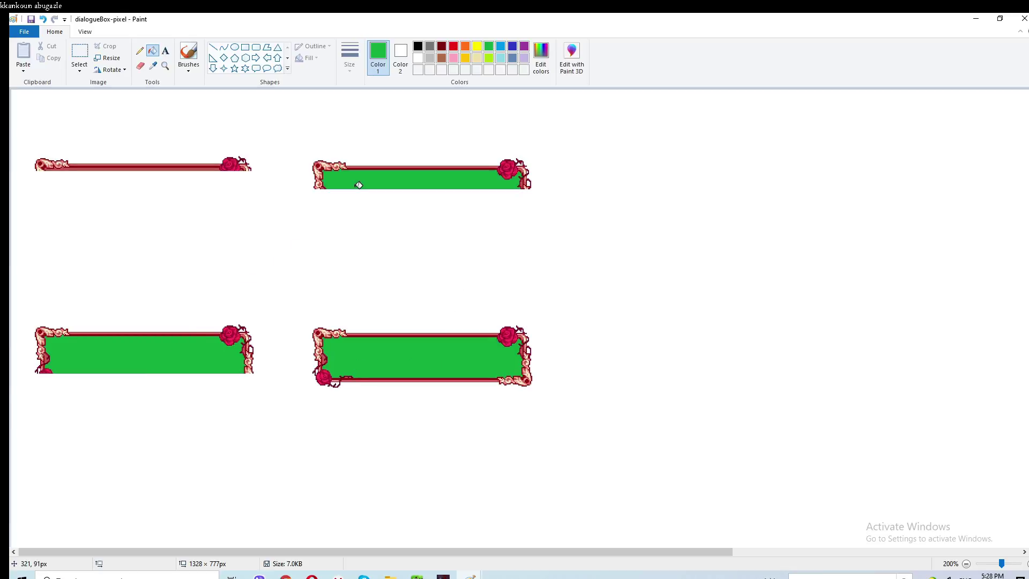
{"action": "left_click", "coordinate": [219, 166]}
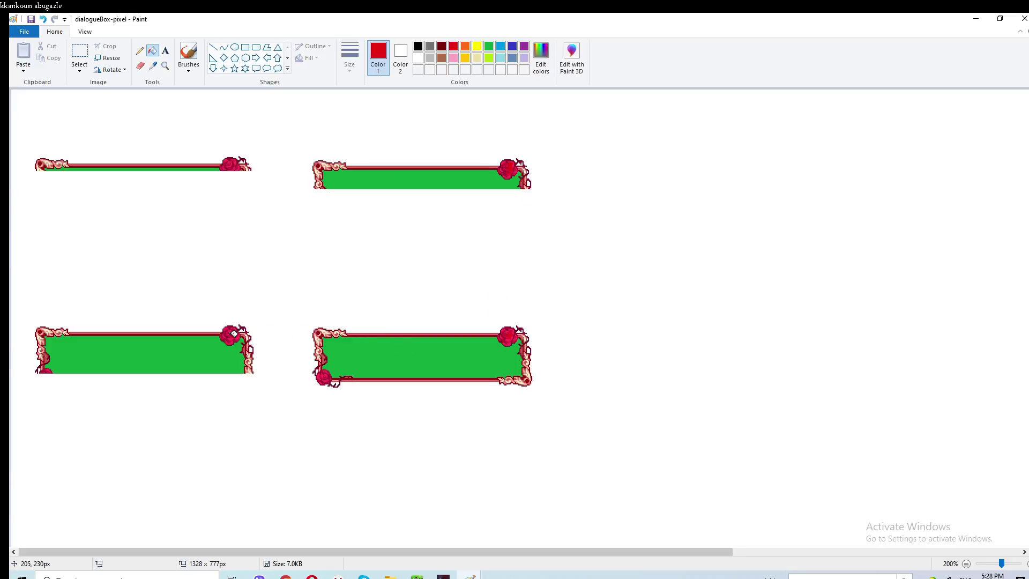
- Try filling around the rose of the upper-left dialogue box with red, and undo the fill
{"action": "left_click", "coordinate": [232, 168]}
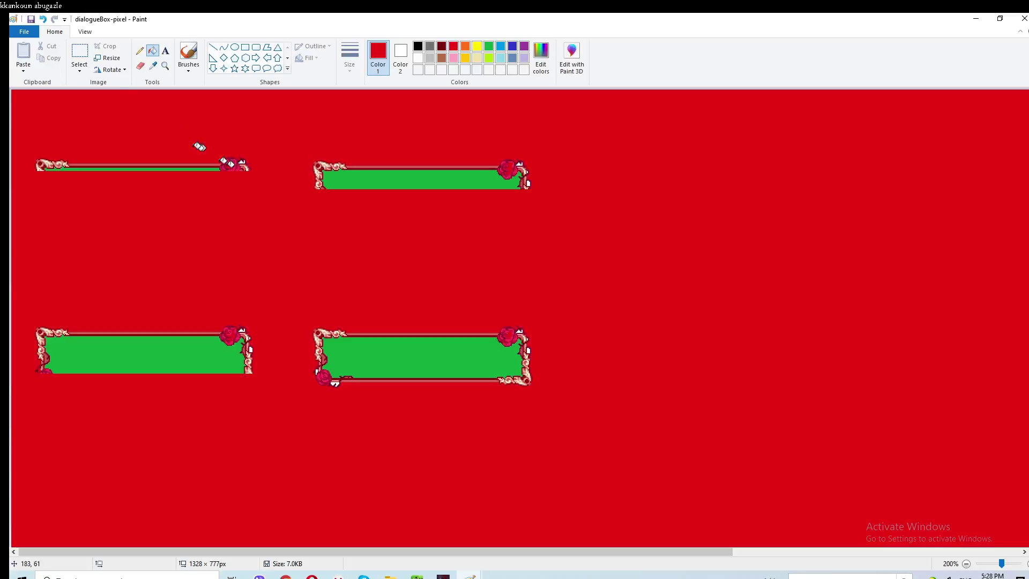
{"action": "left_click", "coordinate": [42, 19]}
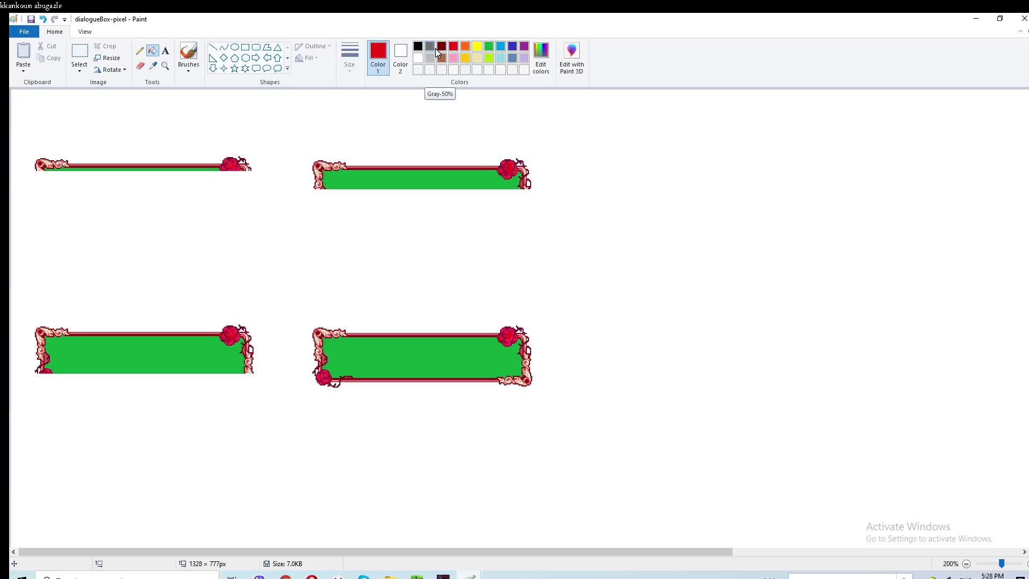
- Fill parts of the upper-left corner ornament on the lower-right dialogue box with dark red, and save and close the image
{"action": "left_click", "coordinate": [441, 46]}
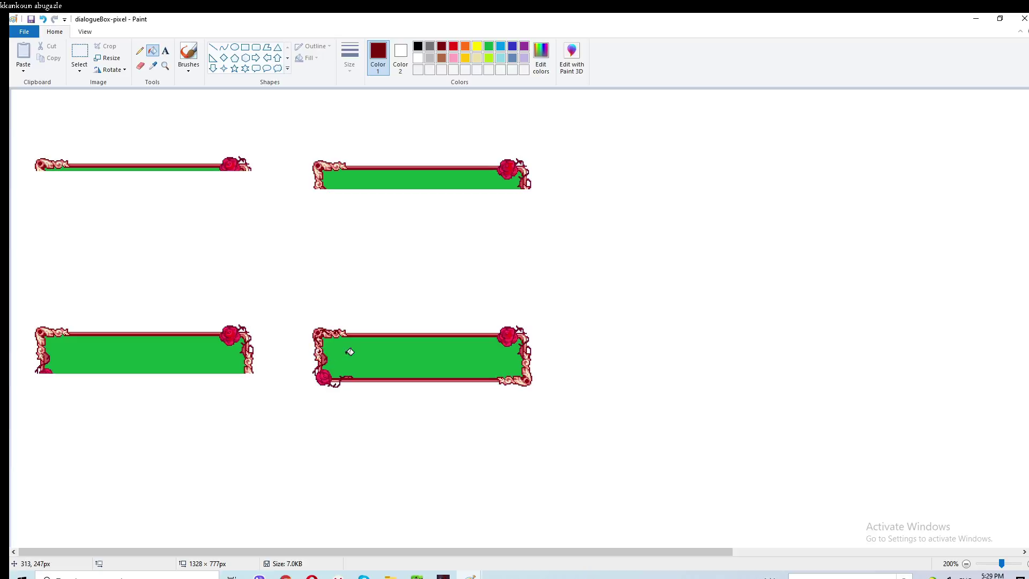
{"action": "left_click", "coordinate": [1021, 19]}
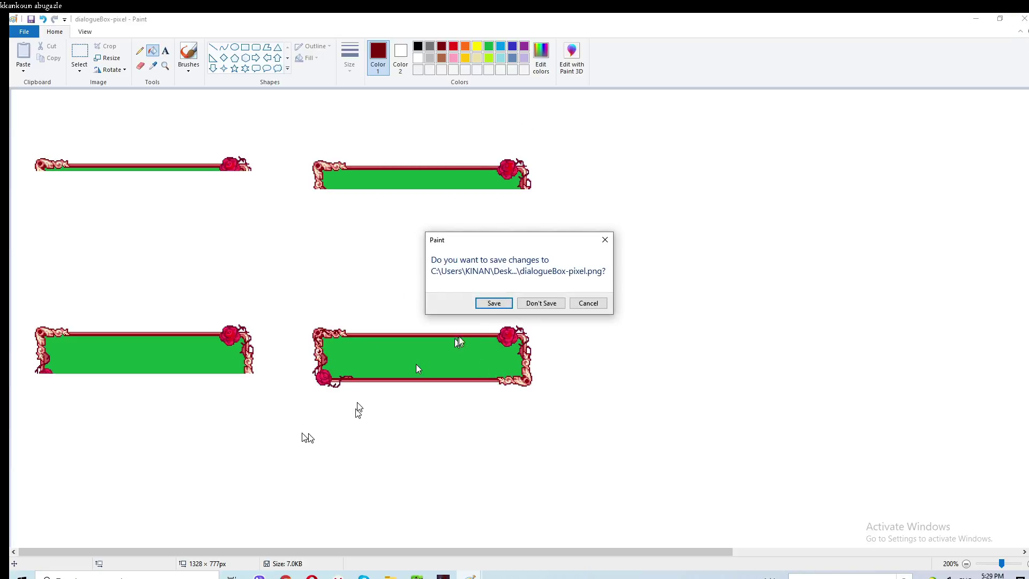
{"action": "left_click", "coordinate": [491, 307]}
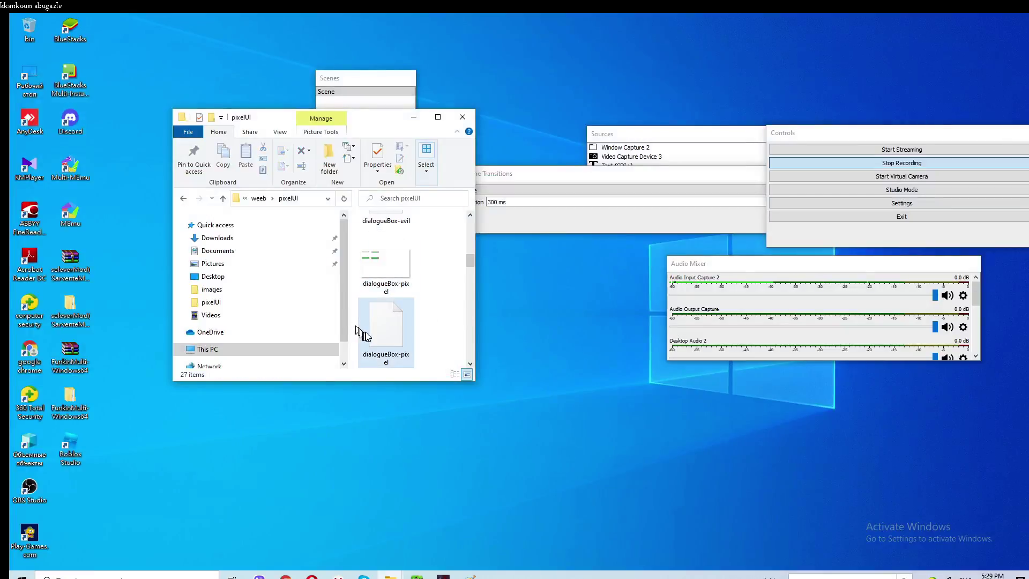
- Preview the dialogueBox-senpaiMad image from the pixelUI folder
{"action": "scroll", "coordinate": [472, 271], "scroll_direction": "down", "scroll_amount": 3}
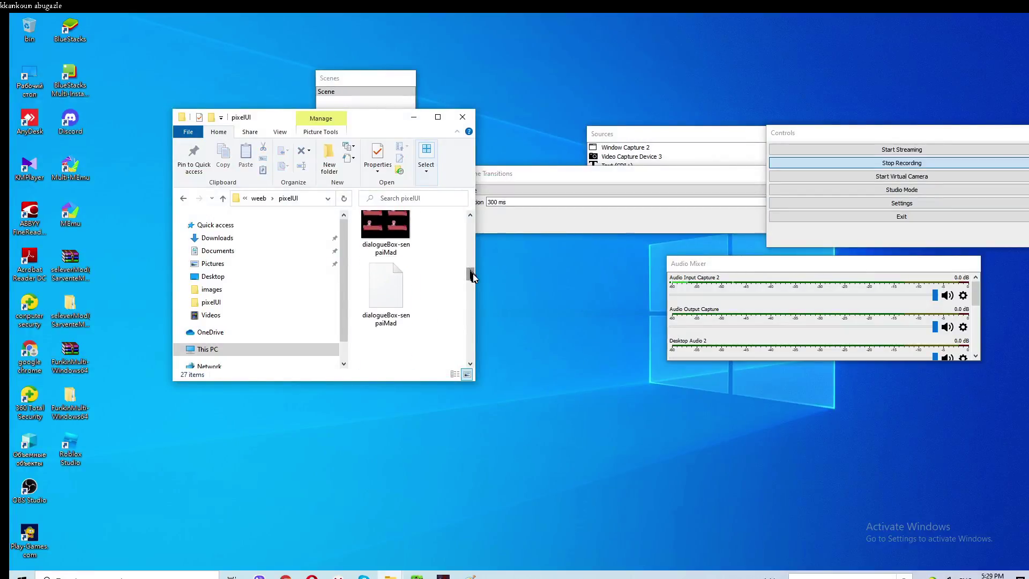
{"action": "left_click", "coordinate": [399, 240]}
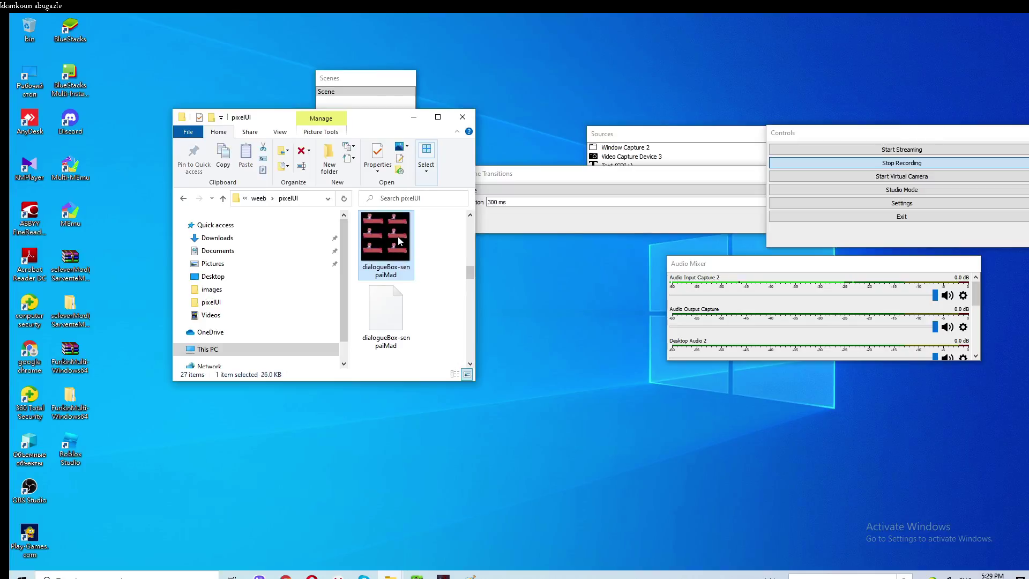
{"action": "double_click", "coordinate": [399, 241]}
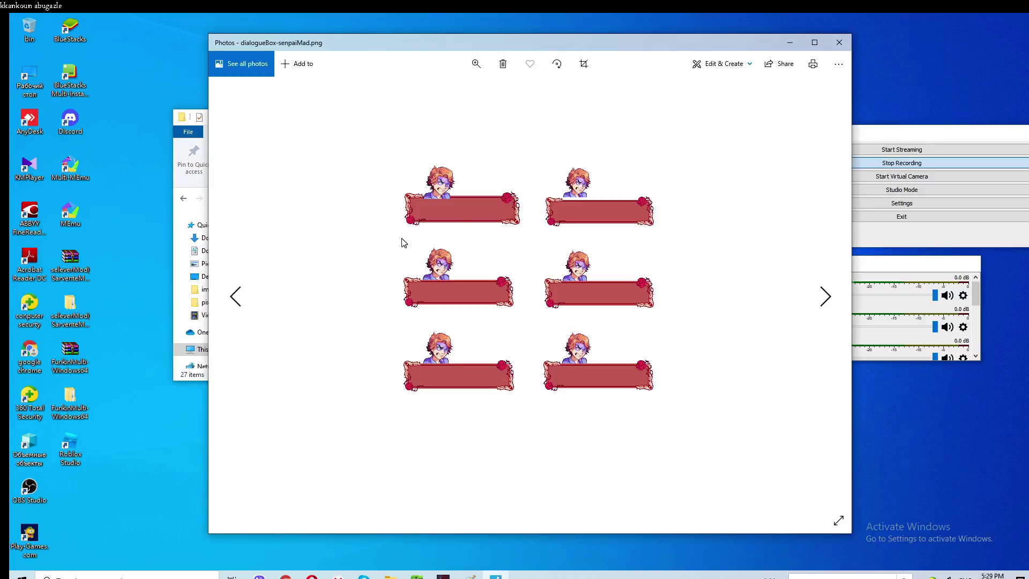
{"action": "left_click", "coordinate": [839, 42]}
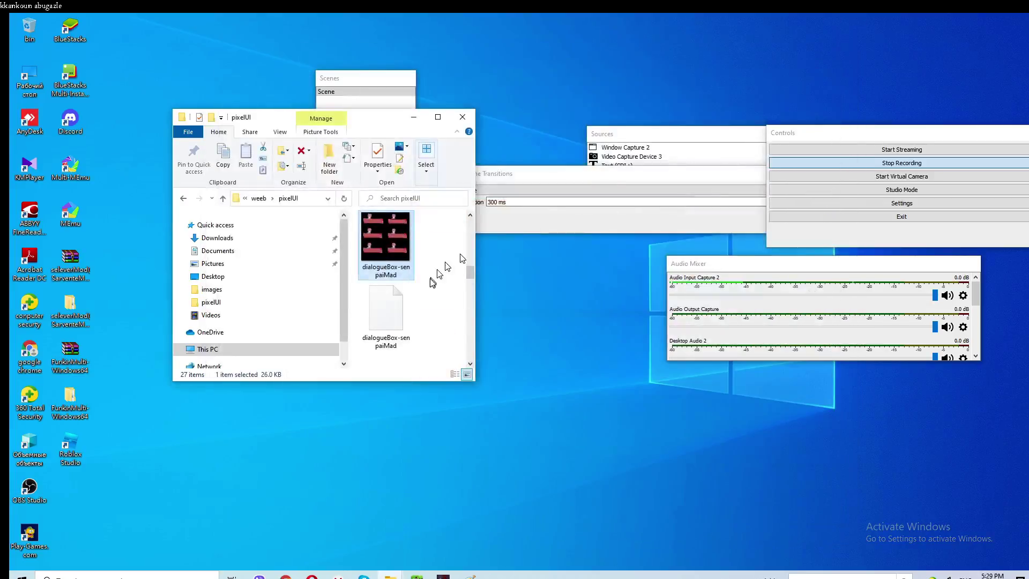
- Open the dialogueBox-senpaiMad image for editing in Paint and enlarge its canvas to about 1083 × 811 px
{"action": "right_click", "coordinate": [397, 238]}
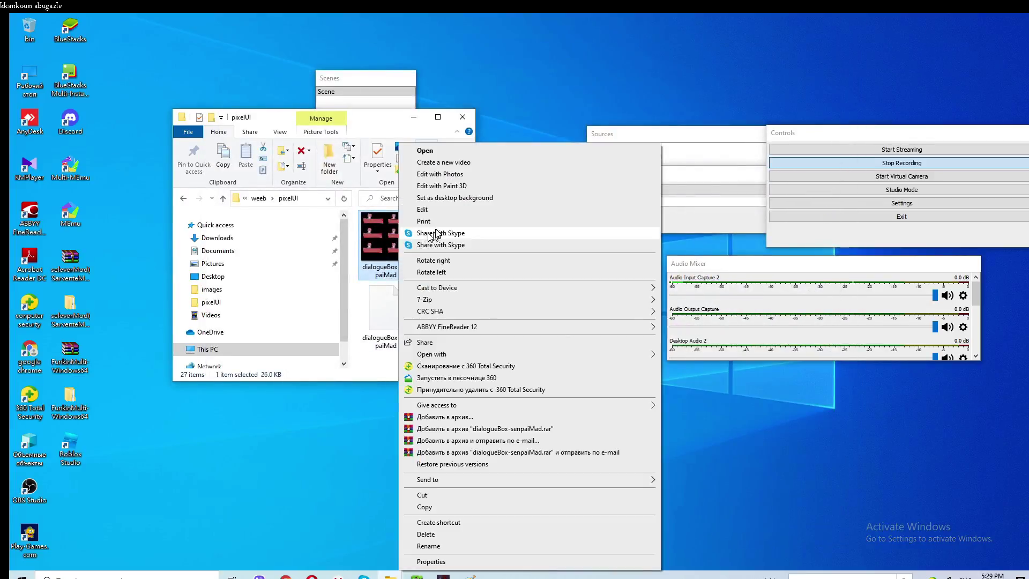
{"action": "left_click", "coordinate": [423, 203]}
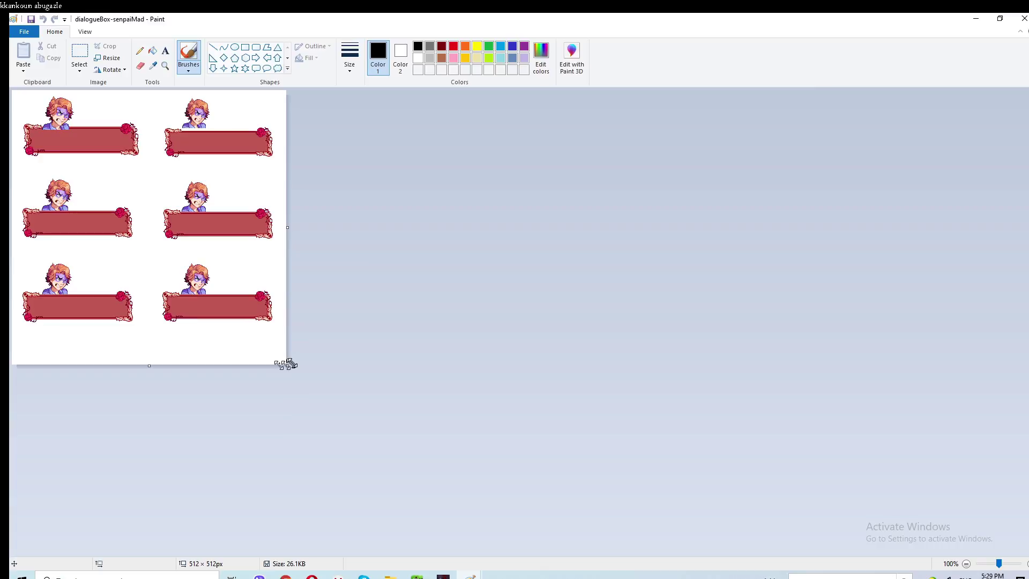
{"action": "left_click_drag", "start_coordinate": [288, 366], "coordinate": [593, 525]}
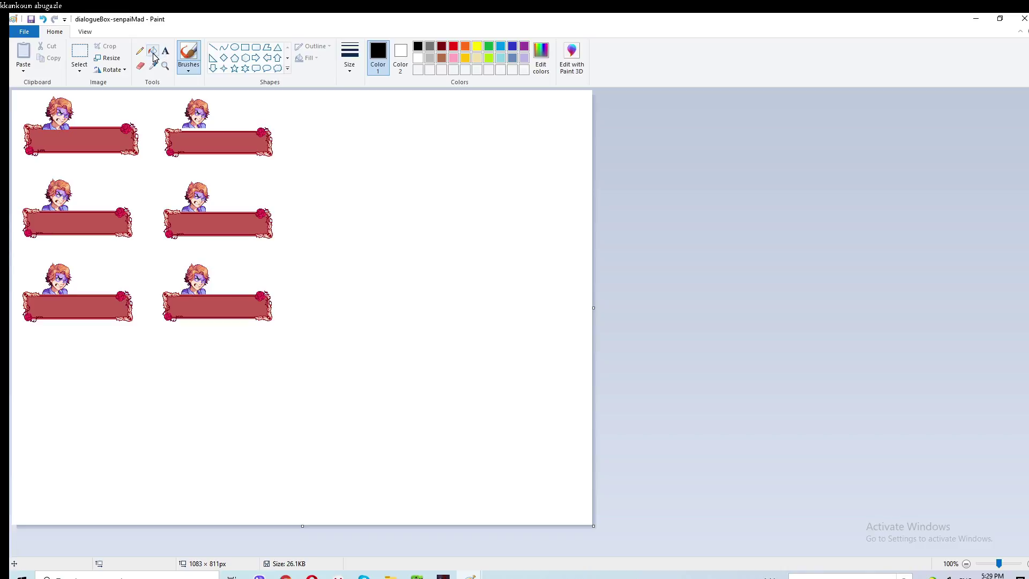
- Fill the inner panels of all six dialogue boxes with green
{"action": "left_click", "coordinate": [165, 66]}
{"action": "left_click", "coordinate": [140, 121]}
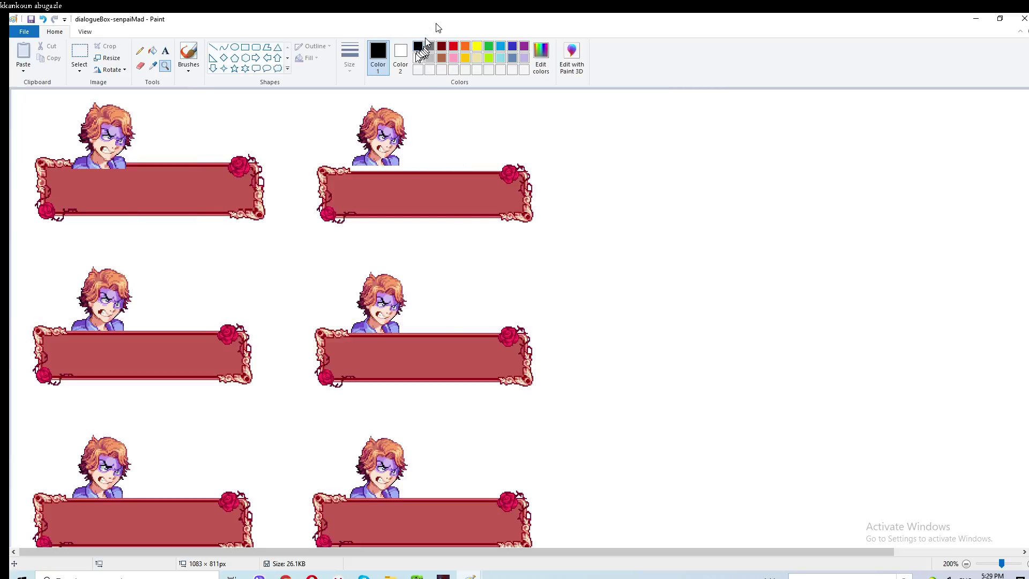
{"action": "left_click", "coordinate": [488, 46]}
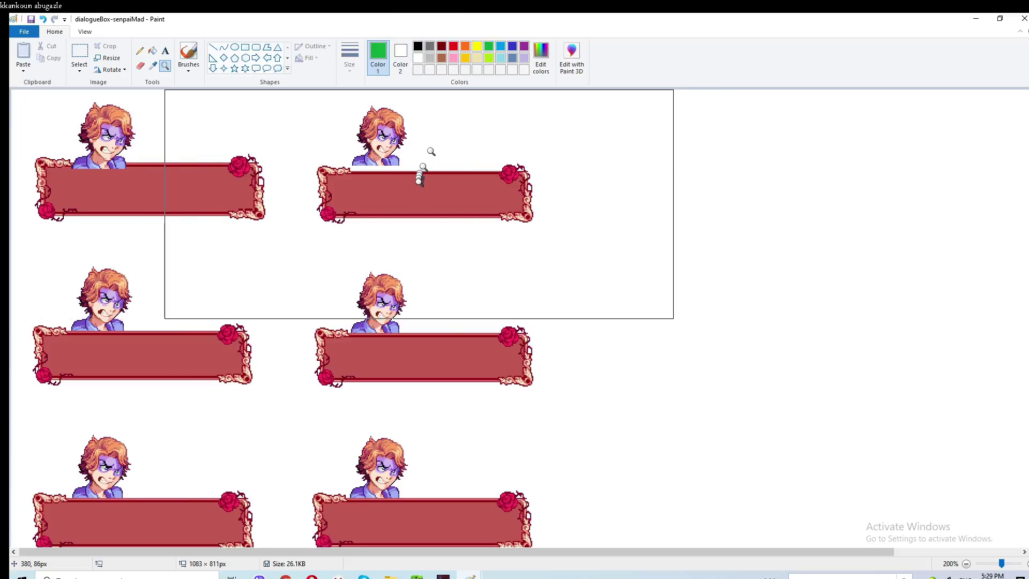
{"action": "left_click", "coordinate": [153, 51]}
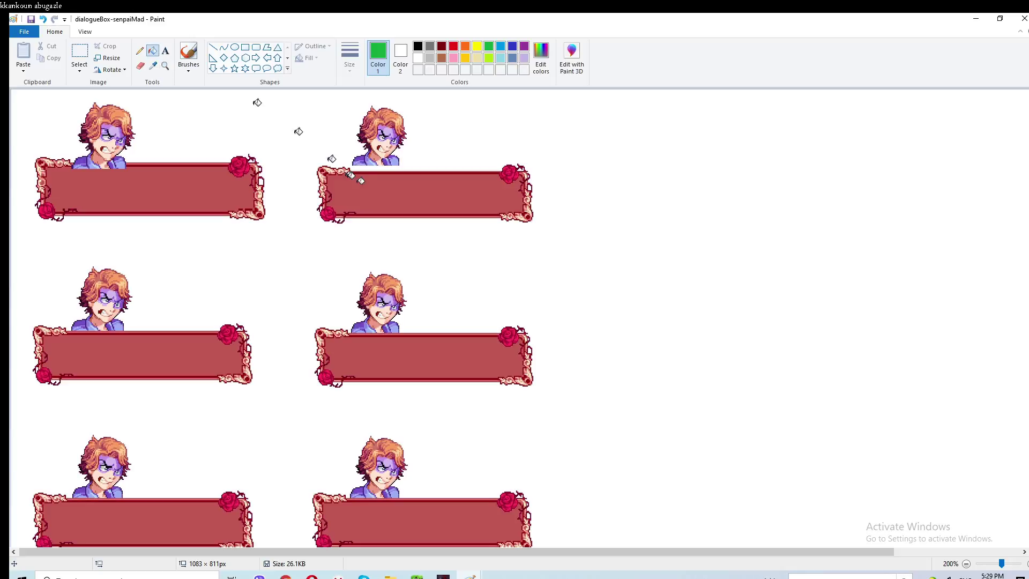
{"action": "left_click", "coordinate": [391, 193]}
{"action": "left_click", "coordinate": [207, 188]}
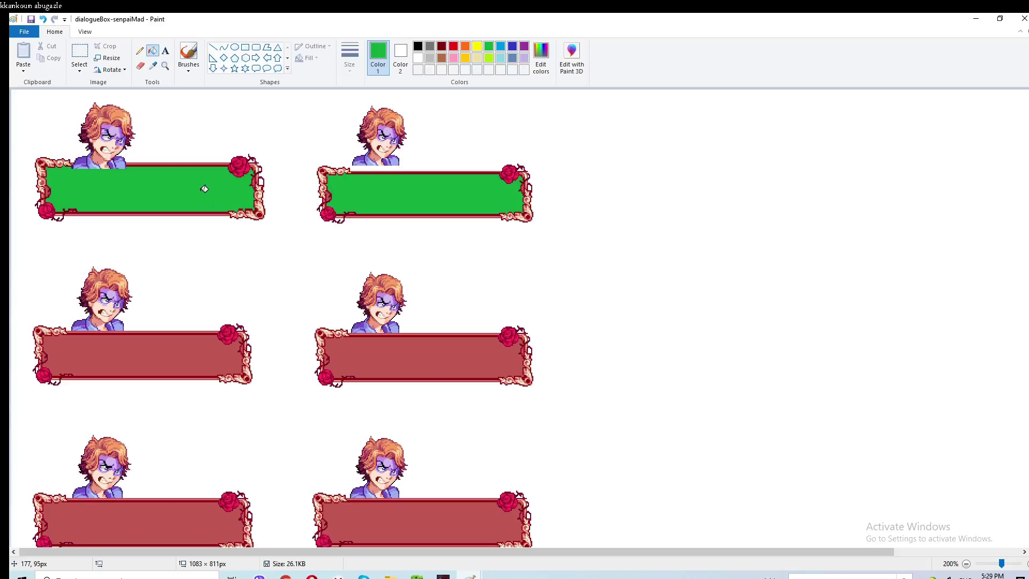
{"action": "left_click", "coordinate": [426, 365]}
{"action": "left_click", "coordinate": [161, 363]}
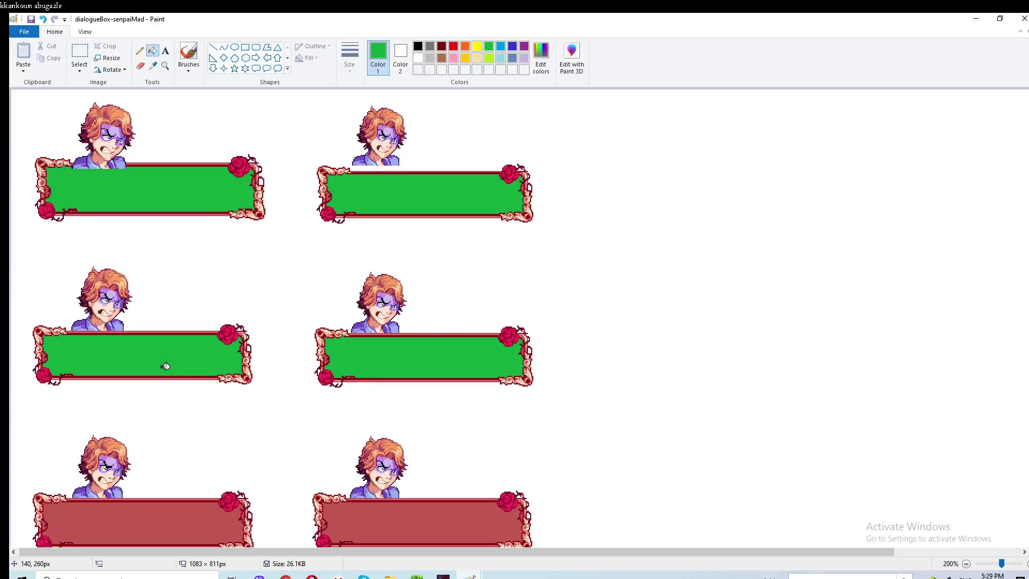
{"action": "left_click", "coordinate": [408, 523]}
{"action": "left_click", "coordinate": [162, 517]}
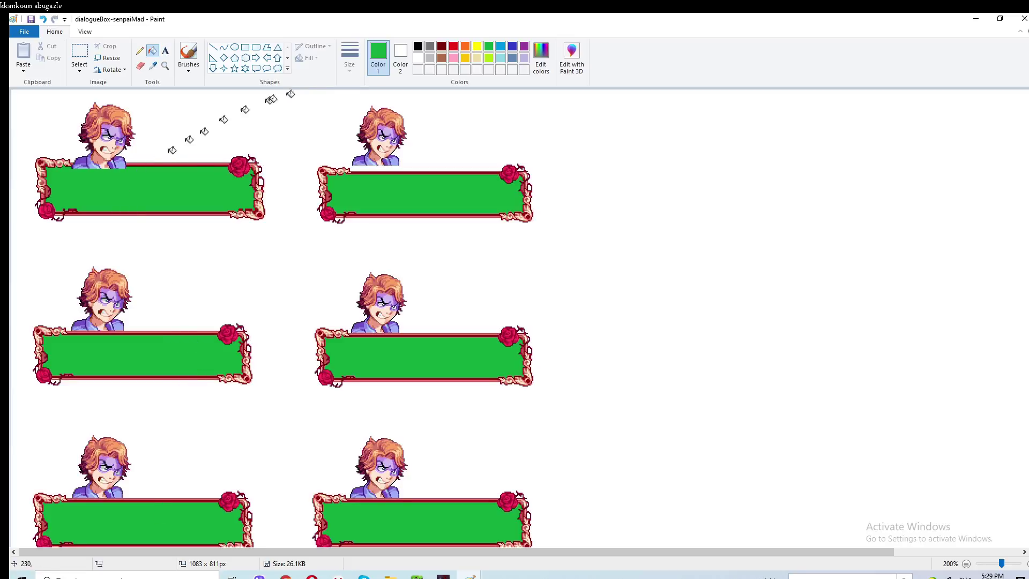
- Fill the hair of the two top-row characters with red
{"action": "left_click", "coordinate": [453, 47]}
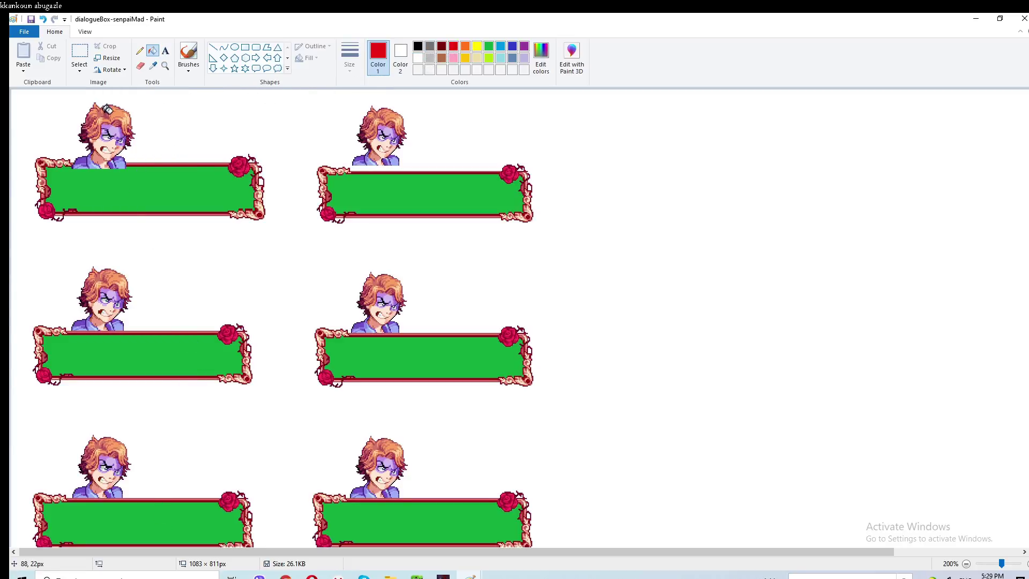
{"action": "left_click", "coordinate": [117, 116]}
{"action": "left_click", "coordinate": [132, 129]}
{"action": "left_click", "coordinate": [45, 20]}
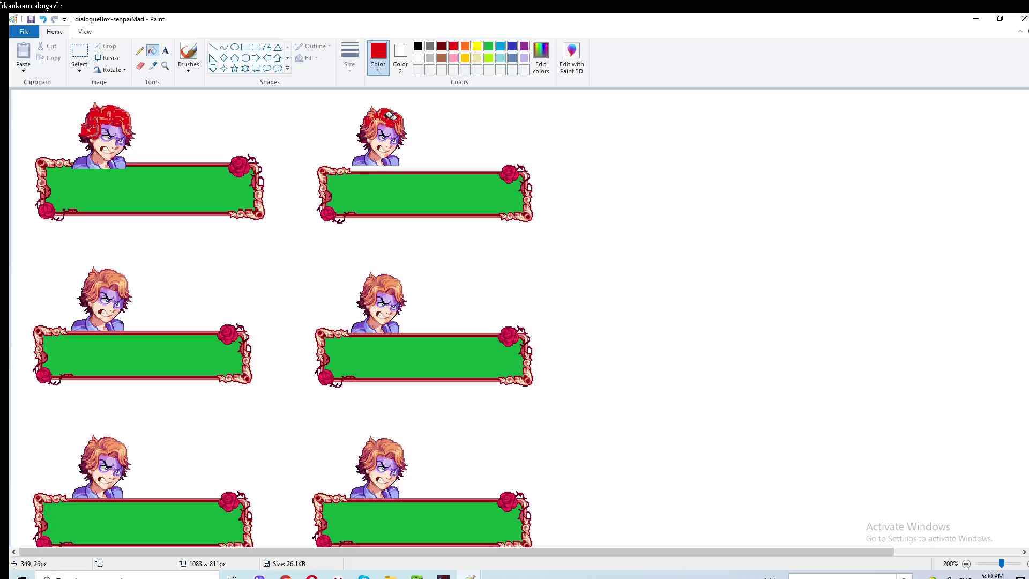
{"action": "left_click", "coordinate": [369, 132]}
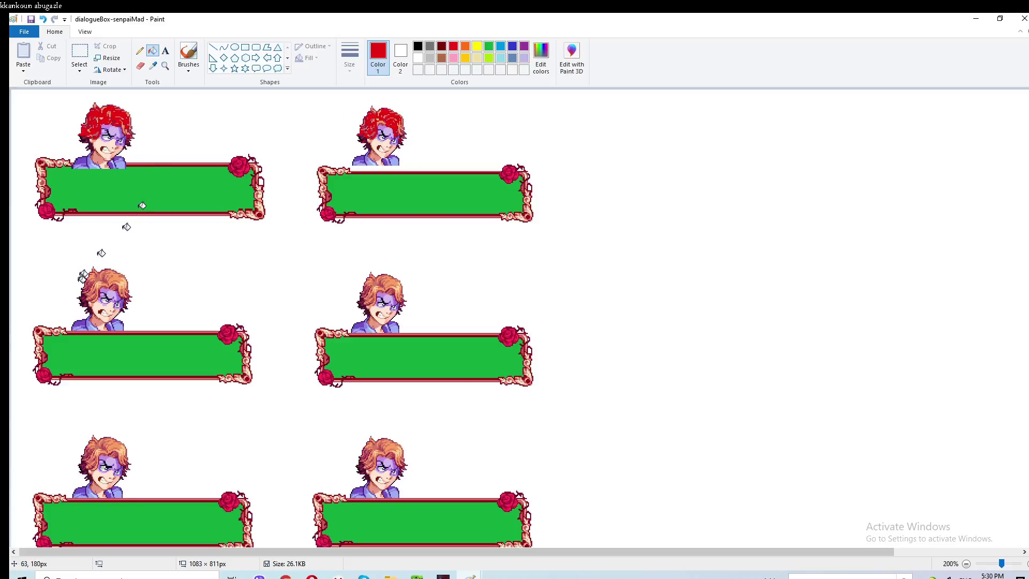
- Fill the hair of the middle-left character with red, undoing the stray fills on the face, background and upper-left box
{"action": "left_click", "coordinate": [119, 285]}
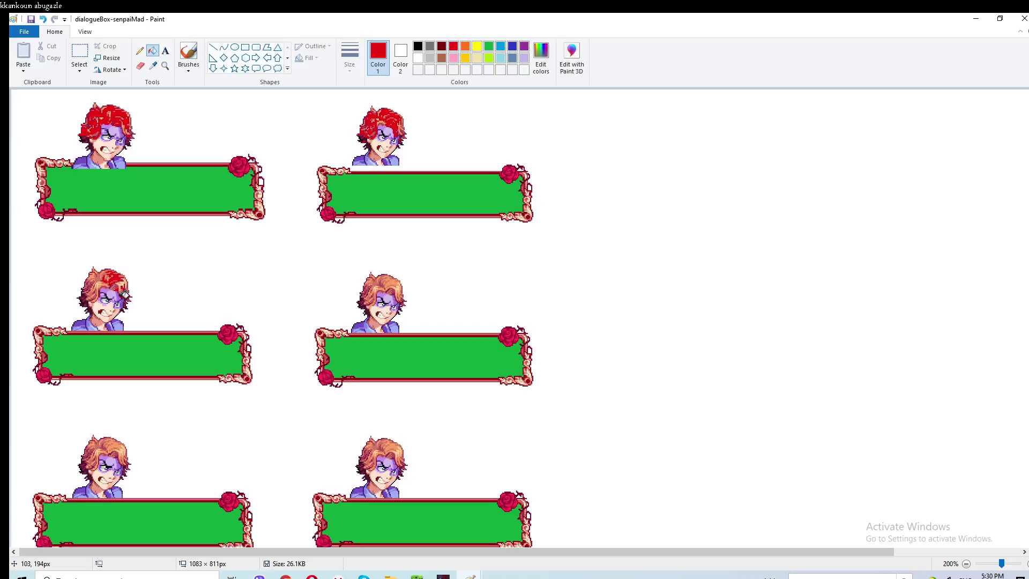
{"action": "left_click", "coordinate": [120, 285]}
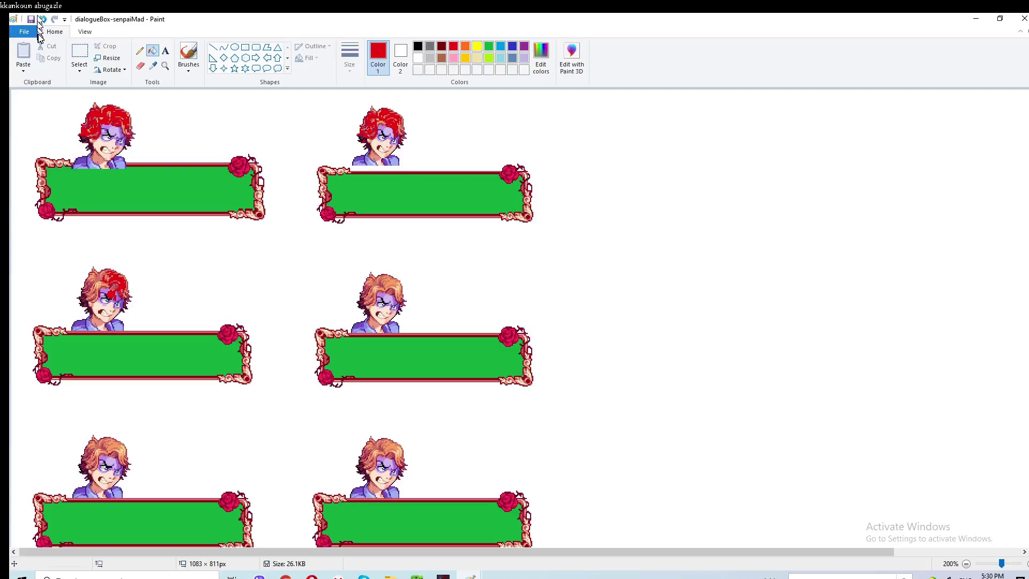
{"action": "left_click", "coordinate": [44, 19]}
{"action": "left_click", "coordinate": [44, 19]}
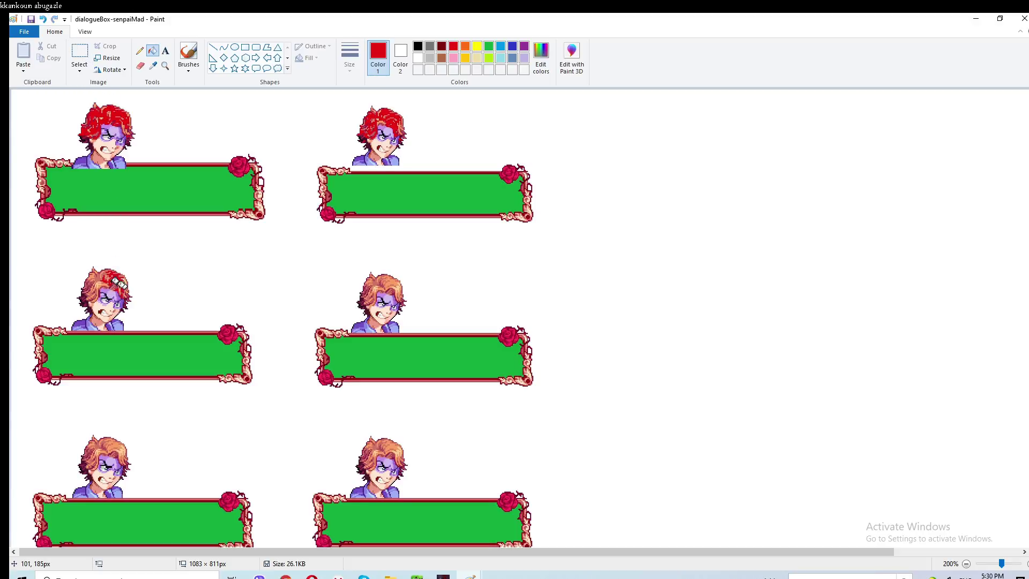
{"action": "left_click", "coordinate": [104, 276]}
{"action": "left_click", "coordinate": [93, 276]}
{"action": "left_click", "coordinate": [89, 288]}
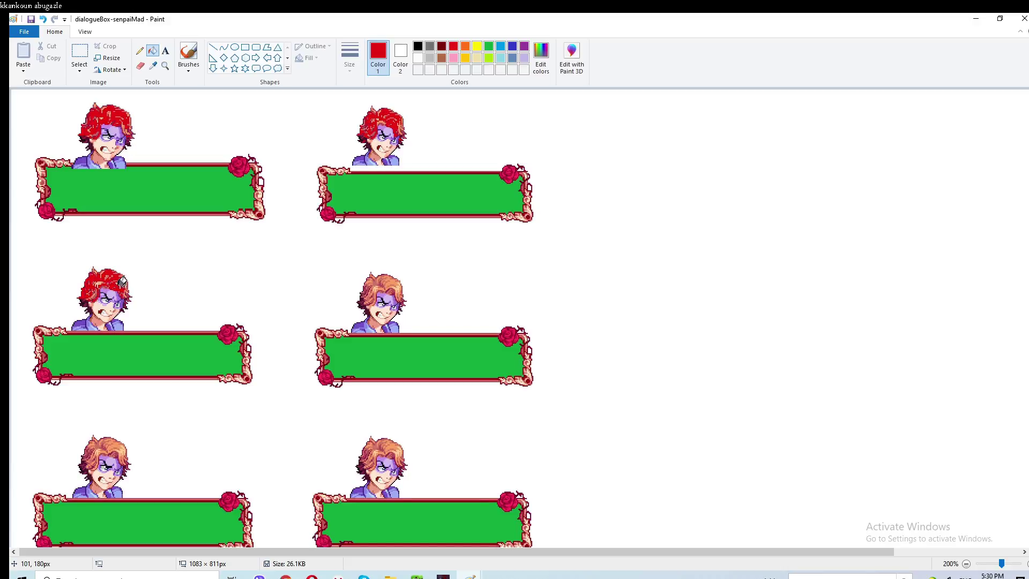
{"action": "left_click", "coordinate": [136, 287]}
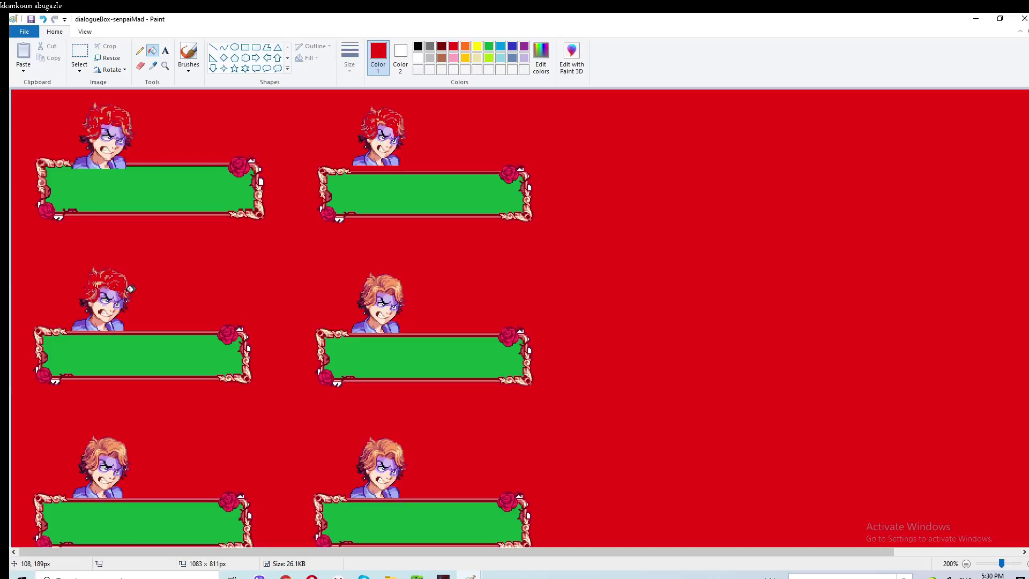
{"action": "left_click", "coordinate": [43, 19]}
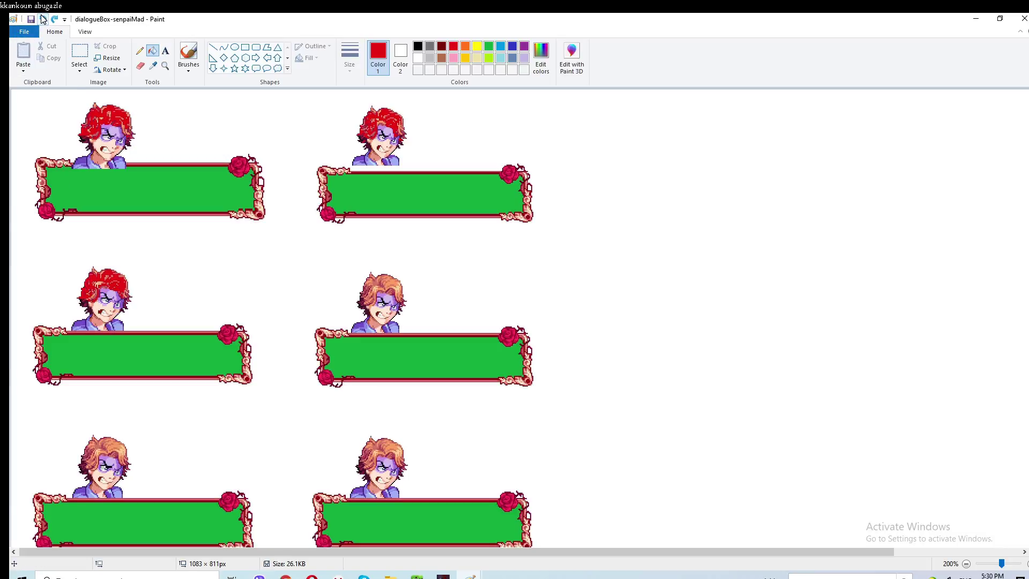
{"action": "left_click", "coordinate": [98, 200]}
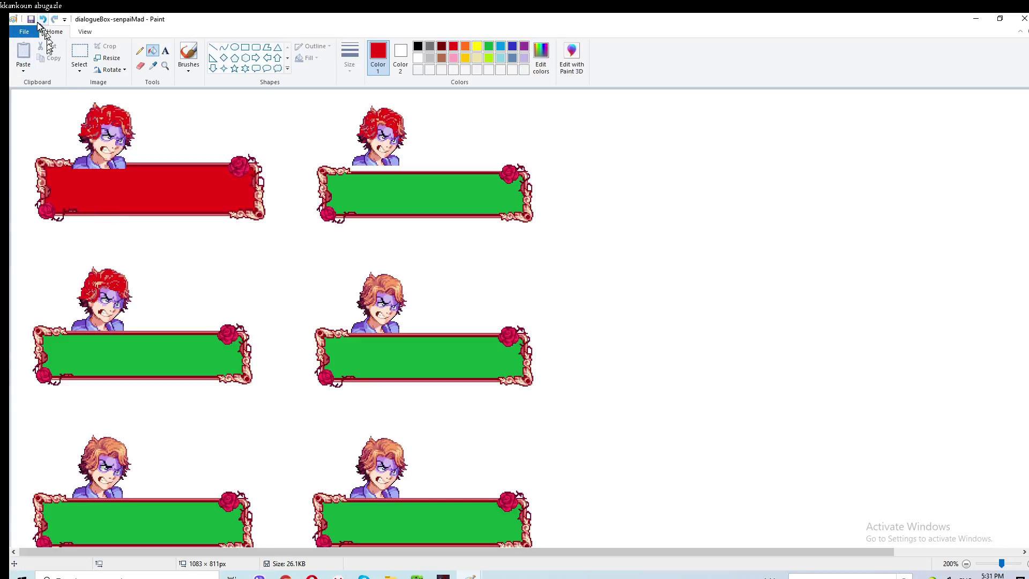
{"action": "left_click", "coordinate": [42, 20]}
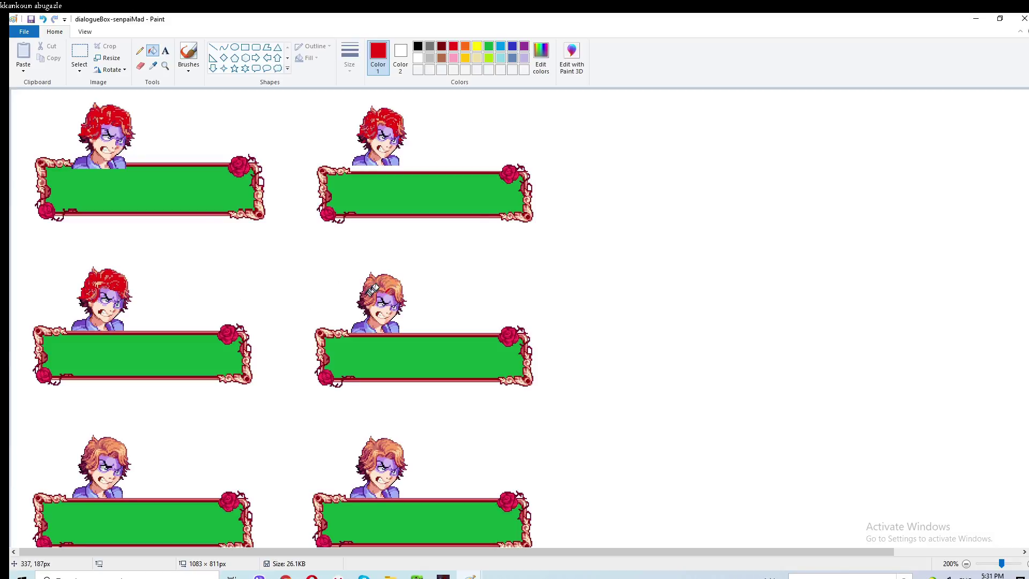
- Fill the hair of the middle-right character with red, undoing the stray background fills
{"action": "left_click", "coordinate": [388, 281]}
{"action": "left_click", "coordinate": [399, 286]}
{"action": "left_click", "coordinate": [354, 313]}
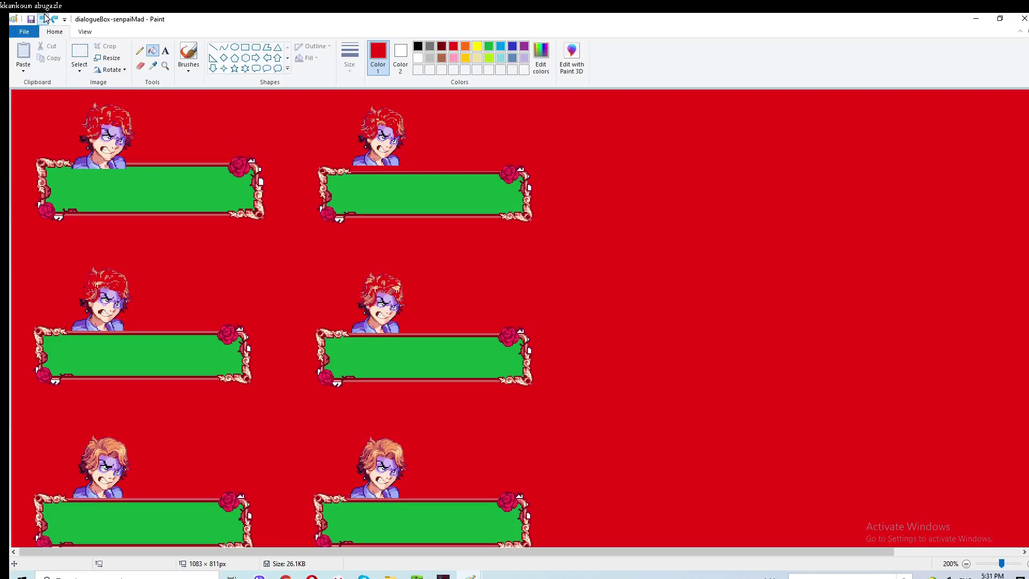
{"action": "left_click", "coordinate": [43, 19]}
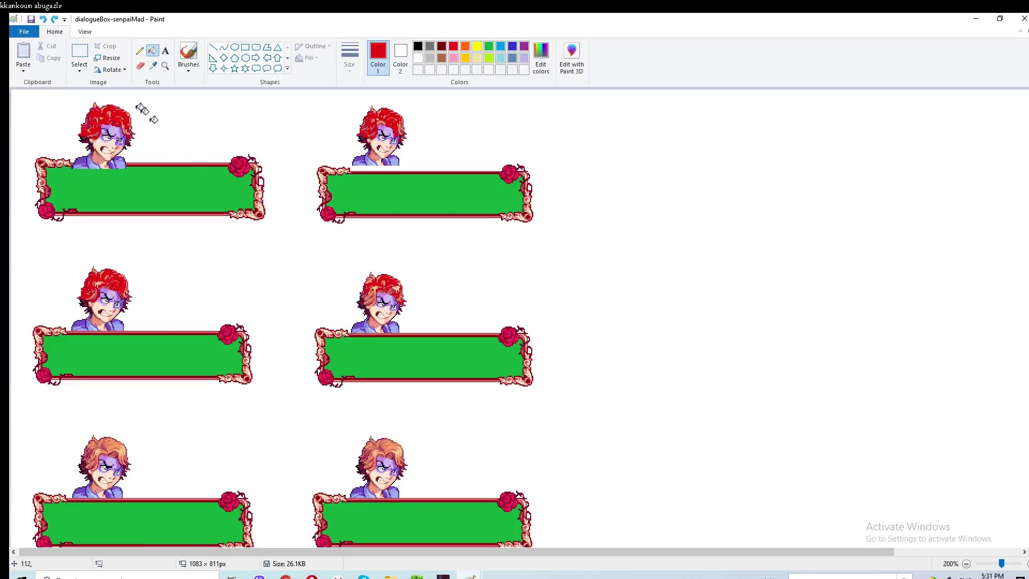
{"action": "left_click", "coordinate": [366, 299]}
{"action": "left_click", "coordinate": [365, 278]}
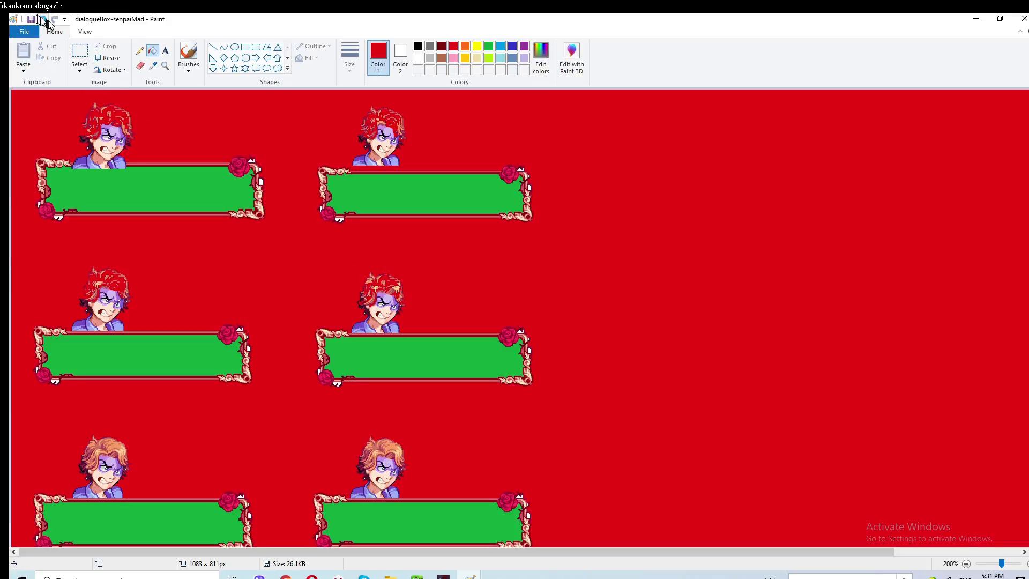
{"action": "left_click", "coordinate": [43, 20]}
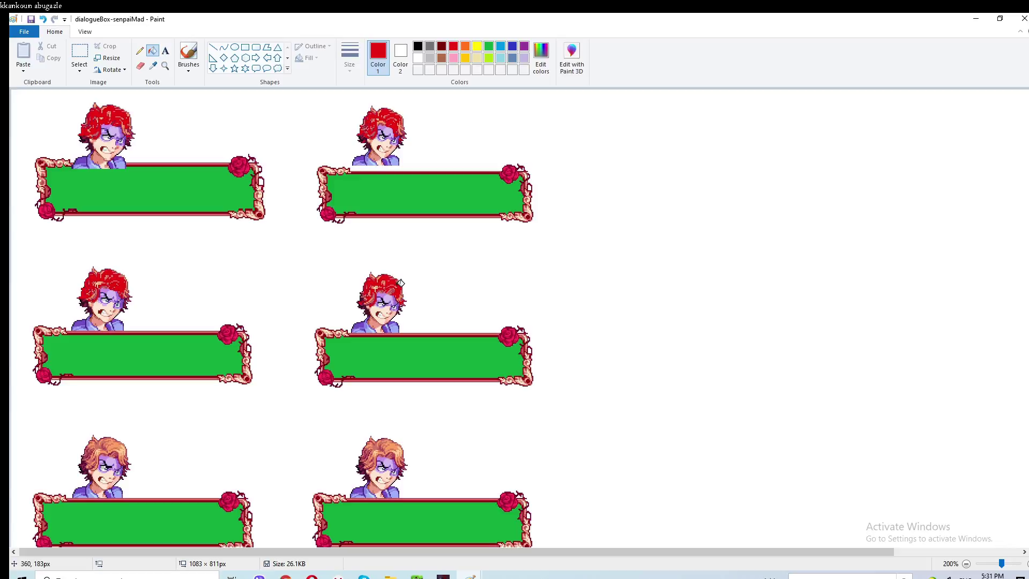
- Fill the hair of the lower-right character with red, undoing the stray background fill
{"action": "scroll", "coordinate": [273, 316], "scroll_direction": "down", "scroll_amount": 3}
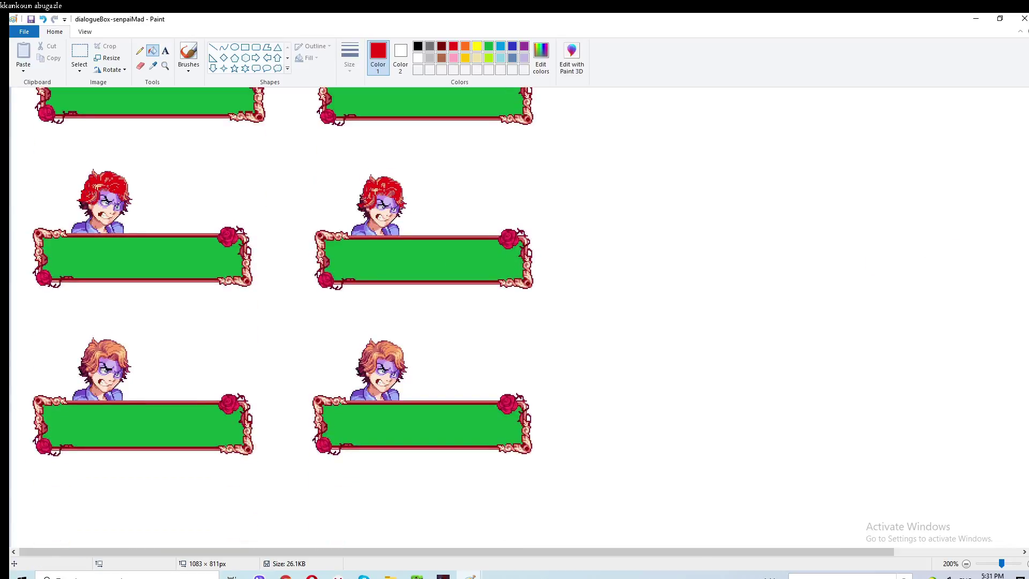
{"action": "left_click", "coordinate": [399, 348]}
{"action": "left_click", "coordinate": [357, 362]}
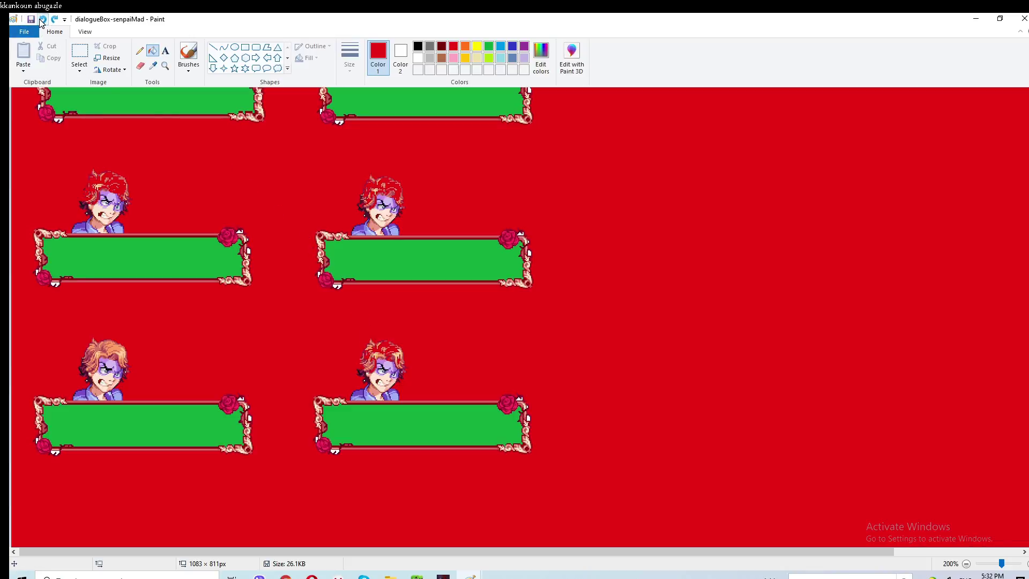
{"action": "left_click", "coordinate": [42, 20]}
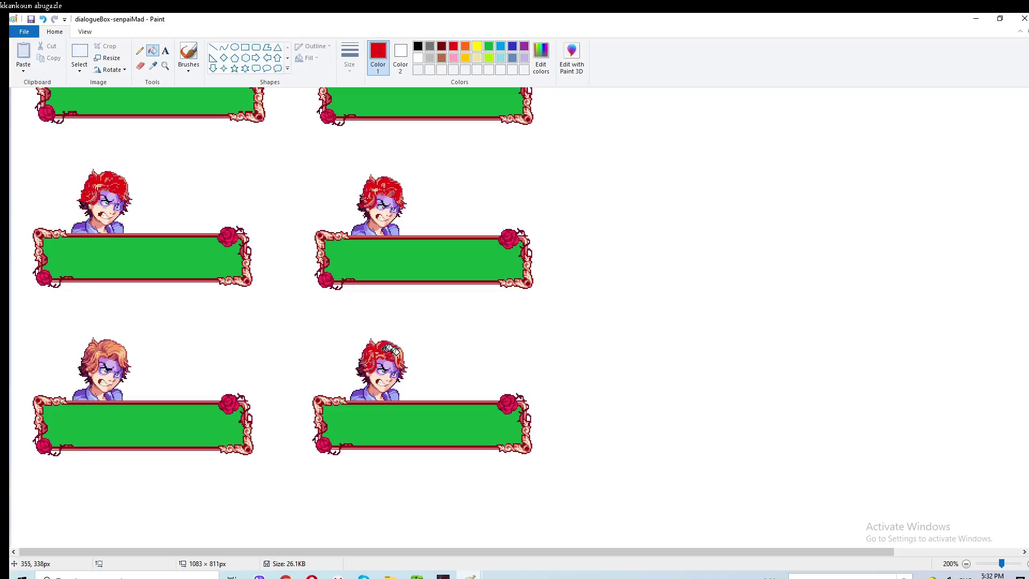
{"action": "left_click", "coordinate": [397, 352]}
- Fill the hair of the lower-left character with red, undo the stray background fill, and save and close the image
{"action": "scroll", "coordinate": [460, 339], "scroll_direction": "up", "scroll_amount": 3}
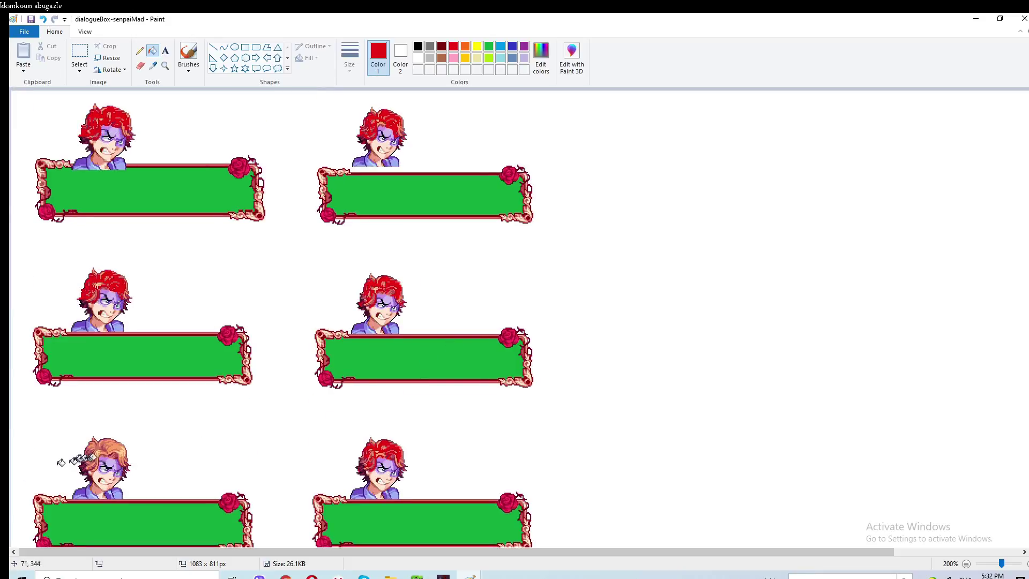
{"action": "left_click", "coordinate": [118, 448]}
{"action": "left_click", "coordinate": [105, 453]}
{"action": "left_click", "coordinate": [88, 462]}
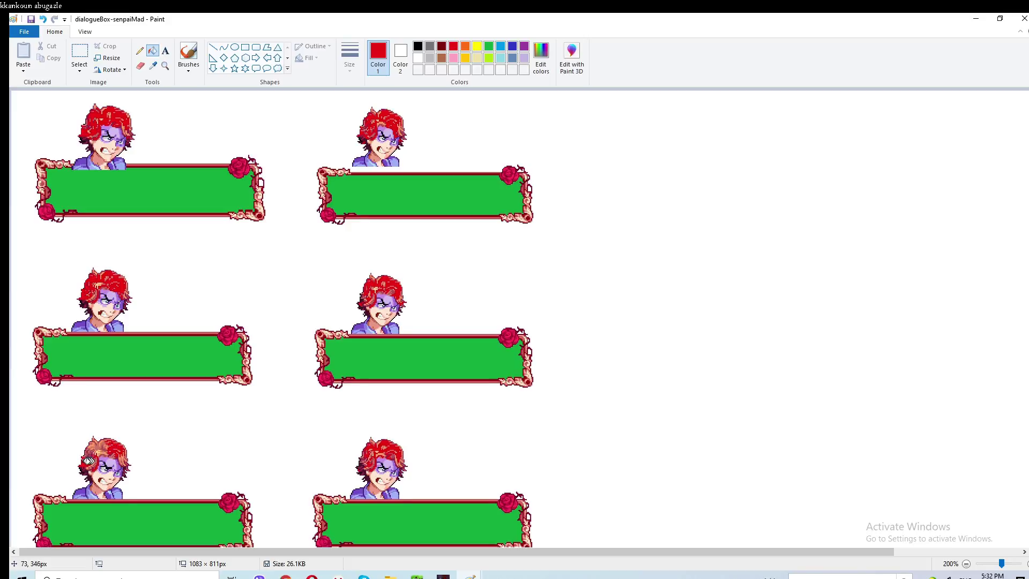
{"action": "left_click", "coordinate": [100, 443]}
{"action": "left_click", "coordinate": [90, 450]}
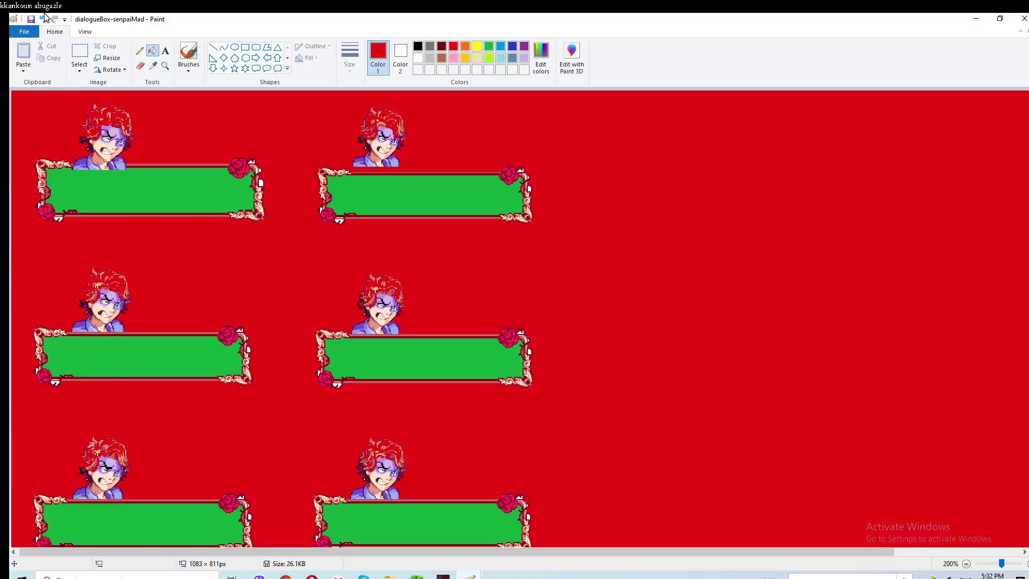
{"action": "left_click", "coordinate": [45, 19]}
{"action": "left_click", "coordinate": [44, 19]}
{"action": "left_click", "coordinate": [45, 20]}
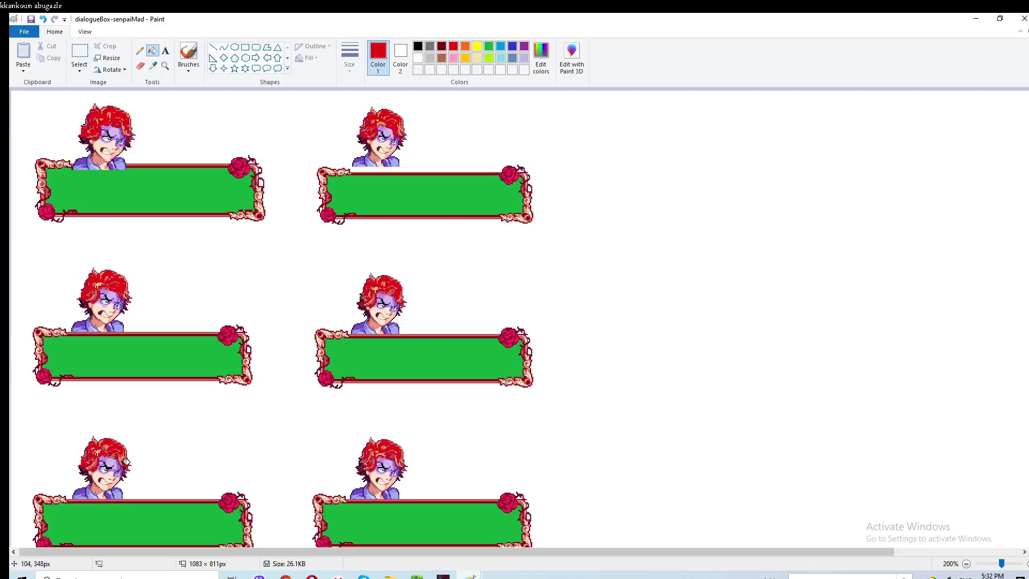
{"action": "left_click", "coordinate": [1024, 18]}
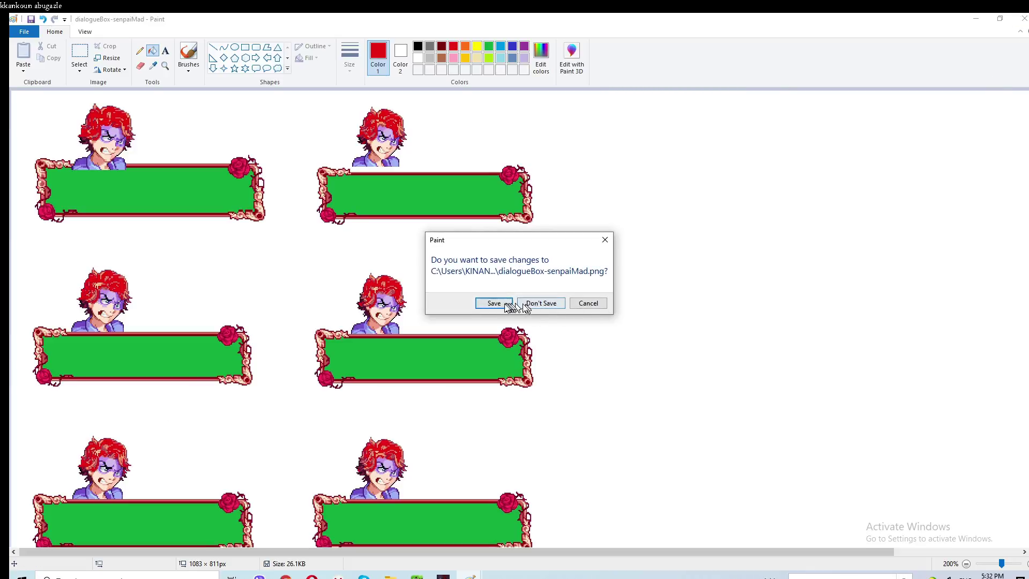
{"action": "left_click", "coordinate": [504, 304]}
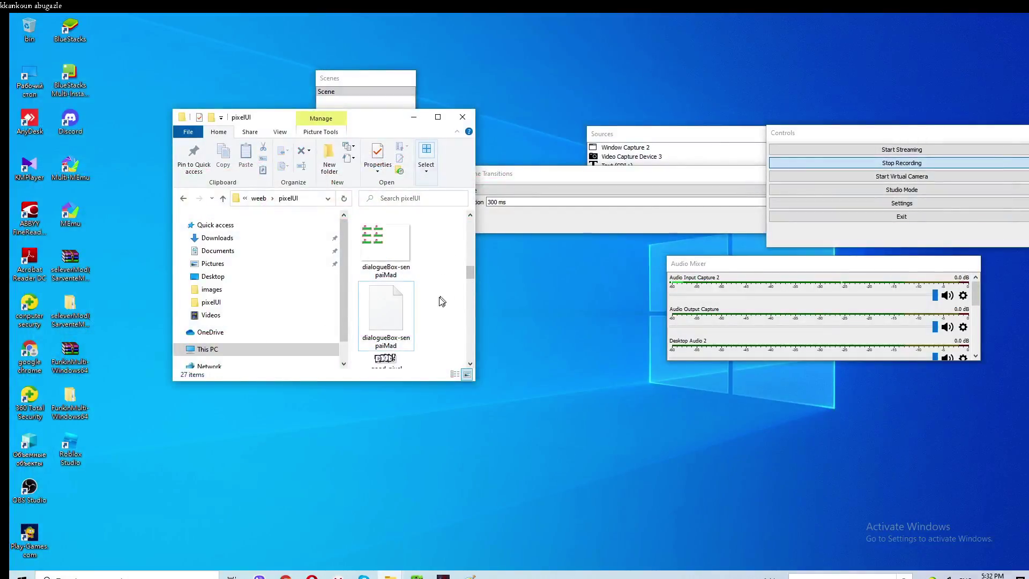
- Preview the good-pixel image from the pixelUI folder and close the preview
{"action": "scroll", "coordinate": [429, 310], "scroll_direction": "down", "scroll_amount": 2}
{"action": "scroll", "coordinate": [426, 312], "scroll_direction": "up", "scroll_amount": 2}
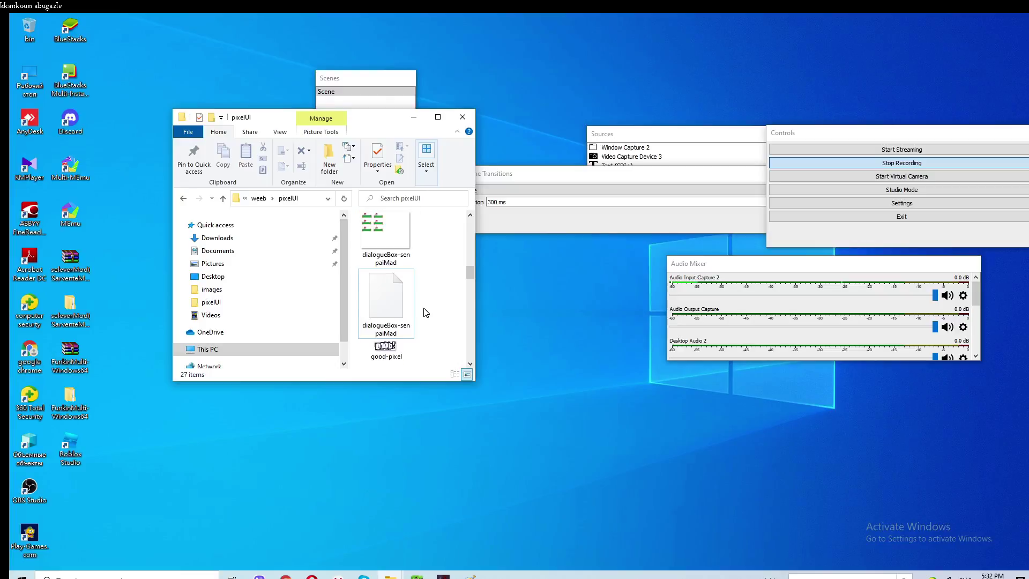
{"action": "double_click", "coordinate": [405, 348]}
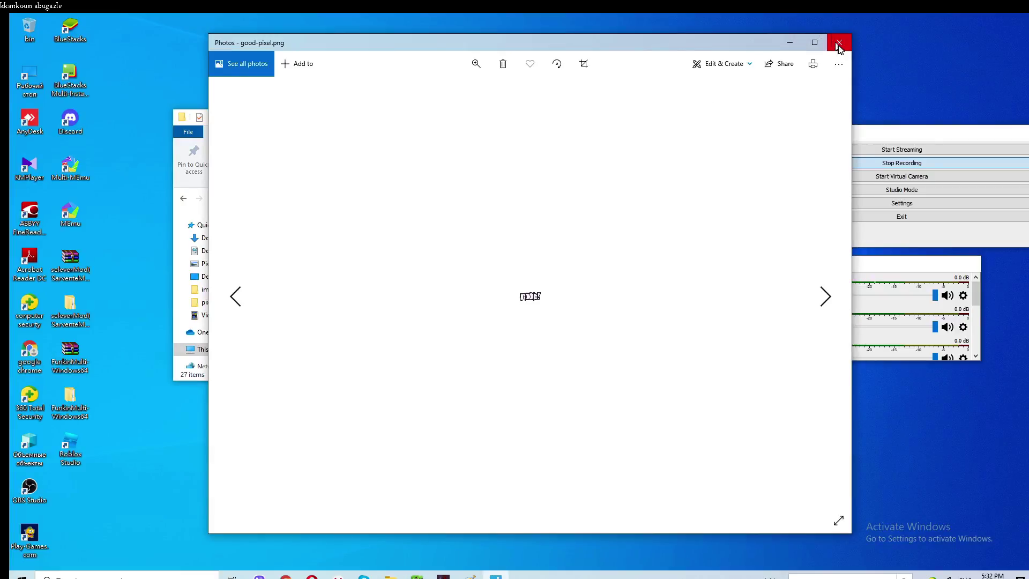
{"action": "left_click", "coordinate": [839, 44]}
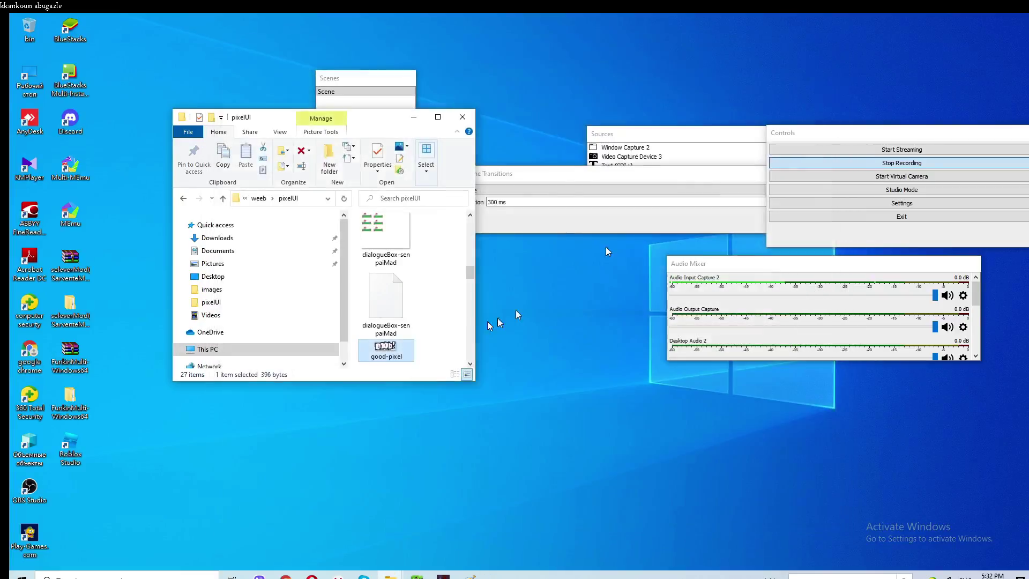
- Open the good-pixel image for editing in Paint and enlarge its canvas to about 1914 × 935 px
{"action": "right_click", "coordinate": [384, 358]}
{"action": "left_click", "coordinate": [498, 209]}
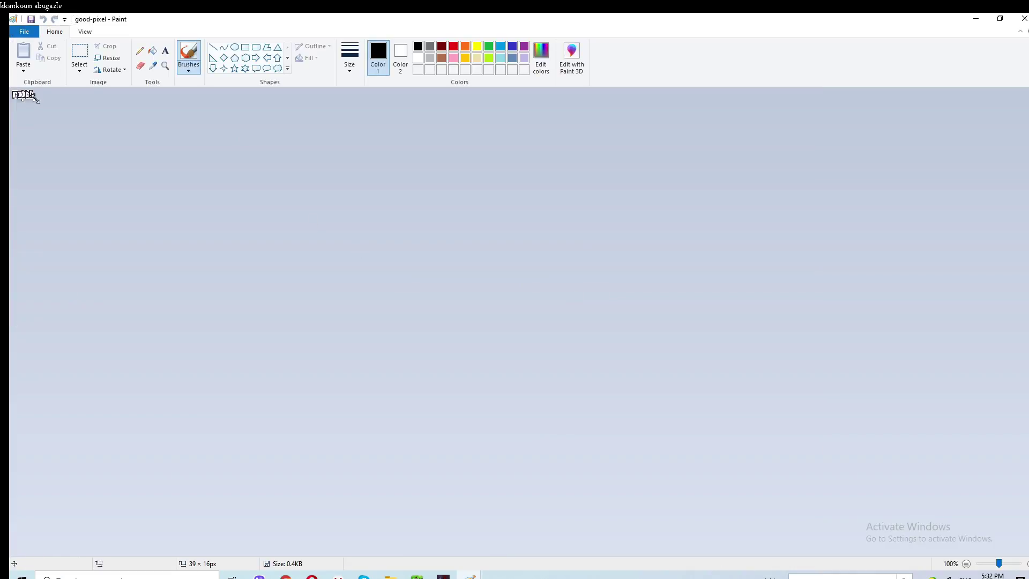
{"action": "left_click_drag", "start_coordinate": [36, 98], "coordinate": [1026, 555]}
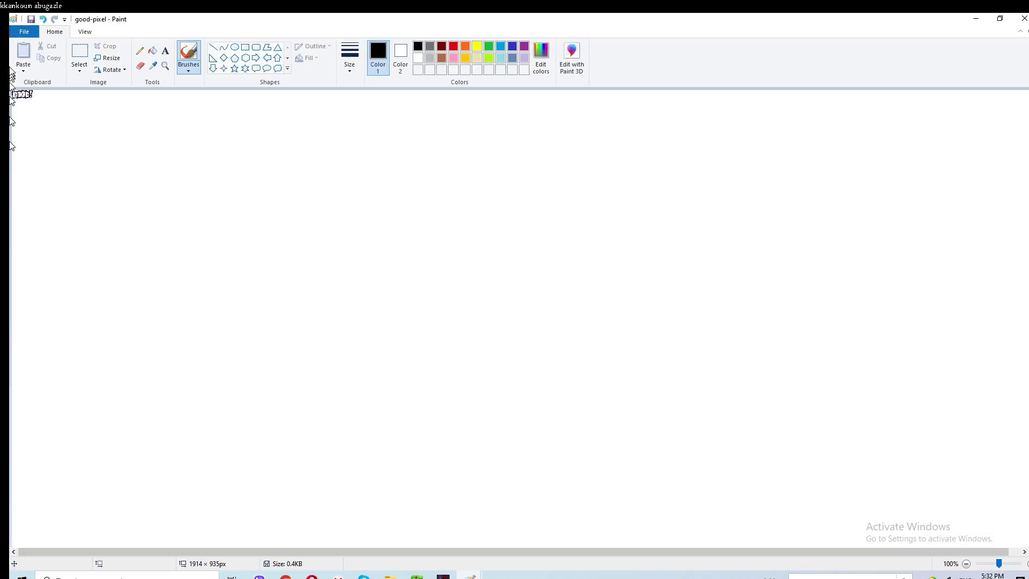
- Fill the pale letters of the word GOOD with green
{"action": "left_click", "coordinate": [165, 66]}
{"action": "left_click", "coordinate": [24, 96]}
{"action": "left_click", "coordinate": [32, 104]}
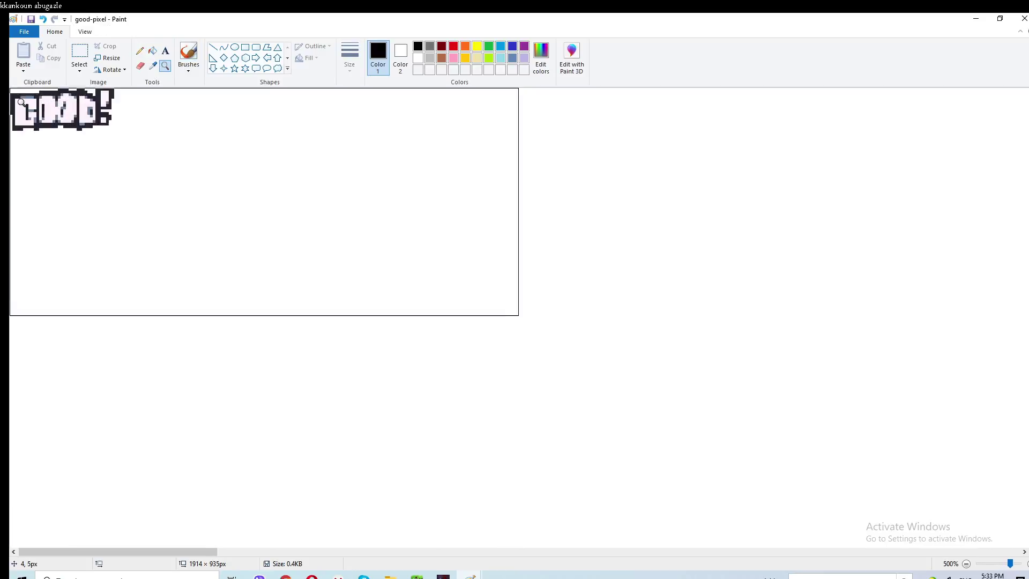
{"action": "left_click", "coordinate": [37, 108]}
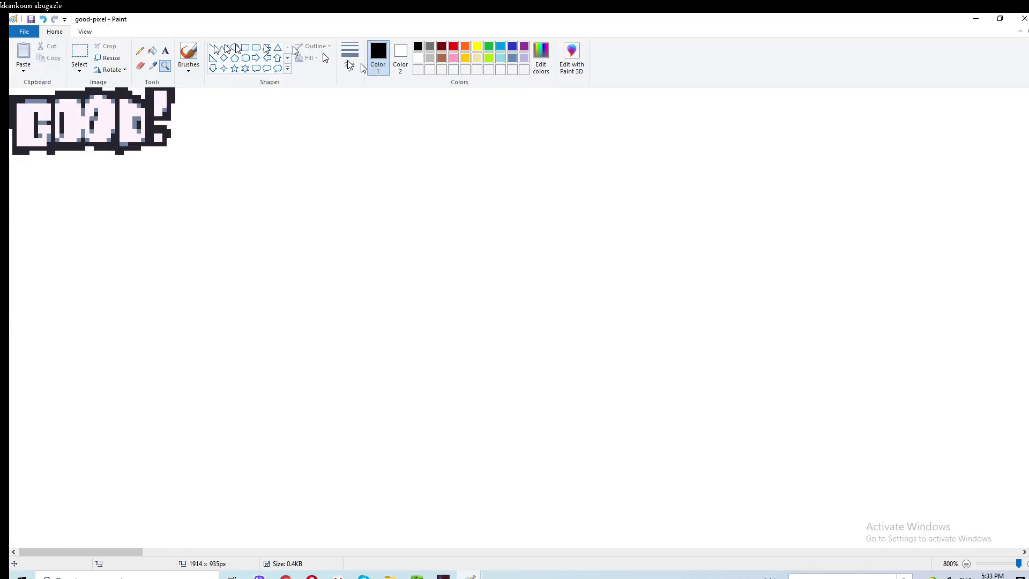
{"action": "left_click", "coordinate": [153, 50]}
{"action": "left_click", "coordinate": [453, 46]}
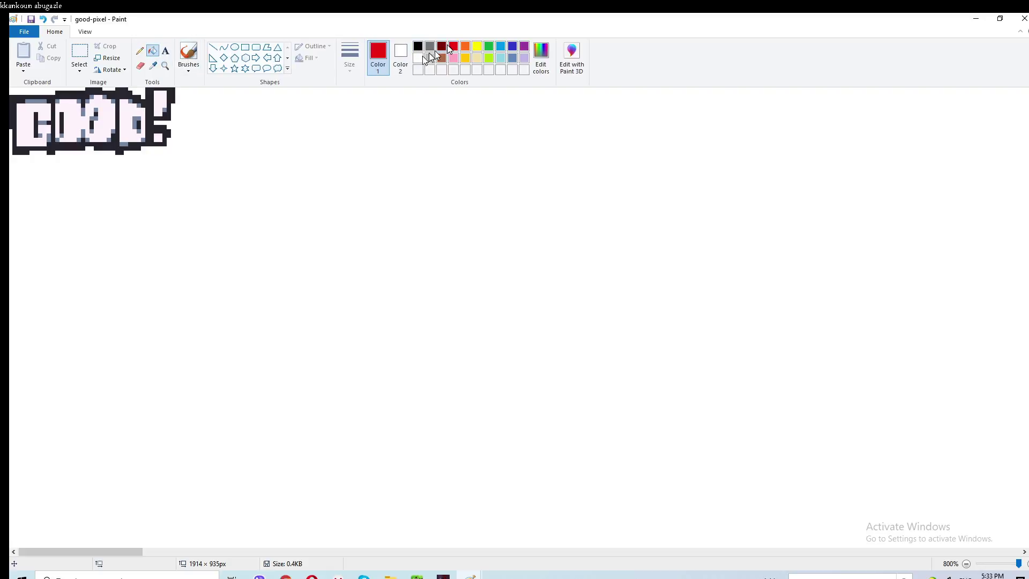
{"action": "left_click", "coordinate": [488, 46]}
{"action": "left_click", "coordinate": [32, 130]}
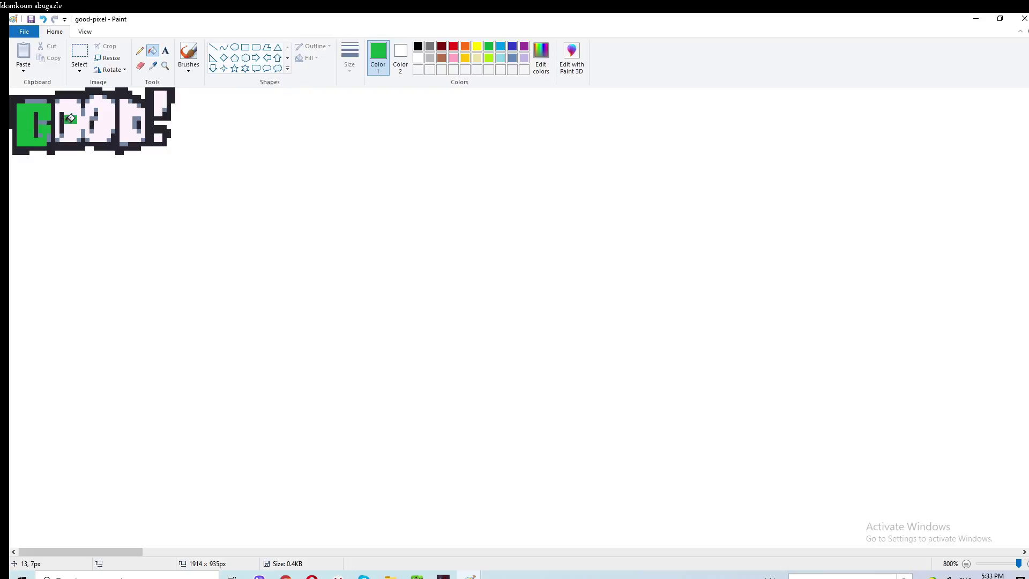
{"action": "left_click", "coordinate": [67, 123]}
{"action": "left_click", "coordinate": [96, 117]}
{"action": "left_click", "coordinate": [135, 112]}
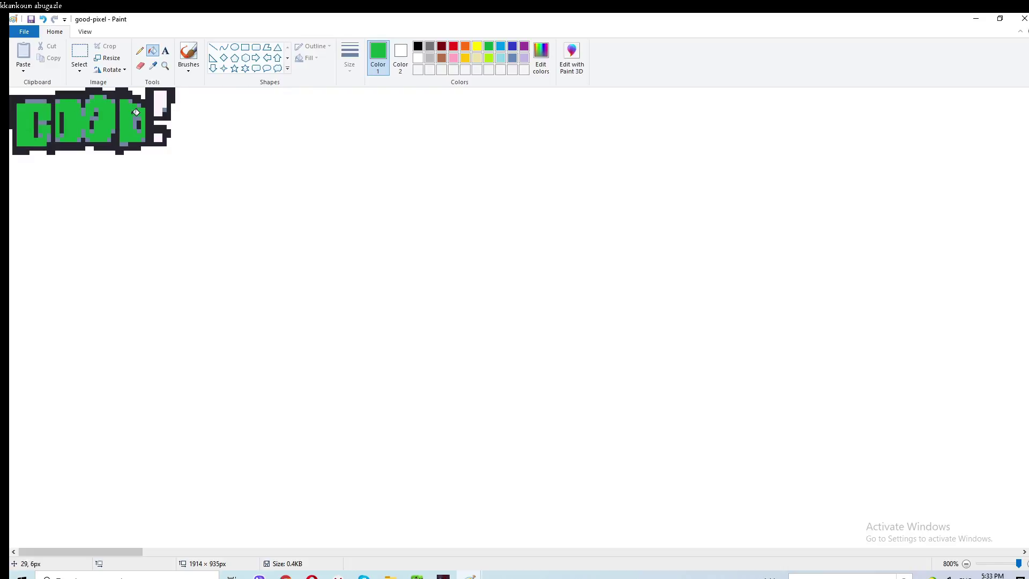
- Fill both parts of the exclamation mark with green, and save and close the good-pixel image
{"action": "left_click", "coordinate": [1023, 18]}
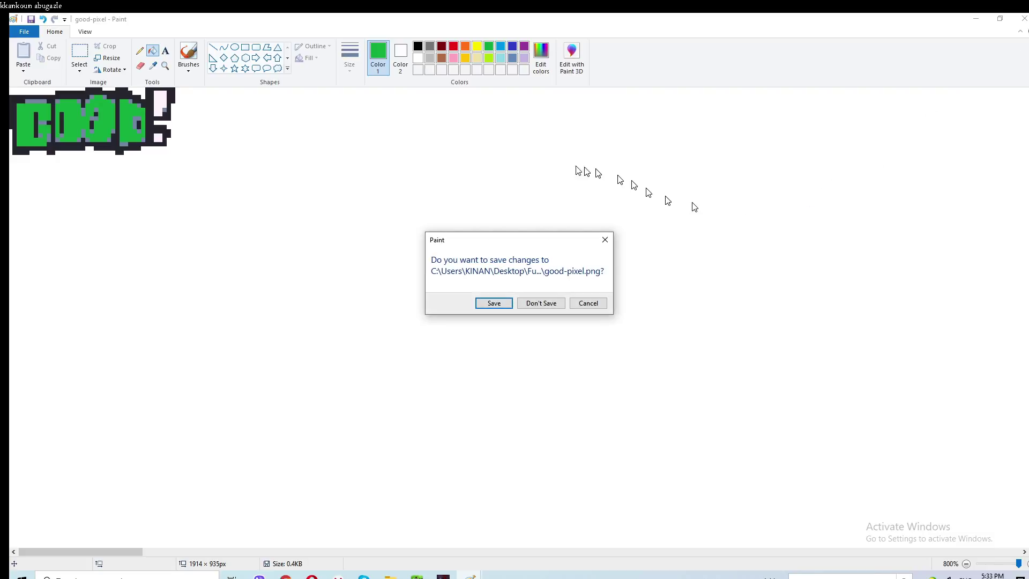
{"action": "left_click", "coordinate": [605, 239]}
{"action": "left_click", "coordinate": [161, 102]}
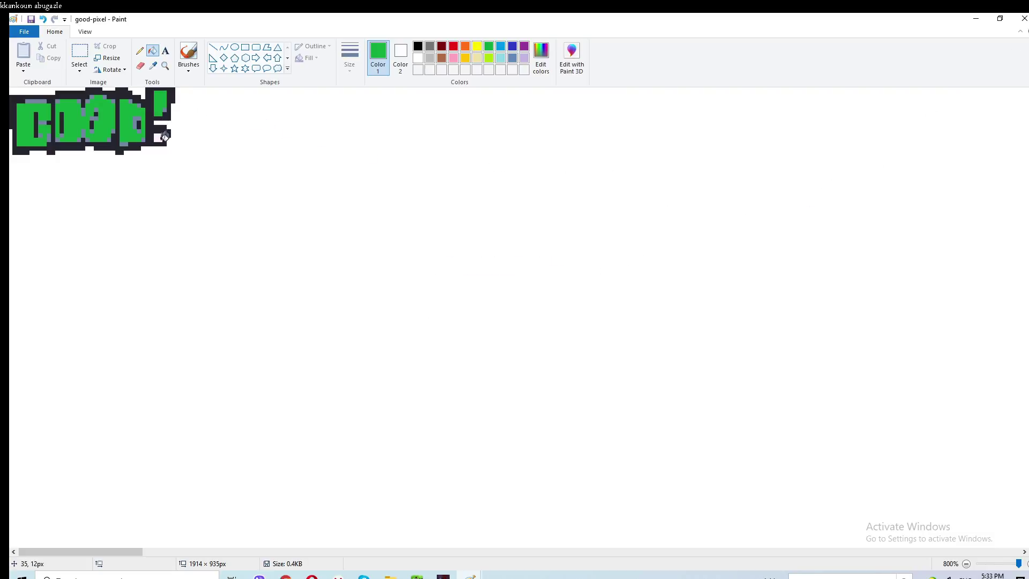
{"action": "left_click", "coordinate": [1024, 19]}
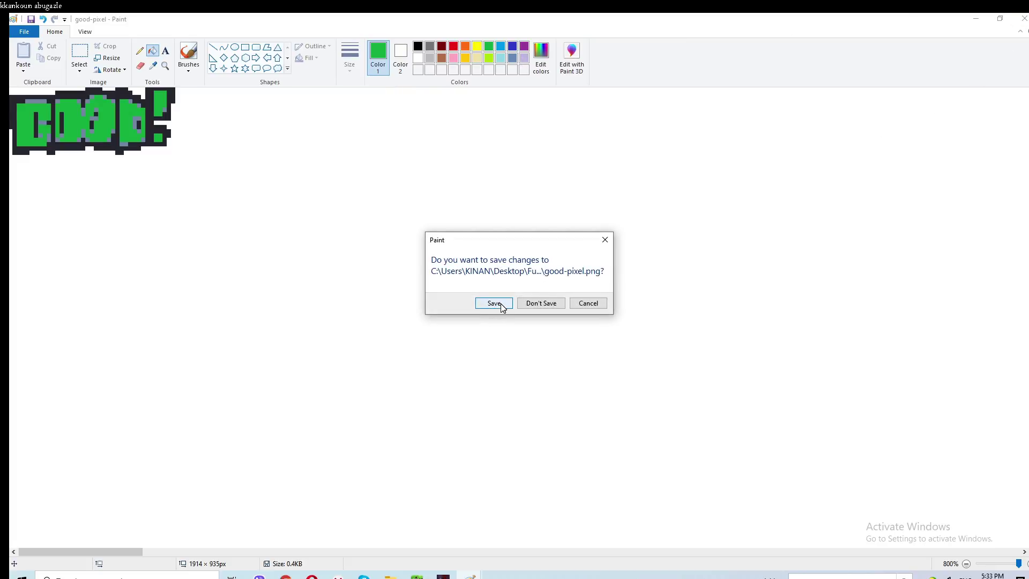
{"action": "left_click", "coordinate": [494, 303]}
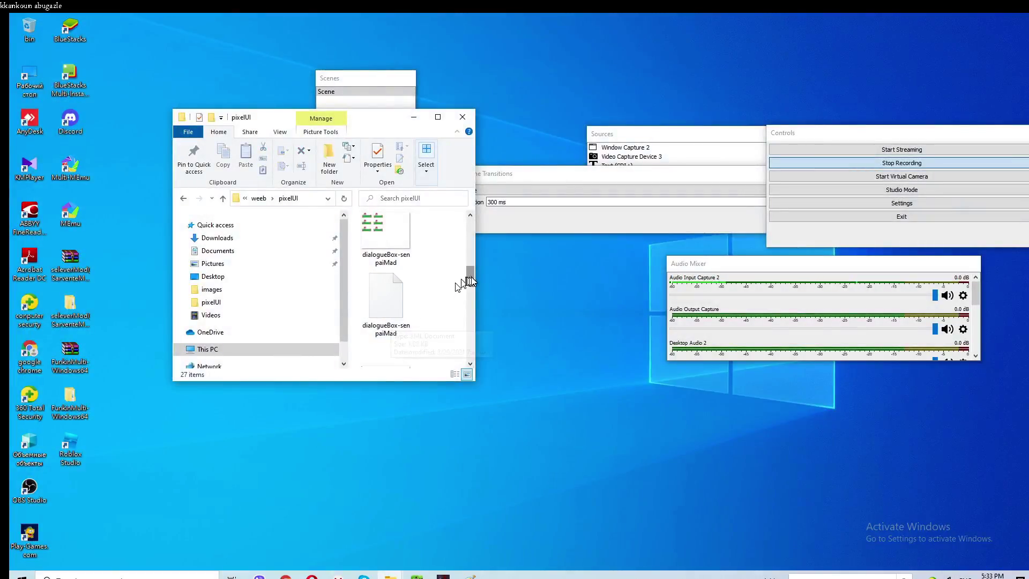
- Preview the set-pixel image from the pixelUI folder and close the preview
{"action": "scroll", "coordinate": [456, 283], "scroll_direction": "down", "scroll_amount": 5}
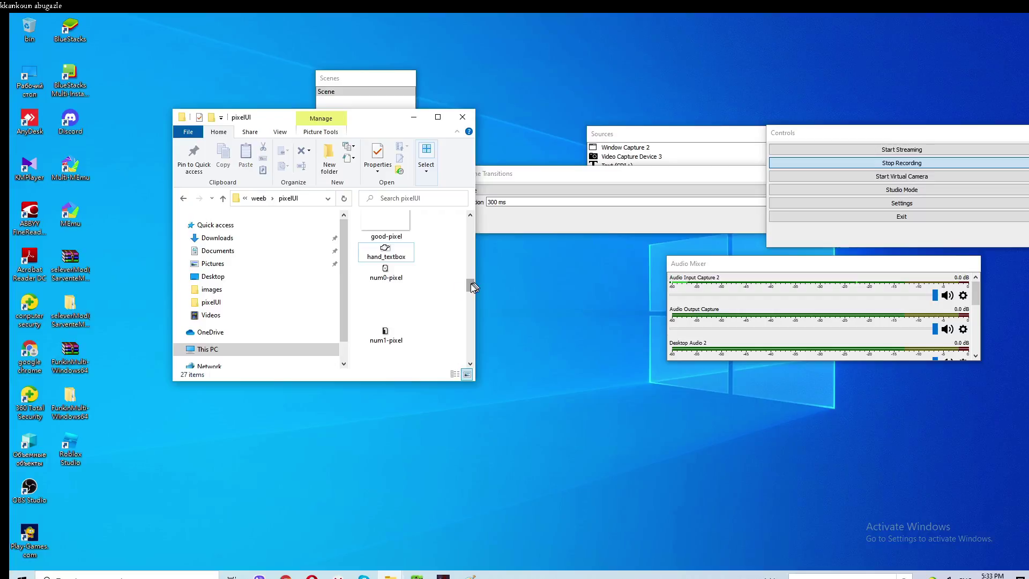
{"action": "left_click_drag", "start_coordinate": [471, 285], "coordinate": [482, 348]}
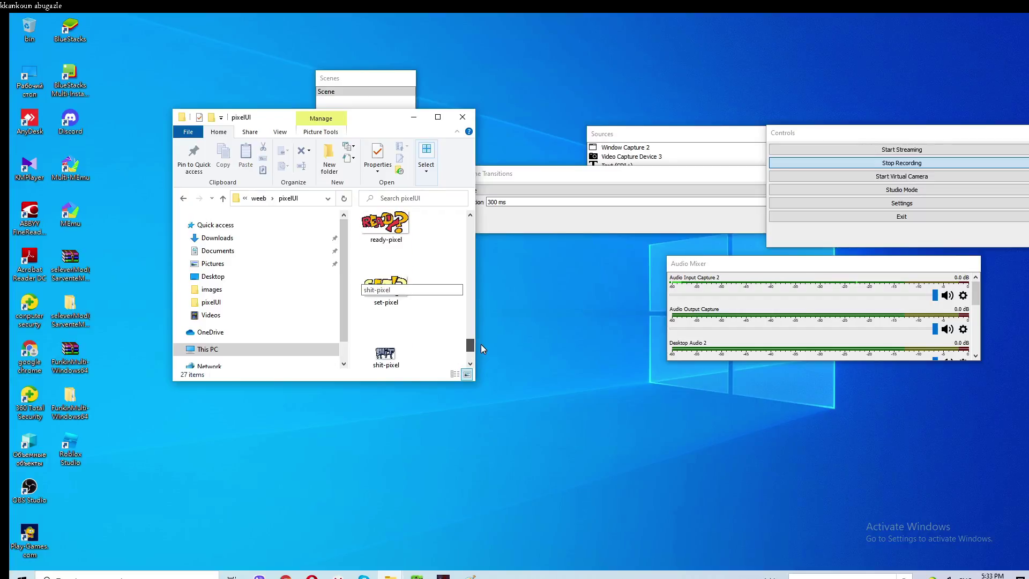
{"action": "left_click", "coordinate": [405, 299]}
{"action": "double_click", "coordinate": [405, 299]}
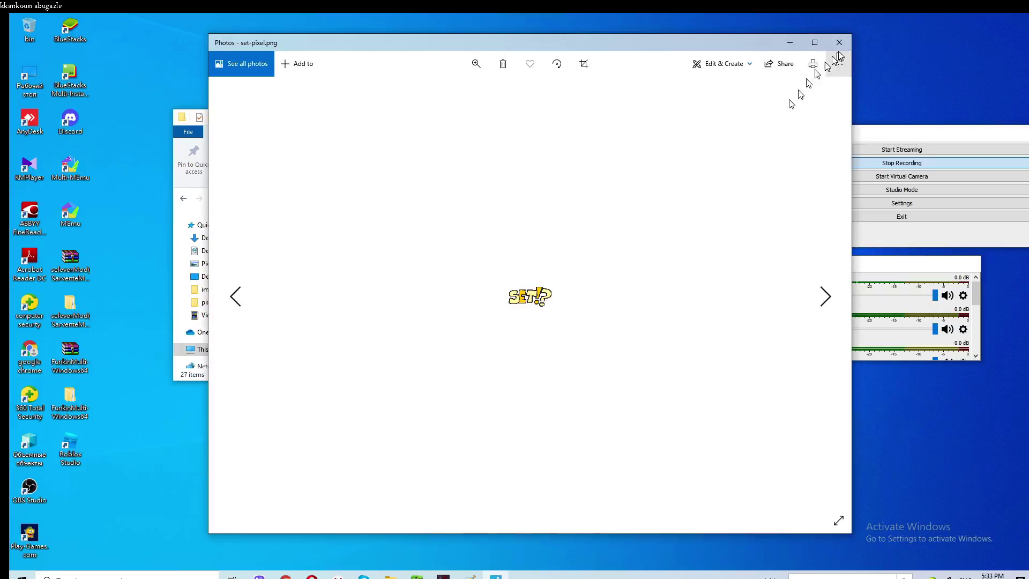
{"action": "left_click", "coordinate": [843, 51]}
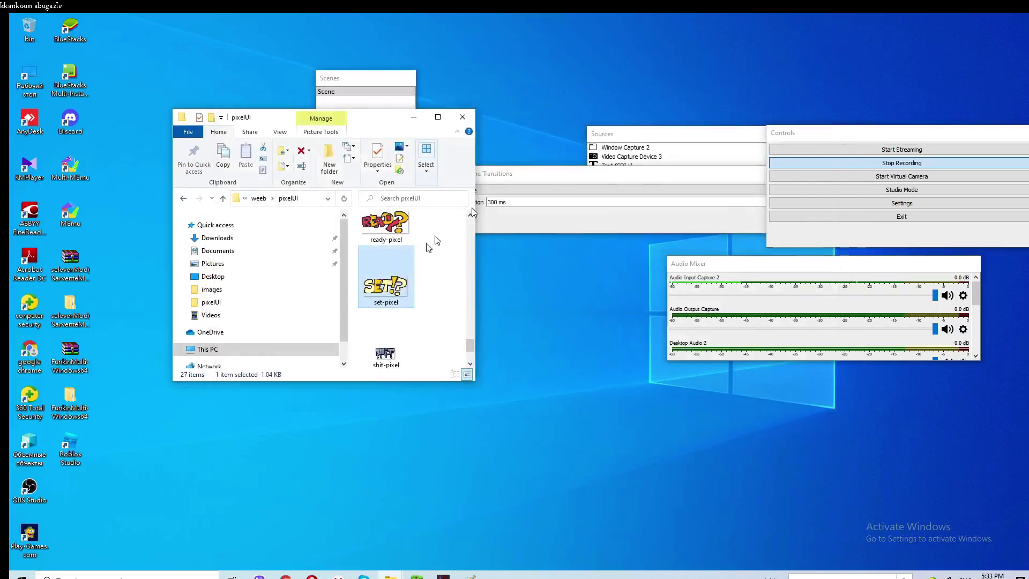
- Open the set-pixel image for editing in Paint and enlarge its canvas to about 1914 × 935 px
{"action": "right_click", "coordinate": [380, 290]}
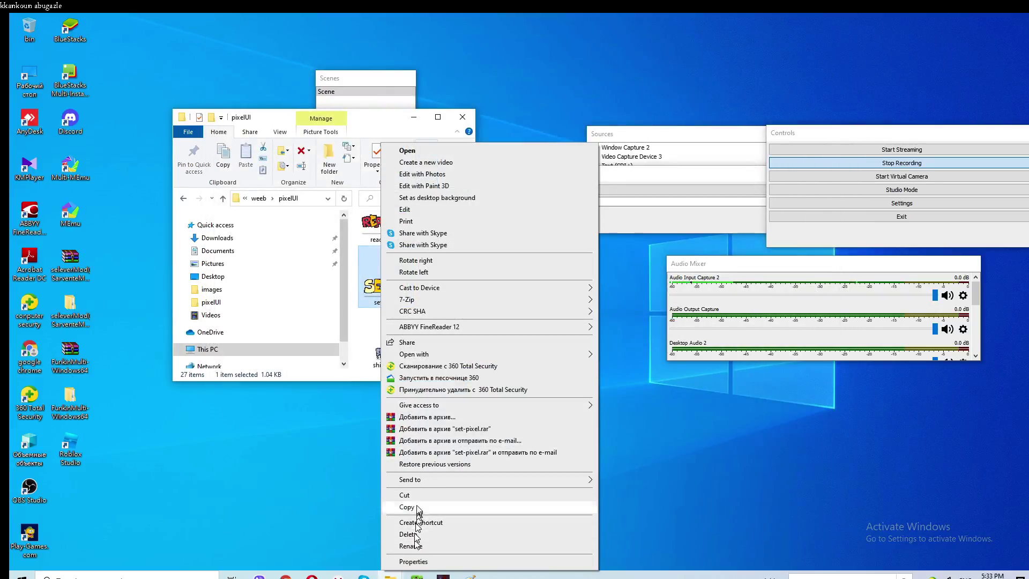
{"action": "left_click", "coordinate": [411, 209]}
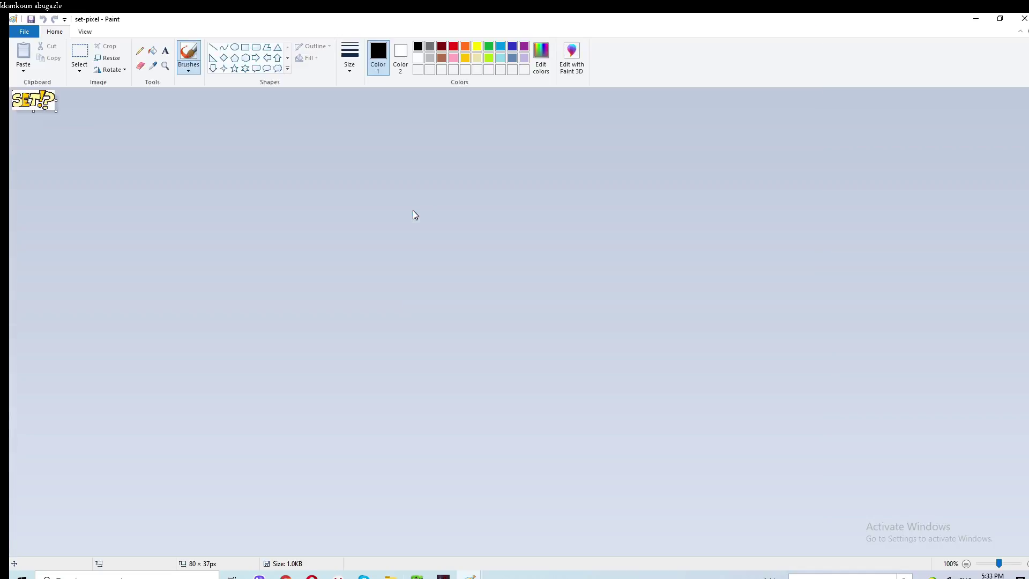
{"action": "left_click_drag", "start_coordinate": [57, 109], "coordinate": [1028, 578]}
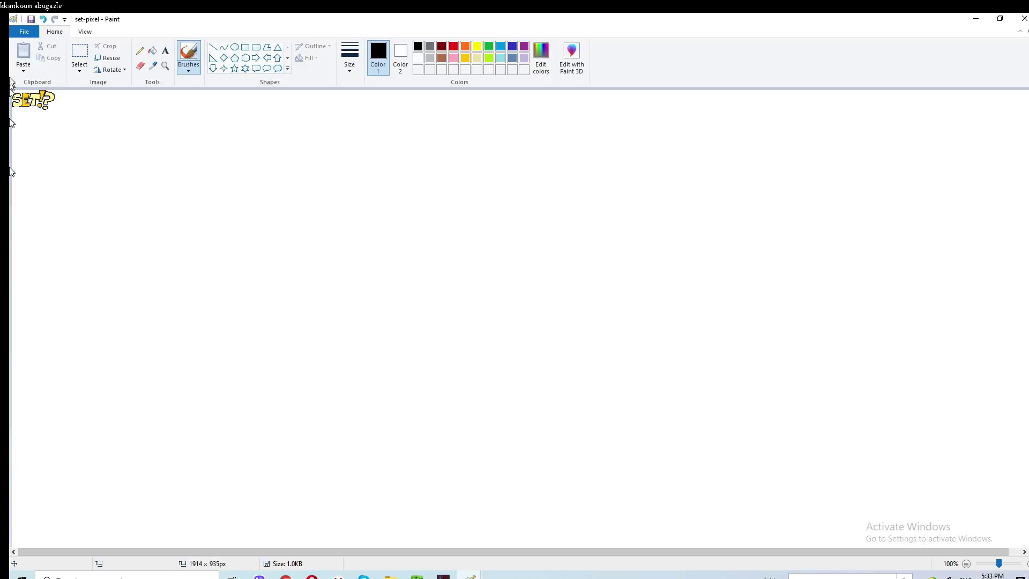
- Fill the letter S of the word SET with lime and the letter E with green
{"action": "left_click", "coordinate": [164, 65]}
{"action": "left_click", "coordinate": [30, 96]}
{"action": "left_click", "coordinate": [30, 95]}
{"action": "left_click", "coordinate": [31, 94]}
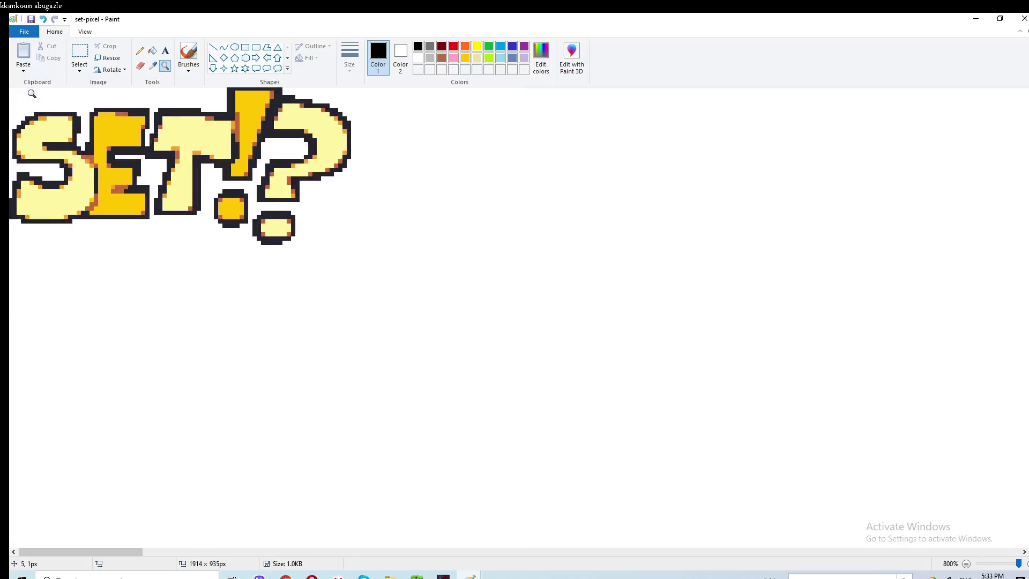
{"action": "left_click", "coordinate": [188, 56]}
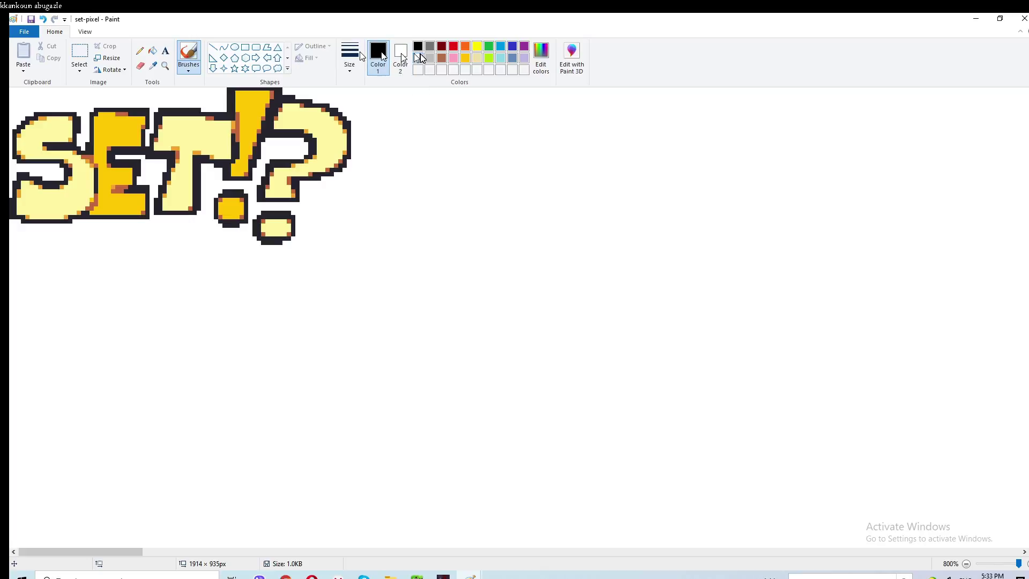
{"action": "left_click", "coordinate": [152, 51]}
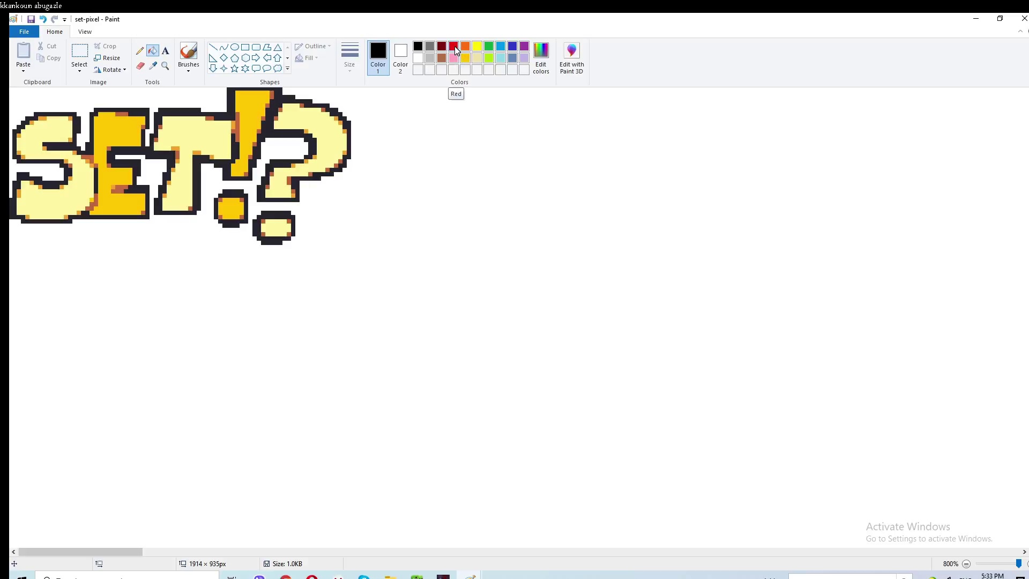
{"action": "left_click", "coordinate": [486, 47]}
{"action": "left_click", "coordinate": [489, 57]}
{"action": "left_click", "coordinate": [59, 124]}
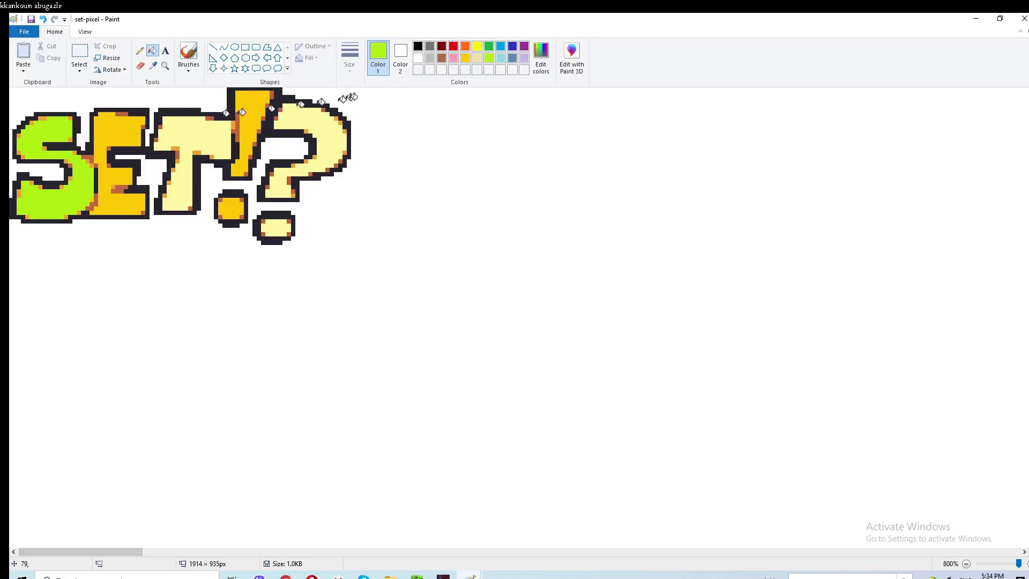
{"action": "left_click", "coordinate": [488, 48]}
{"action": "left_click", "coordinate": [131, 129]}
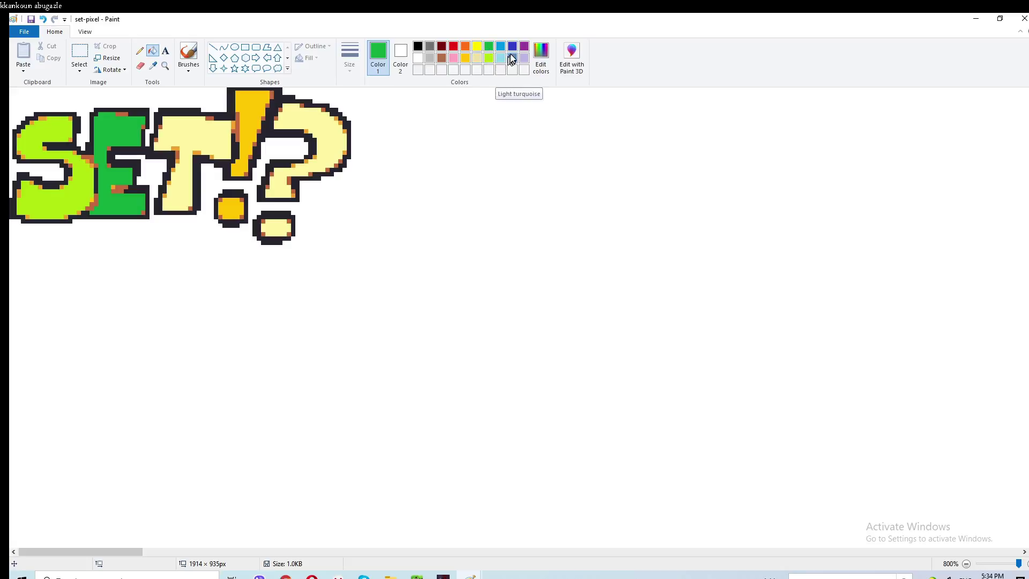
- Pick the light green basic colour (RGB 128, 255, 128) and fill the letter T with it
{"action": "left_click", "coordinate": [541, 56]}
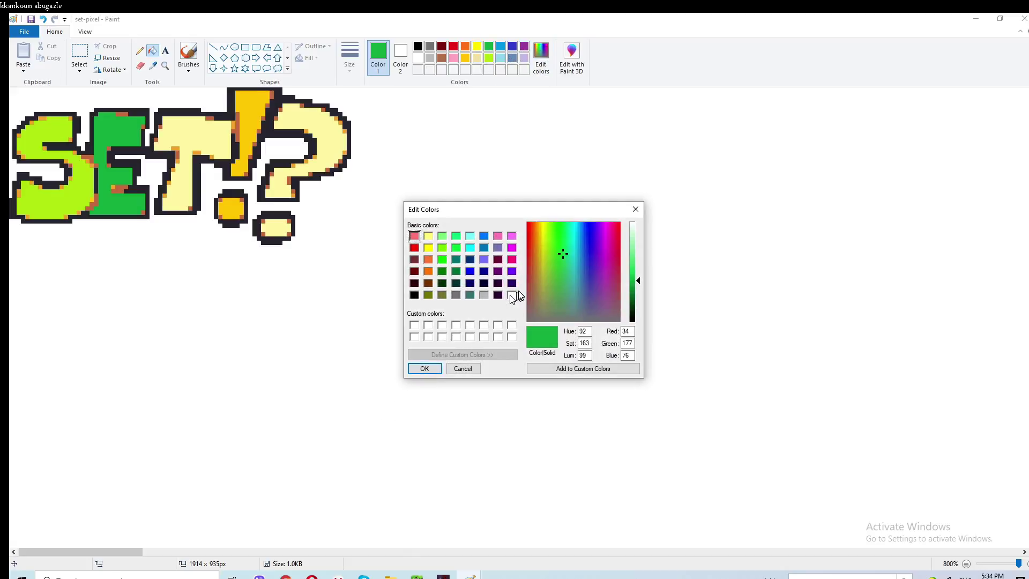
{"action": "left_click", "coordinate": [444, 248]}
{"action": "left_click", "coordinate": [442, 236]}
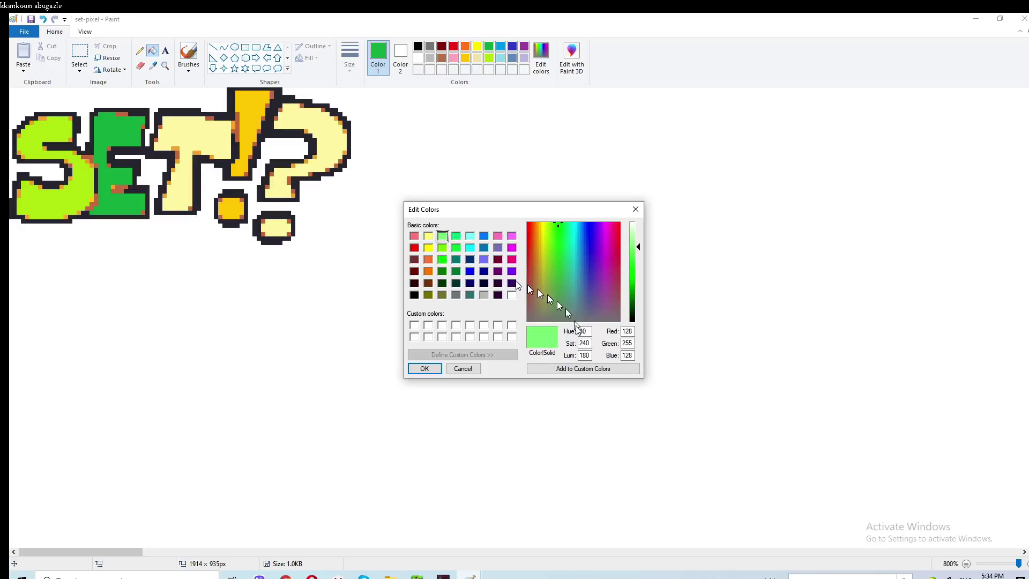
{"action": "left_click", "coordinate": [429, 366]}
{"action": "left_click", "coordinate": [197, 137]}
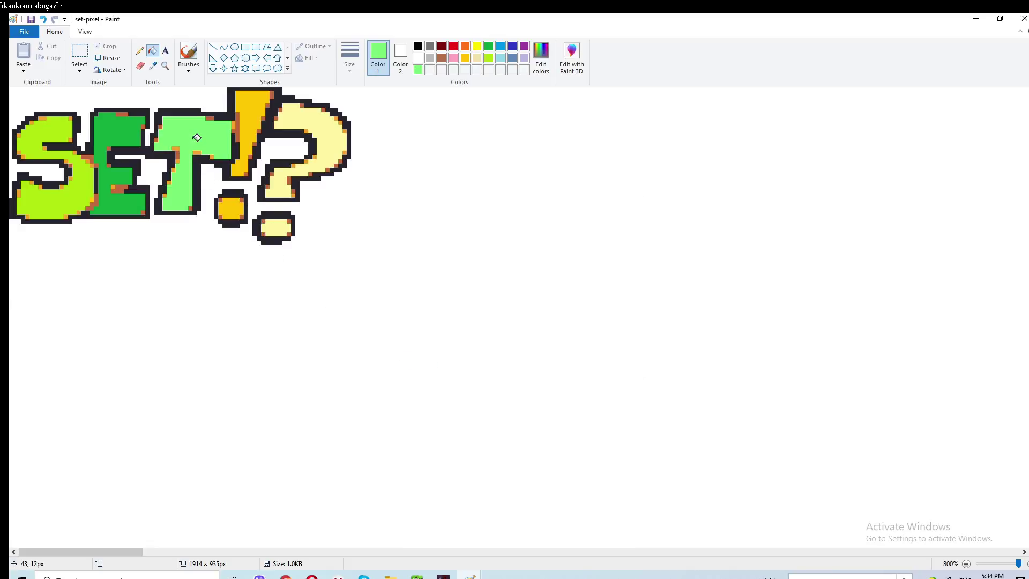
- Fill the exclamation mark and its dot with green
{"action": "left_click", "coordinate": [489, 56]}
{"action": "left_click", "coordinate": [492, 48]}
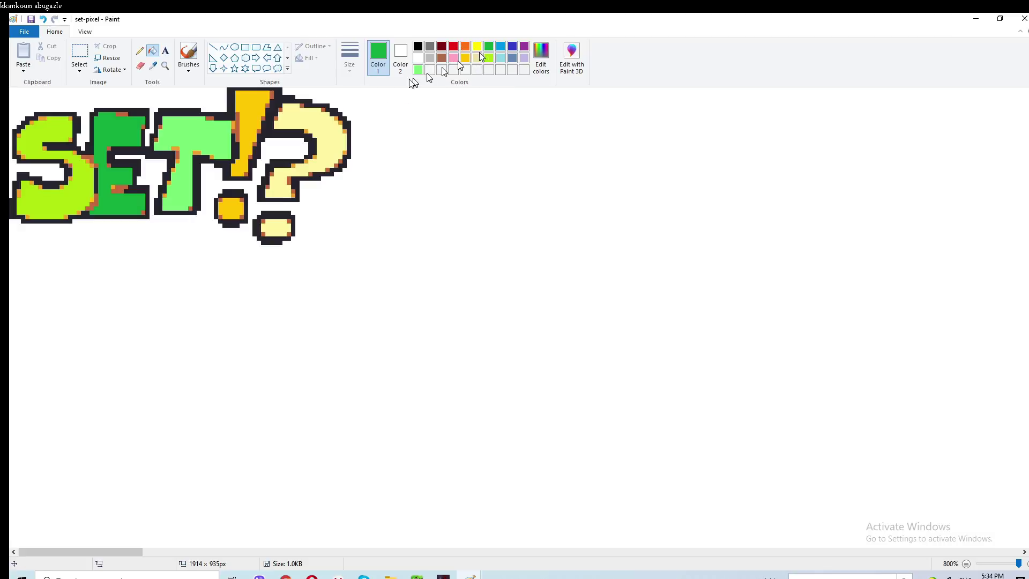
{"action": "left_click", "coordinate": [270, 106]}
{"action": "left_click", "coordinate": [231, 207]}
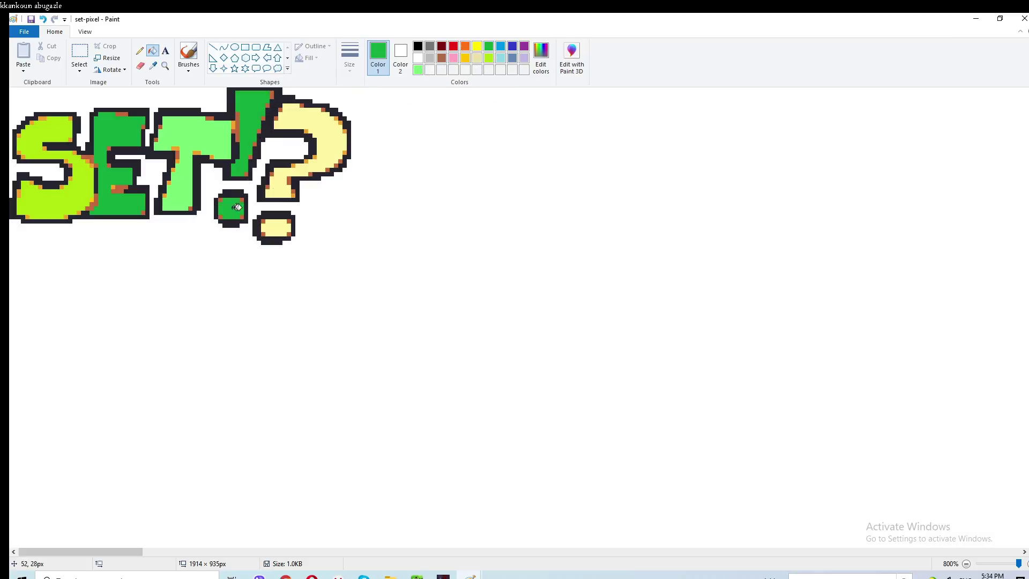
- Fill the question mark and its dot with the custom light green, and save and close the set-pixel image
{"action": "left_click", "coordinate": [417, 70]}
{"action": "left_click", "coordinate": [341, 127]}
{"action": "left_click", "coordinate": [282, 226]}
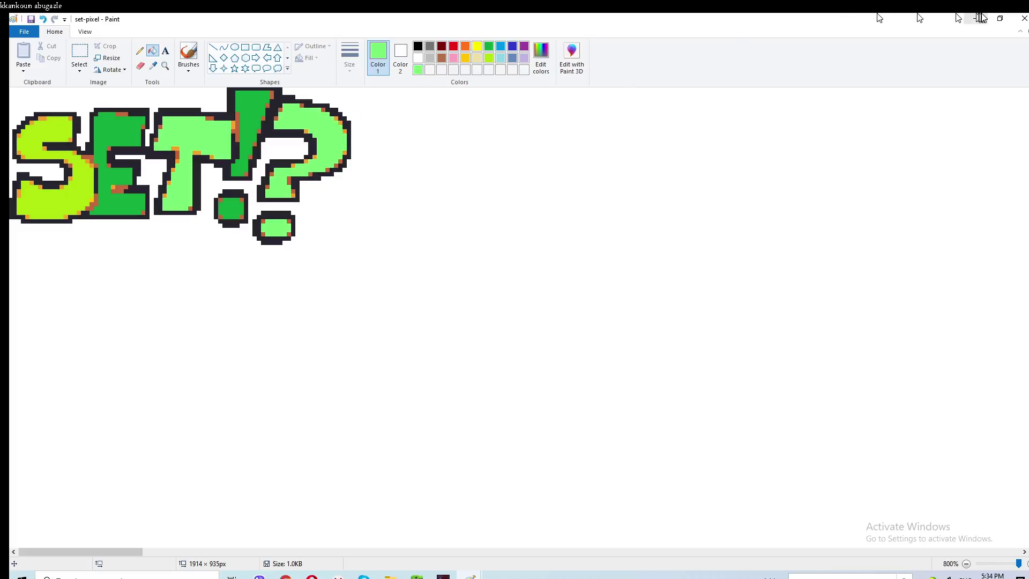
{"action": "left_click", "coordinate": [1024, 18]}
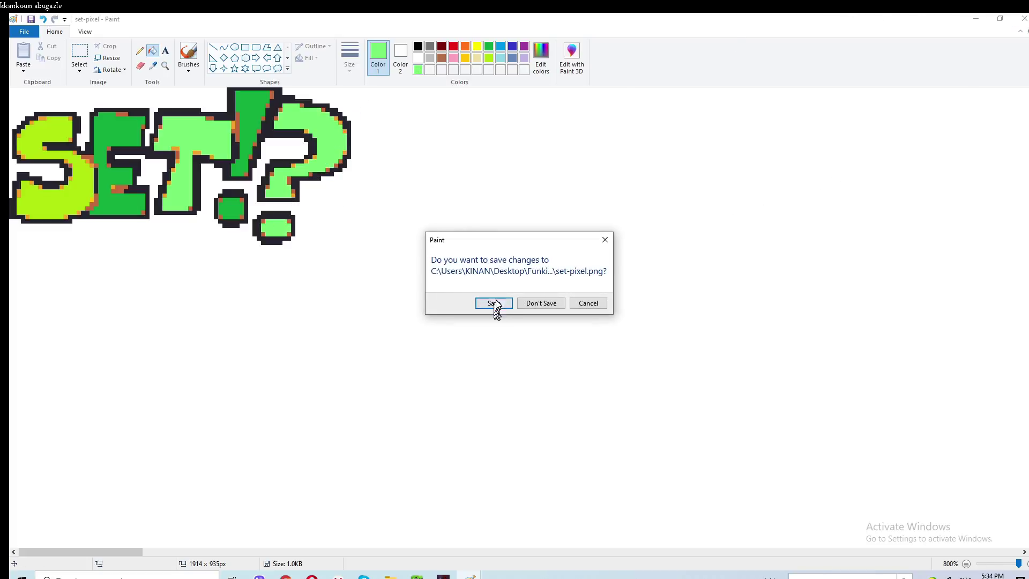
{"action": "left_click", "coordinate": [494, 303]}
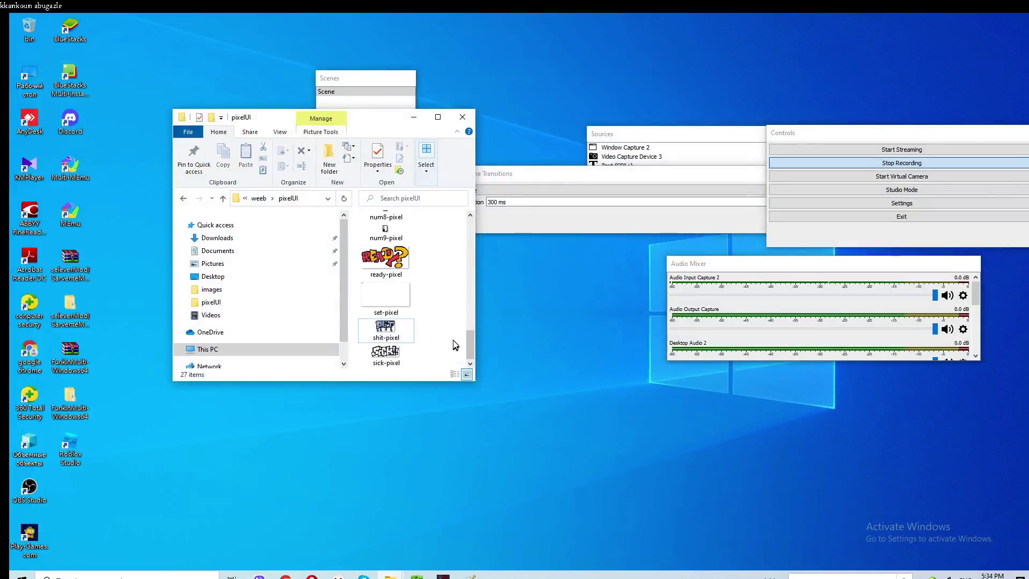
- Open the ready-pixel image for editing in Paint and enlarge its canvas to about 1914 × 924 px
{"action": "right_click", "coordinate": [390, 264]}
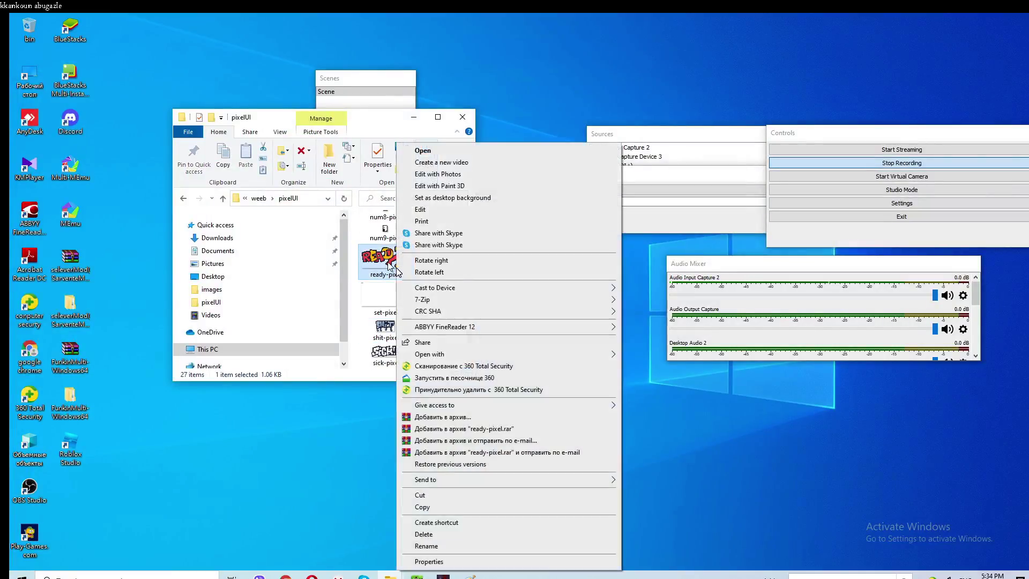
{"action": "left_click", "coordinate": [443, 210]}
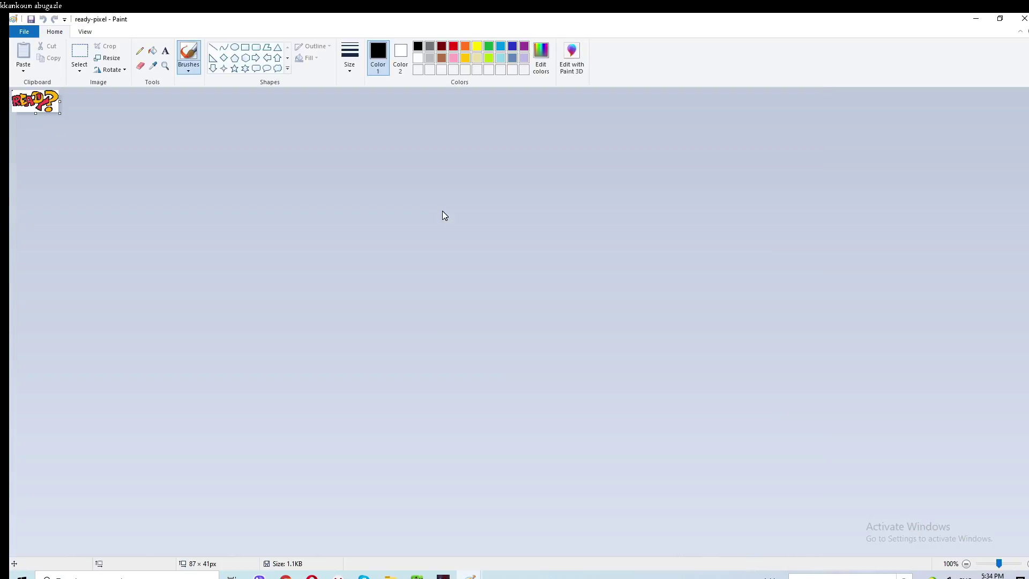
{"action": "left_click_drag", "start_coordinate": [59, 114], "coordinate": [1026, 576]}
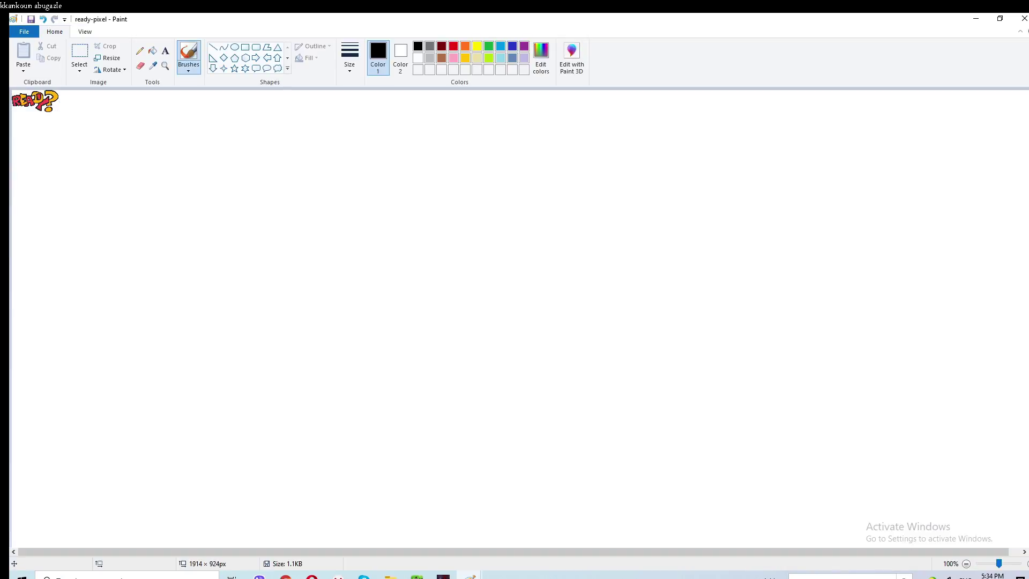
- Fill the letter R of the word READY with dark red
{"action": "left_click", "coordinate": [165, 67]}
{"action": "left_click", "coordinate": [45, 128]}
{"action": "left_click", "coordinate": [45, 127]}
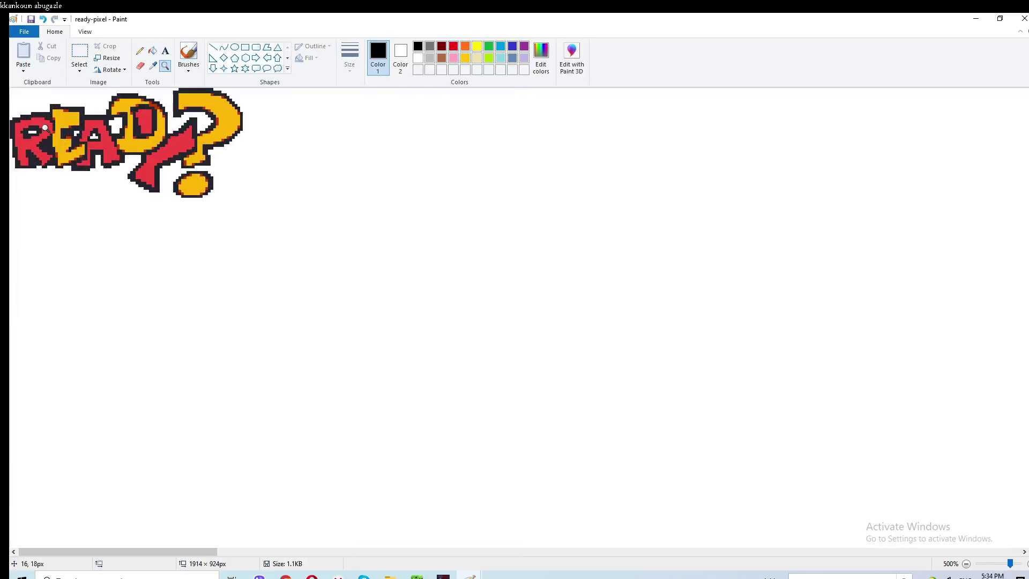
{"action": "left_click", "coordinate": [45, 127]}
{"action": "left_click", "coordinate": [45, 128]}
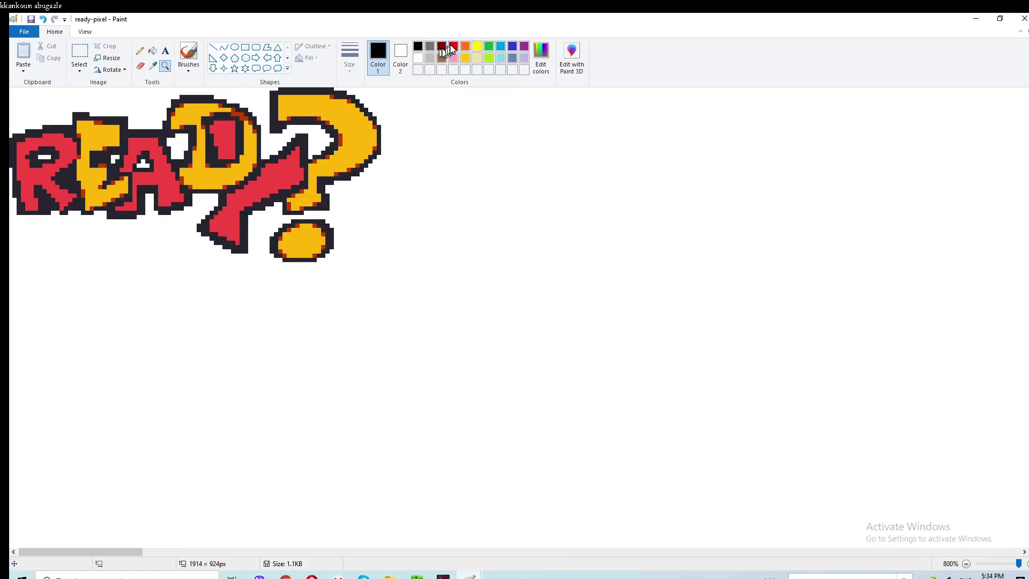
{"action": "left_click", "coordinate": [153, 50]}
{"action": "left_click", "coordinate": [73, 140]}
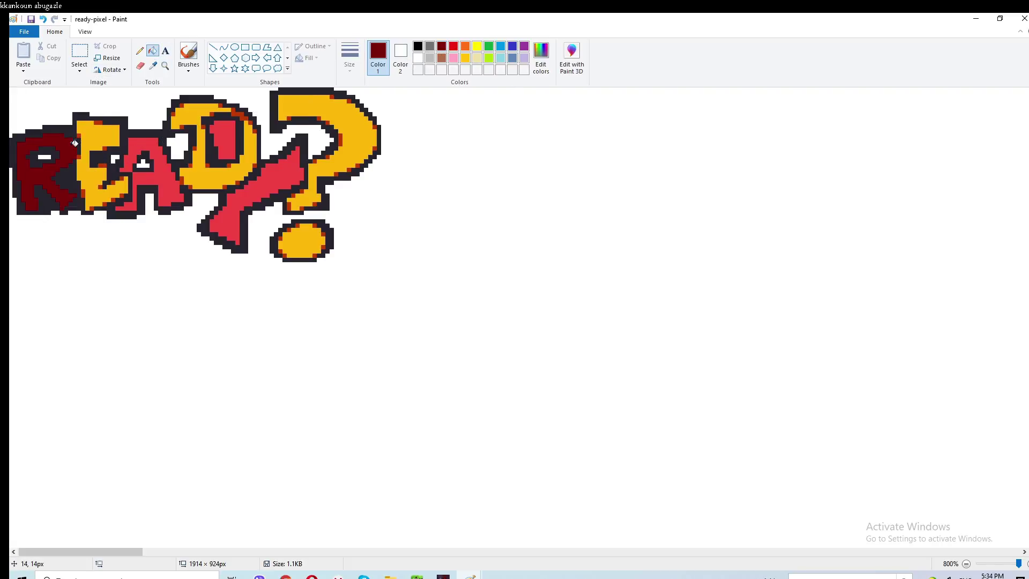
- Fill the letter E of the word READY with green and the letter A with dark red
{"action": "left_click", "coordinate": [488, 46]}
{"action": "left_click", "coordinate": [107, 143]}
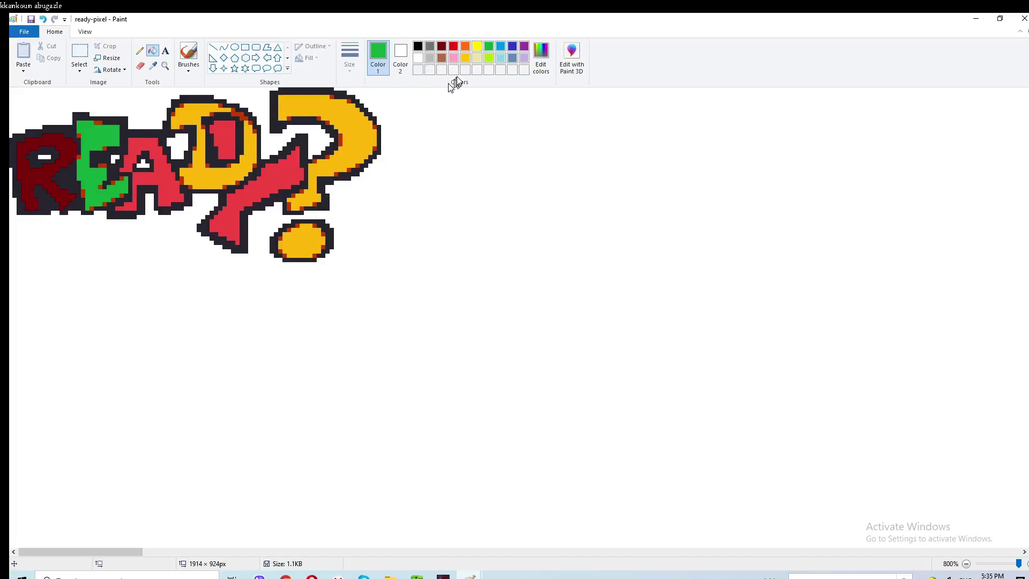
{"action": "left_click", "coordinate": [442, 46]}
{"action": "left_click", "coordinate": [163, 147]}
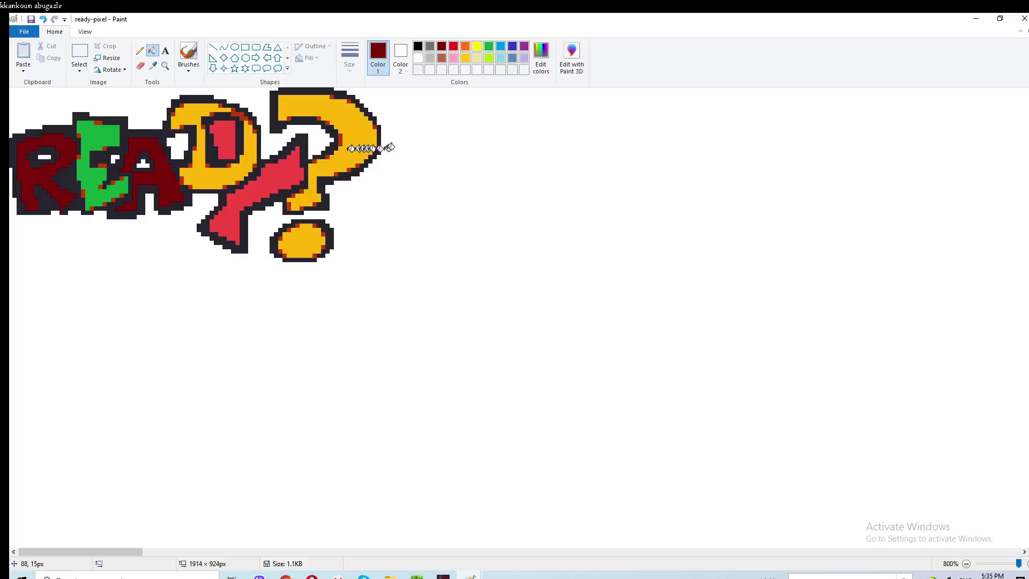
- Fill the letter D of READY with green, and fill its inner area and the letter Y with dark red
{"action": "left_click", "coordinate": [489, 47]}
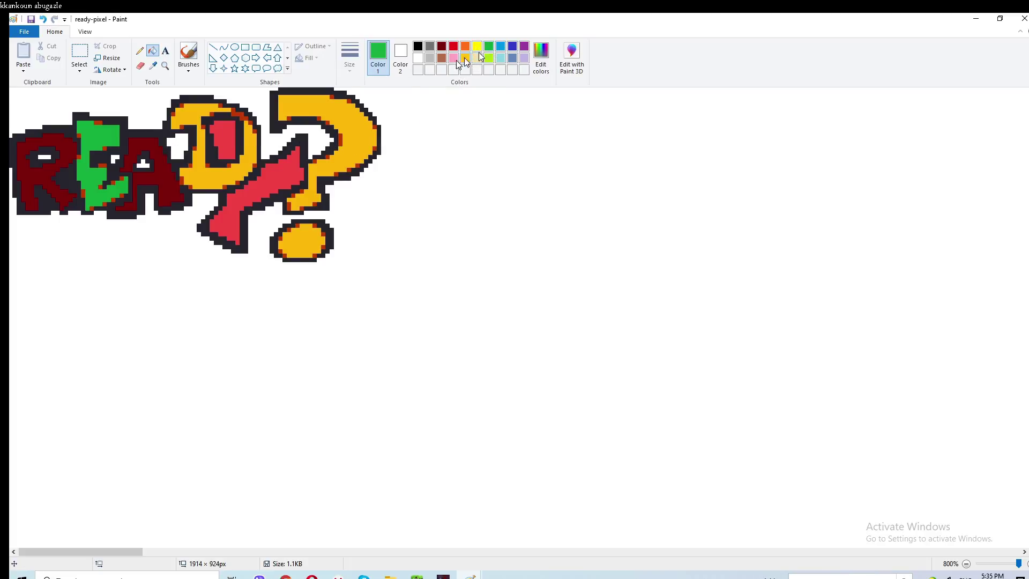
{"action": "left_click", "coordinate": [255, 144]}
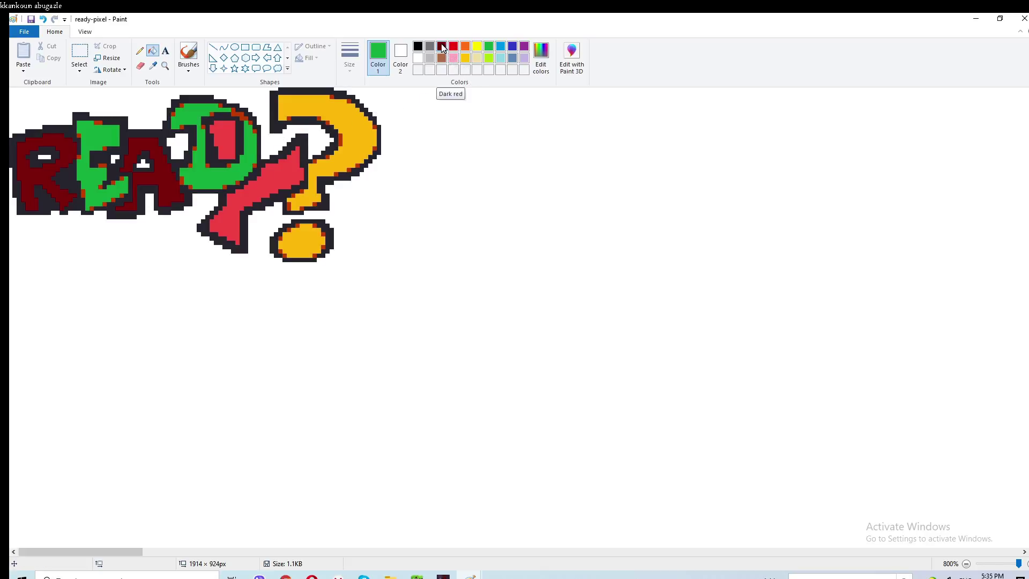
{"action": "left_click", "coordinate": [442, 46]}
{"action": "left_click", "coordinate": [234, 126]}
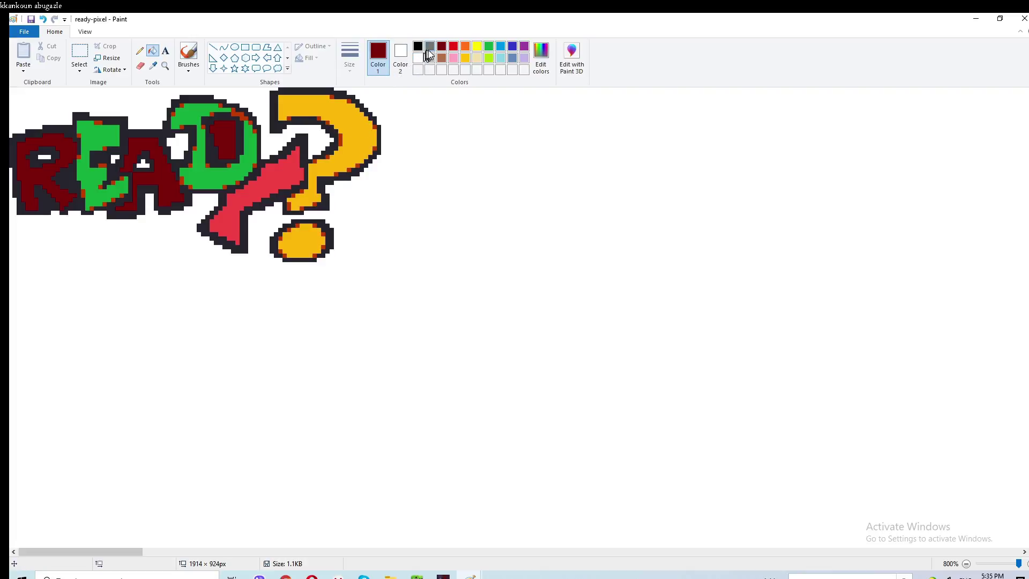
{"action": "left_click", "coordinate": [279, 174]}
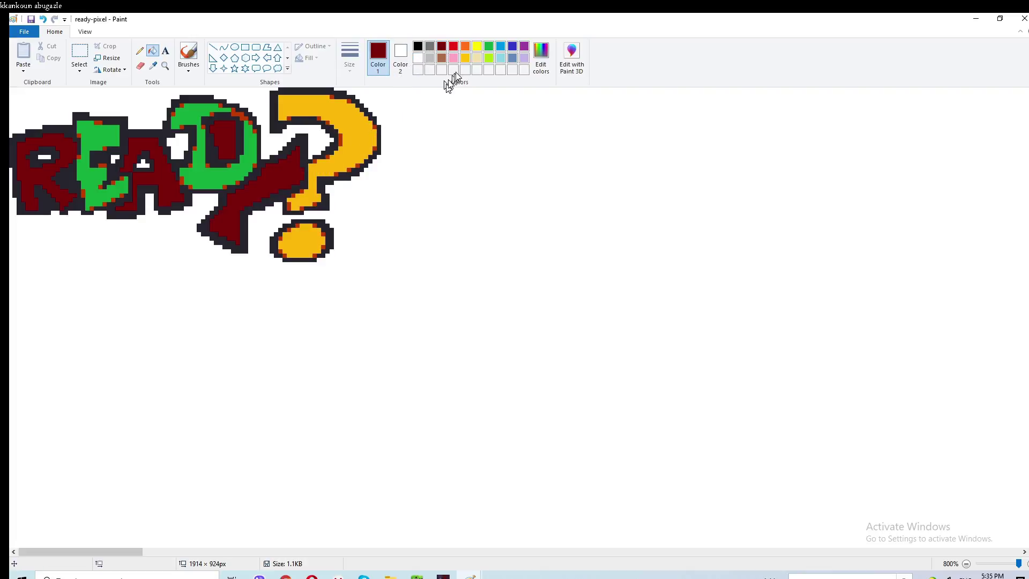
- Fill the question mark and its dot with green, and save and close the ready-pixel image
{"action": "left_click", "coordinate": [489, 47]}
{"action": "left_click", "coordinate": [346, 110]}
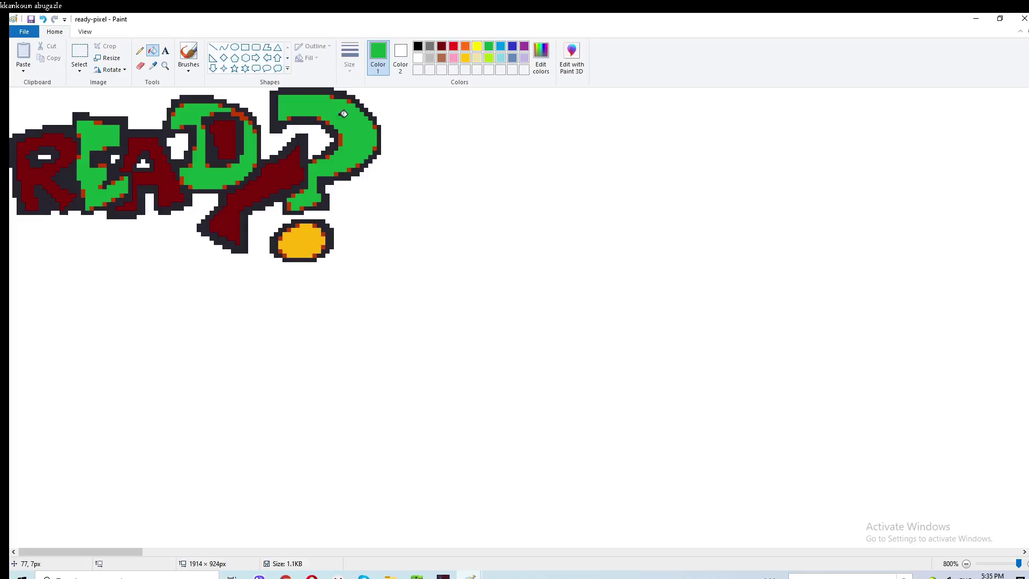
{"action": "left_click", "coordinate": [309, 245]}
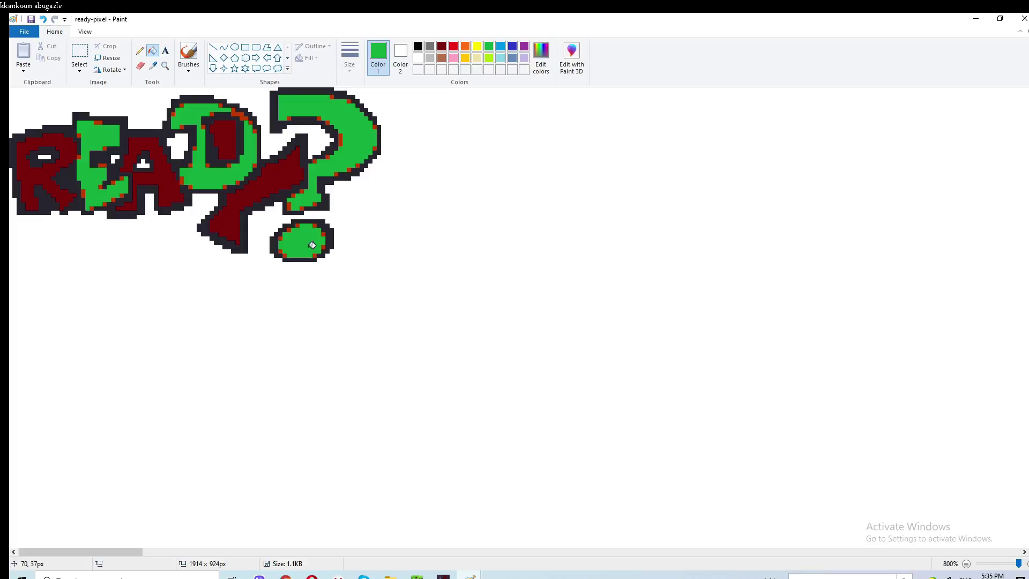
{"action": "left_click", "coordinate": [1024, 19]}
{"action": "left_click", "coordinate": [494, 302]}
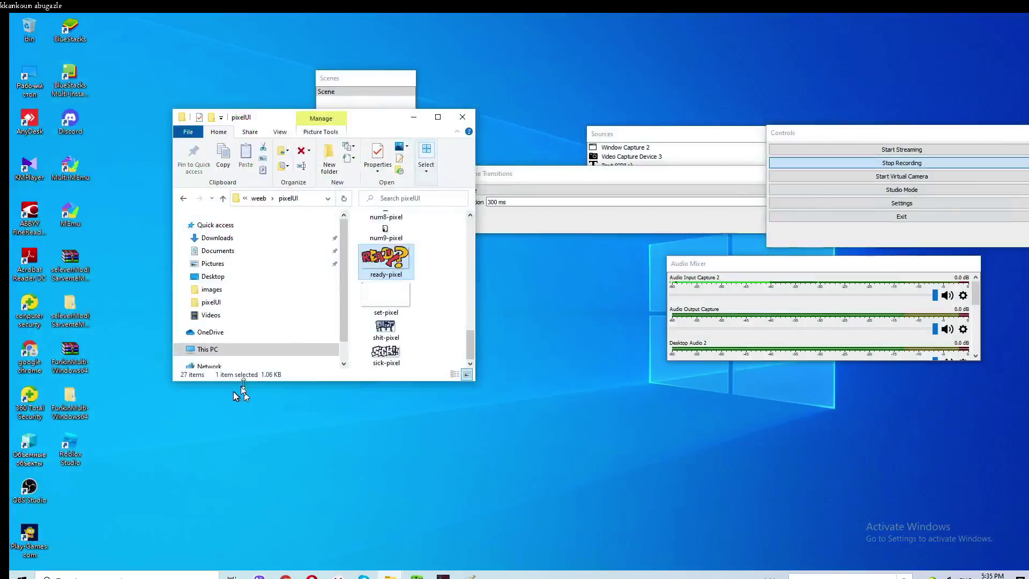
- Open the shit-pixel image for editing in Paint and enlarge its canvas to about 1237 × 569 px
{"action": "double_click", "coordinate": [398, 332]}
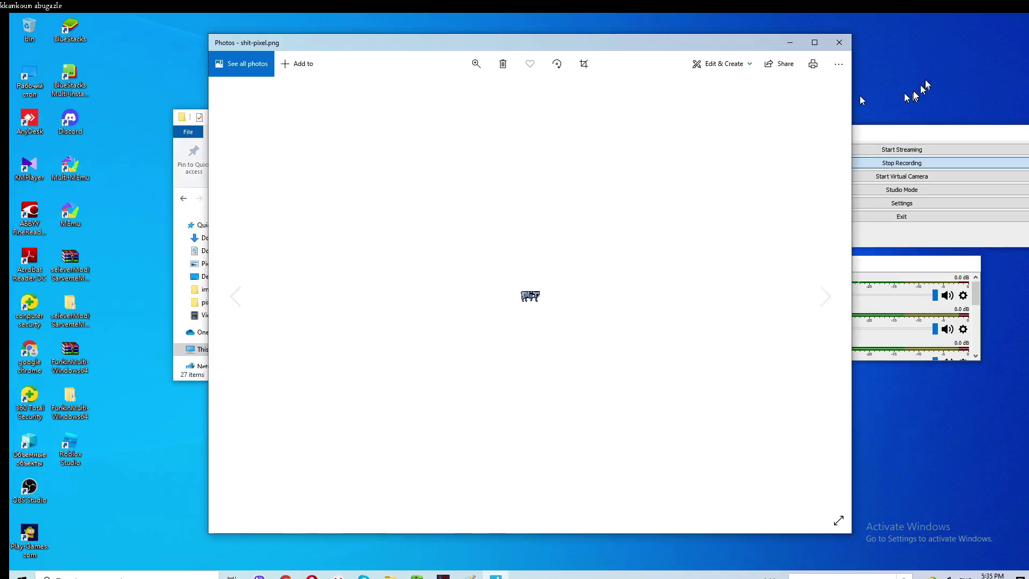
{"action": "left_click", "coordinate": [839, 43]}
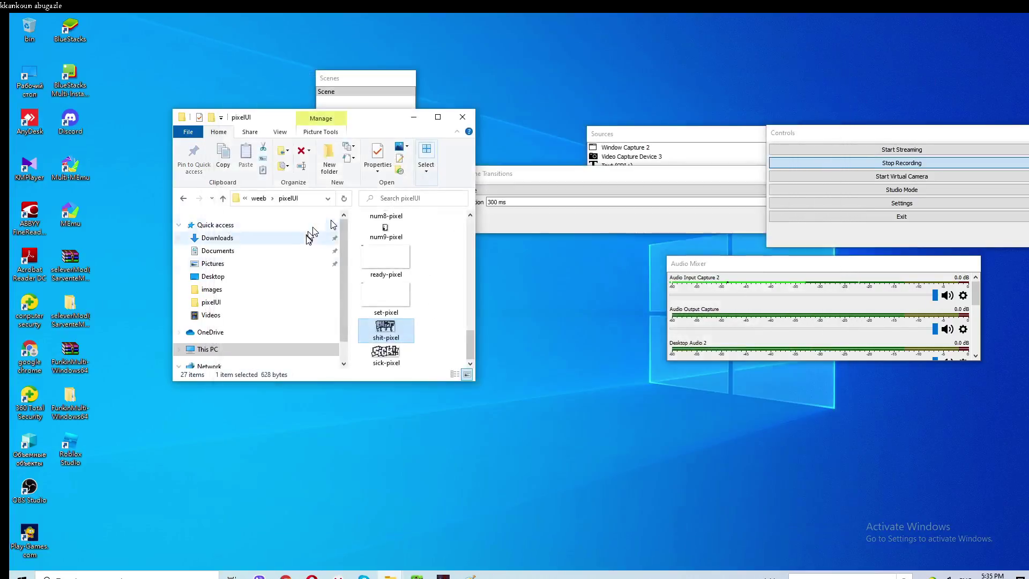
{"action": "right_click", "coordinate": [404, 337]}
{"action": "left_click", "coordinate": [439, 212]}
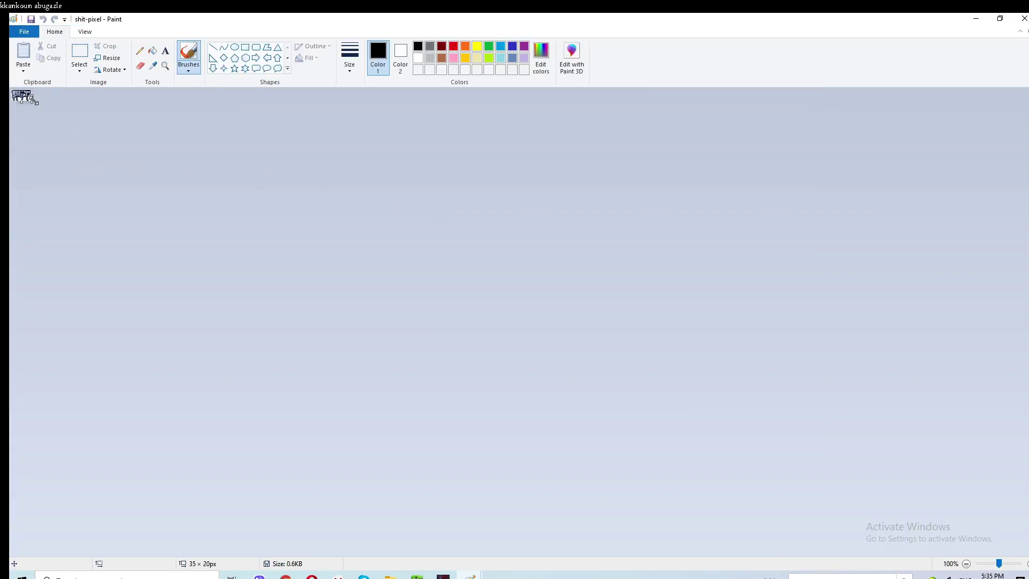
{"action": "left_click_drag", "start_coordinate": [33, 100], "coordinate": [675, 396]}
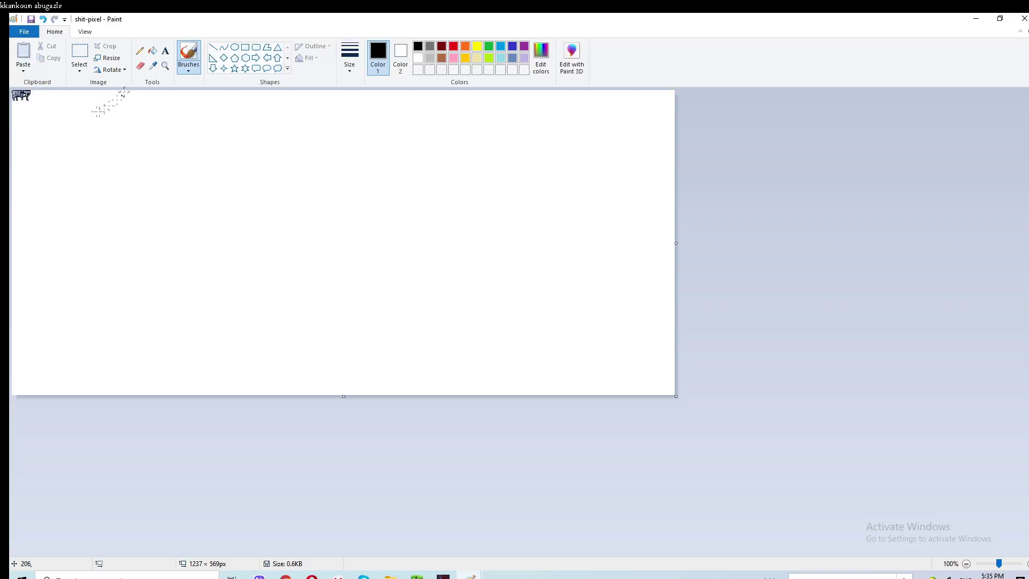
- Fill the main blue-grey areas of the lettering's last letter, T, with dark red
{"action": "left_click", "coordinate": [165, 65]}
{"action": "left_click", "coordinate": [15, 126]}
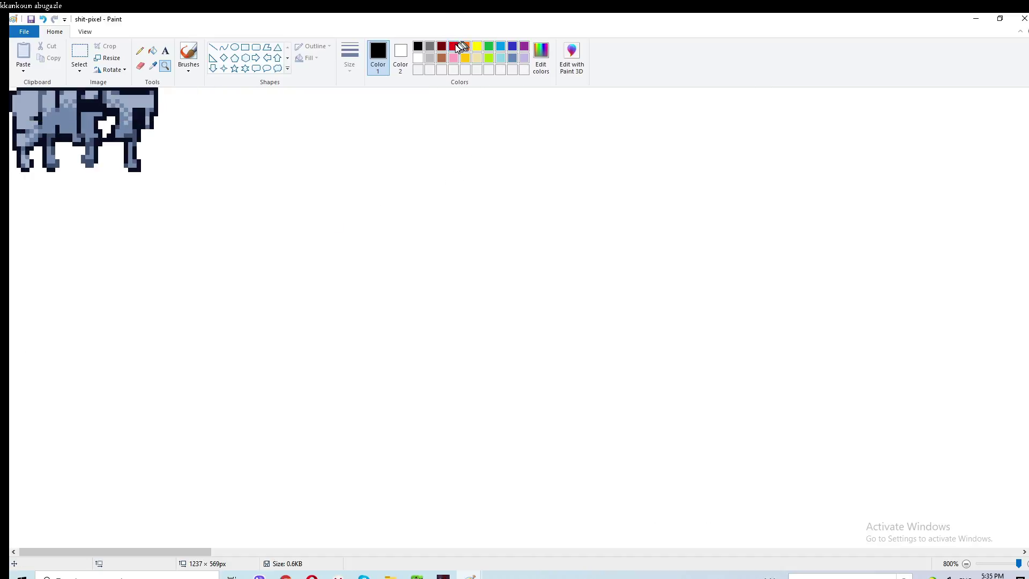
{"action": "left_click", "coordinate": [454, 46]}
{"action": "left_click", "coordinate": [442, 47]}
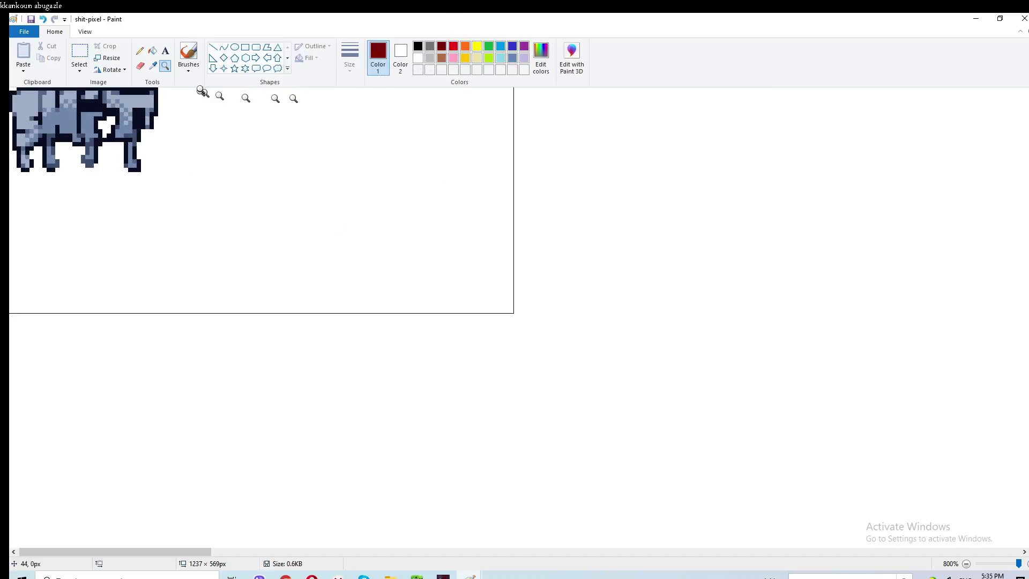
{"action": "left_click", "coordinate": [152, 50]}
{"action": "left_click", "coordinate": [140, 100]}
{"action": "left_click", "coordinate": [127, 119]}
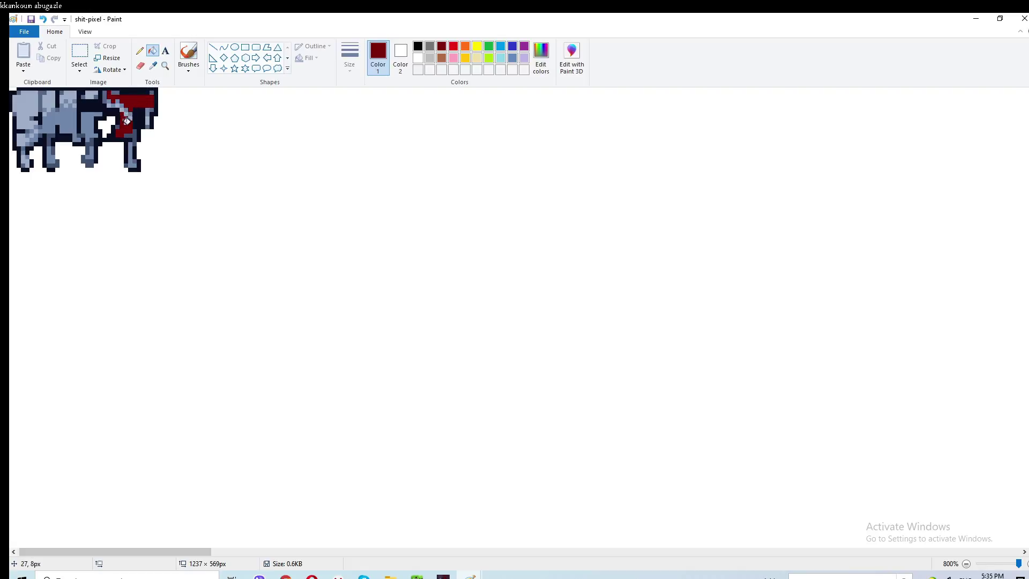
- Fill the blue-grey areas of the letters I, H and S with dark red, keeping the dark outline
{"action": "left_click", "coordinate": [96, 119]}
{"action": "left_click", "coordinate": [61, 122]}
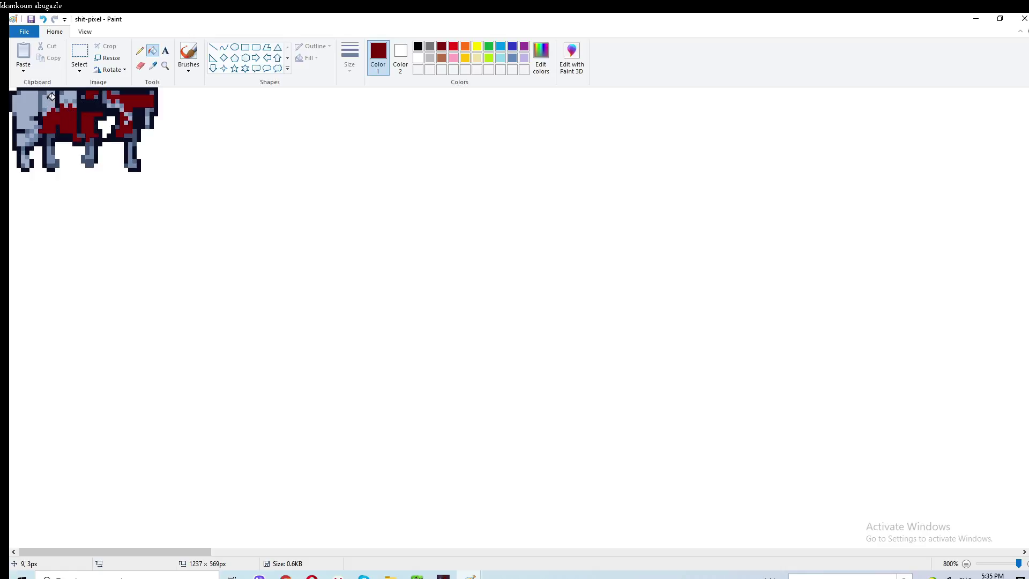
{"action": "left_click", "coordinate": [39, 107]}
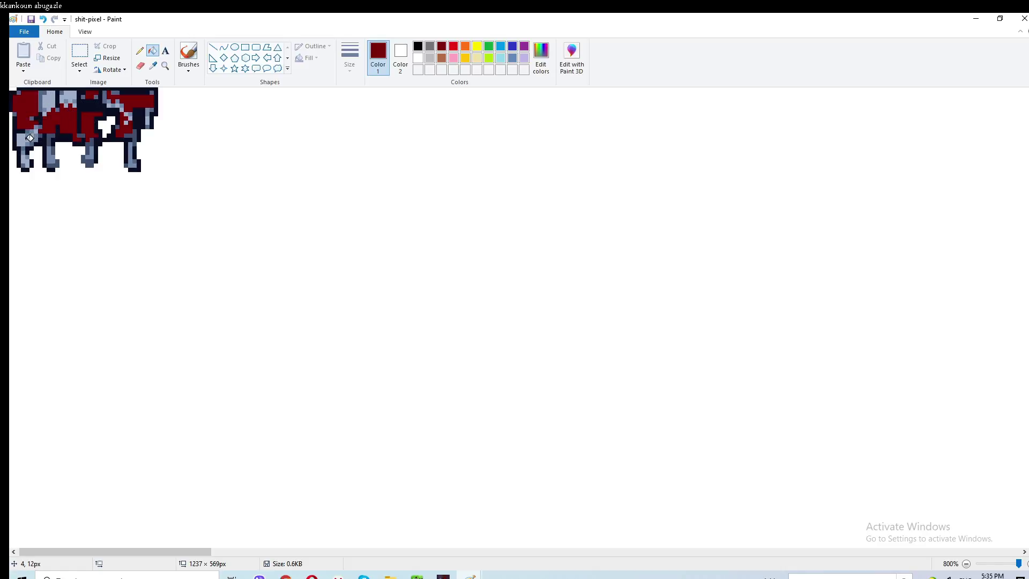
{"action": "left_click", "coordinate": [109, 100]}
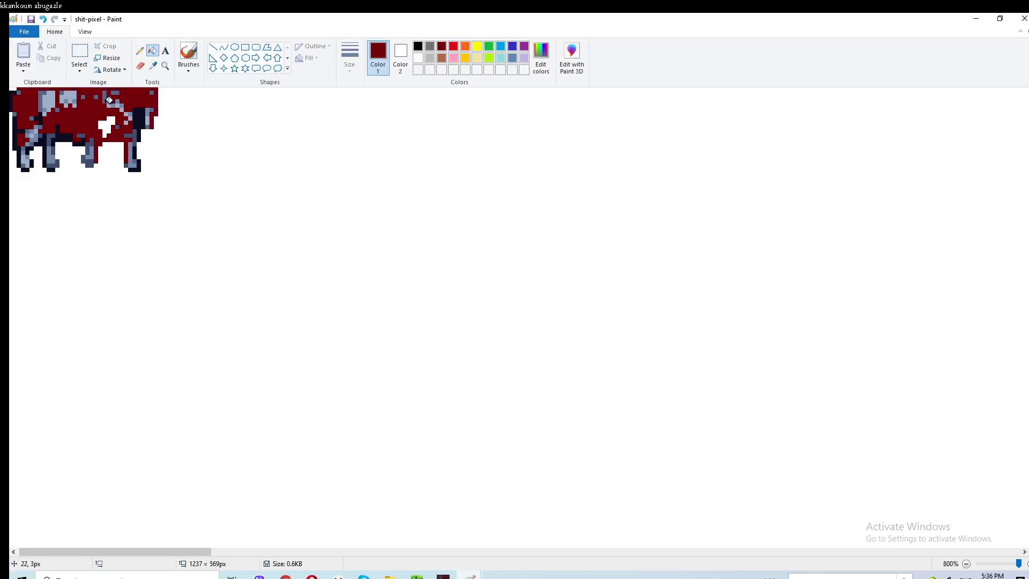
{"action": "left_click", "coordinate": [42, 19]}
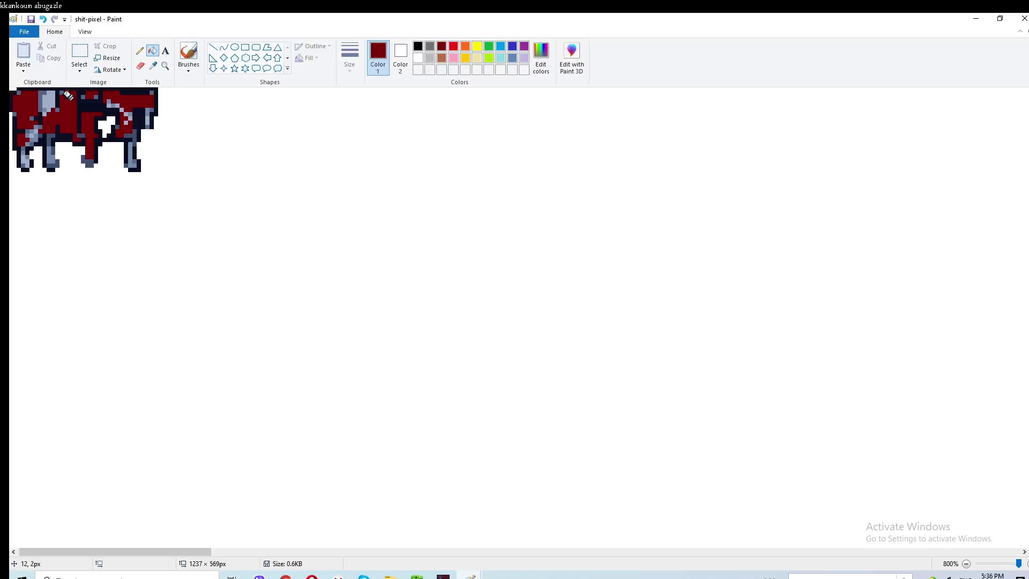
{"action": "left_click", "coordinate": [53, 97]}
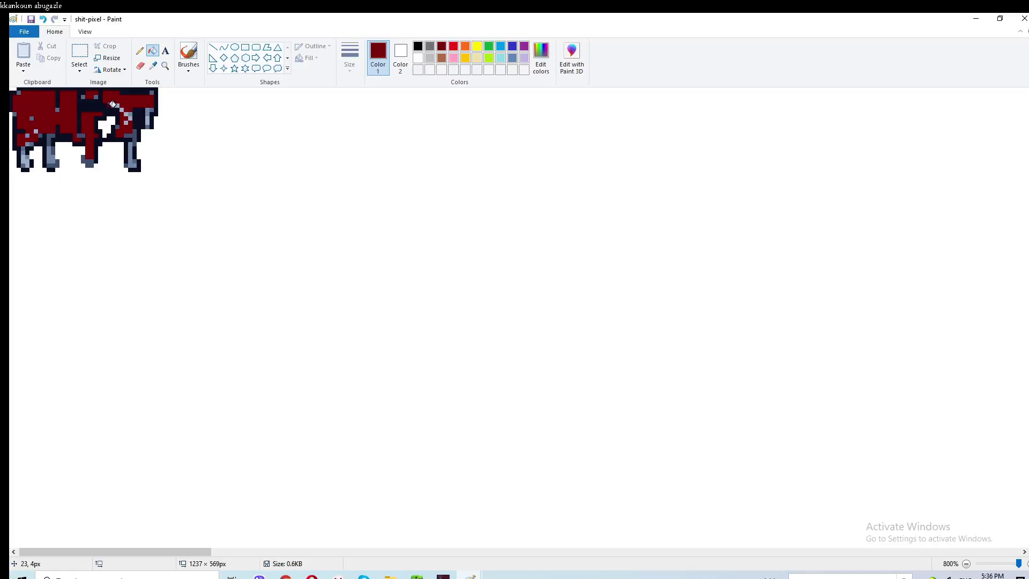
{"action": "left_click", "coordinate": [134, 134]}
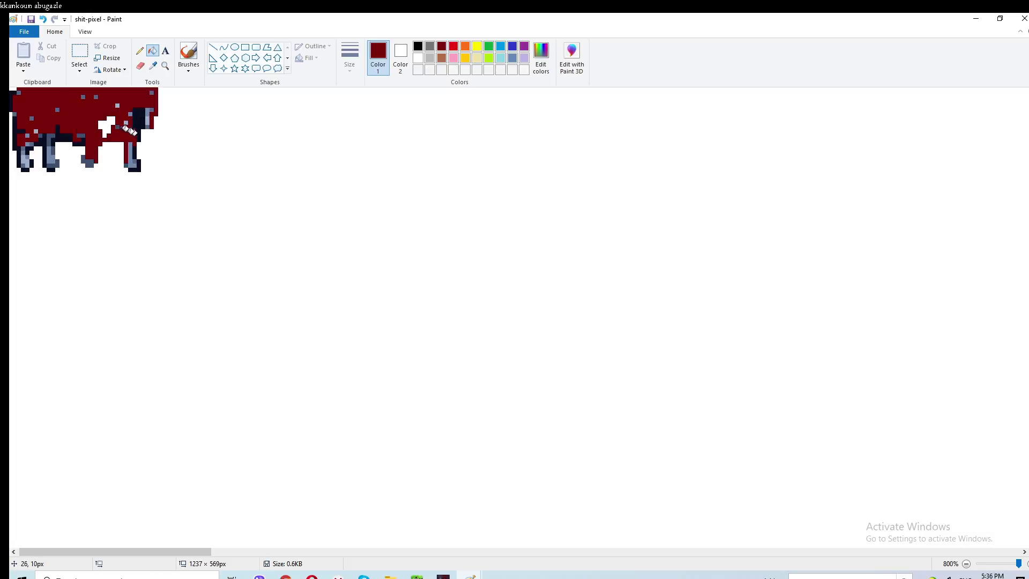
{"action": "left_click", "coordinate": [45, 20]}
{"action": "left_click", "coordinate": [46, 23]}
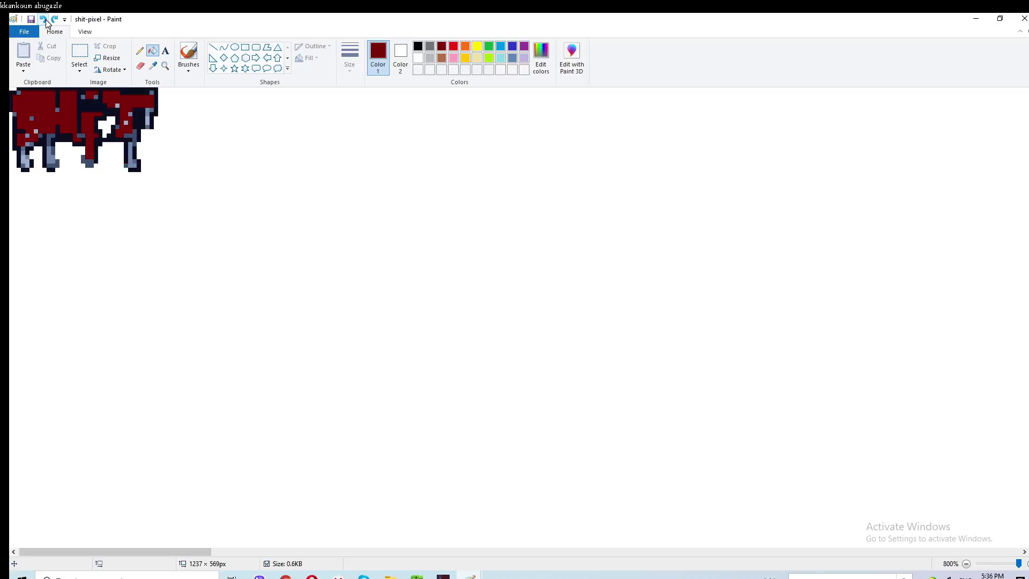
- Fill the blue-grey drips below the lettering with dark red, and save and close the shit-pixel image
{"action": "left_click", "coordinate": [132, 155]}
{"action": "left_click", "coordinate": [53, 151]}
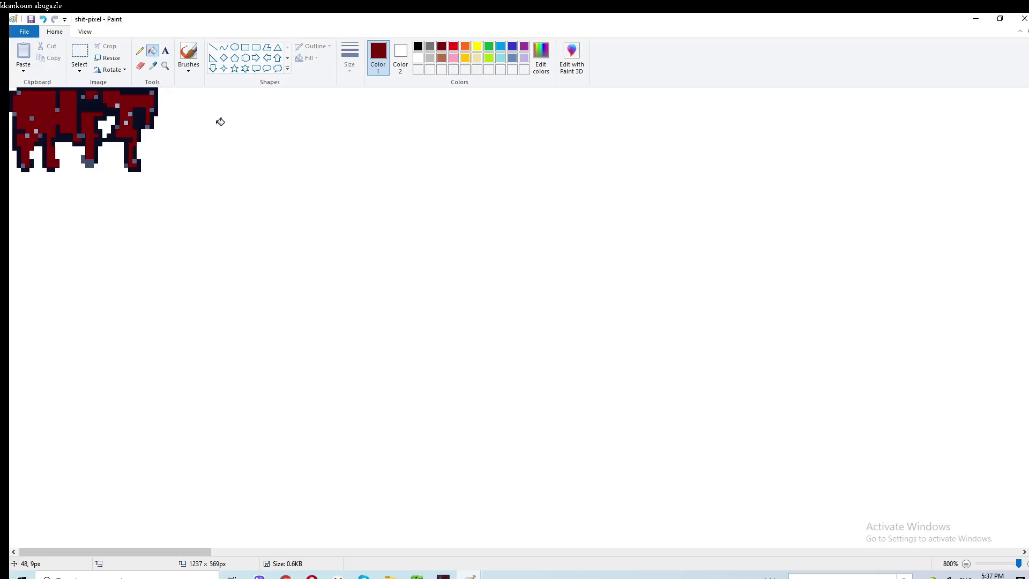
{"action": "left_click", "coordinate": [1023, 18]}
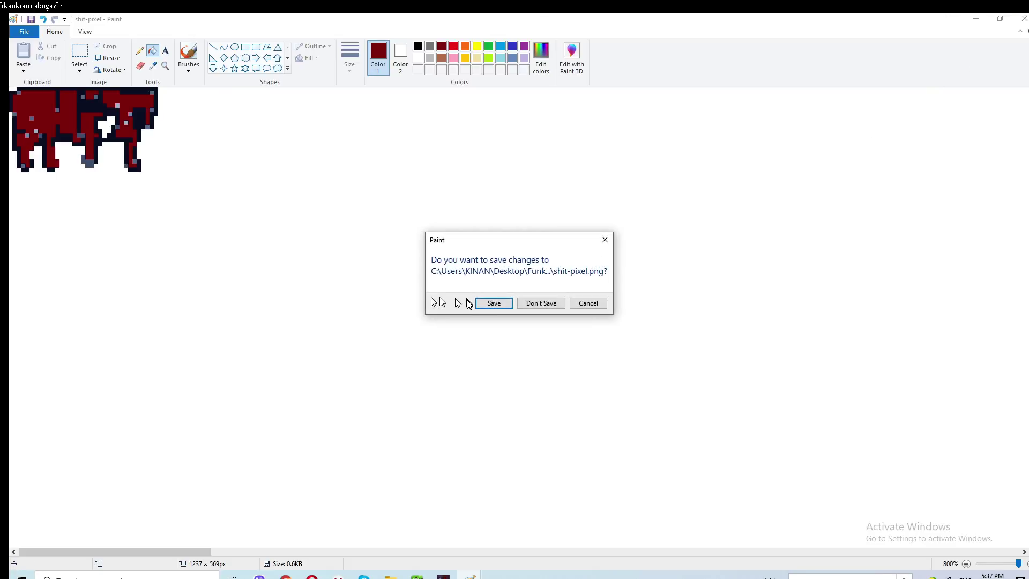
{"action": "left_click", "coordinate": [493, 303]}
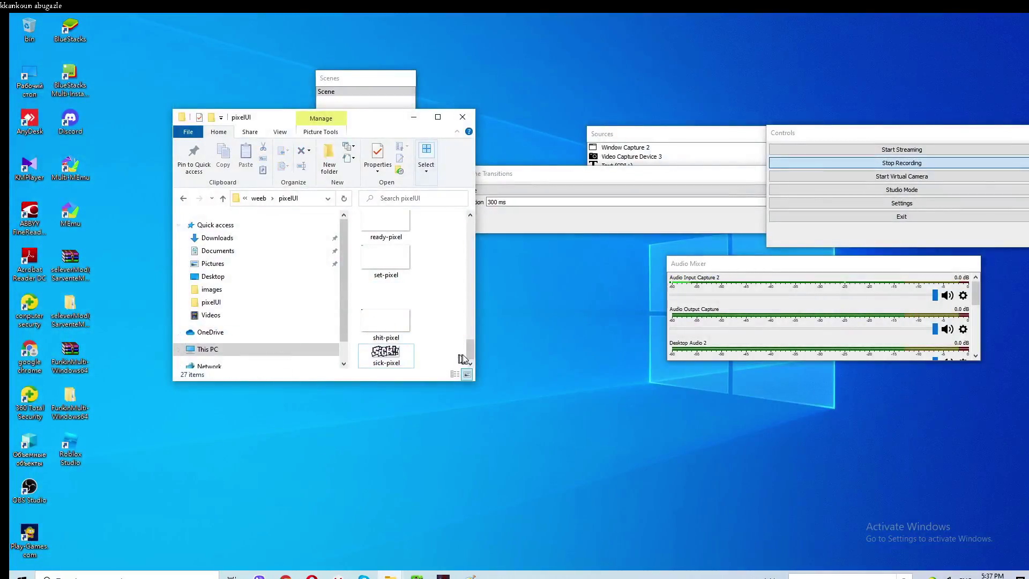
- Open the sick-pixel image for editing in Paint and enlarge its canvas to about 1803 × 774 px
{"action": "right_click", "coordinate": [398, 360]}
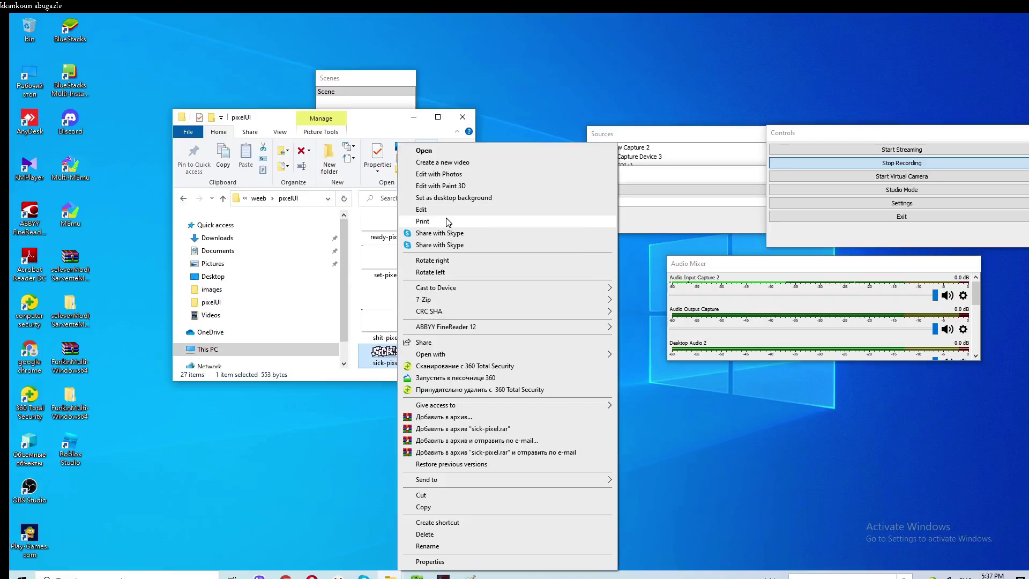
{"action": "left_click", "coordinate": [449, 221]}
{"action": "key", "text": "Escape"}
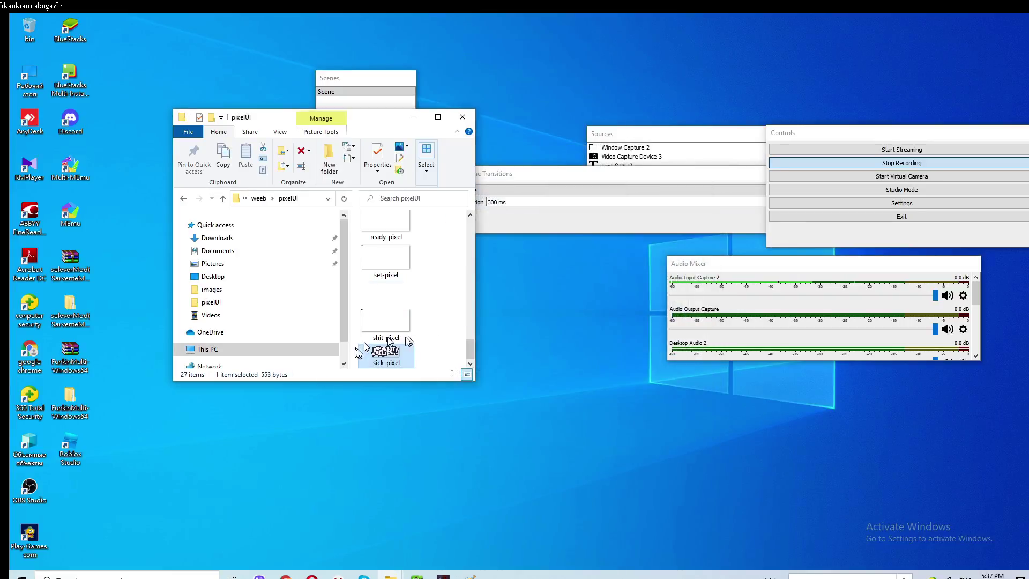
{"action": "right_click", "coordinate": [377, 355]}
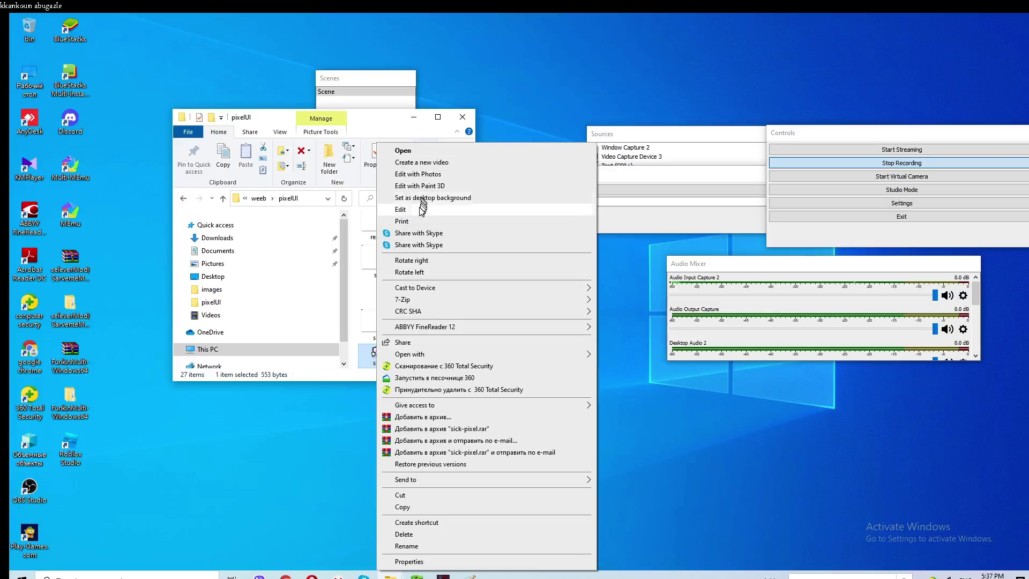
{"action": "left_click", "coordinate": [422, 209]}
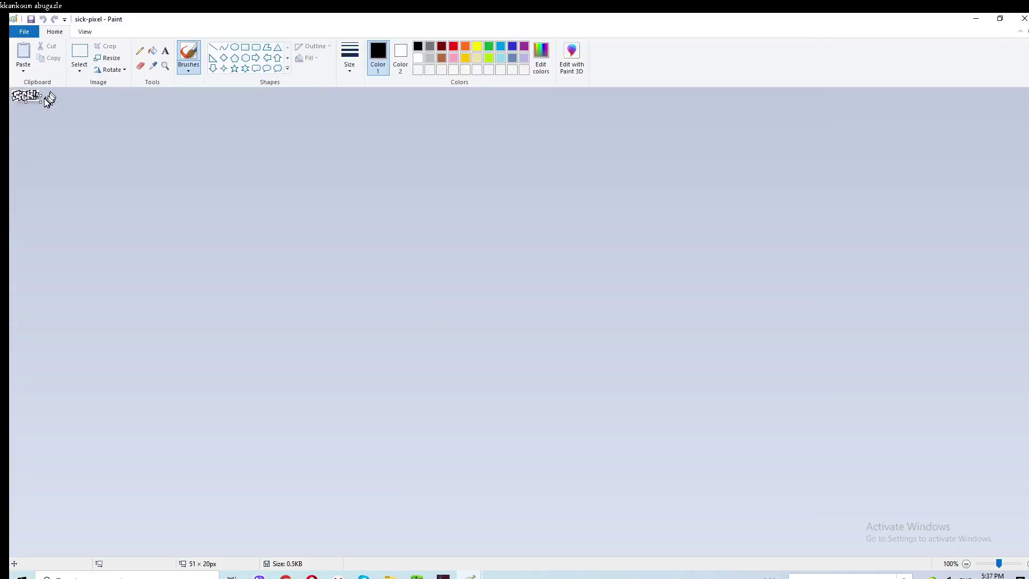
{"action": "left_click_drag", "start_coordinate": [41, 101], "coordinate": [978, 505]}
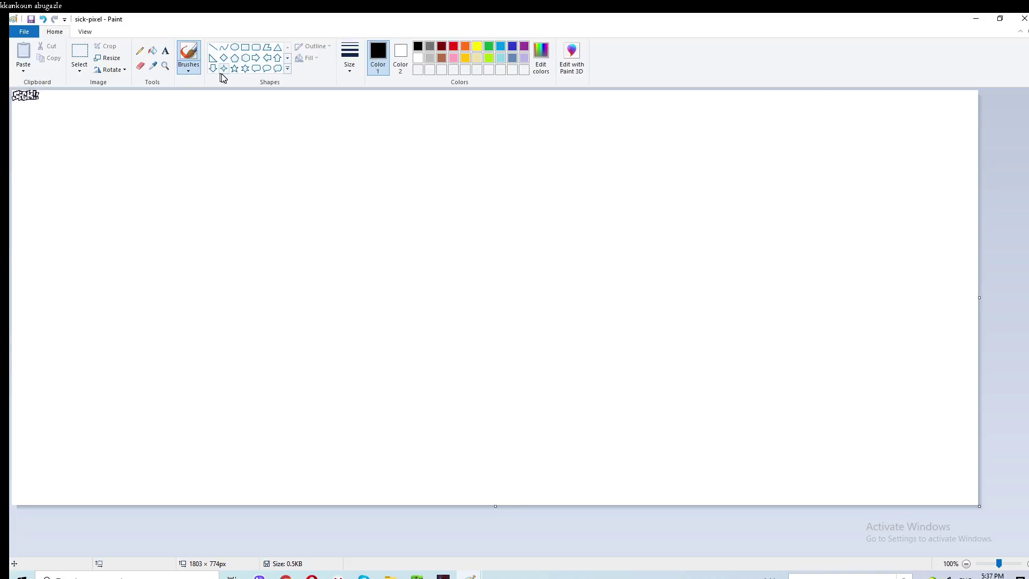
- Fill the letter S of the word SICK with red
{"action": "left_click", "coordinate": [165, 65]}
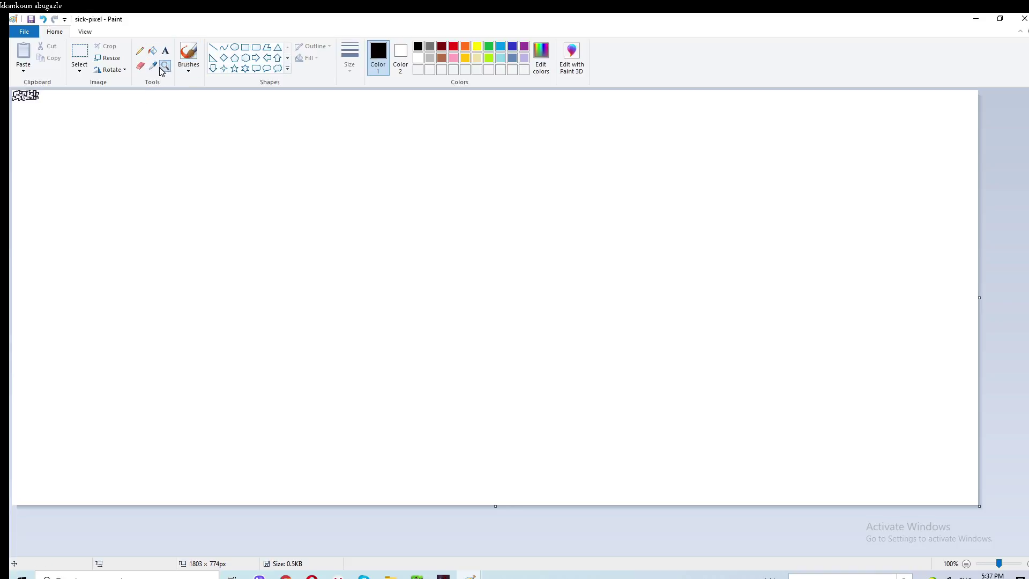
{"action": "left_click", "coordinate": [15, 114]}
{"action": "left_click", "coordinate": [15, 115]}
{"action": "left_click", "coordinate": [53, 116]}
{"action": "left_click", "coordinate": [124, 129]}
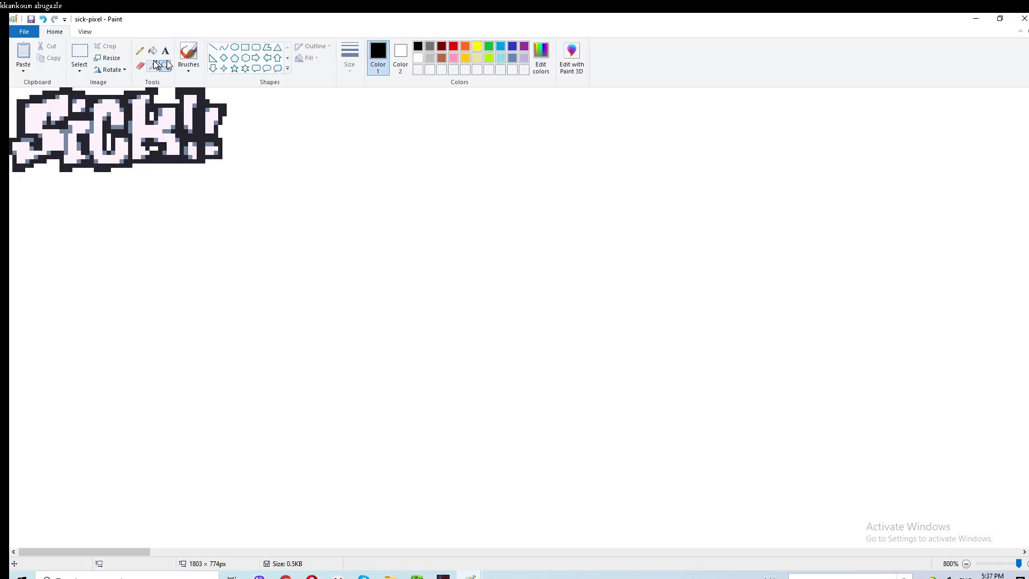
{"action": "left_click", "coordinate": [154, 52]}
{"action": "left_click", "coordinate": [453, 46]}
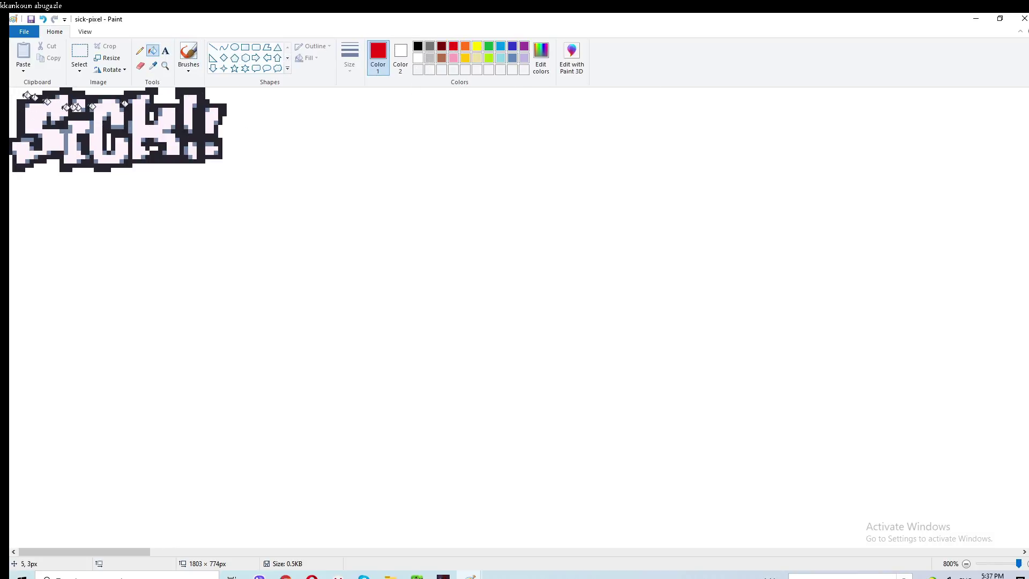
{"action": "left_click", "coordinate": [33, 100]}
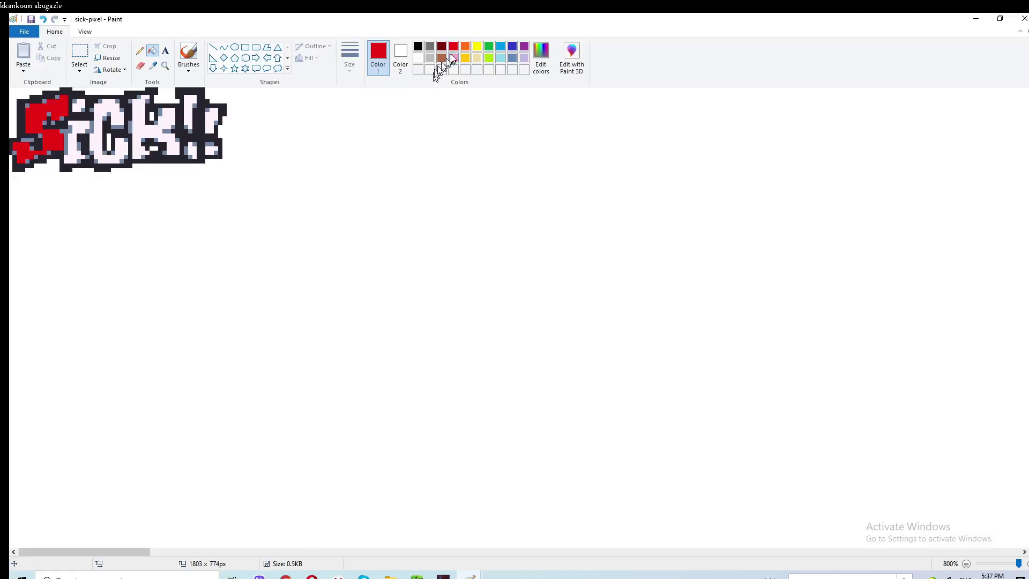
- Fill the stem of the letter I with dark red and its dot with green, the letter C with orange, and the letter K with pink
{"action": "left_click", "coordinate": [444, 48]}
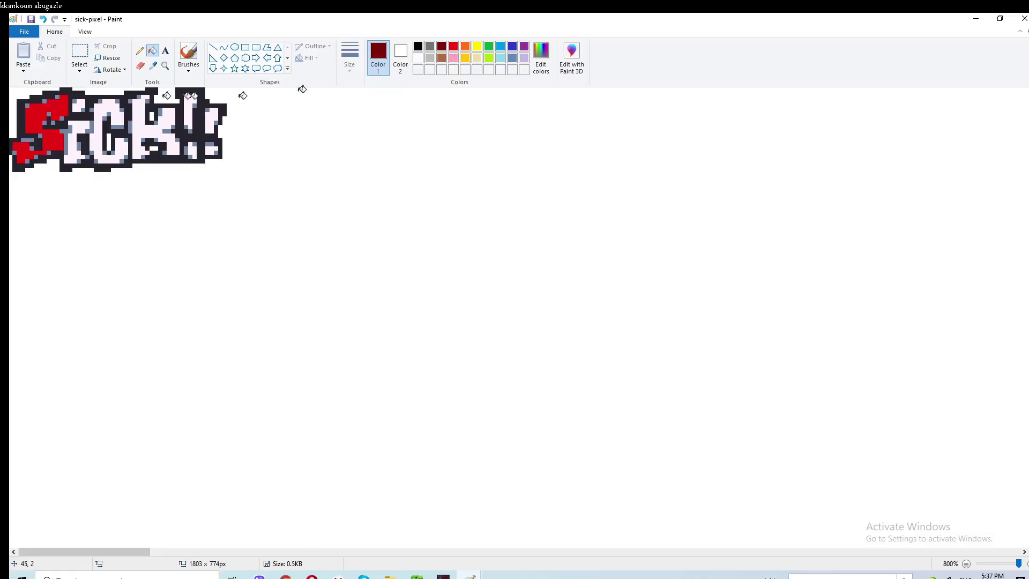
{"action": "left_click", "coordinate": [87, 121]}
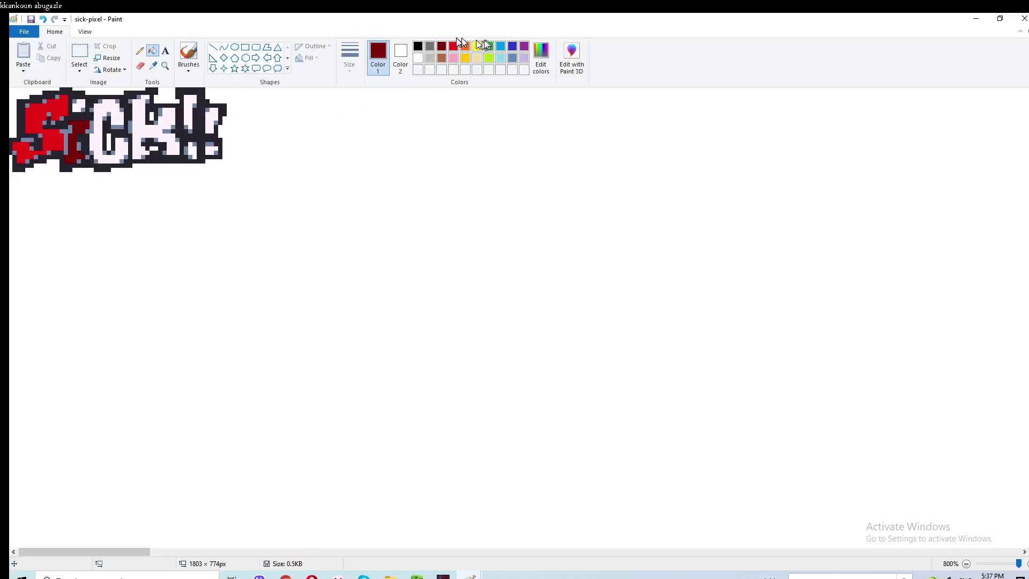
{"action": "left_click", "coordinate": [490, 48]}
{"action": "left_click", "coordinate": [466, 47]}
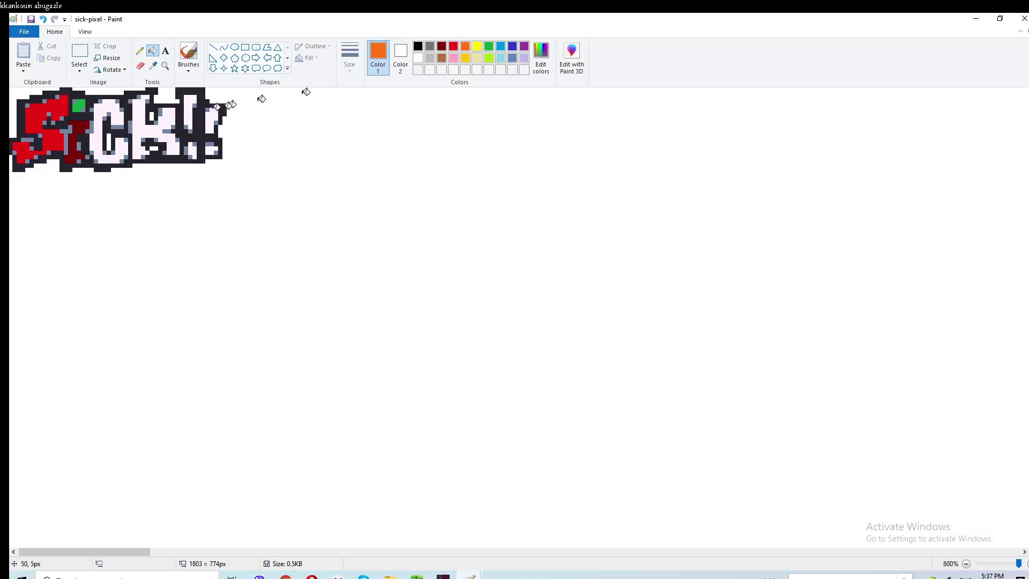
{"action": "left_click", "coordinate": [117, 107]}
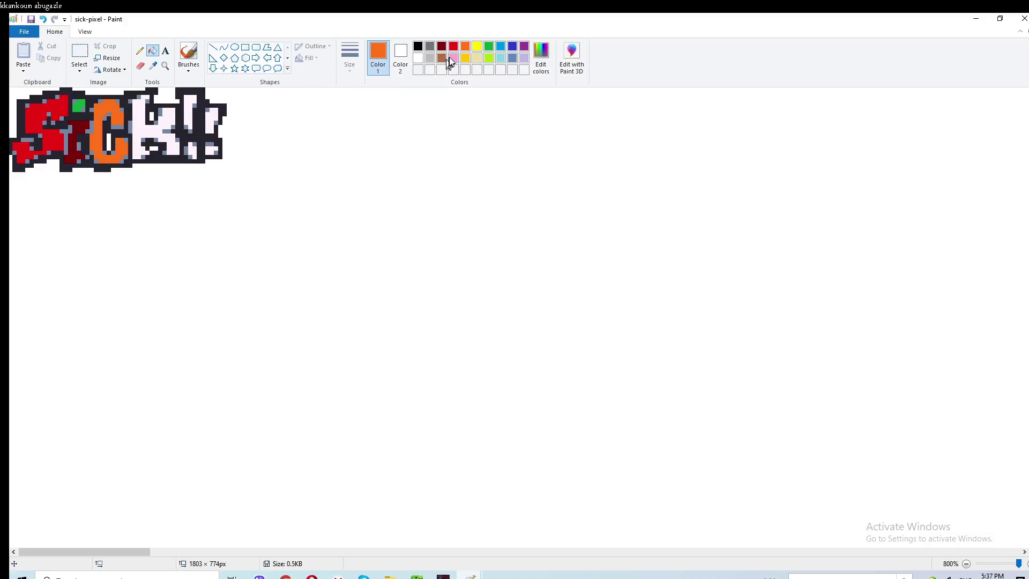
{"action": "left_click", "coordinate": [453, 58]}
{"action": "left_click", "coordinate": [164, 114]}
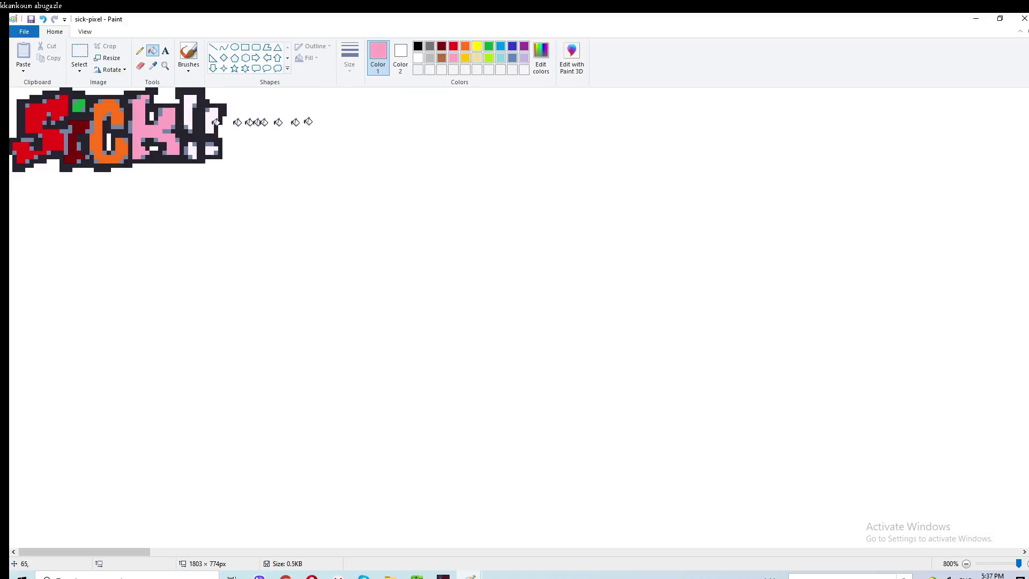
- Fill the upper part of the first exclamation mark with lavender and its dot with purple
{"action": "left_click", "coordinate": [442, 47]}
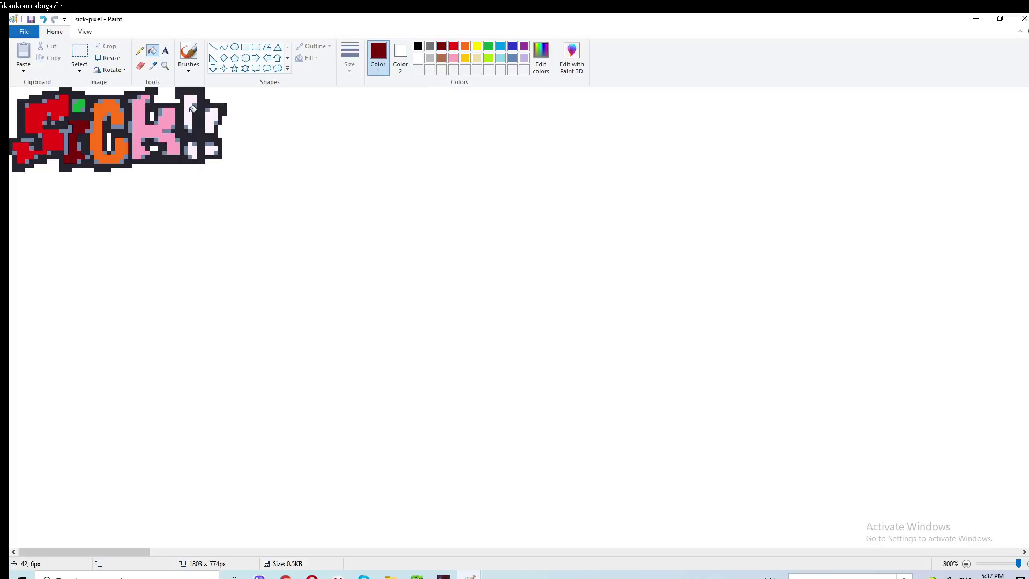
{"action": "left_click", "coordinate": [524, 58]}
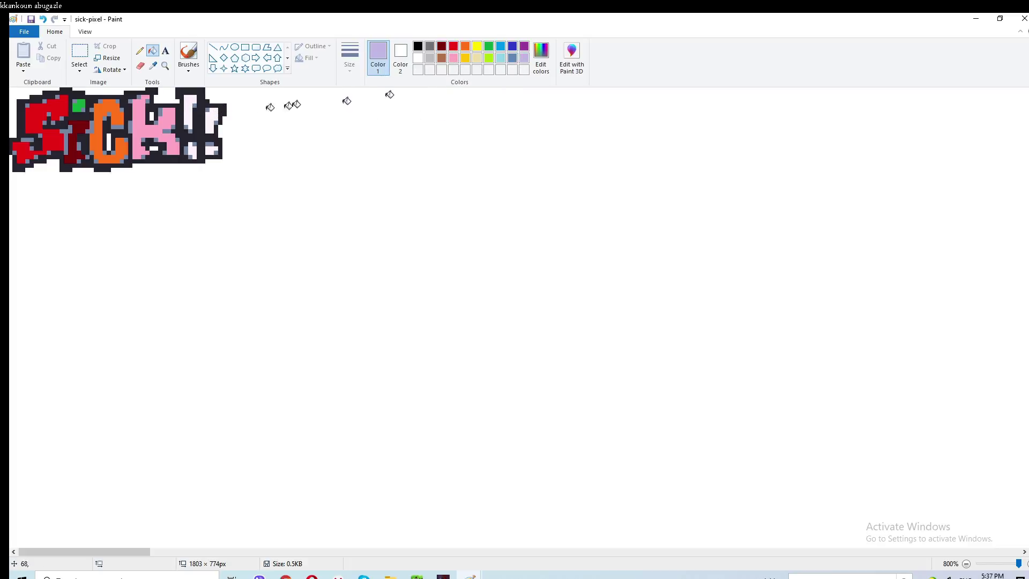
{"action": "left_click", "coordinate": [192, 102]}
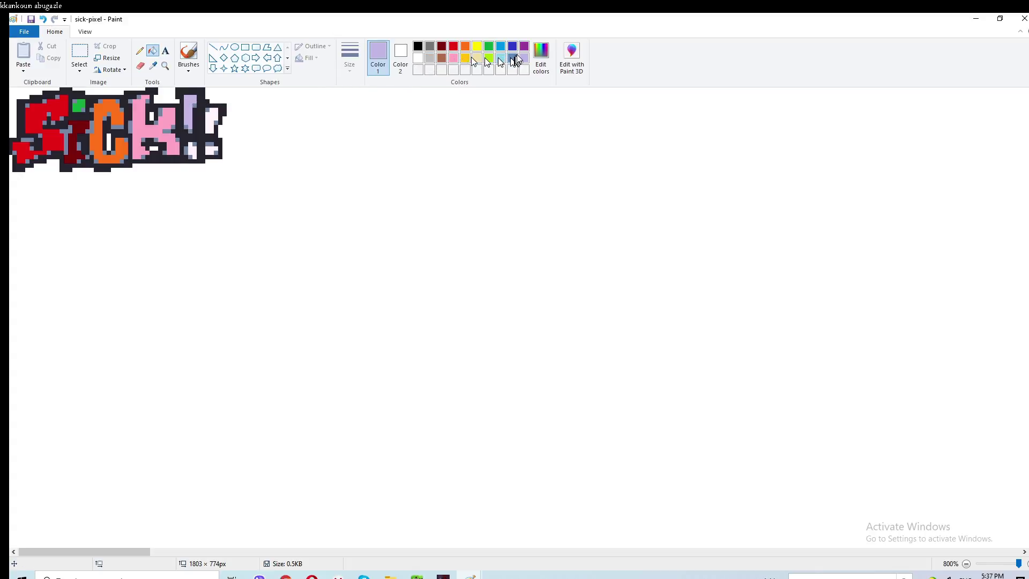
{"action": "left_click", "coordinate": [524, 47]}
{"action": "left_click", "coordinate": [190, 149]}
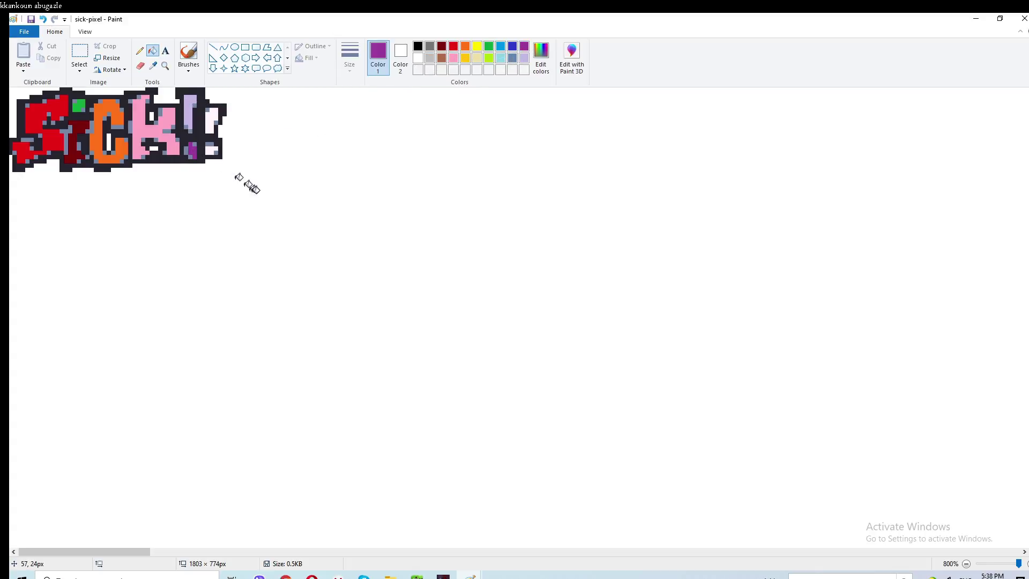
- Fill the second exclamation mark with brown and its dot with black, and save and close the sick-pixel image
{"action": "left_click", "coordinate": [441, 57]}
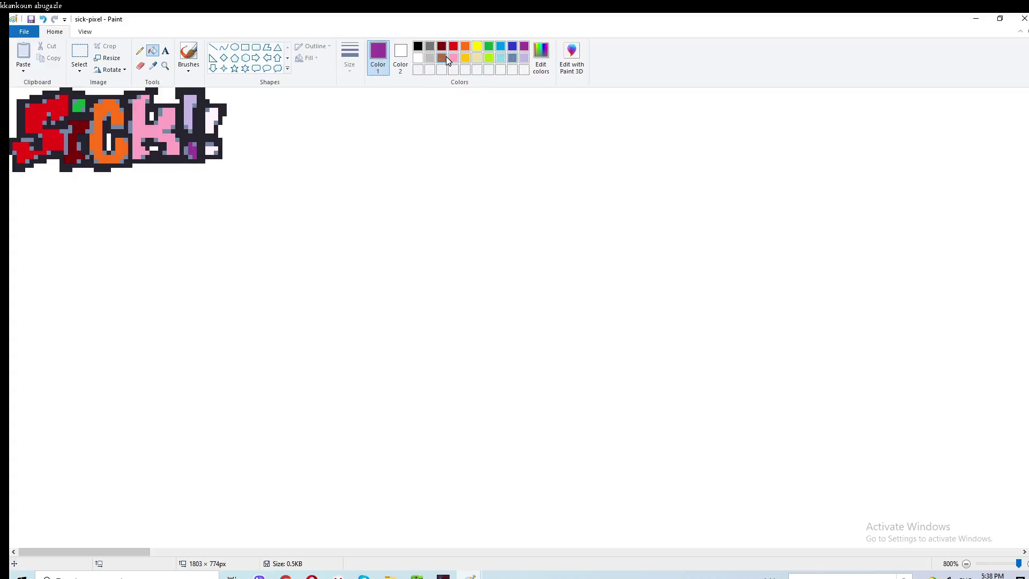
{"action": "left_click", "coordinate": [215, 115]}
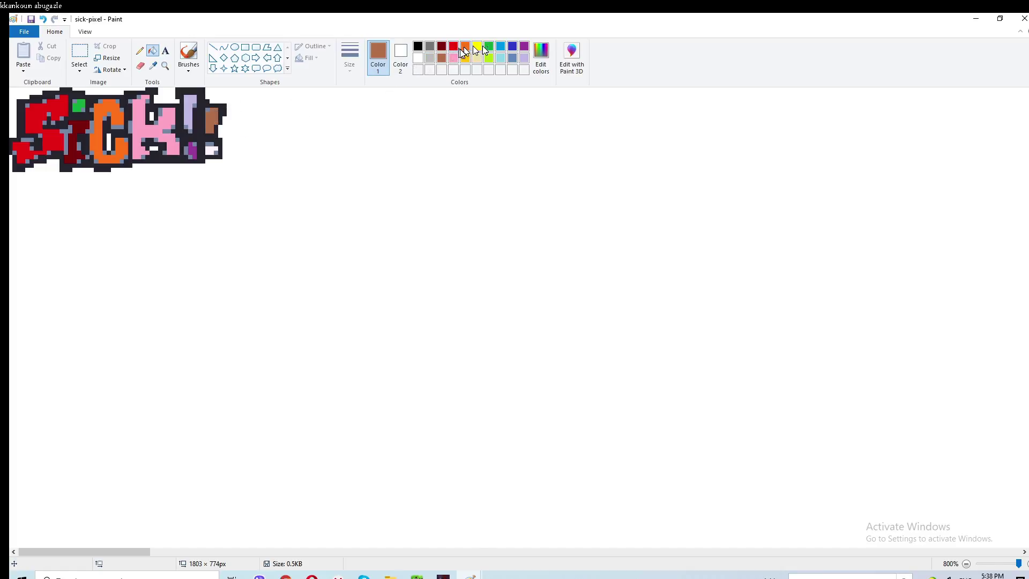
{"action": "left_click", "coordinate": [418, 46]}
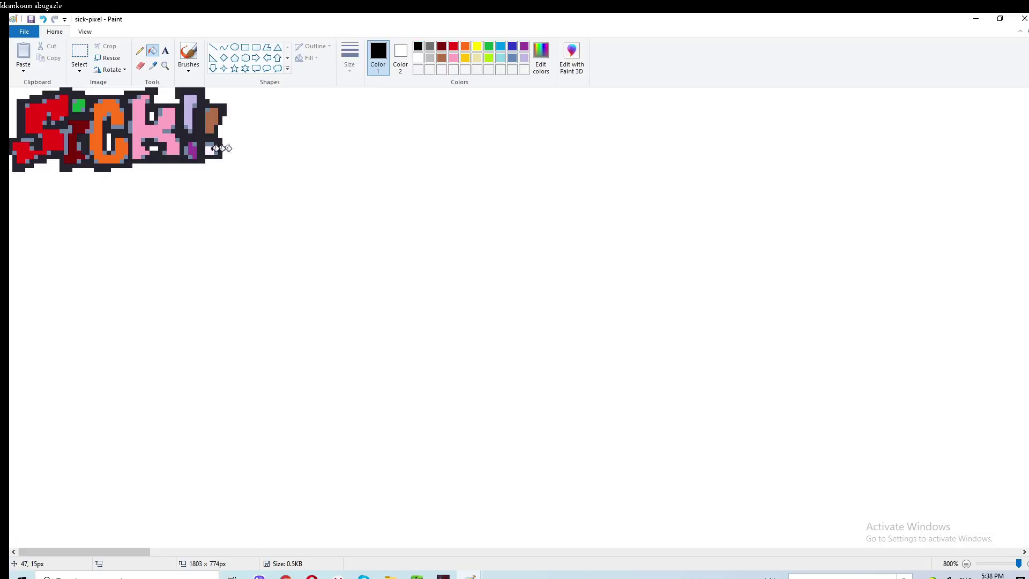
{"action": "left_click", "coordinate": [210, 150]}
{"action": "left_click", "coordinate": [1024, 19]}
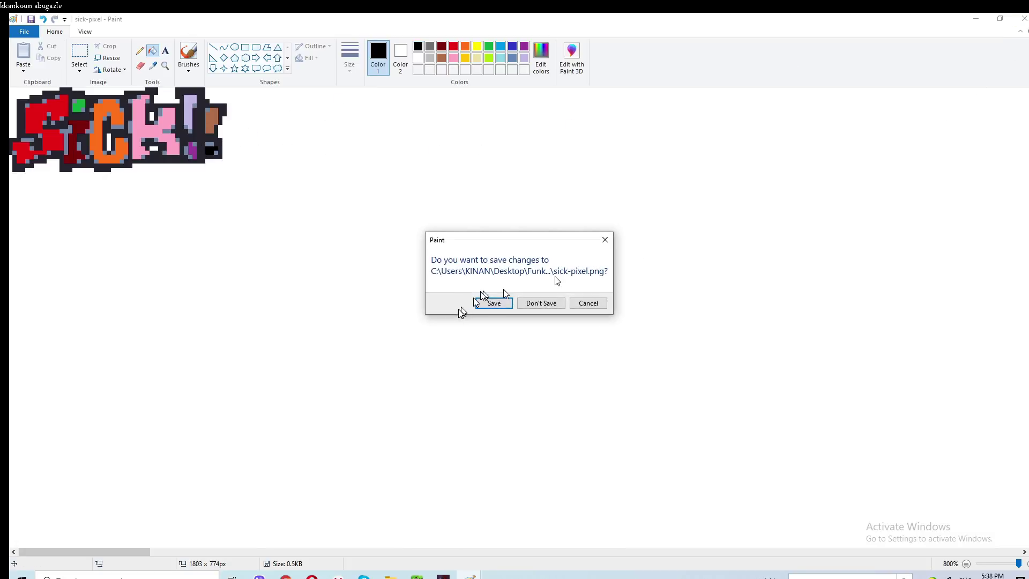
{"action": "left_click", "coordinate": [494, 303]}
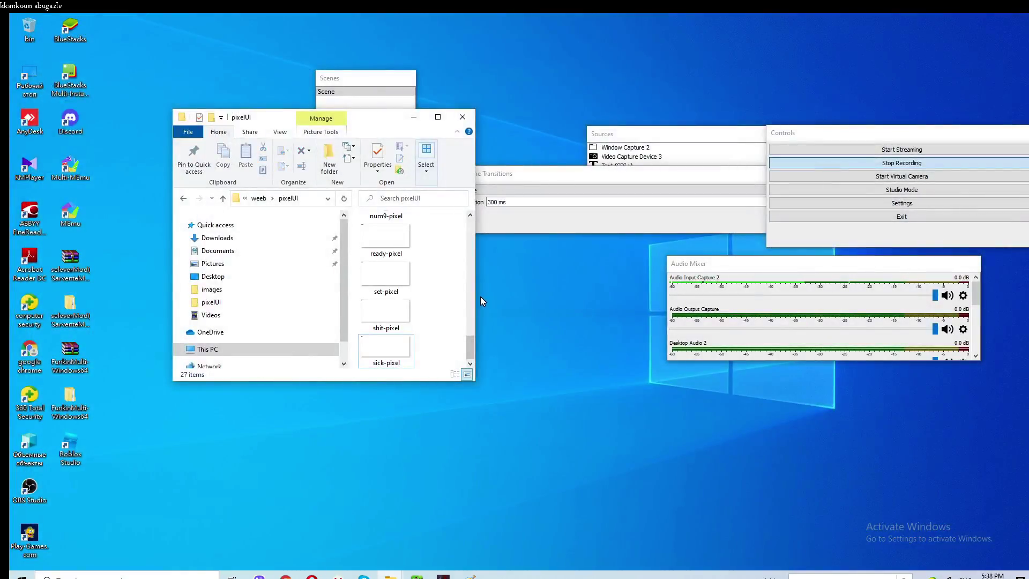
- Go back to the weeb folder and preview the animatedEvilSchool image in Photos
{"action": "left_click_drag", "start_coordinate": [470, 346], "coordinate": [459, 233]}
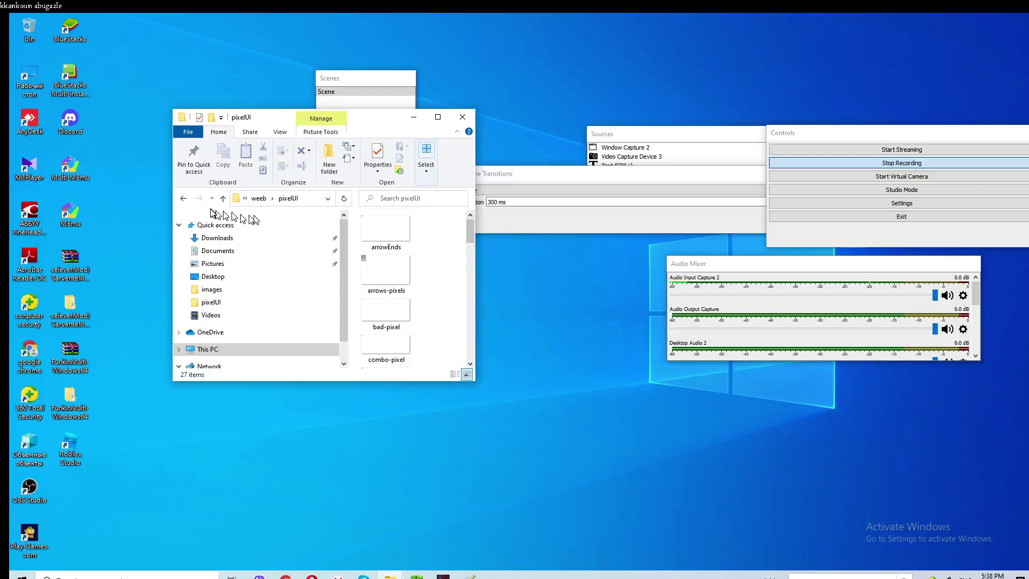
{"action": "left_click", "coordinate": [180, 202]}
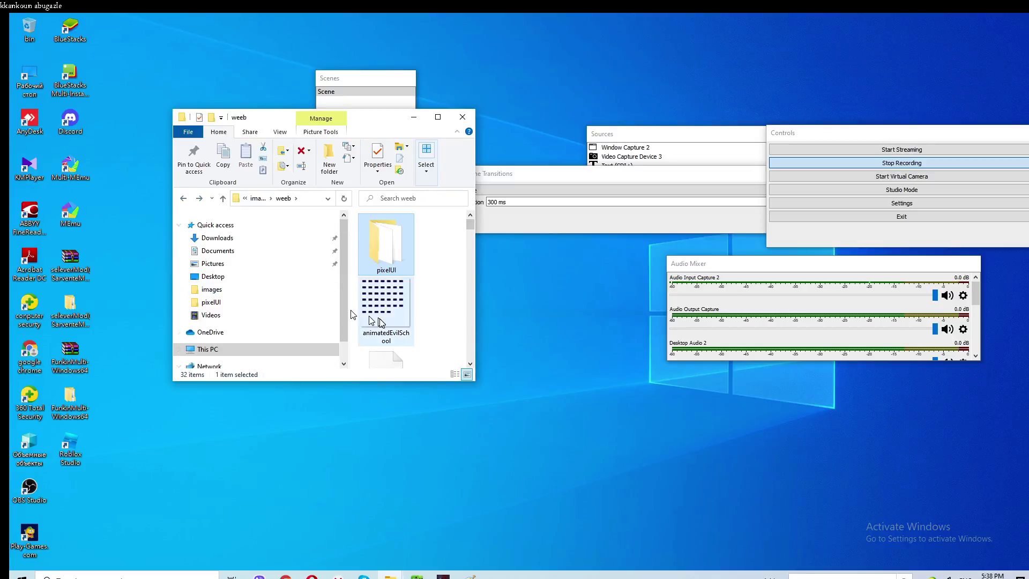
{"action": "left_click", "coordinate": [403, 330]}
{"action": "double_click", "coordinate": [403, 331]}
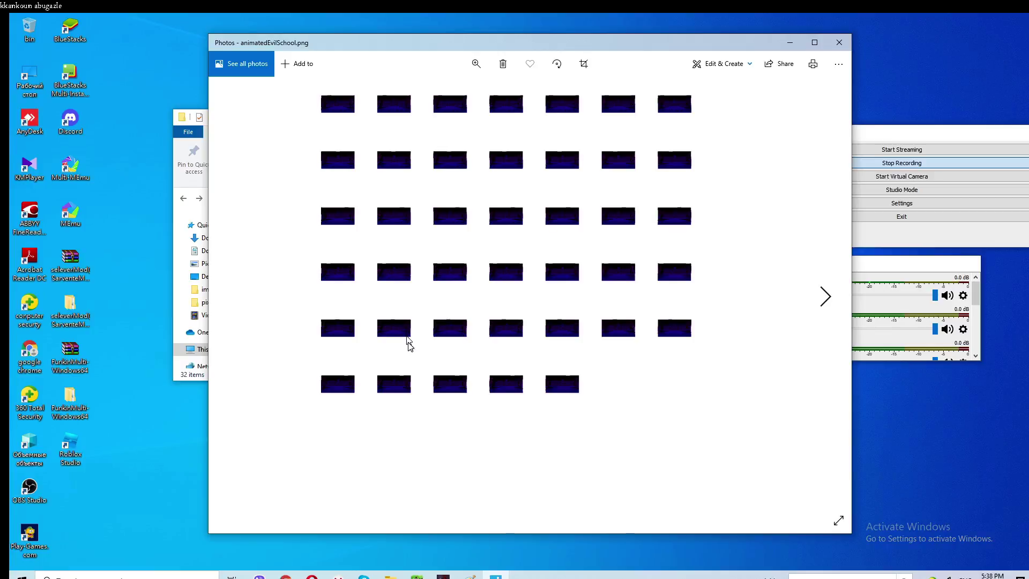
{"action": "left_click", "coordinate": [839, 42]}
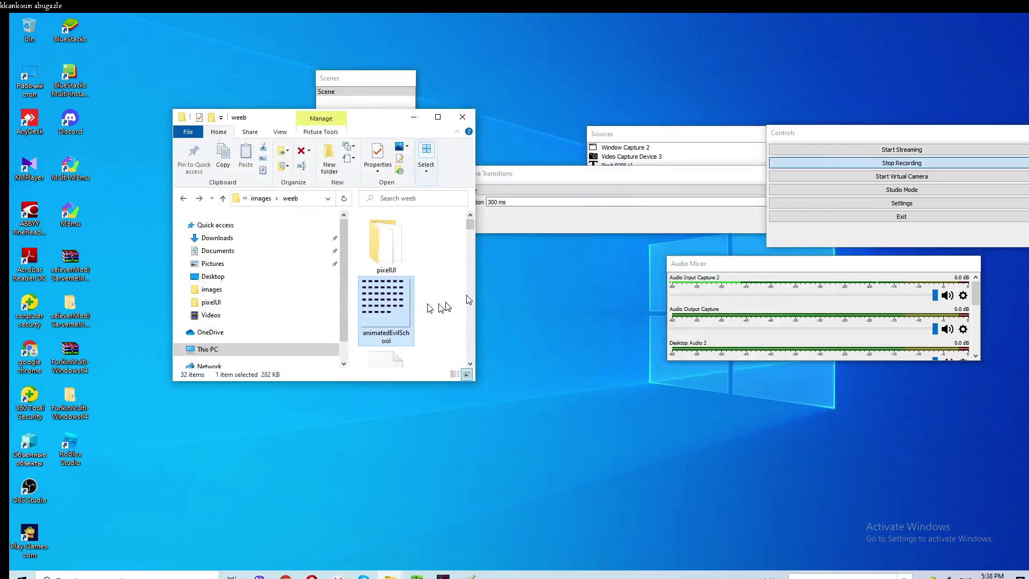
- Open the animatedEvilSchool image in Paint and inspect its first school frame at 300% before returning to the weeb folder
{"action": "right_click", "coordinate": [380, 307]}
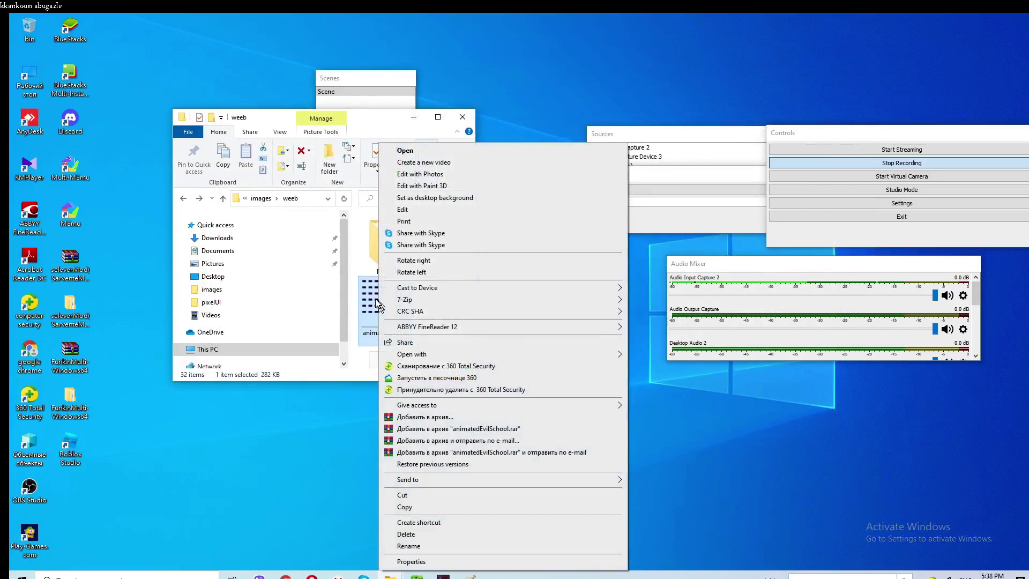
{"action": "left_click", "coordinate": [402, 209]}
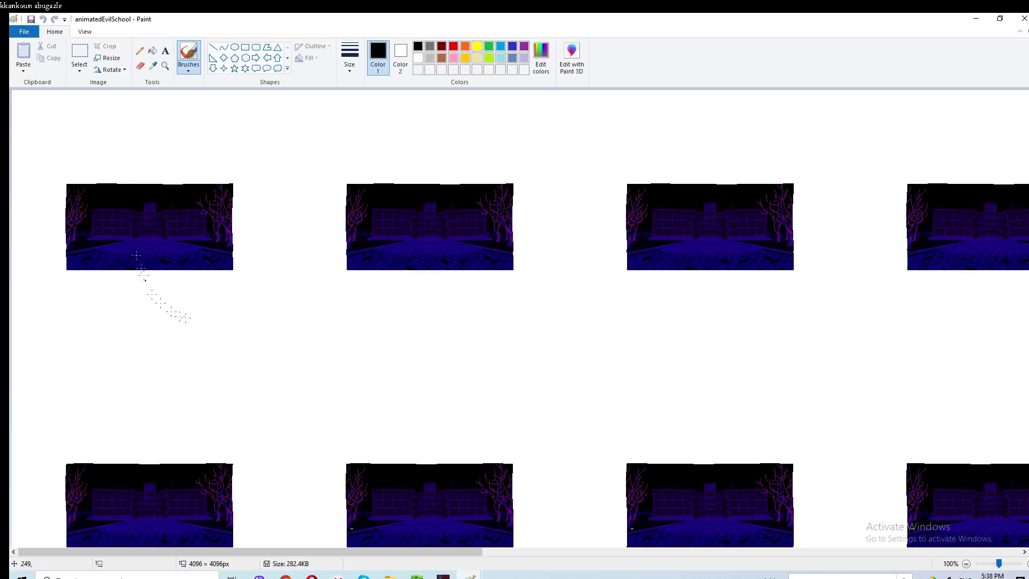
{"action": "left_click", "coordinate": [165, 65]}
{"action": "left_click", "coordinate": [142, 249]}
{"action": "left_click", "coordinate": [142, 250]}
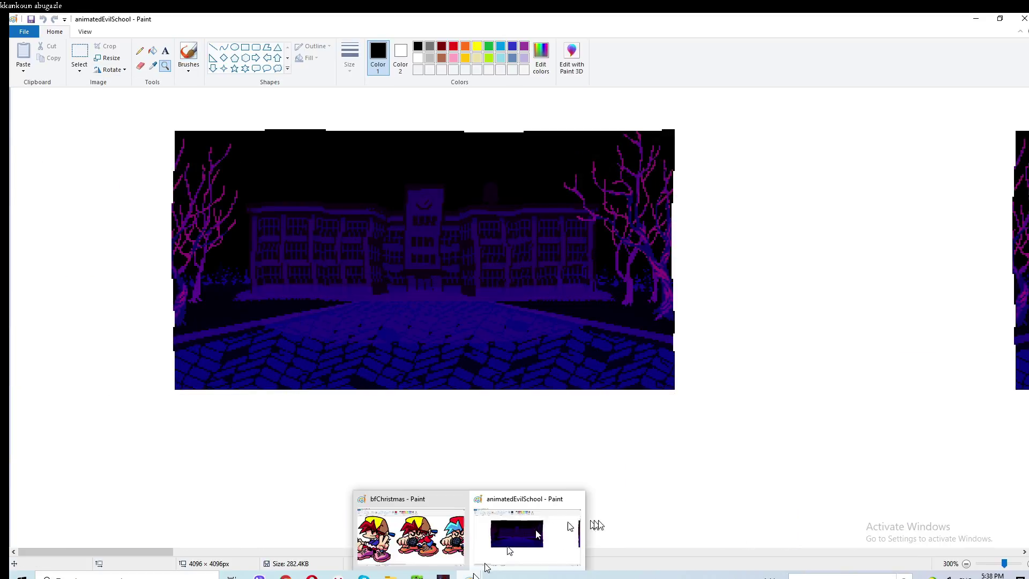
{"action": "left_click", "coordinate": [485, 562]}
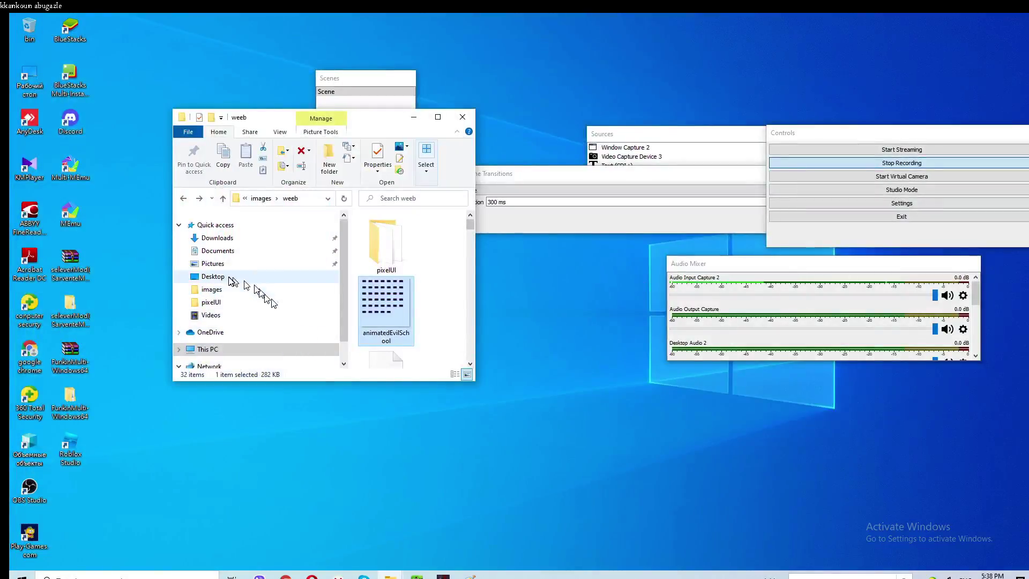
- Preview the arrows-pixels image from the pixelUI folder in Photos and close it again
{"action": "double_click", "coordinate": [402, 242]}
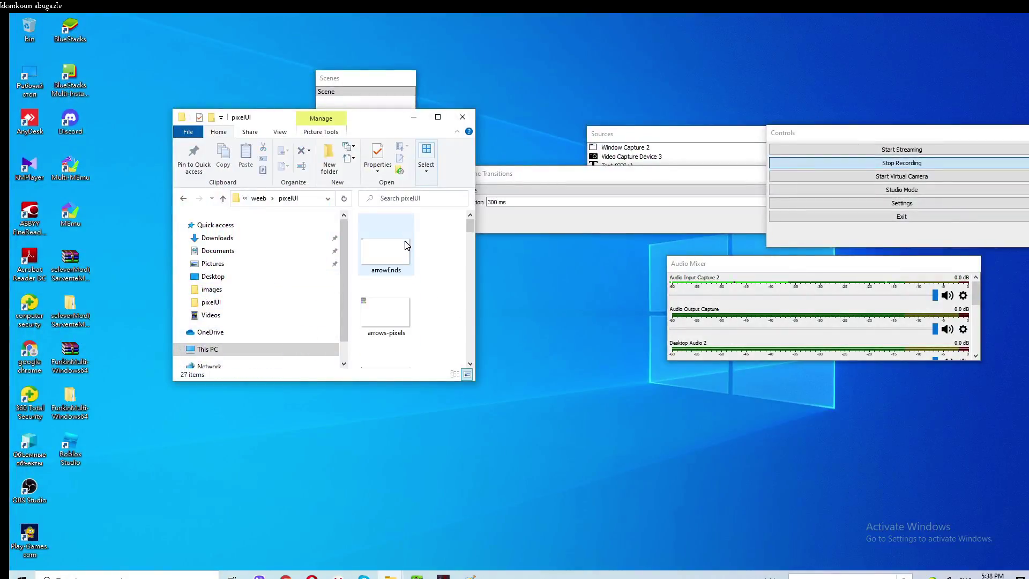
{"action": "left_click", "coordinate": [394, 310]}
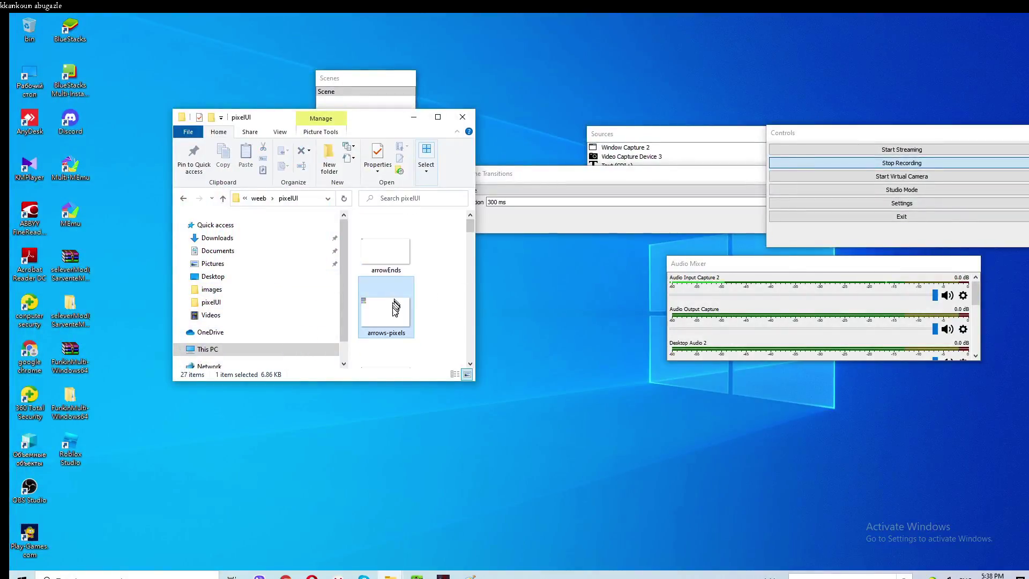
{"action": "double_click", "coordinate": [394, 312]}
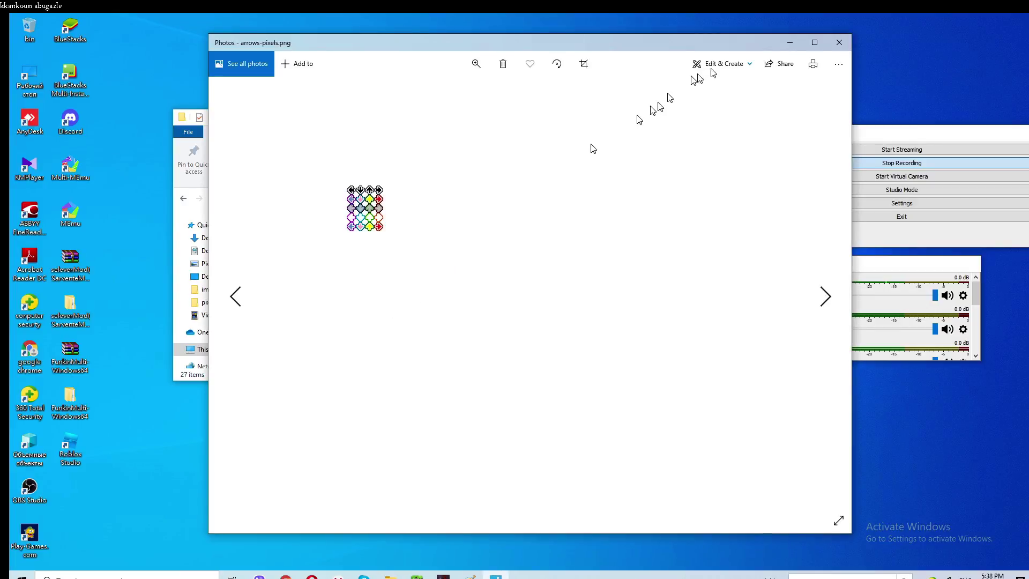
{"action": "left_click", "coordinate": [815, 42]}
{"action": "left_click", "coordinate": [1021, 21]}
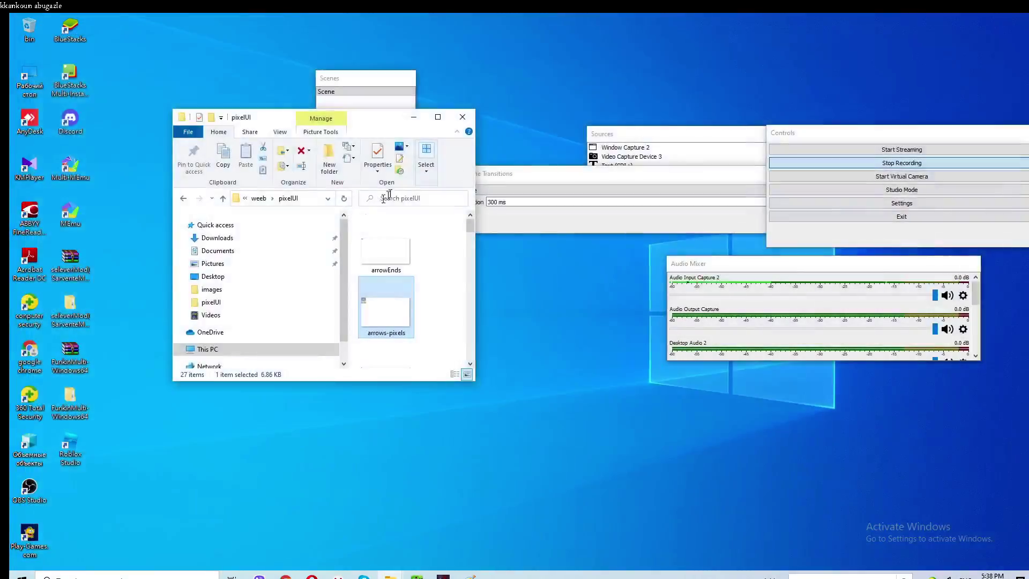
- Return to the weeb folder and preview the bfPixel character sprite sheet in Photos
{"action": "left_click", "coordinate": [183, 197]}
{"action": "scroll", "coordinate": [473, 234], "scroll_direction": "down", "scroll_amount": 5}
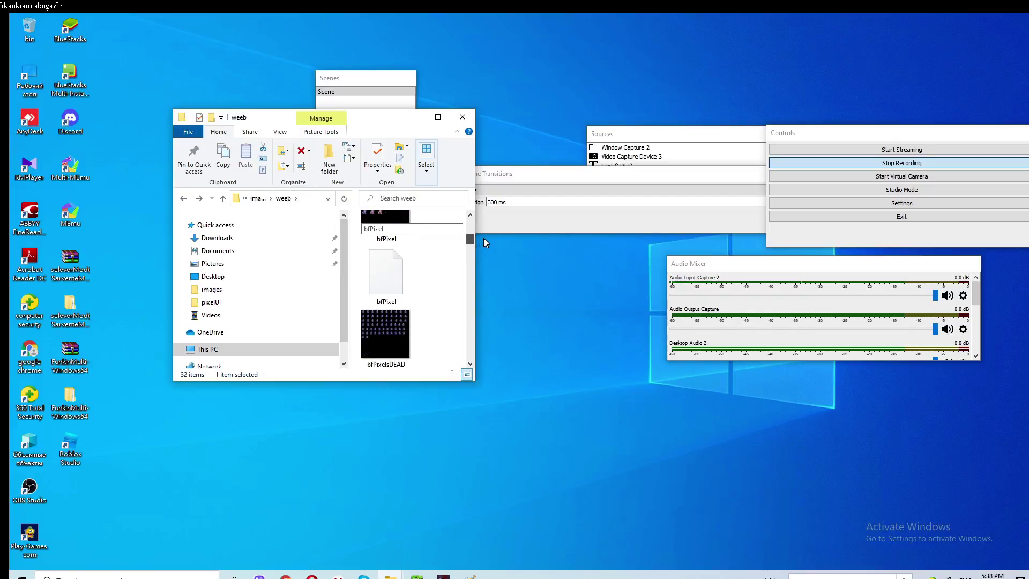
{"action": "left_click", "coordinate": [413, 252]}
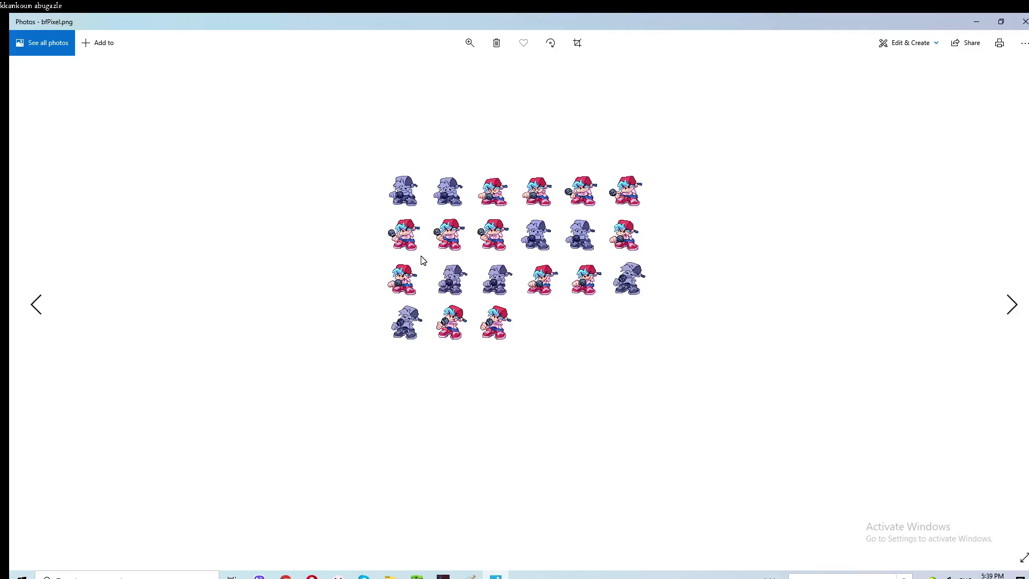
{"action": "left_click", "coordinate": [1024, 22]}
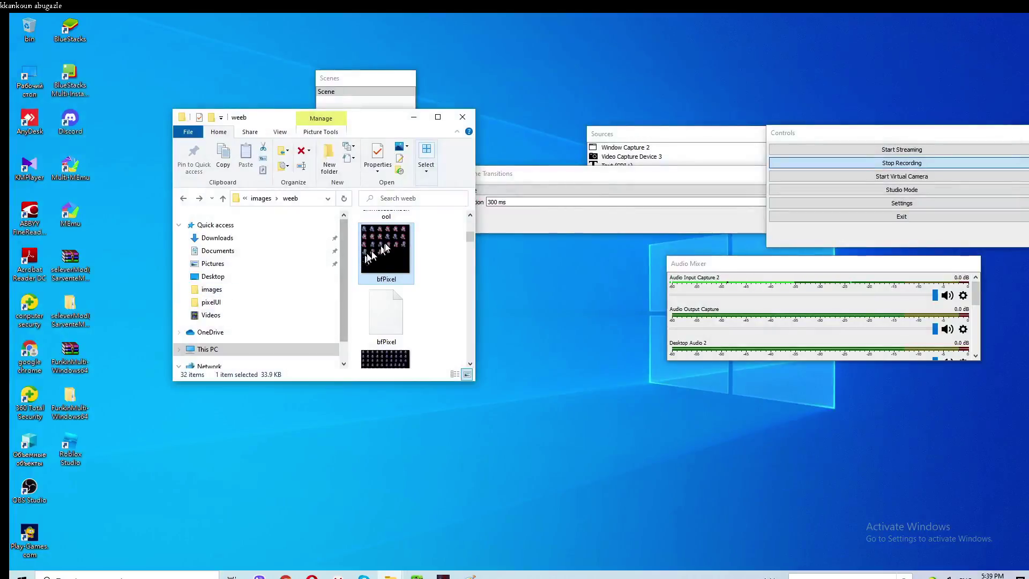
- Open the bfPixel image for editing in Paint and magnify the coloured character sprites in the top row to 600%
{"action": "right_click", "coordinate": [385, 249]}
{"action": "mouse_move", "coordinate": [442, 479]}
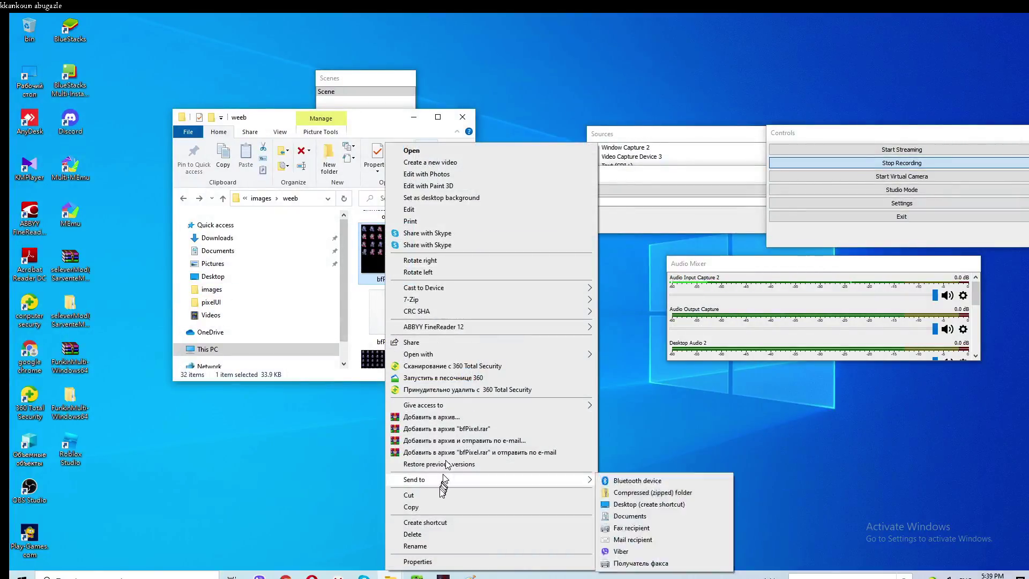
{"action": "left_click", "coordinate": [423, 212]}
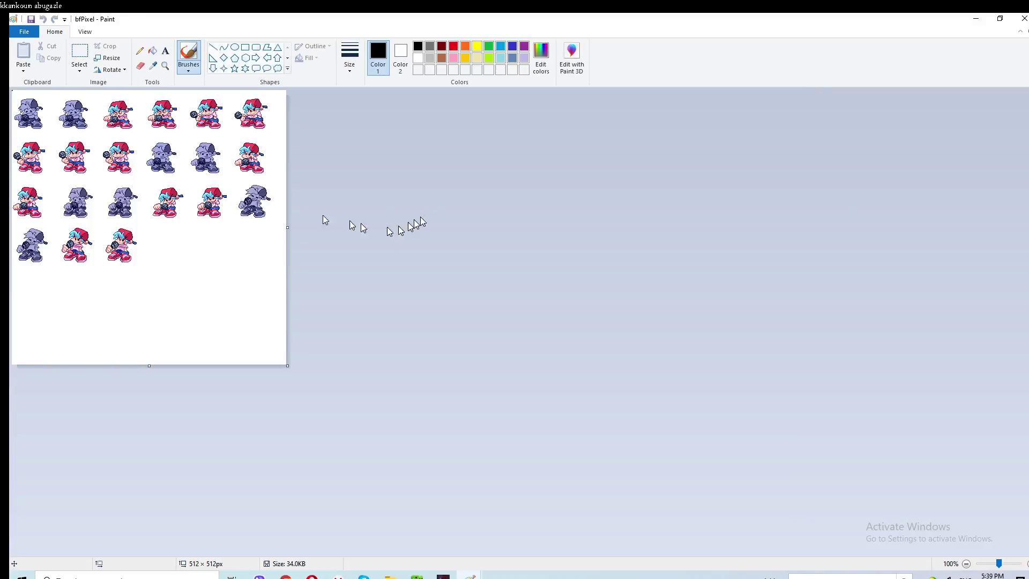
{"action": "left_click", "coordinate": [165, 66]}
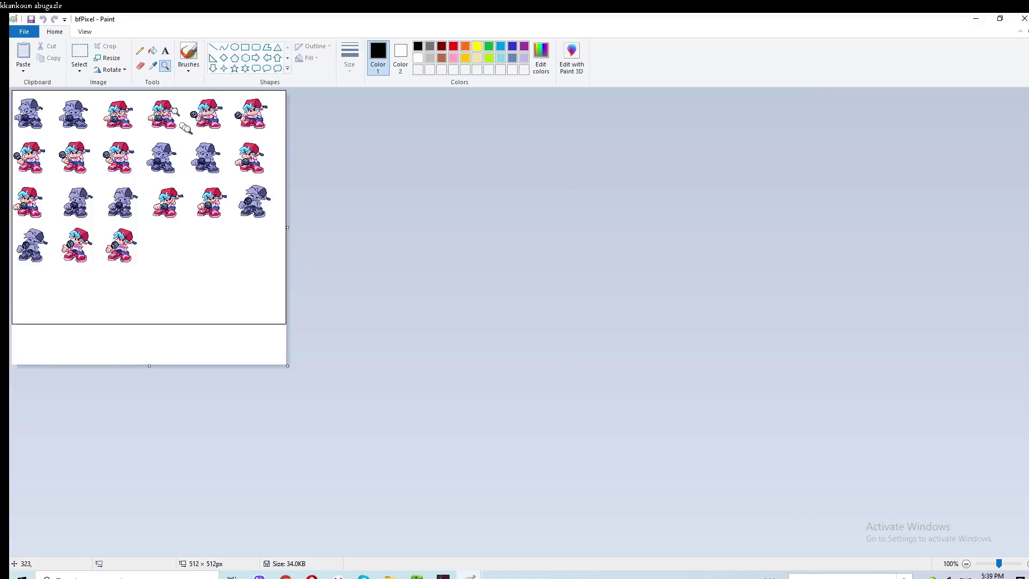
{"action": "left_click", "coordinate": [141, 137]}
{"action": "left_click", "coordinate": [188, 131]}
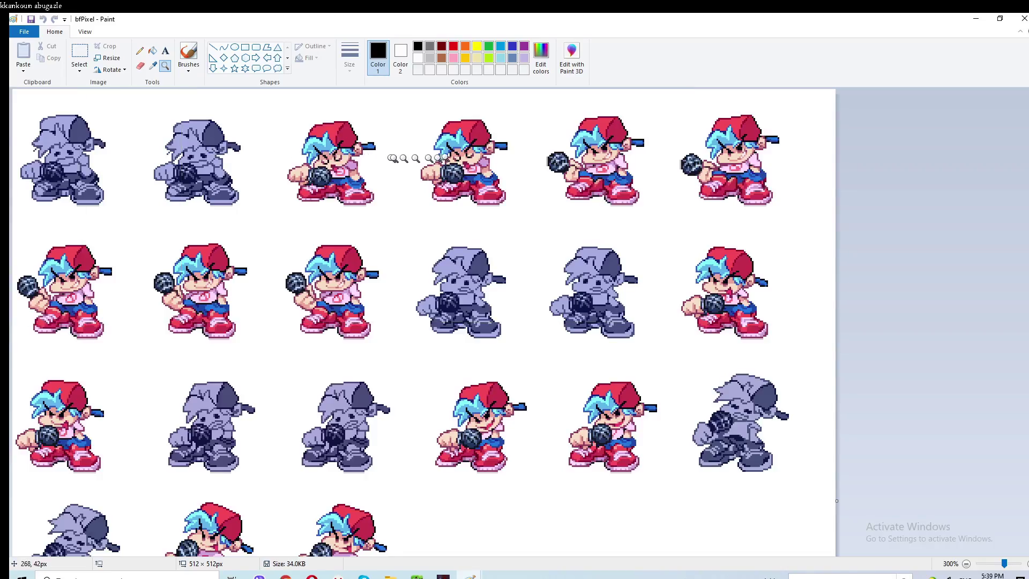
{"action": "left_click", "coordinate": [473, 145]}
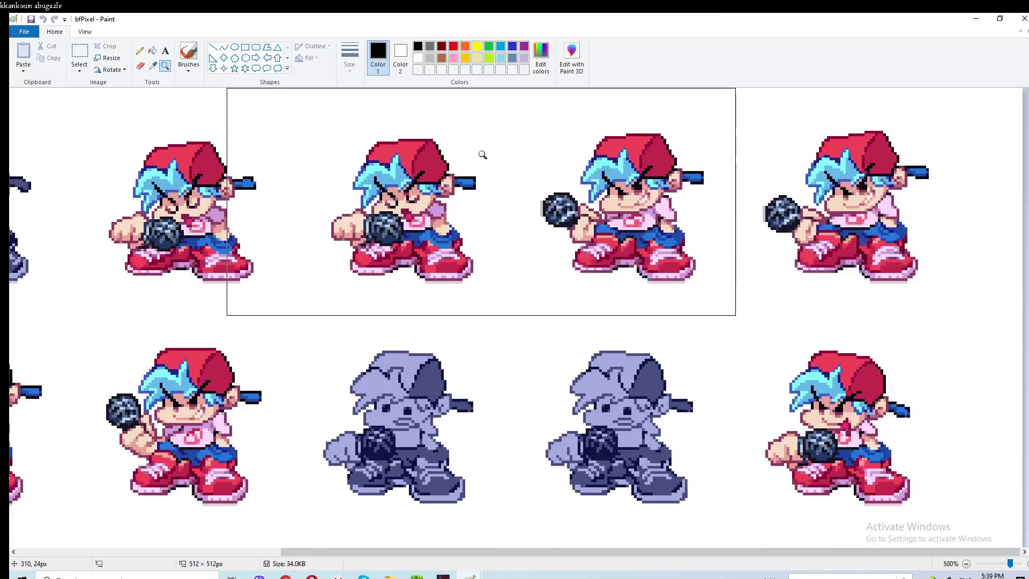
{"action": "left_click", "coordinate": [517, 154]}
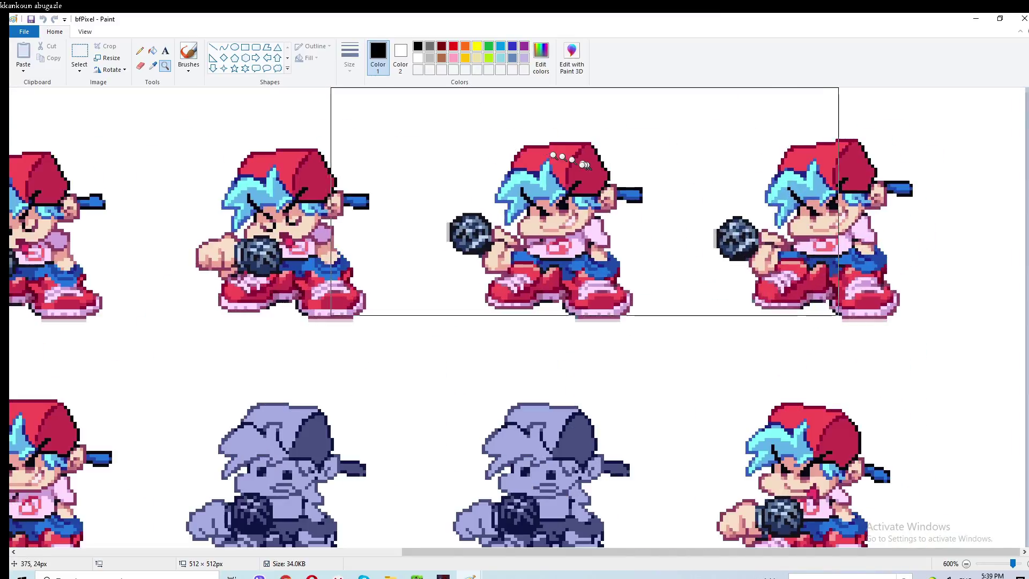
- Fill the front of the cap yellow and its back brown on the first coloured sprite in the top row
{"action": "left_click", "coordinate": [300, 177]}
{"action": "left_click", "coordinate": [161, 182]}
{"action": "right_click", "coordinate": [115, 209]}
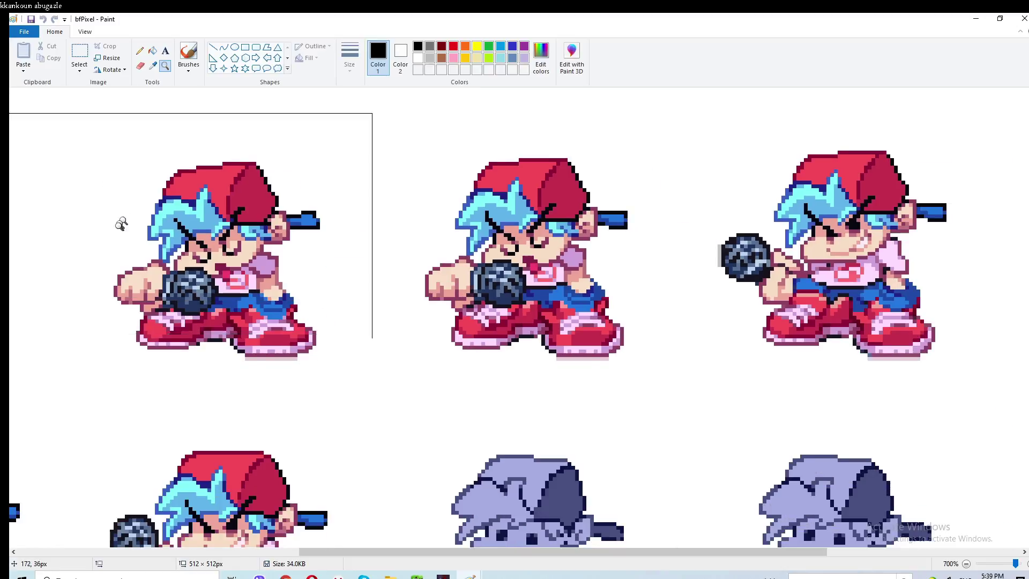
{"action": "right_click", "coordinate": [101, 230]}
{"action": "right_click", "coordinate": [97, 234]}
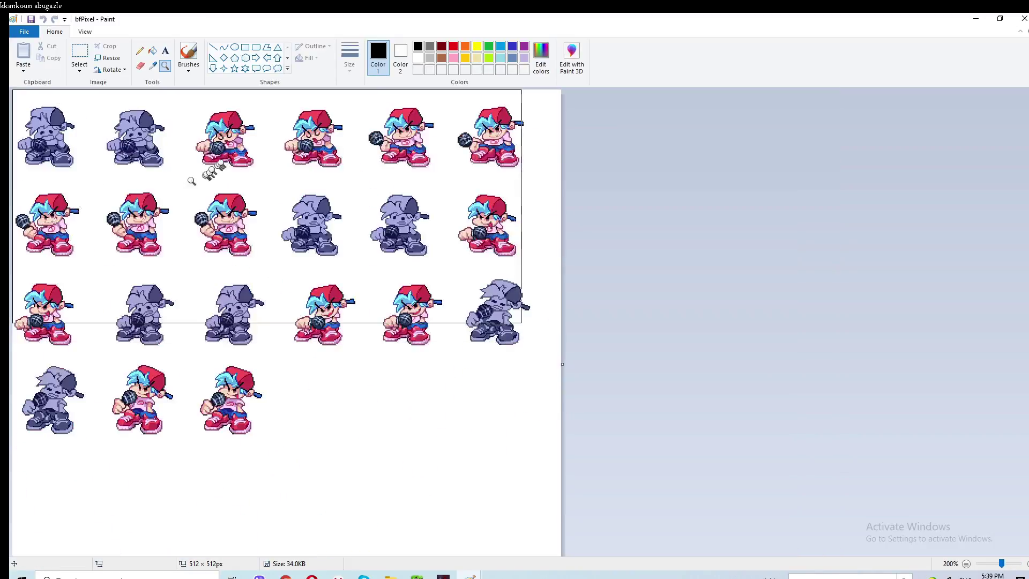
{"action": "left_click", "coordinate": [207, 172]}
{"action": "left_click", "coordinate": [259, 161]}
{"action": "left_click", "coordinate": [391, 172]}
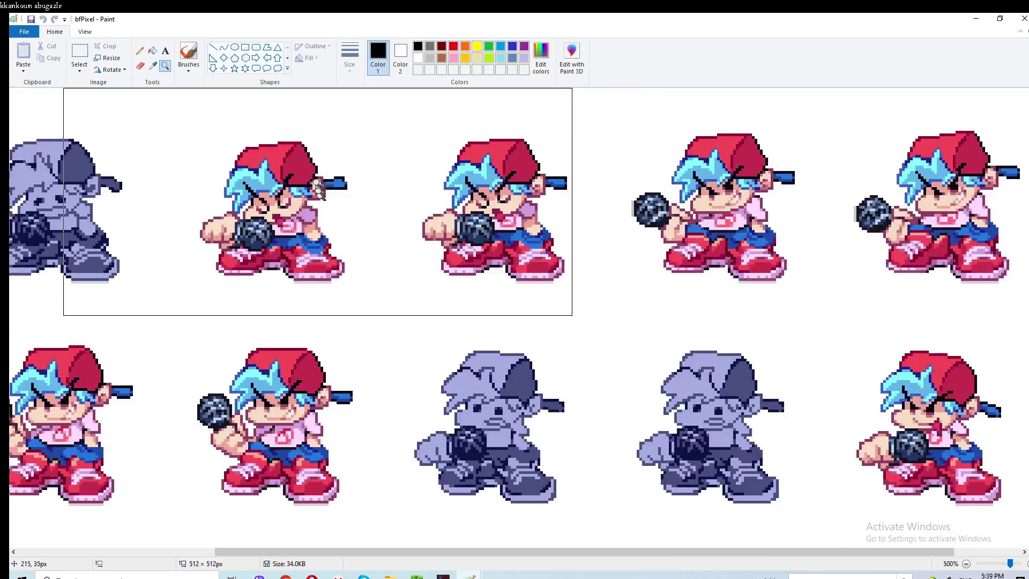
{"action": "left_click", "coordinate": [322, 182]}
{"action": "left_click", "coordinate": [310, 206]}
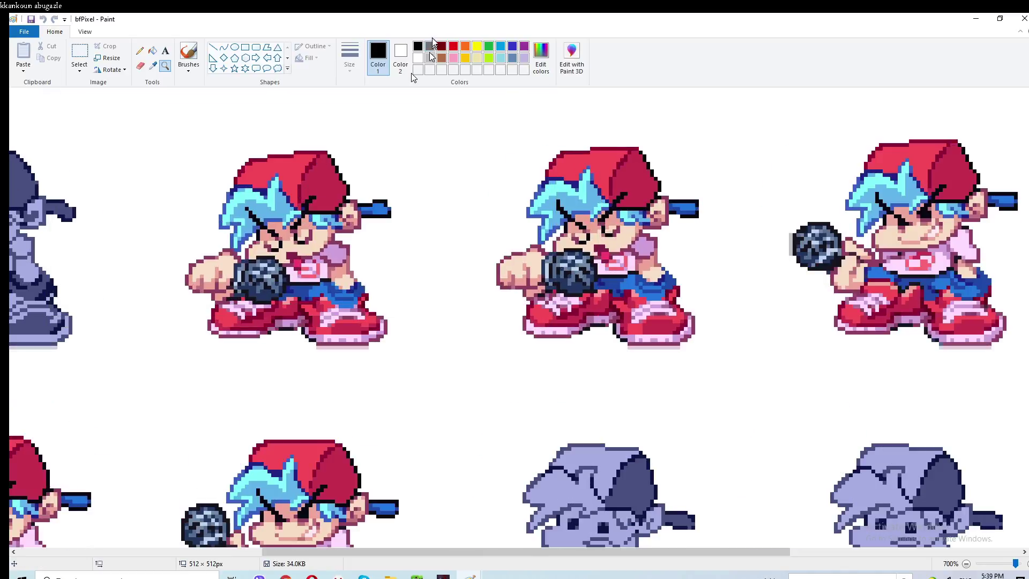
{"action": "left_click", "coordinate": [477, 46]}
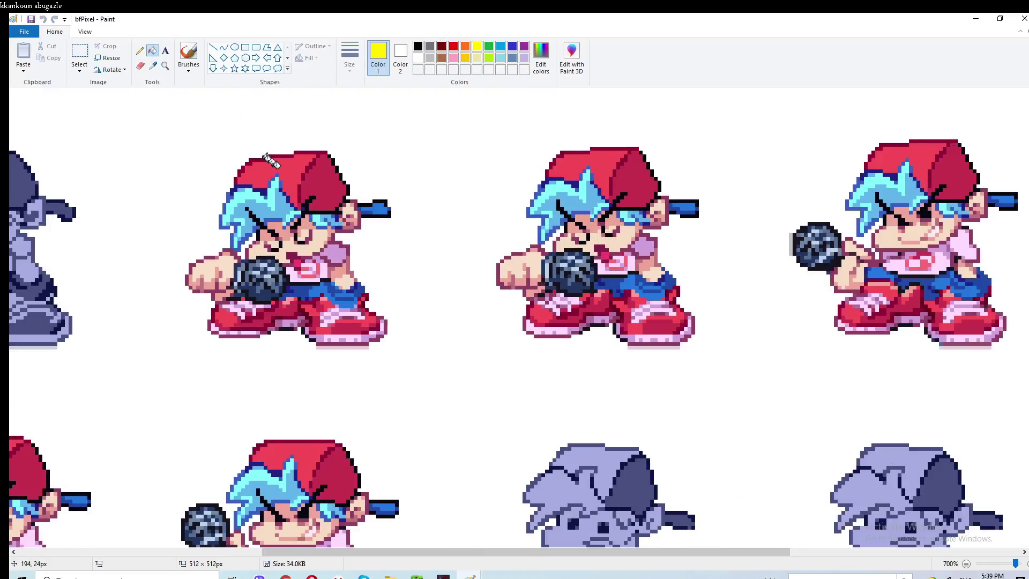
{"action": "left_click", "coordinate": [276, 163]}
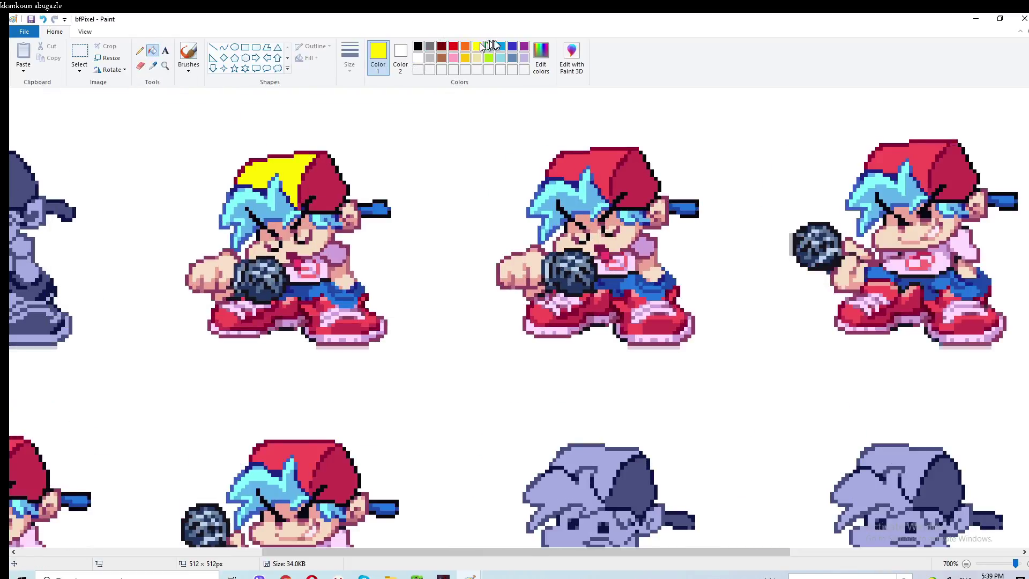
{"action": "left_click", "coordinate": [441, 58]}
{"action": "left_click", "coordinate": [334, 182]}
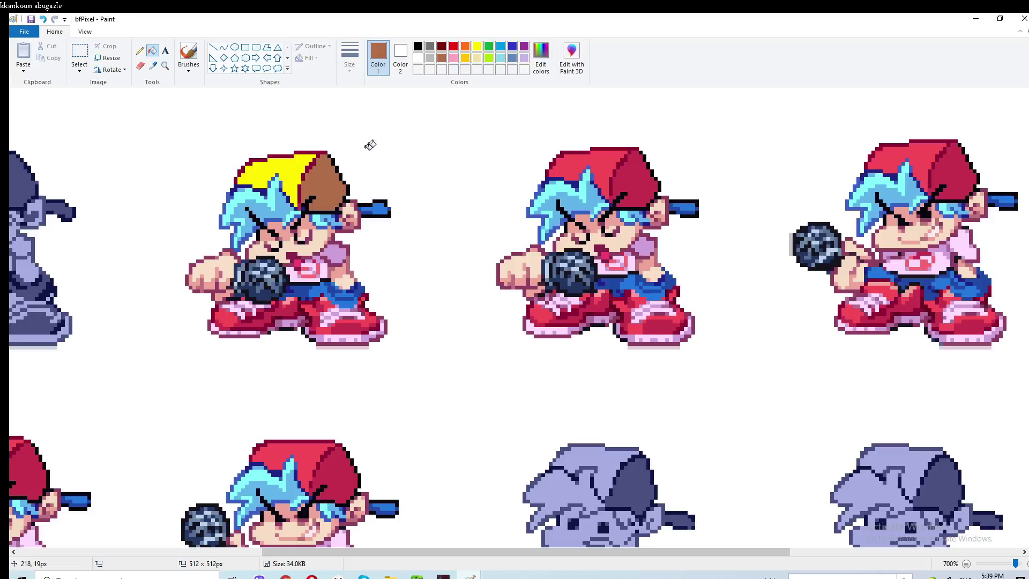
- Recolour the same sprite's hair, filling the main blue areas dark red and the lighter strands red
{"action": "left_click", "coordinate": [453, 46]}
{"action": "left_click", "coordinate": [441, 46]}
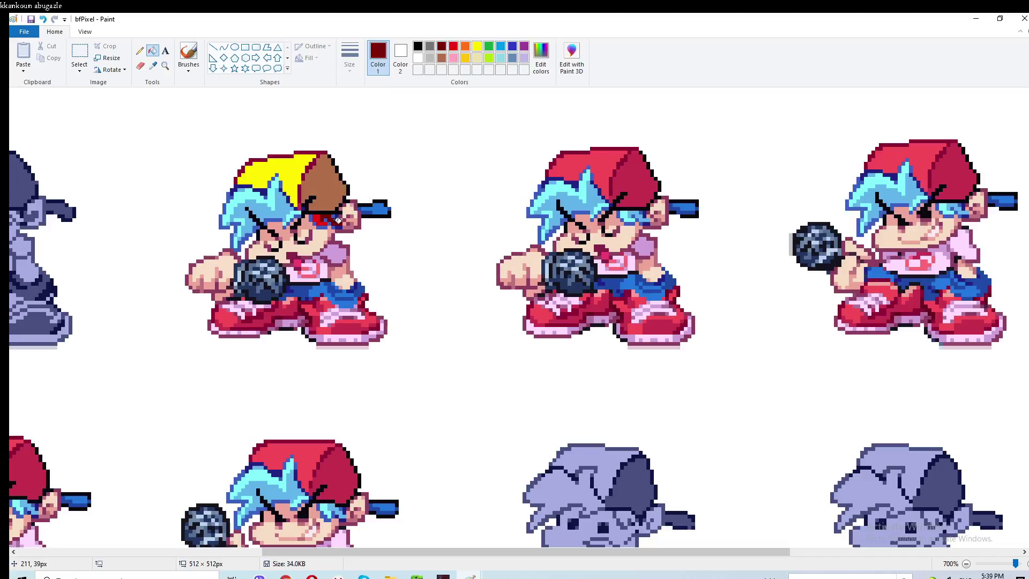
{"action": "left_click", "coordinate": [259, 210]}
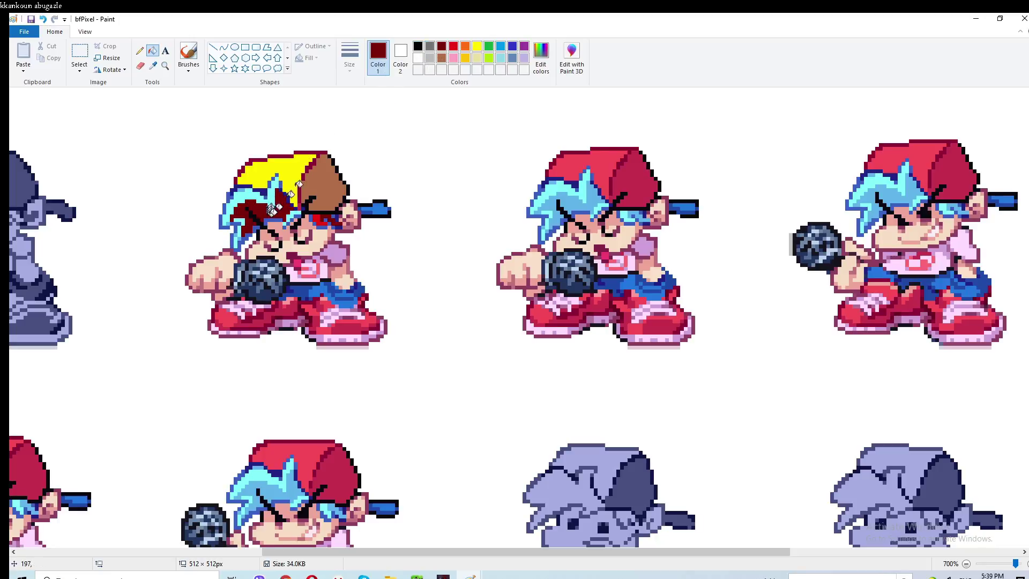
{"action": "left_click", "coordinate": [453, 47]}
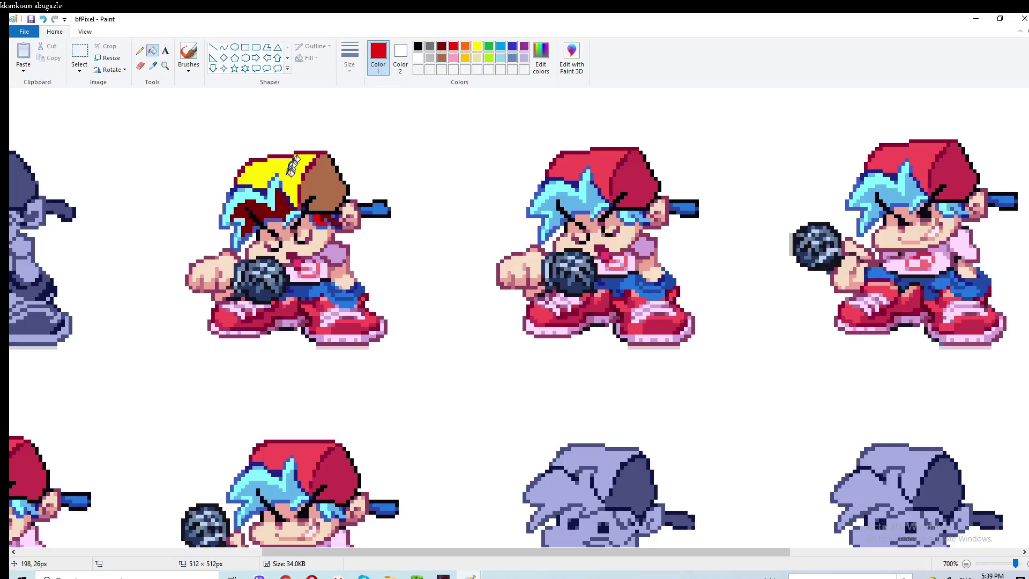
{"action": "left_click", "coordinate": [277, 185]}
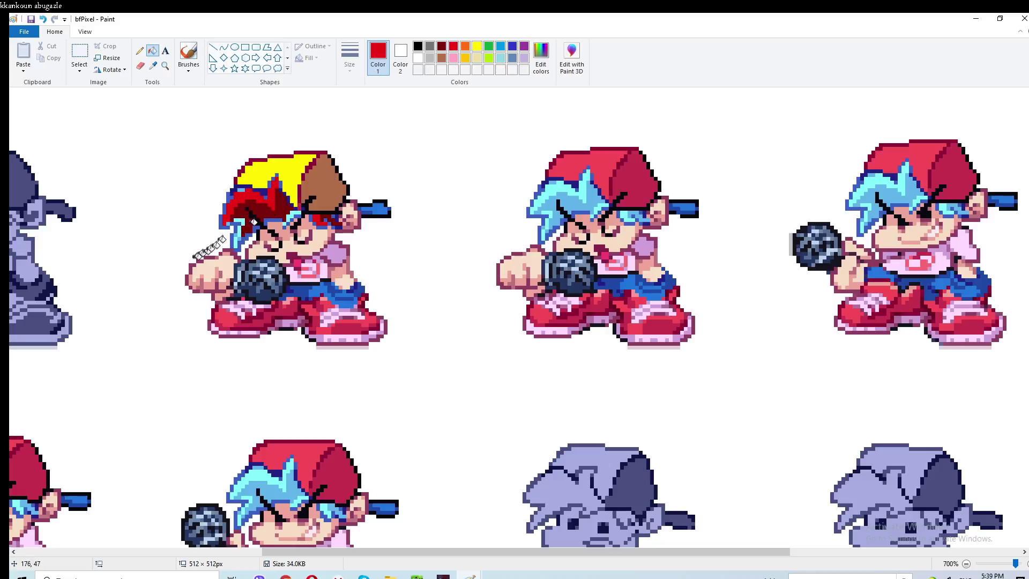
- Fill the same sprite's sleeve and shirt black, then close the bfPixel image and save its changes
{"action": "left_click", "coordinate": [418, 46]}
{"action": "left_click", "coordinate": [328, 256]}
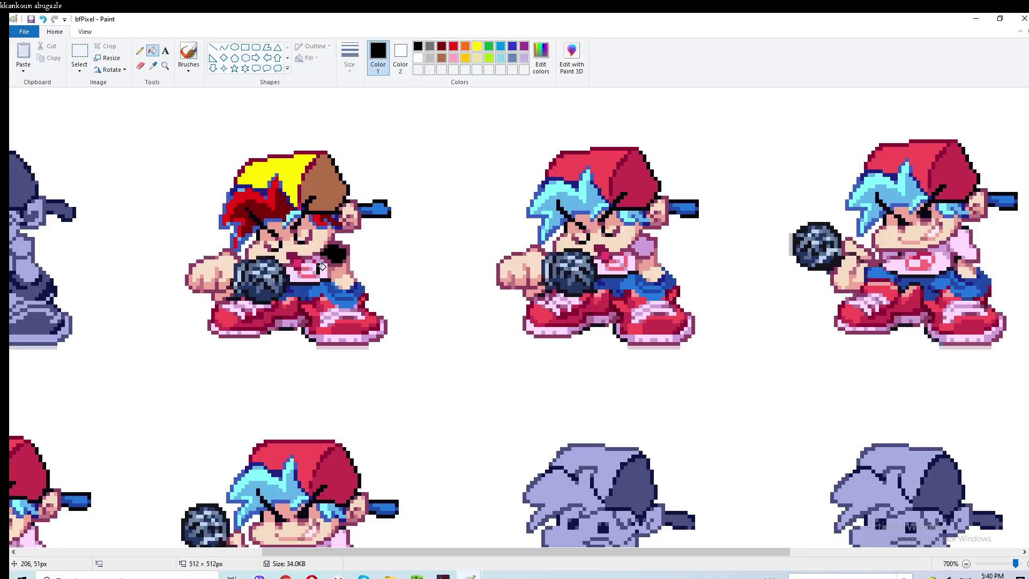
{"action": "left_click", "coordinate": [314, 276]}
{"action": "left_click", "coordinate": [1023, 18]}
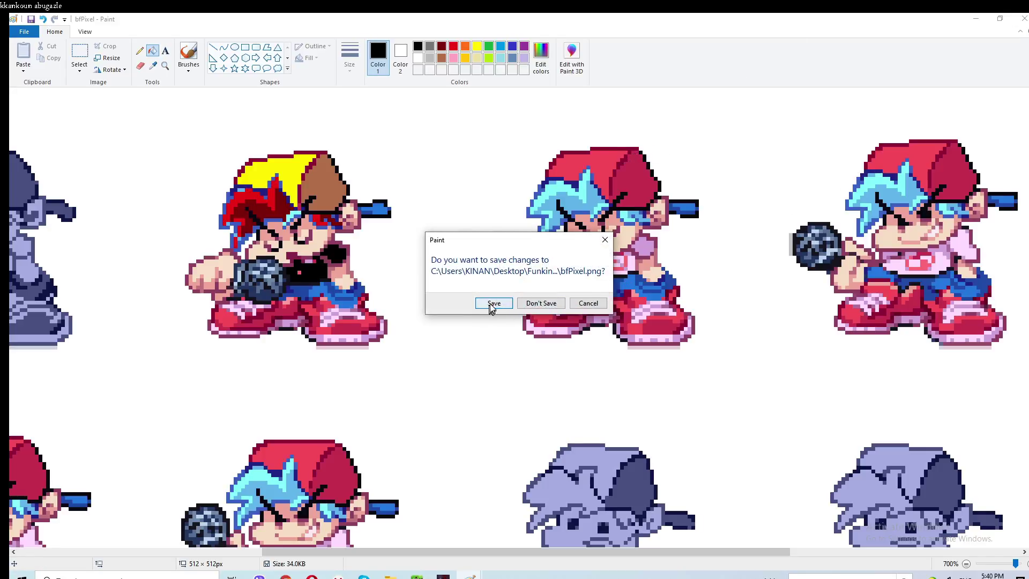
{"action": "left_click", "coordinate": [494, 303]}
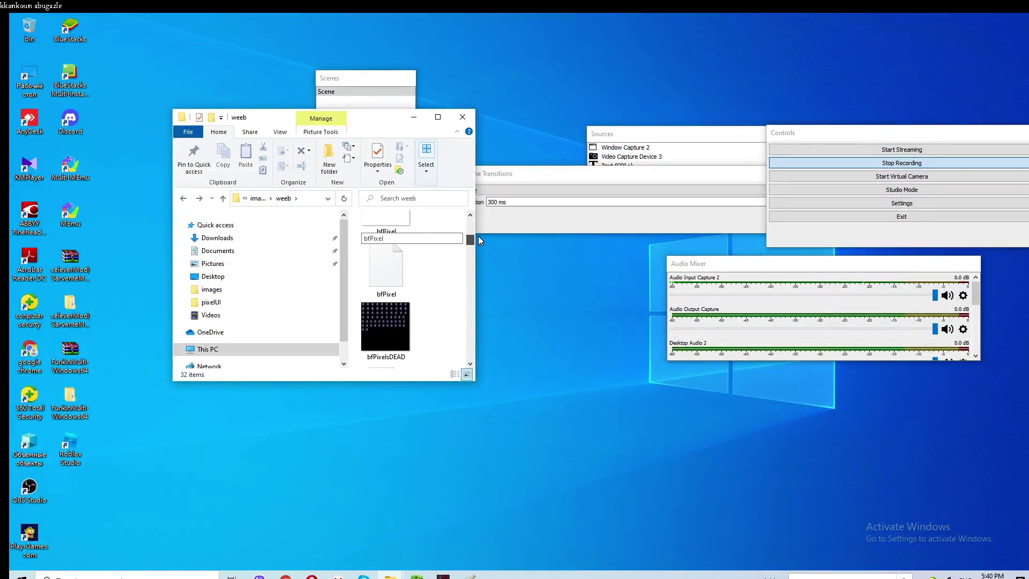
- Preview the bfPortrait image from the weeb folder in Photos and close it again
{"action": "left_click_drag", "start_coordinate": [477, 236], "coordinate": [474, 248]}
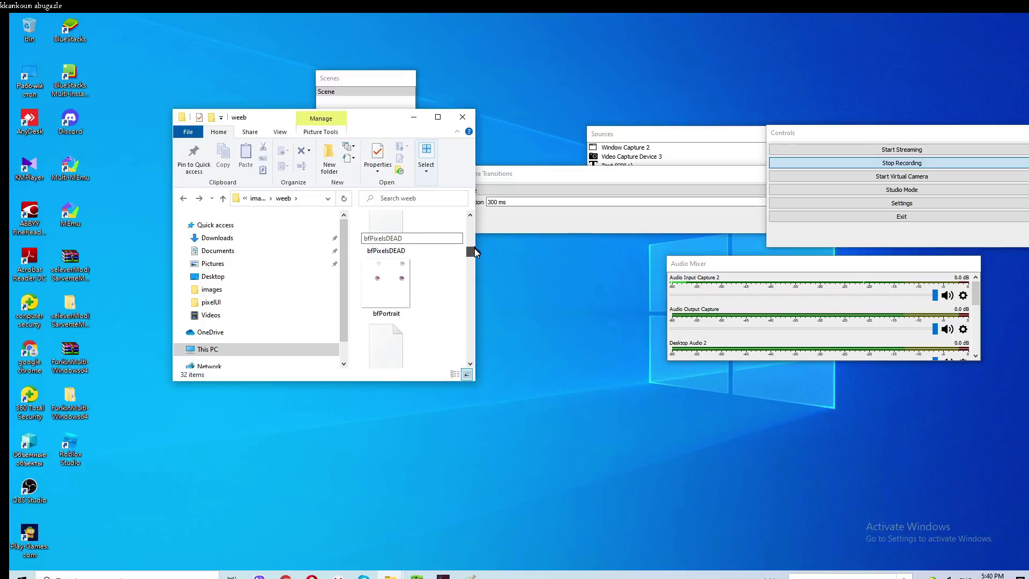
{"action": "left_click", "coordinate": [410, 252]}
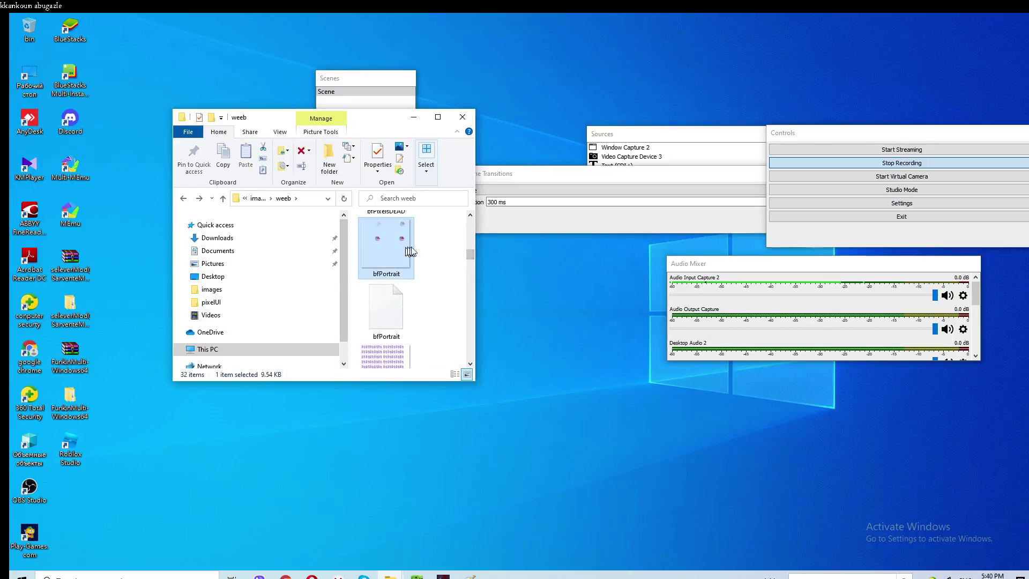
{"action": "double_click", "coordinate": [411, 252]}
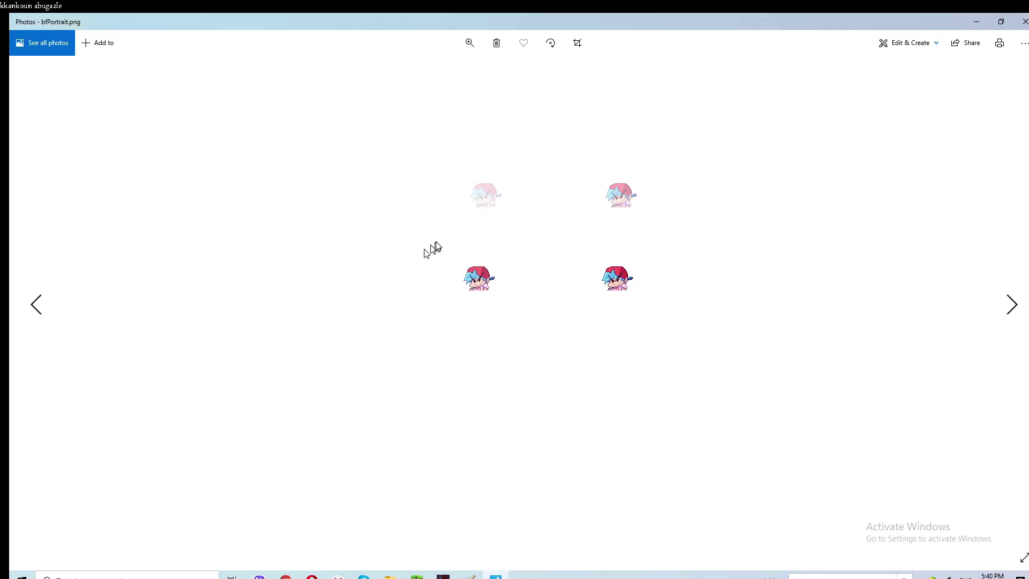
{"action": "left_click", "coordinate": [1024, 21]}
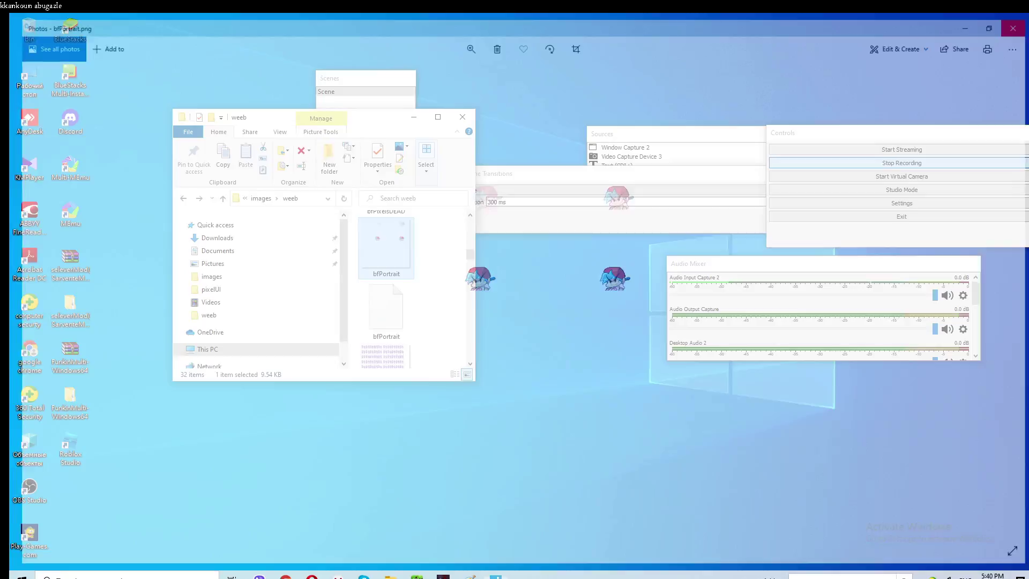
- Open the bfPortrait image for editing in Paint and enlarge its canvas to 1225 × 879 px
{"action": "right_click", "coordinate": [391, 253]}
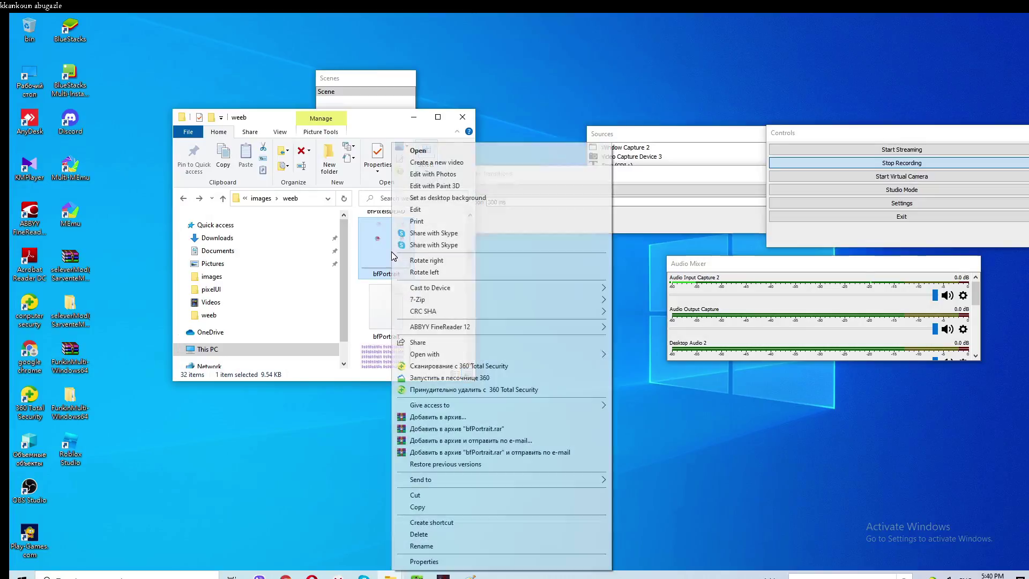
{"action": "left_click", "coordinate": [427, 209]}
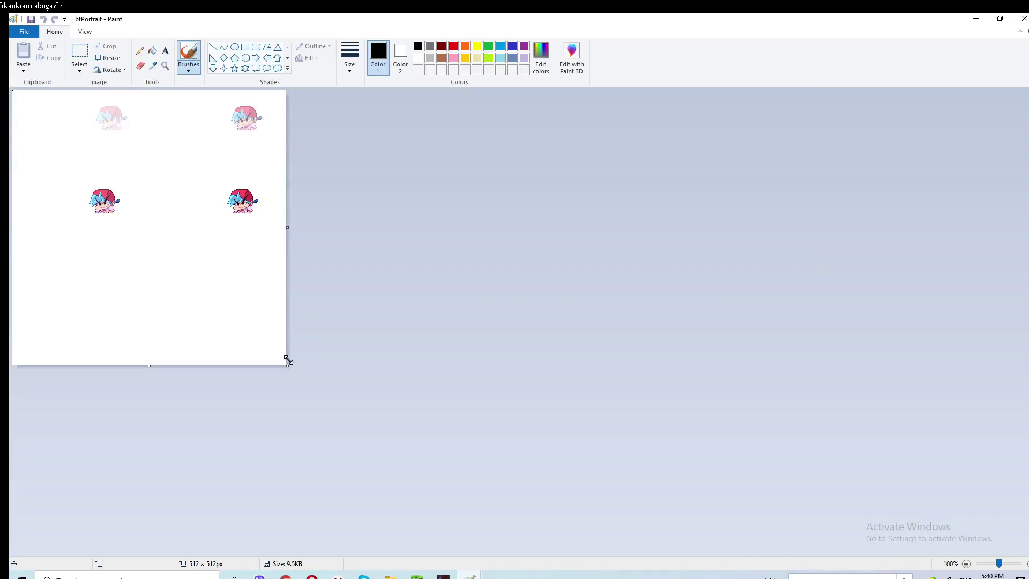
{"action": "left_click_drag", "start_coordinate": [287, 365], "coordinate": [668, 561]}
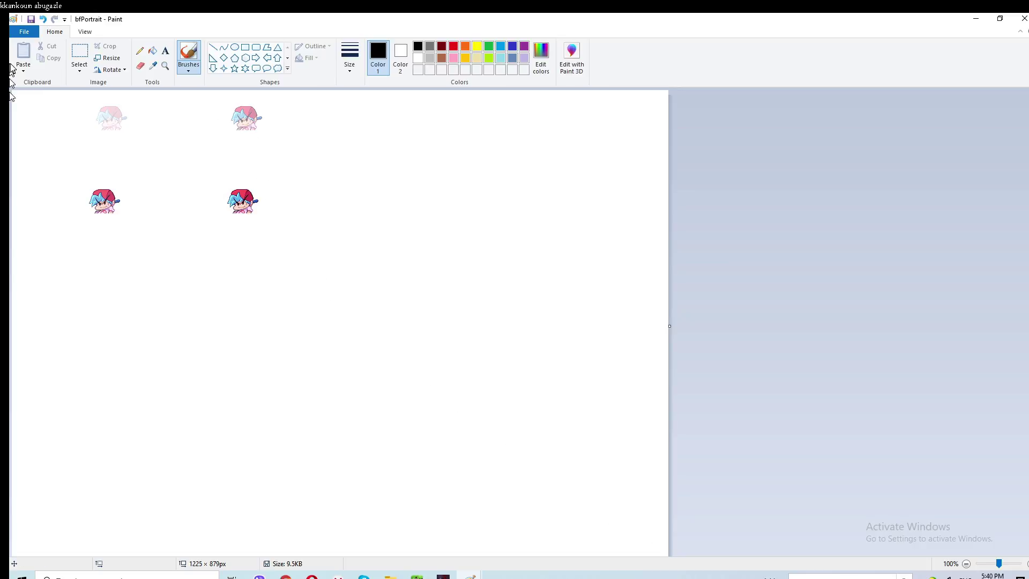
- Fill the front of the cap yellow and its back brown on the lower-right portrait
{"action": "left_click", "coordinate": [165, 65]}
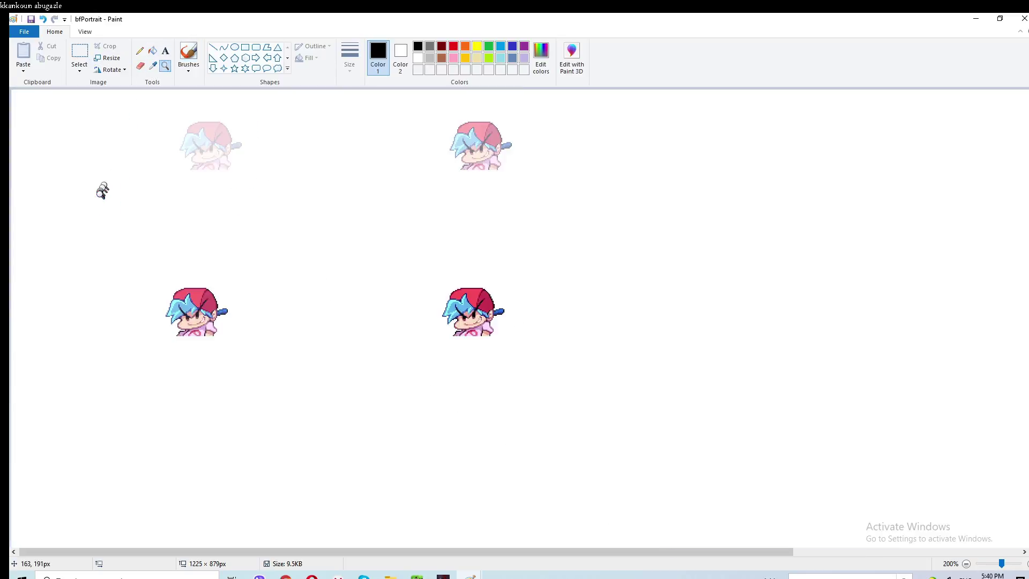
{"action": "left_click", "coordinate": [366, 307]}
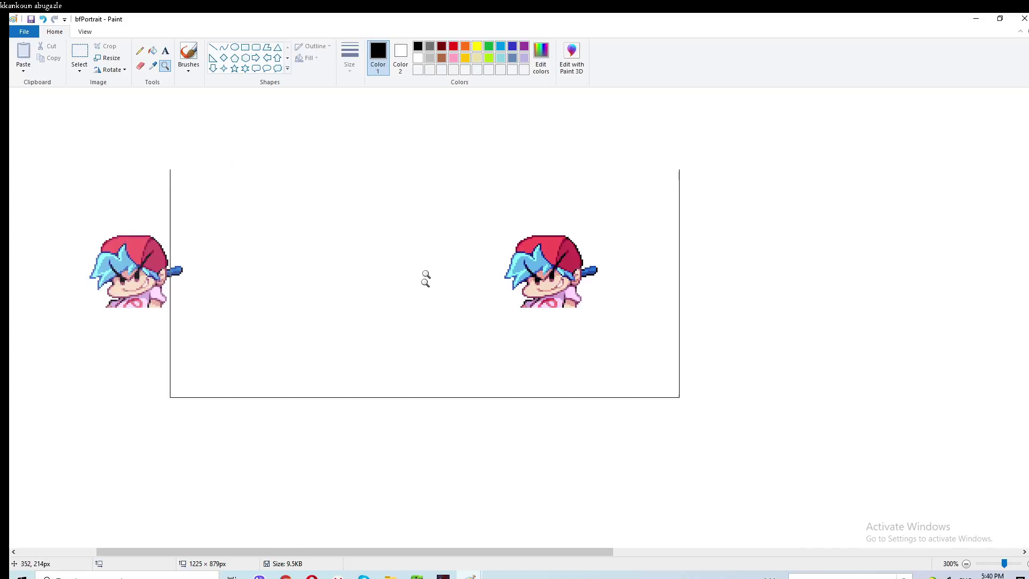
{"action": "left_click", "coordinate": [477, 46]}
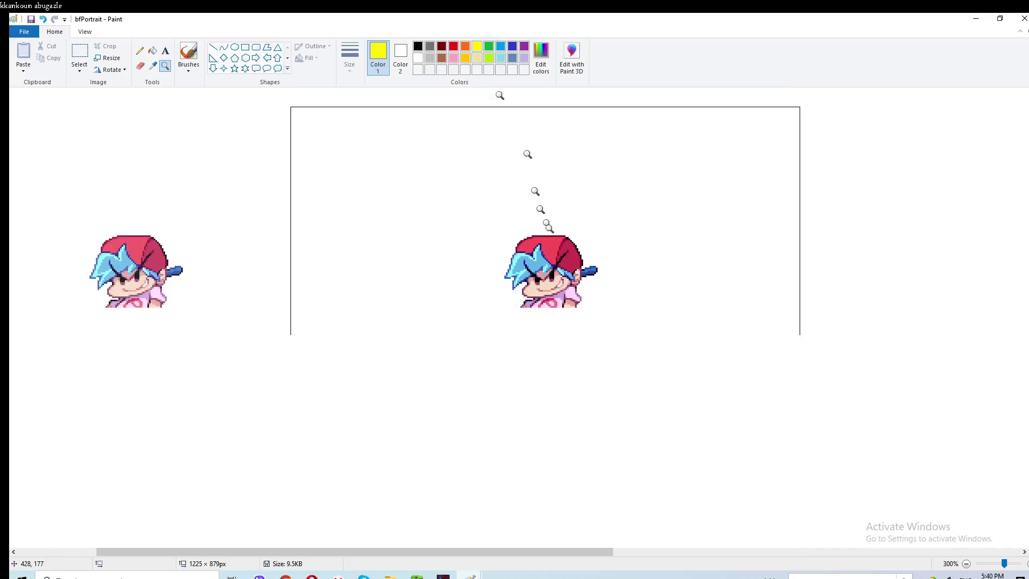
{"action": "left_click", "coordinate": [152, 51]}
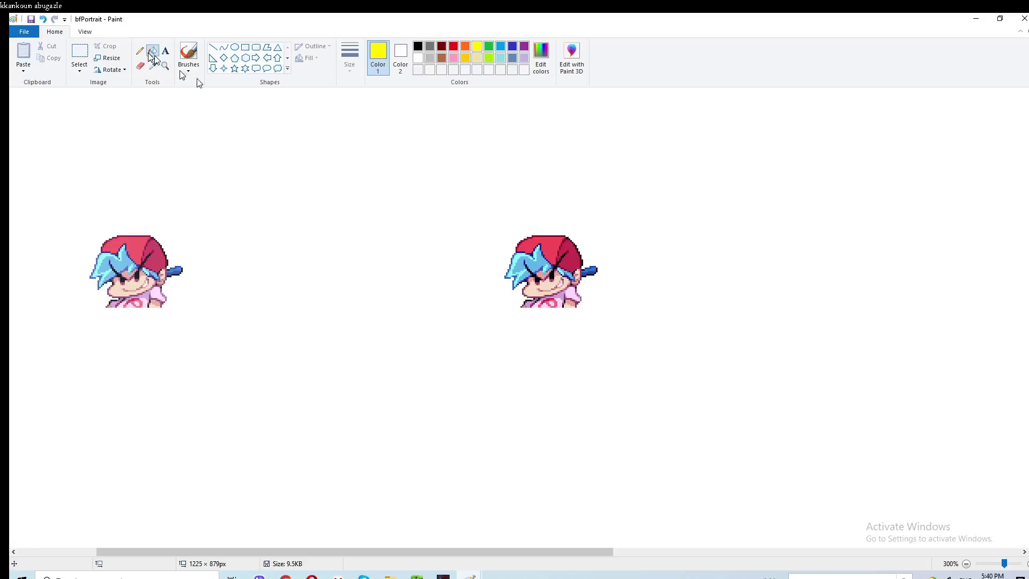
{"action": "left_click", "coordinate": [544, 245]}
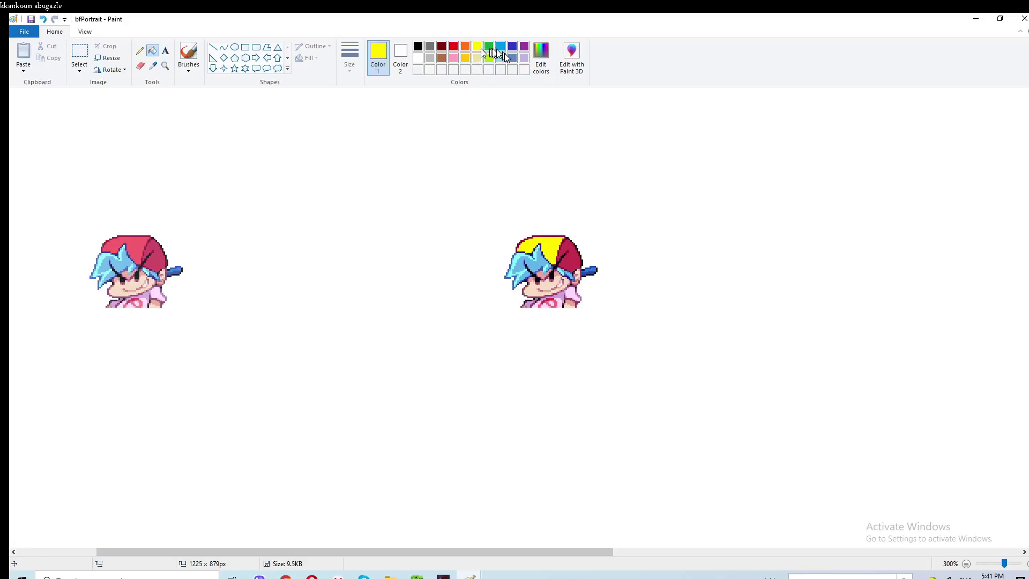
{"action": "left_click", "coordinate": [441, 58]}
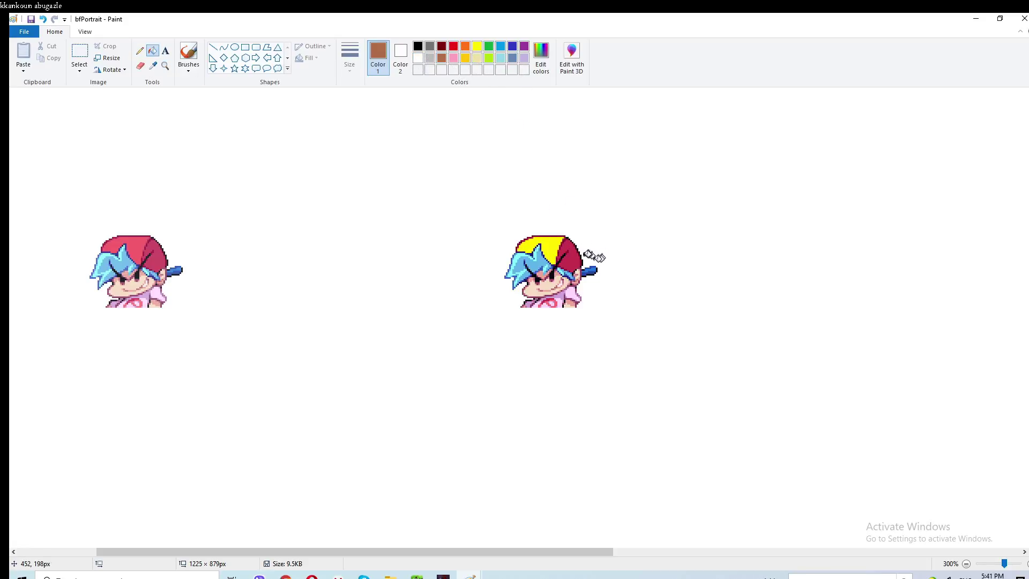
{"action": "left_click", "coordinate": [573, 250]}
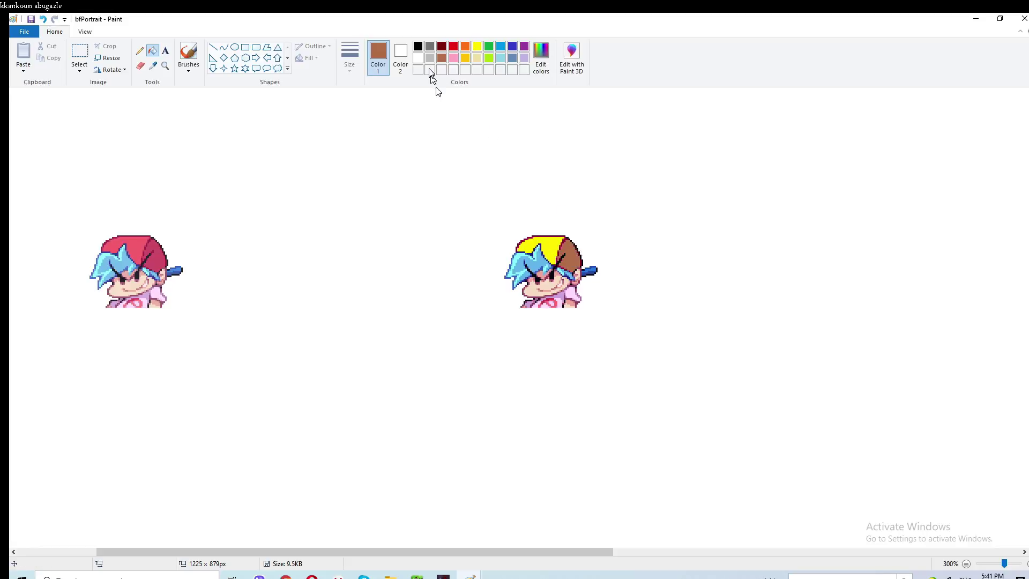
- Fill the main blue areas of the same portrait's hair dark red
{"action": "left_click", "coordinate": [453, 48]}
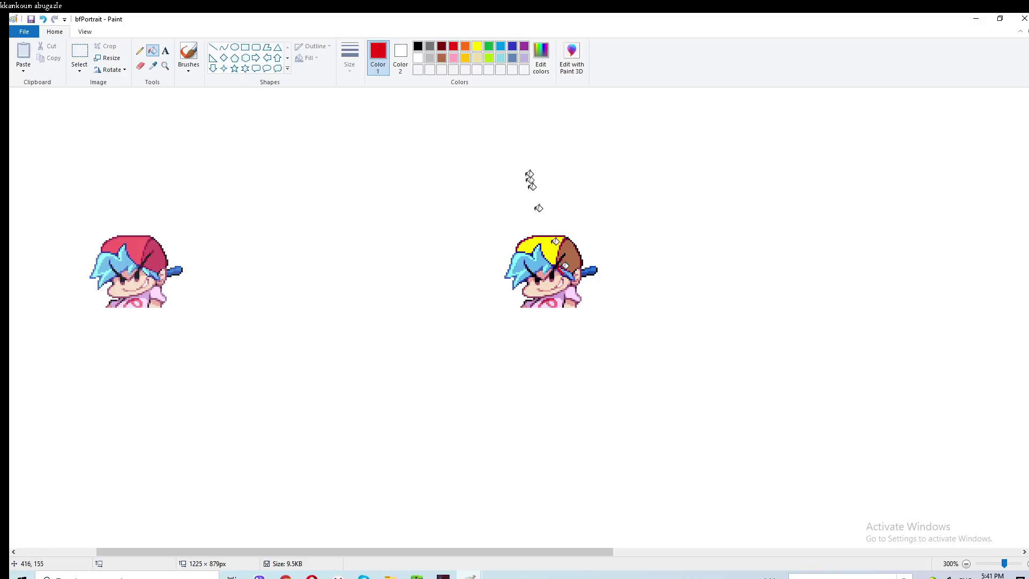
{"action": "left_click", "coordinate": [442, 46]}
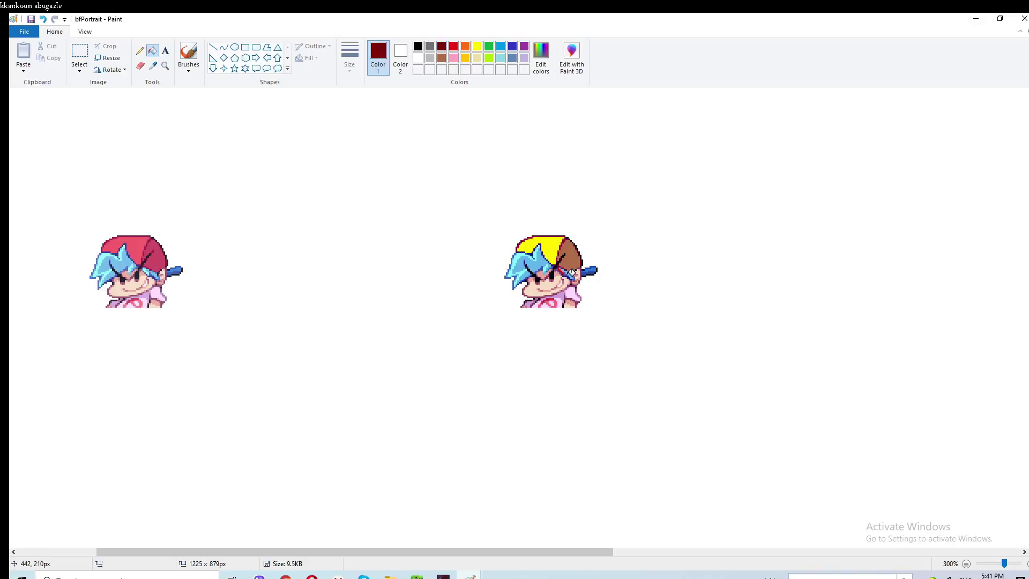
{"action": "left_click", "coordinate": [542, 259]}
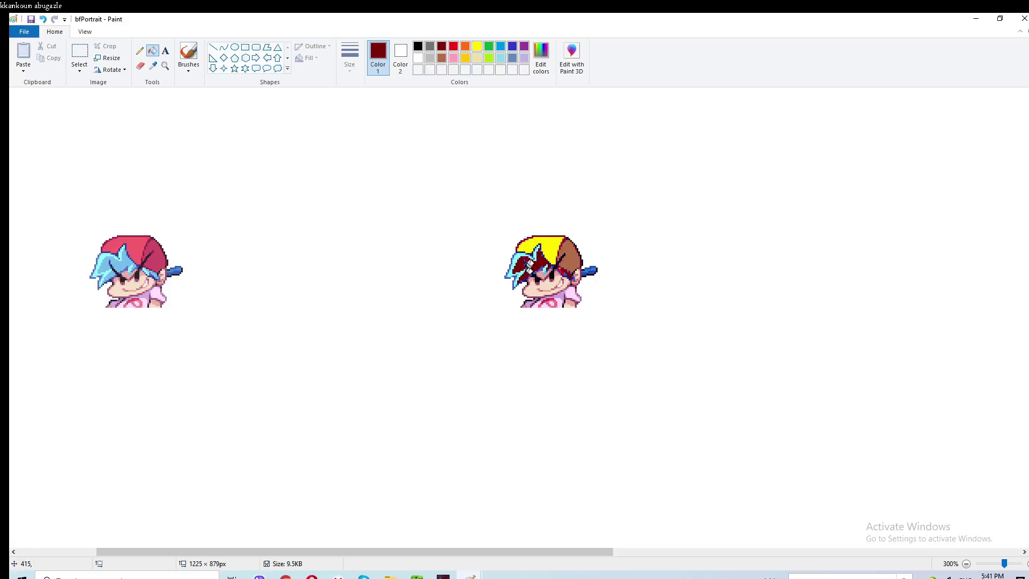
{"action": "left_click", "coordinate": [453, 46]}
{"action": "left_click", "coordinate": [537, 250]}
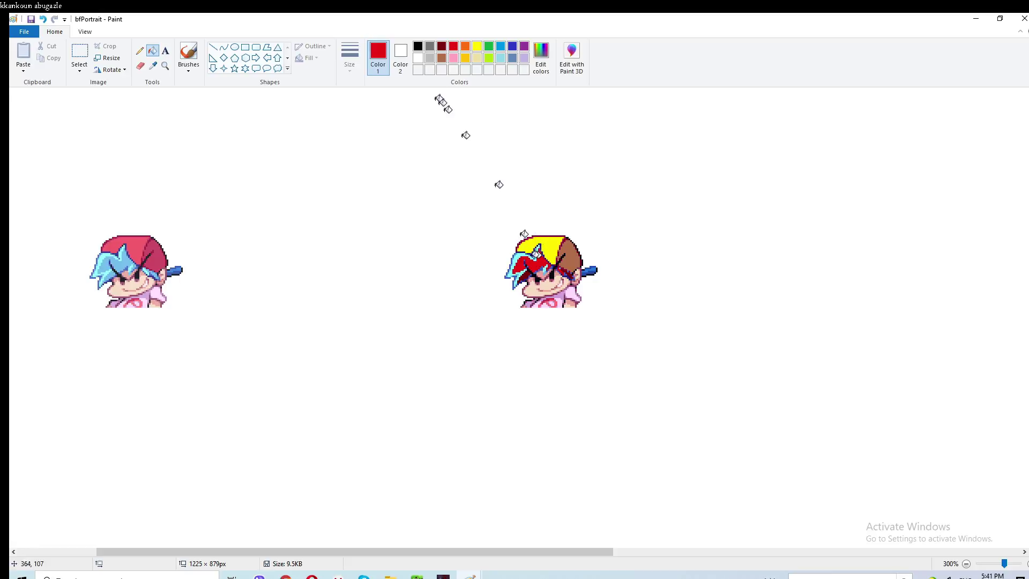
{"action": "left_click", "coordinate": [441, 46]}
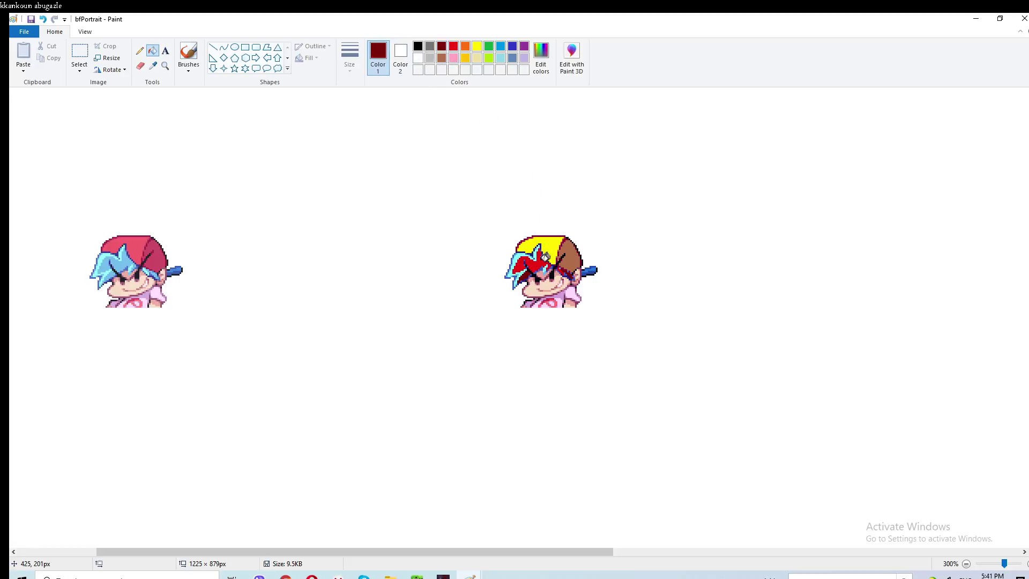
{"action": "left_click", "coordinate": [541, 253]}
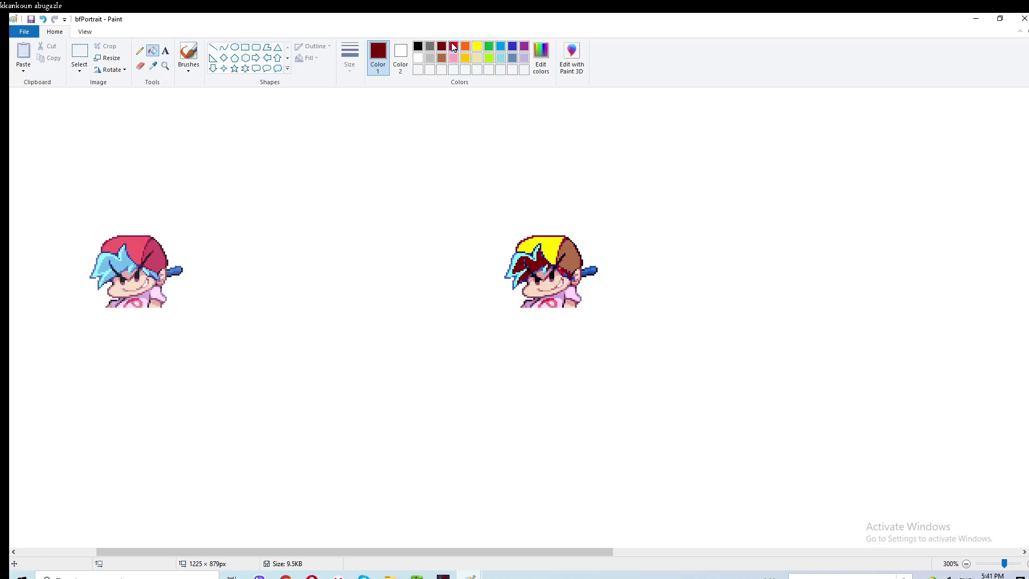
- Fill the remaining light-blue highlights of the recoloured portrait's hair using red and dark red
{"action": "left_click", "coordinate": [454, 47]}
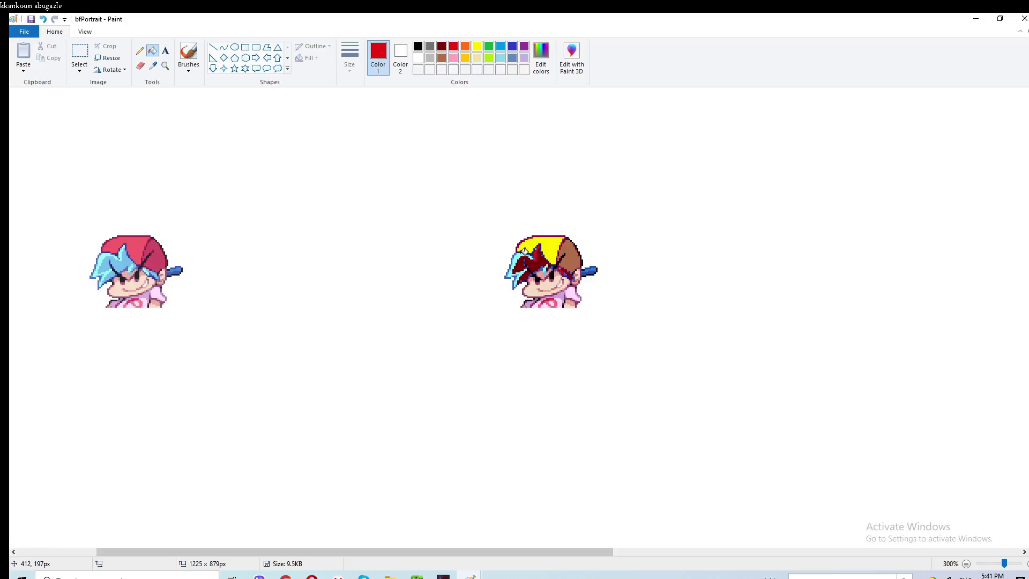
{"action": "left_click", "coordinate": [520, 260]}
{"action": "left_click", "coordinate": [549, 265]}
{"action": "left_click", "coordinate": [446, 48]}
{"action": "left_click", "coordinate": [535, 256]}
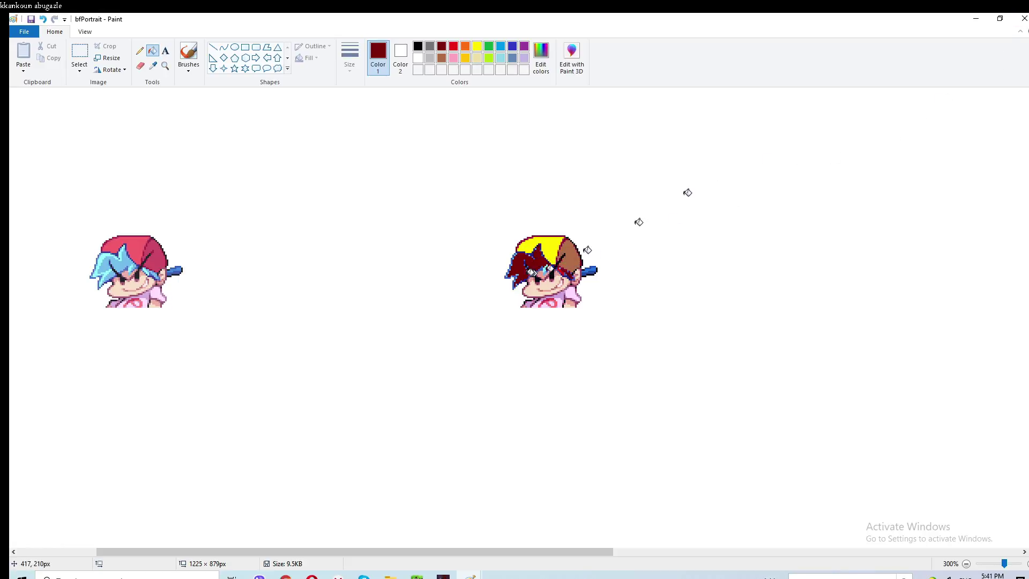
- Try to fill the same portrait's shirt black, and undo the black fills that spread across the background
{"action": "left_click", "coordinate": [418, 46]}
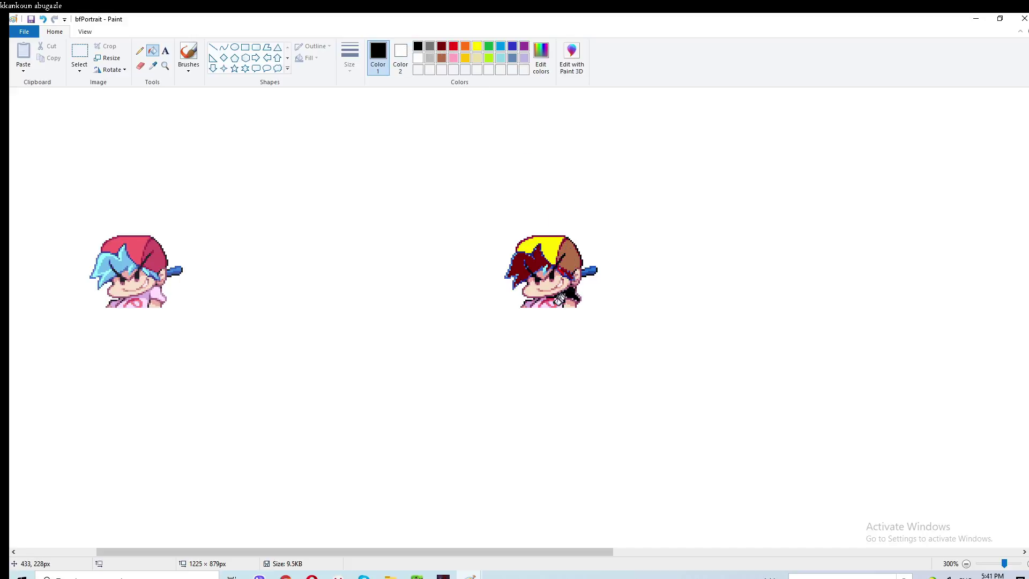
{"action": "left_click", "coordinate": [549, 301]}
{"action": "left_click", "coordinate": [539, 304]}
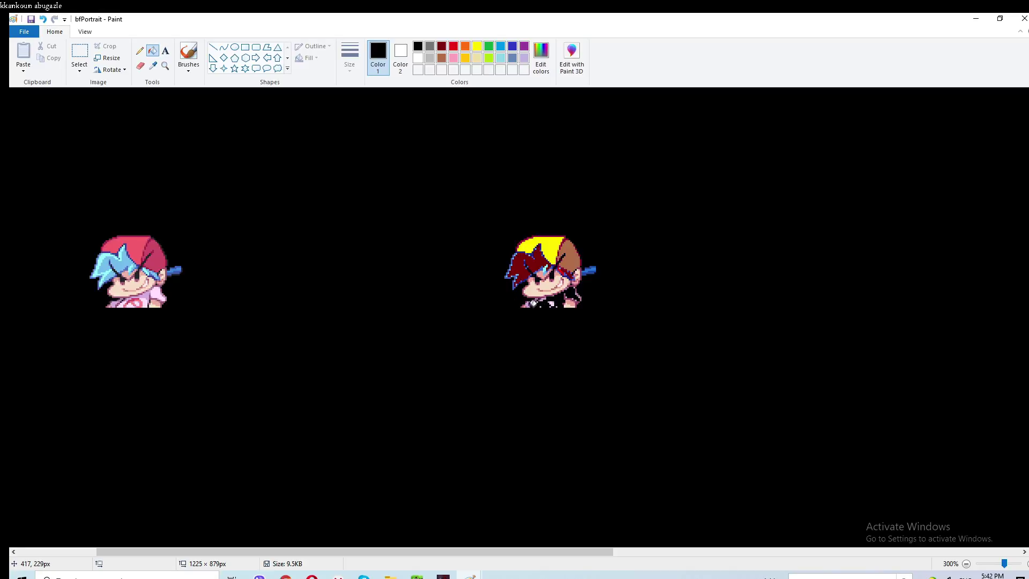
{"action": "left_click", "coordinate": [43, 19]}
{"action": "left_click", "coordinate": [557, 301]}
{"action": "left_click", "coordinate": [45, 21]}
{"action": "left_click", "coordinate": [46, 19]}
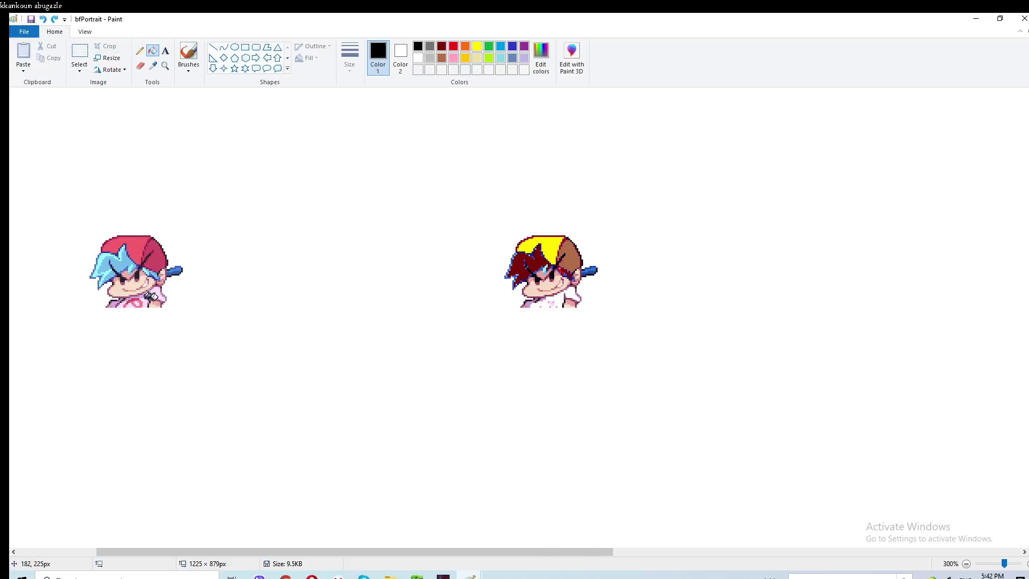
- Close the edited portrait image and save the changes to bfPortrait.png
{"action": "left_click", "coordinate": [1024, 18]}
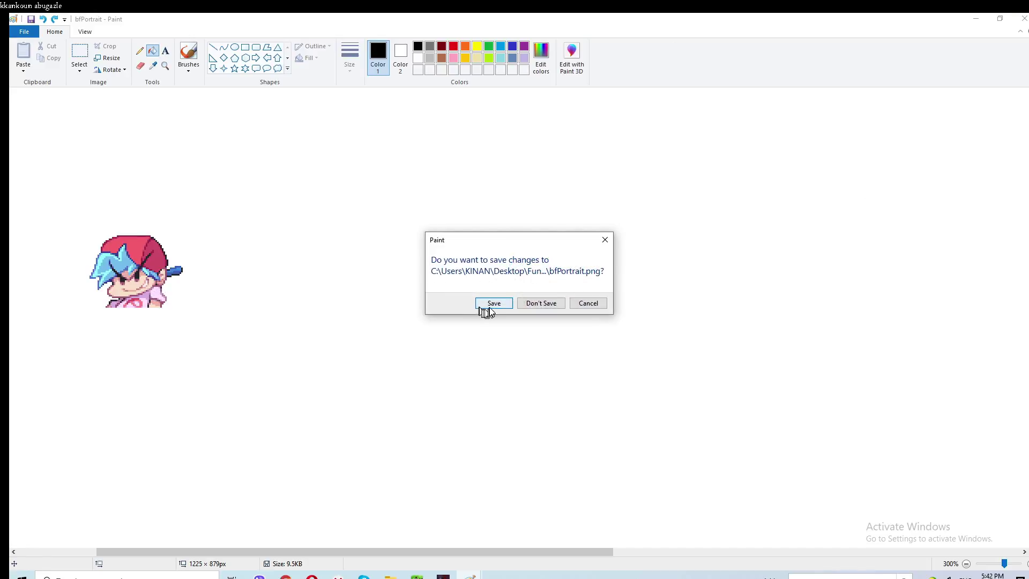
{"action": "left_click", "coordinate": [491, 303]}
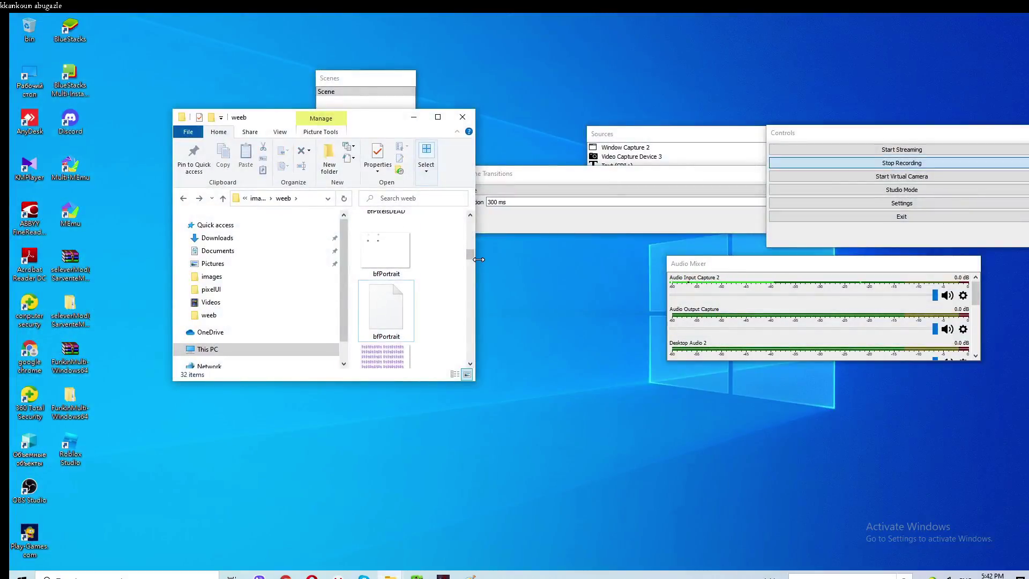
- Preview the bgFreaks image from the weeb folder in Photos and close it again
{"action": "scroll", "coordinate": [471, 259], "scroll_direction": "down", "scroll_amount": 2}
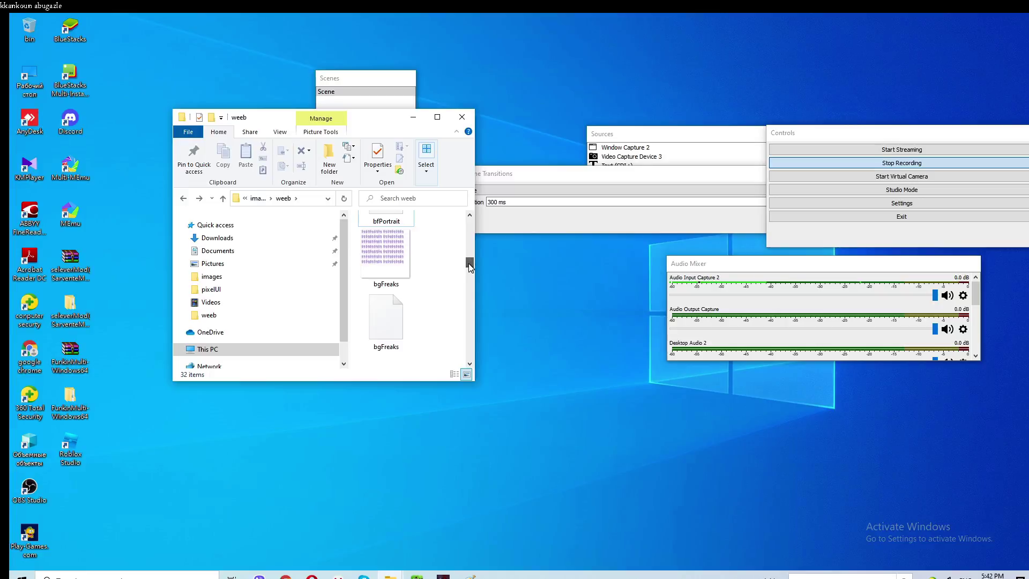
{"action": "left_click", "coordinate": [381, 264]}
{"action": "double_click", "coordinate": [381, 264]}
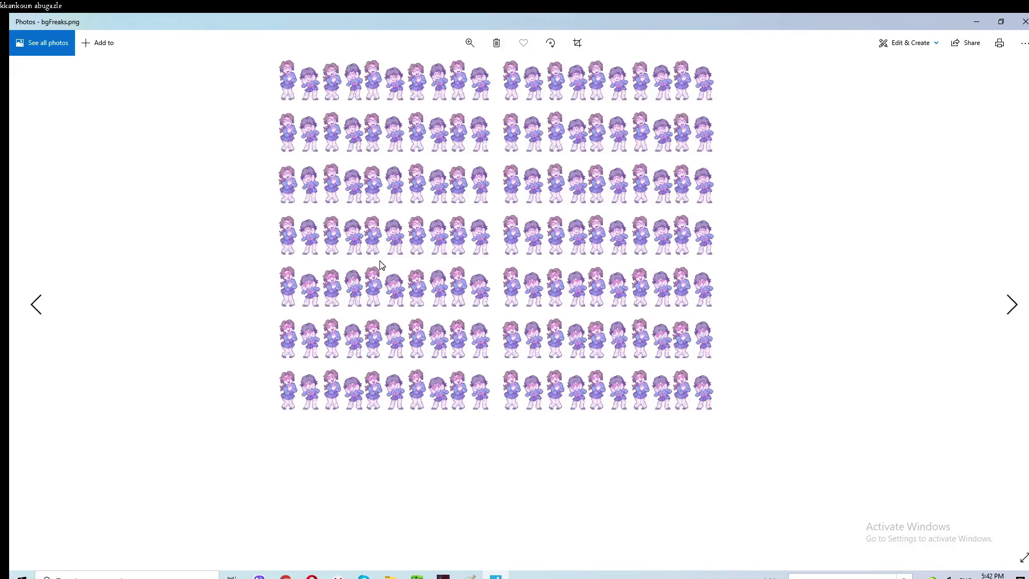
{"action": "left_click", "coordinate": [1024, 21]}
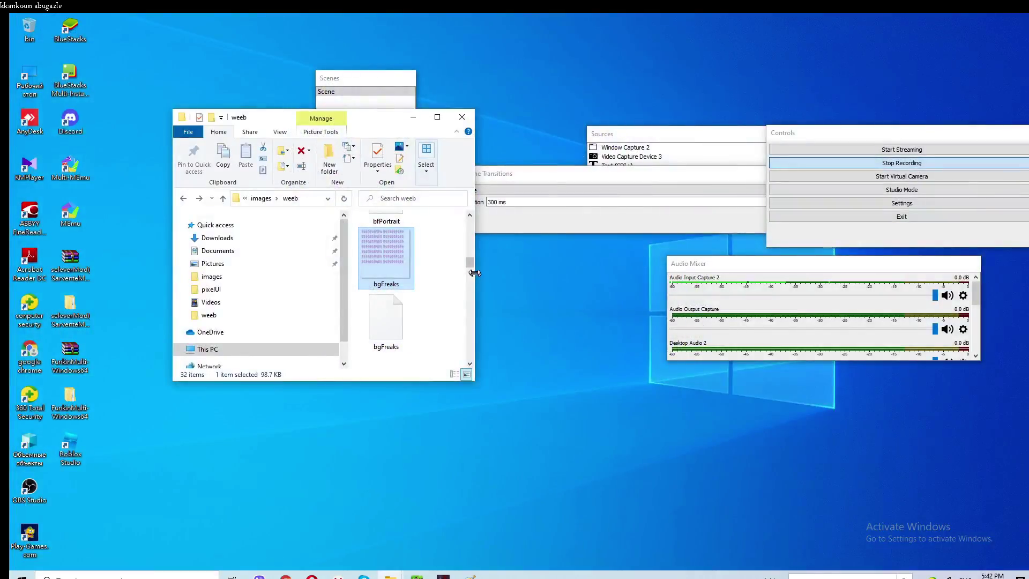
- Preview the spirit image in Photos, close it, and look through the remaining files of the weeb folder
{"action": "scroll", "coordinate": [472, 273], "scroll_direction": "down", "scroll_amount": 3}
{"action": "scroll", "coordinate": [472, 274], "scroll_direction": "up", "scroll_amount": 1}
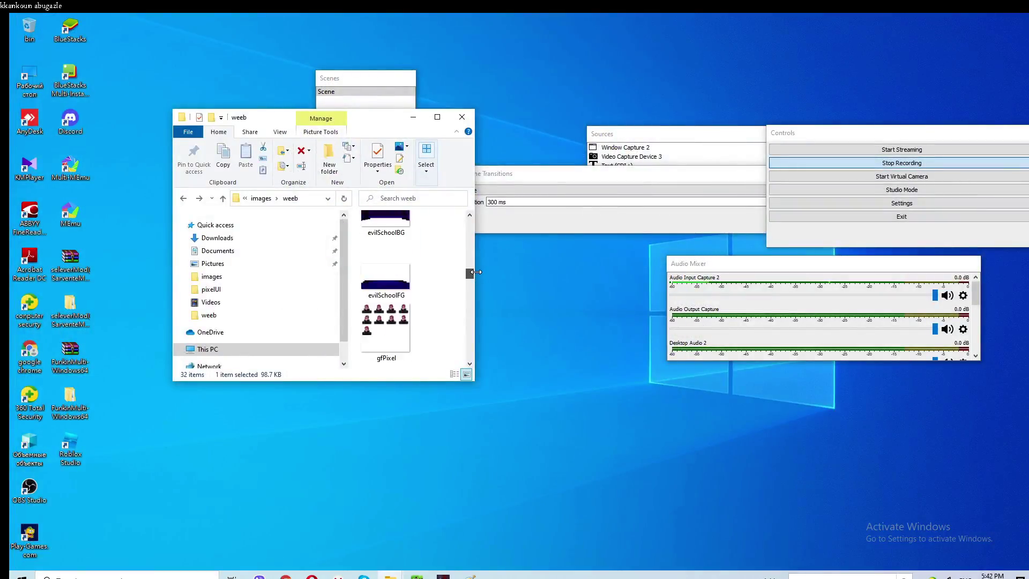
{"action": "left_click_drag", "start_coordinate": [470, 273], "coordinate": [471, 301]}
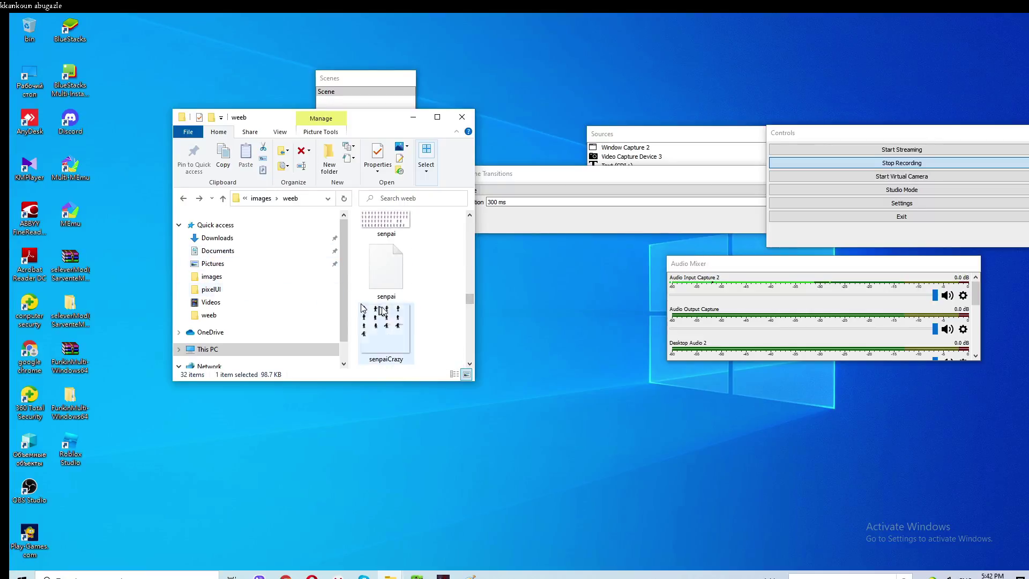
{"action": "left_click_drag", "start_coordinate": [469, 296], "coordinate": [474, 323]}
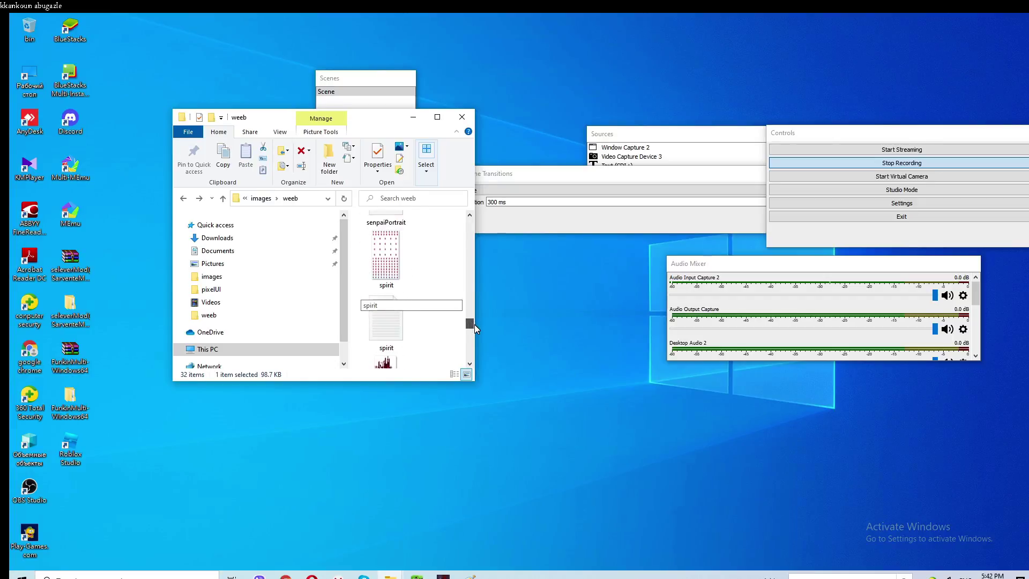
{"action": "double_click", "coordinate": [369, 252]}
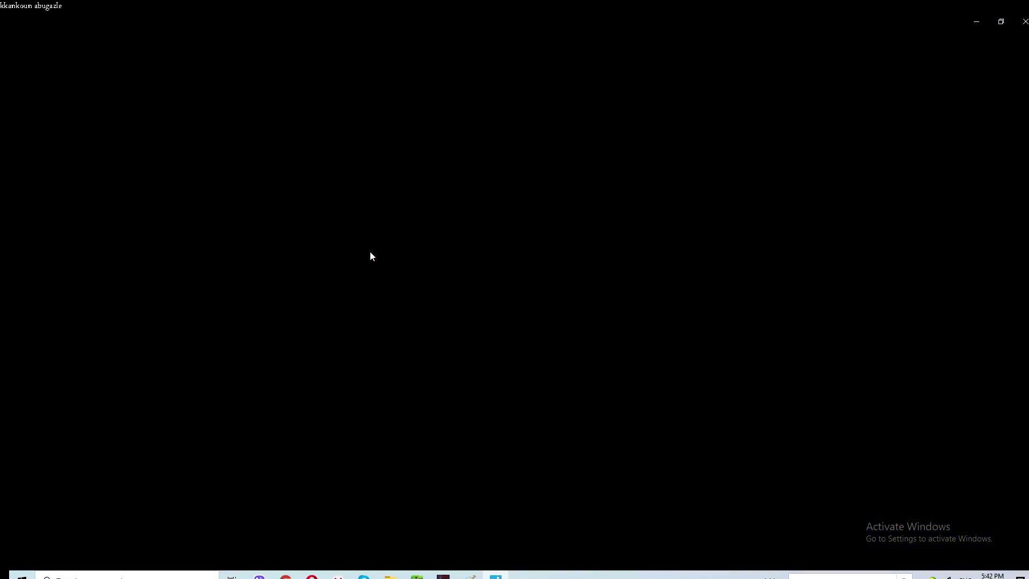
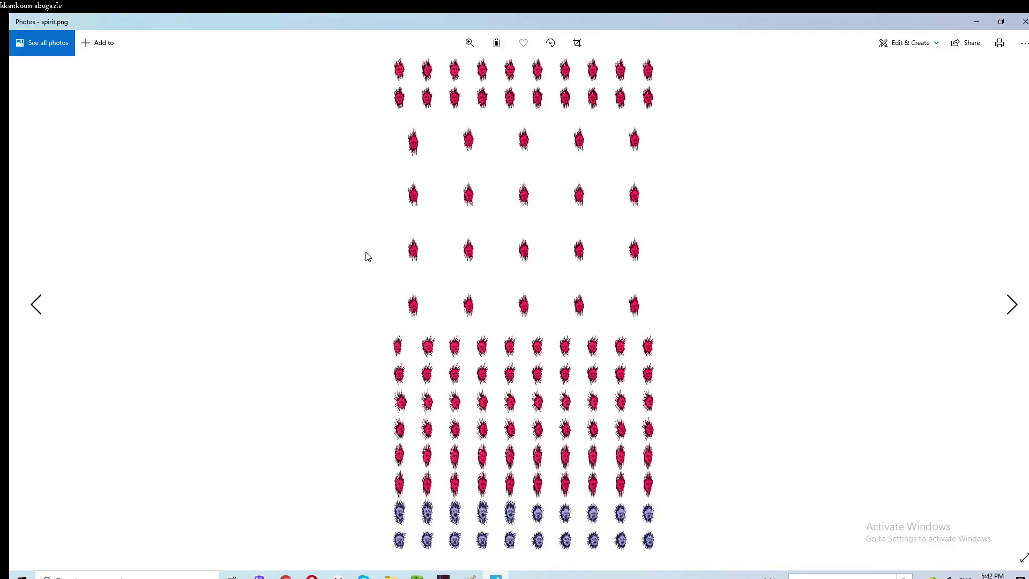
{"action": "left_click", "coordinate": [1023, 26]}
{"action": "scroll", "coordinate": [469, 332], "scroll_direction": "down", "scroll_amount": 5}
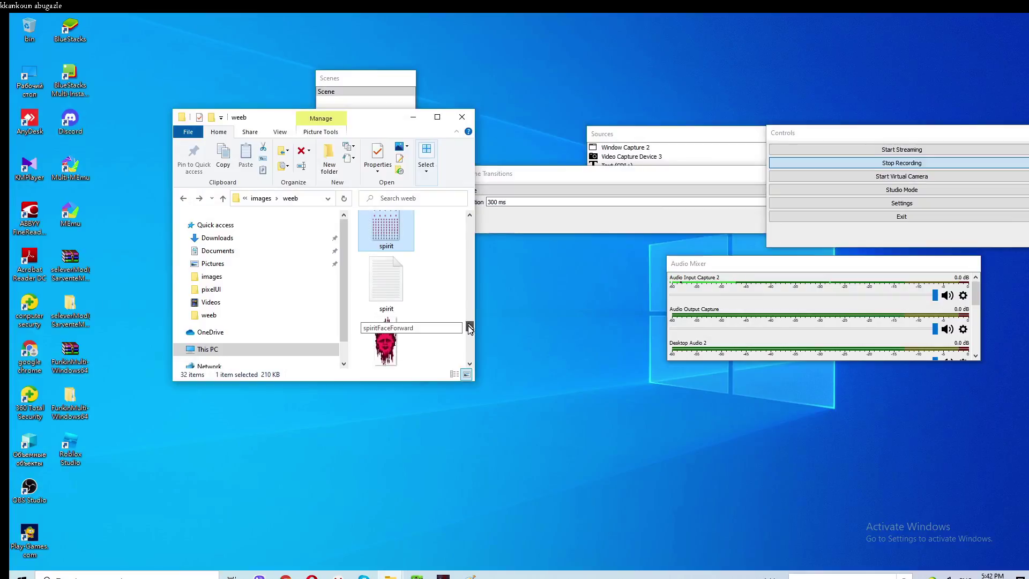
{"action": "left_click_drag", "start_coordinate": [470, 340], "coordinate": [471, 355]}
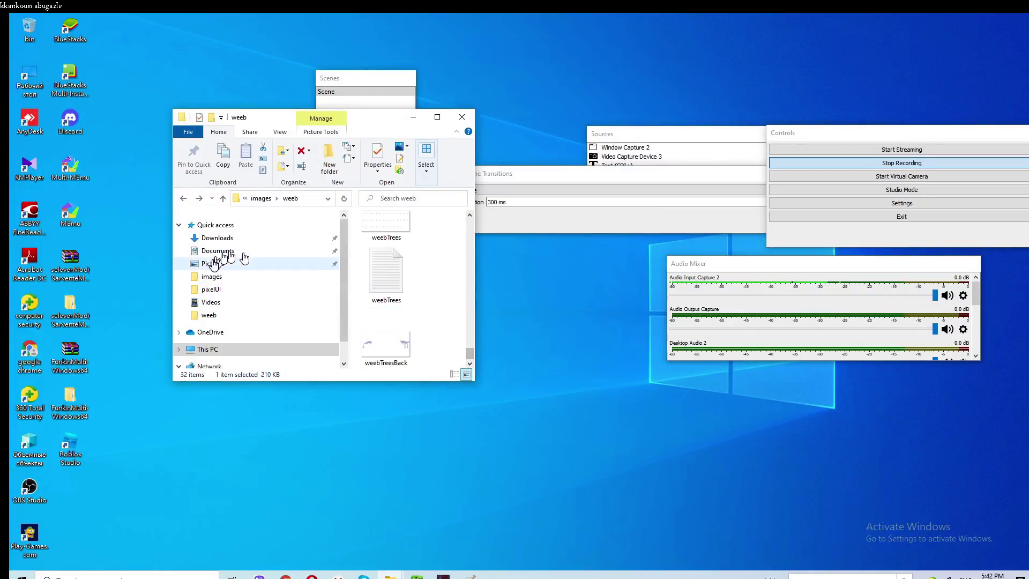
- Go back to the images folder, look through the philly folder, and return
{"action": "left_click", "coordinate": [183, 201]}
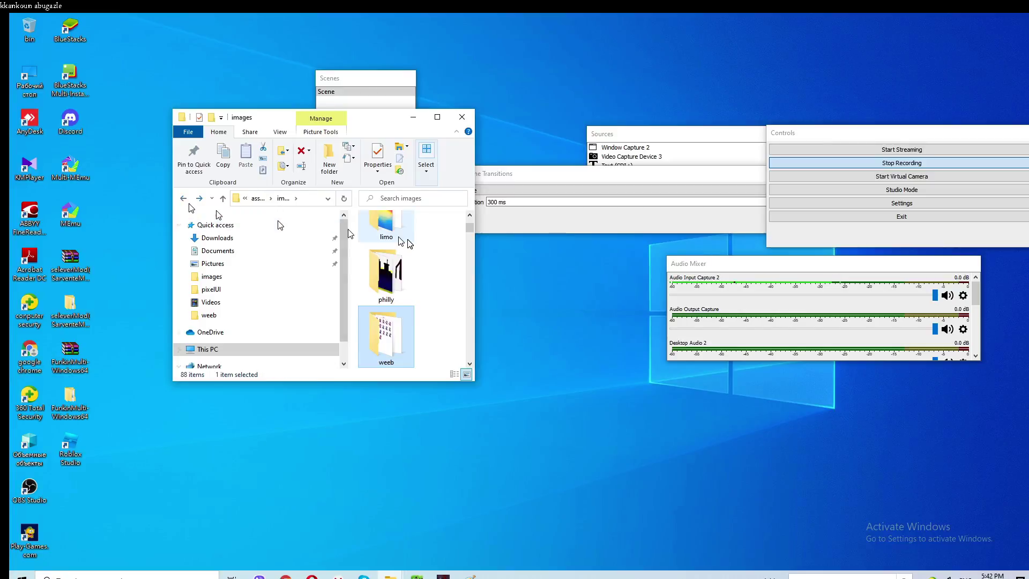
{"action": "double_click", "coordinate": [386, 273]}
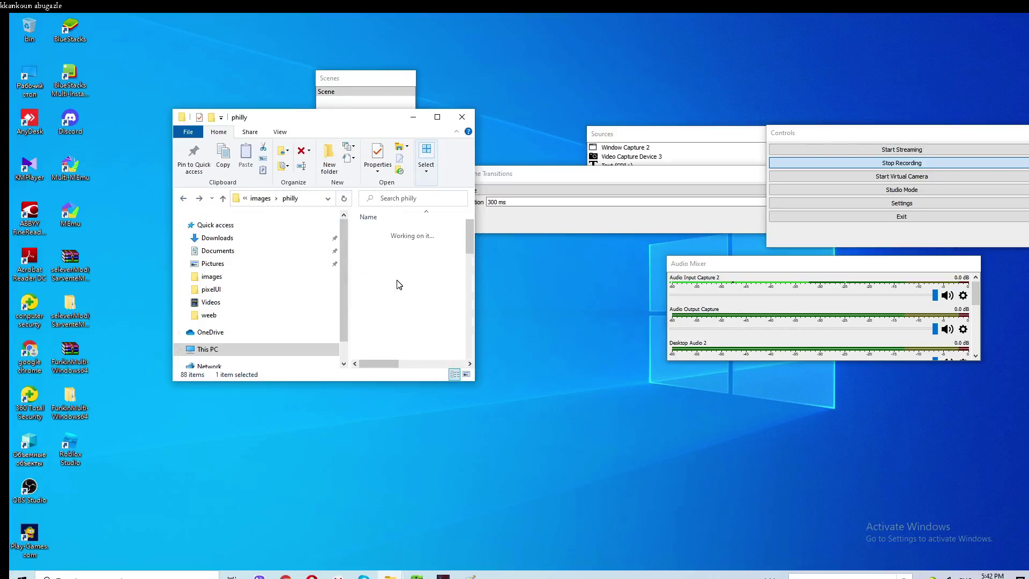
{"action": "left_click_drag", "start_coordinate": [469, 232], "coordinate": [474, 306]}
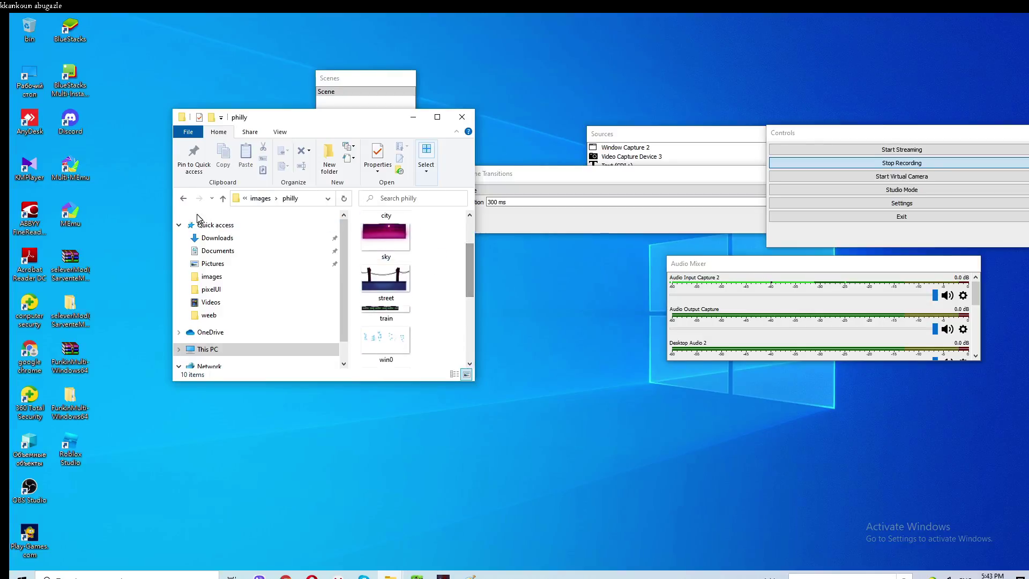
{"action": "left_click", "coordinate": [183, 198]}
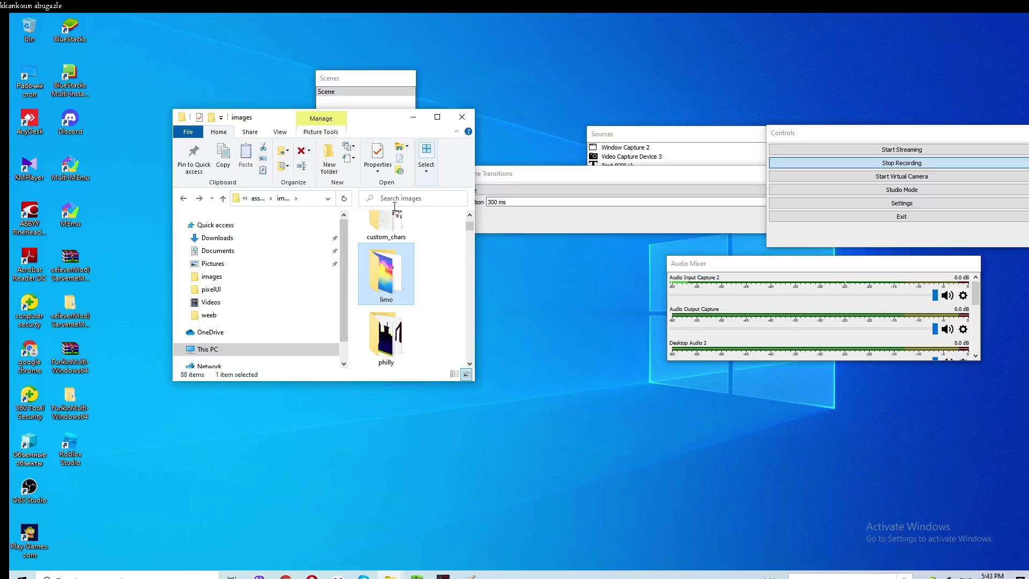
- Preview the template image from the custom_chars folder, close it, and return to the images folder
{"action": "double_click", "coordinate": [396, 225]}
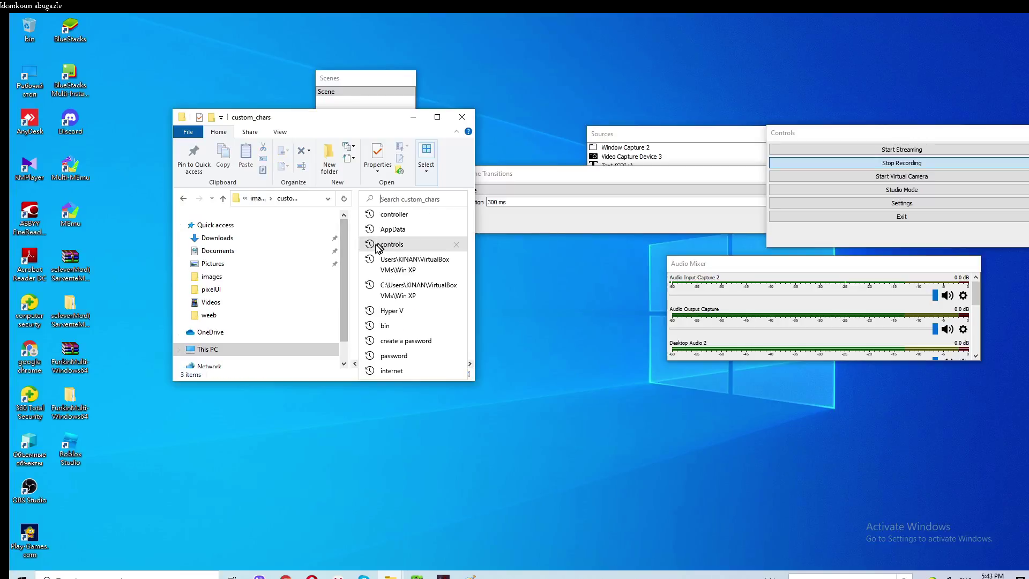
{"action": "left_click", "coordinate": [184, 199]}
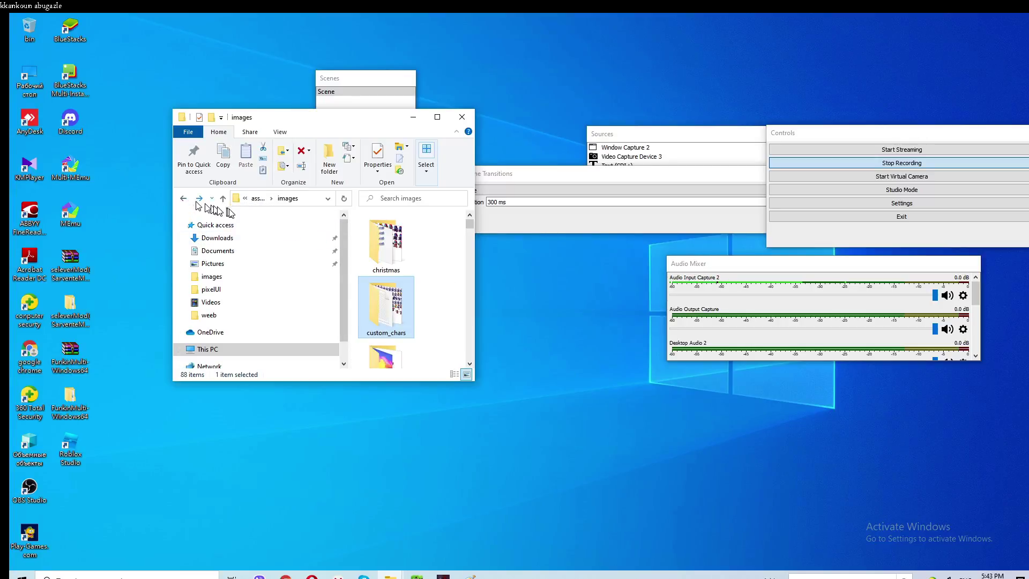
{"action": "double_click", "coordinate": [386, 297]}
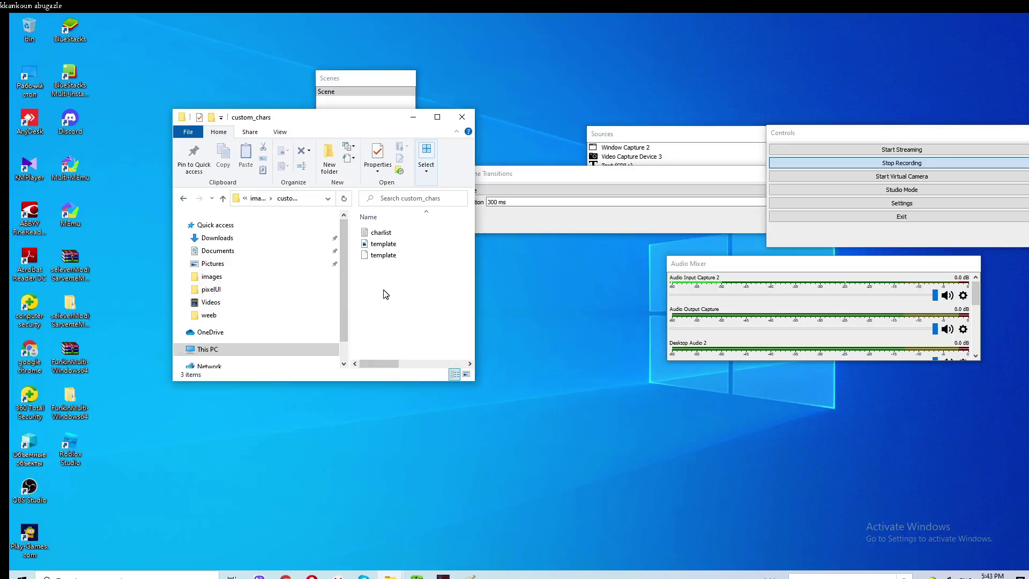
{"action": "left_click", "coordinate": [376, 243]}
{"action": "double_click", "coordinate": [382, 245]}
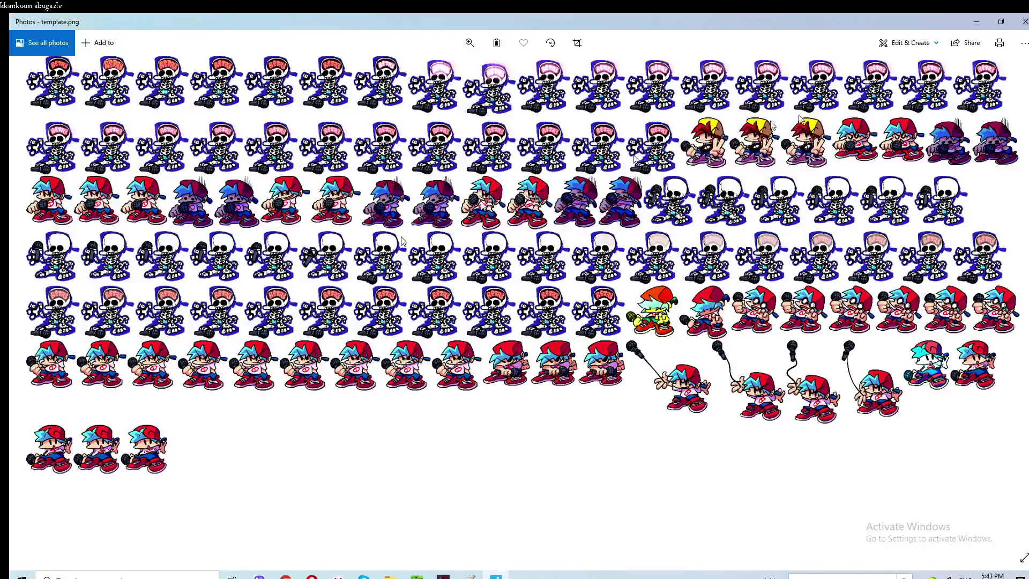
{"action": "left_click", "coordinate": [1022, 20]}
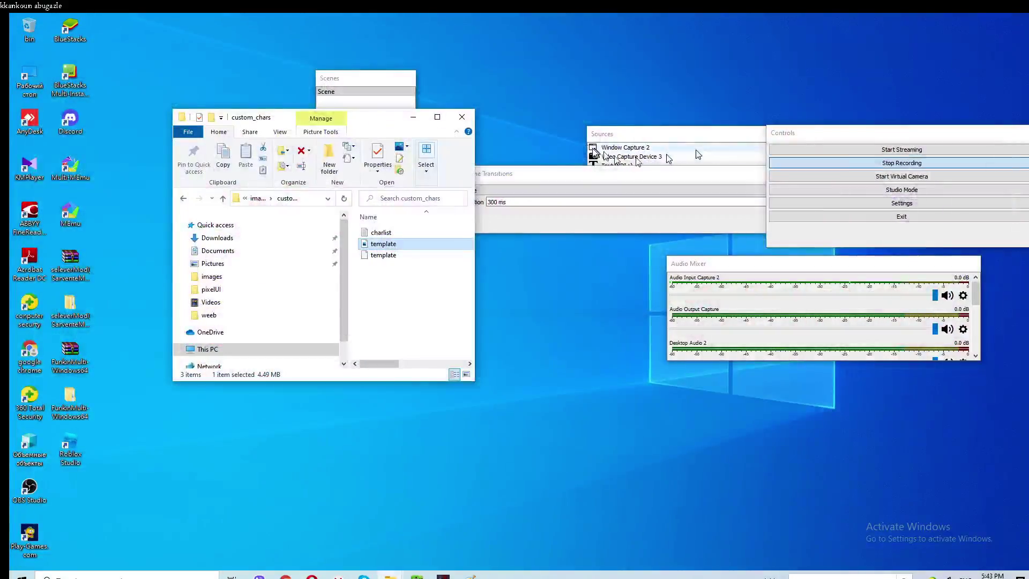
{"action": "left_click", "coordinate": [183, 197]}
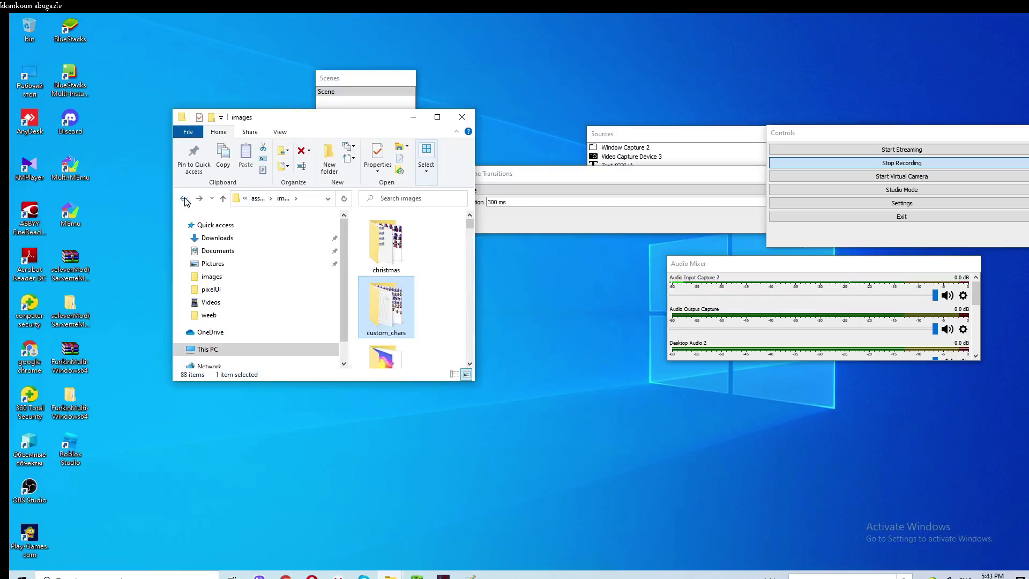
- Check the contents of the christmas folder and return to the images folder
{"action": "left_click", "coordinate": [406, 251]}
{"action": "double_click", "coordinate": [406, 251]}
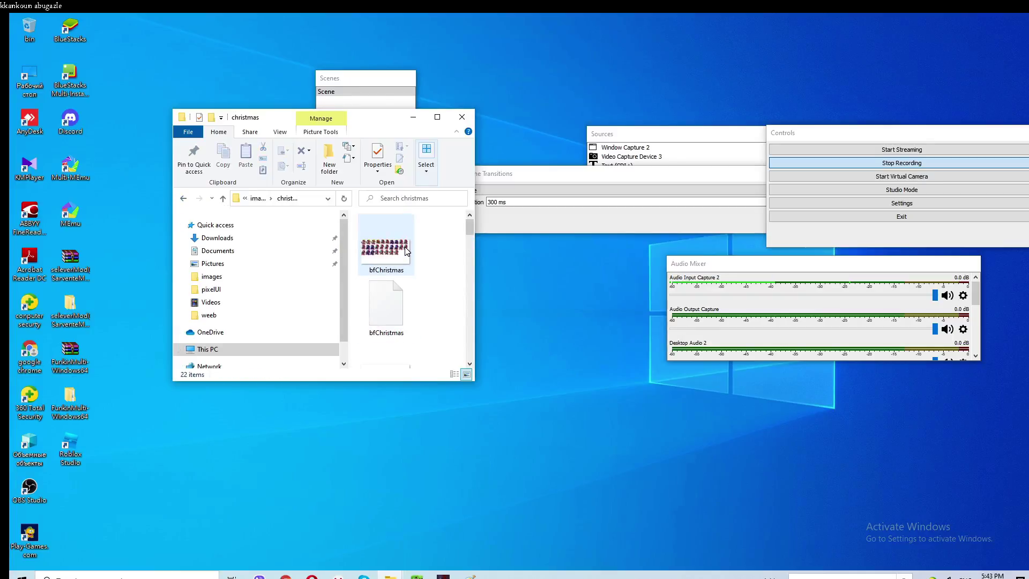
{"action": "left_click", "coordinate": [183, 198]}
- Preview the FNF_main_menu_assets image from the images folder in Photos and close it again
{"action": "left_click_drag", "start_coordinate": [469, 223], "coordinate": [470, 257]}
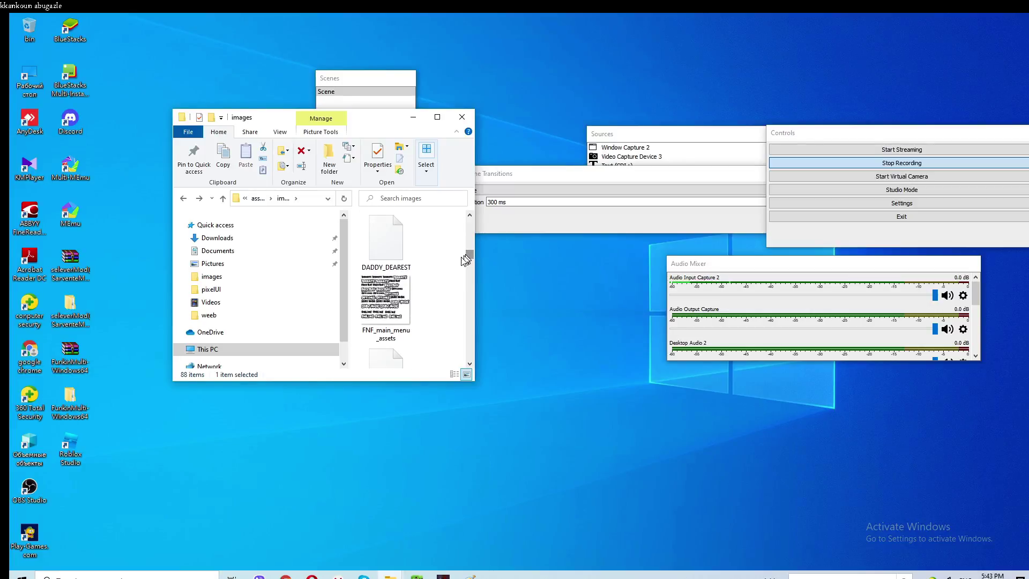
{"action": "double_click", "coordinate": [371, 309]}
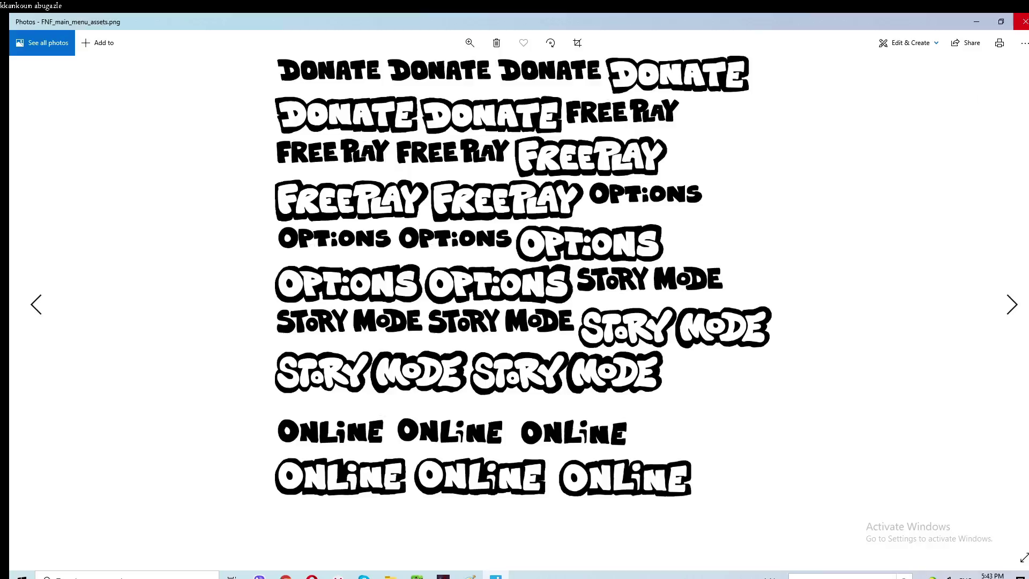
{"action": "left_click", "coordinate": [1022, 22]}
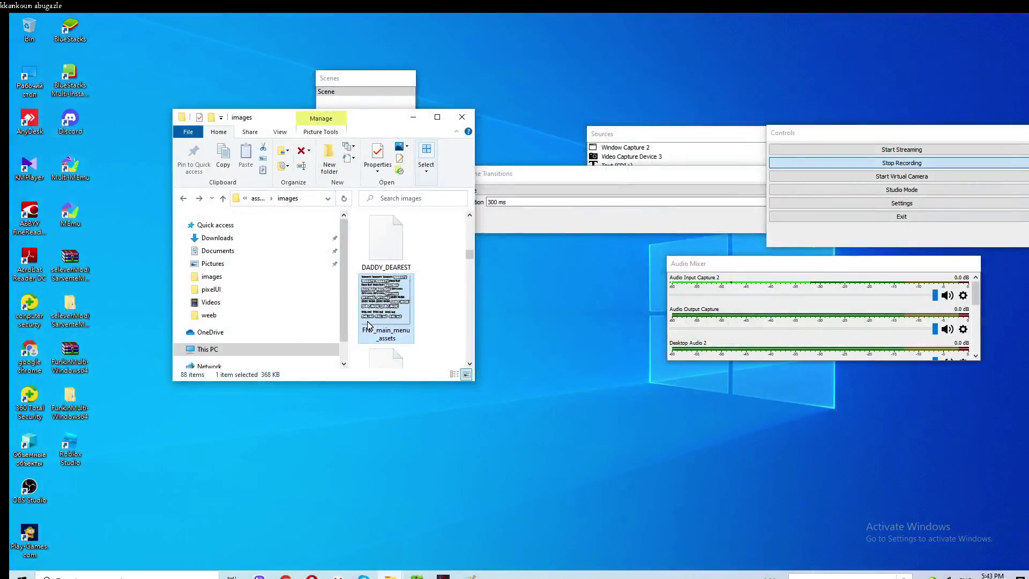
- Open FNF_main_menu_assets in Paint, look over its menu lettering, and close it without editing
{"action": "right_click", "coordinate": [369, 321]}
{"action": "left_click", "coordinate": [393, 209]}
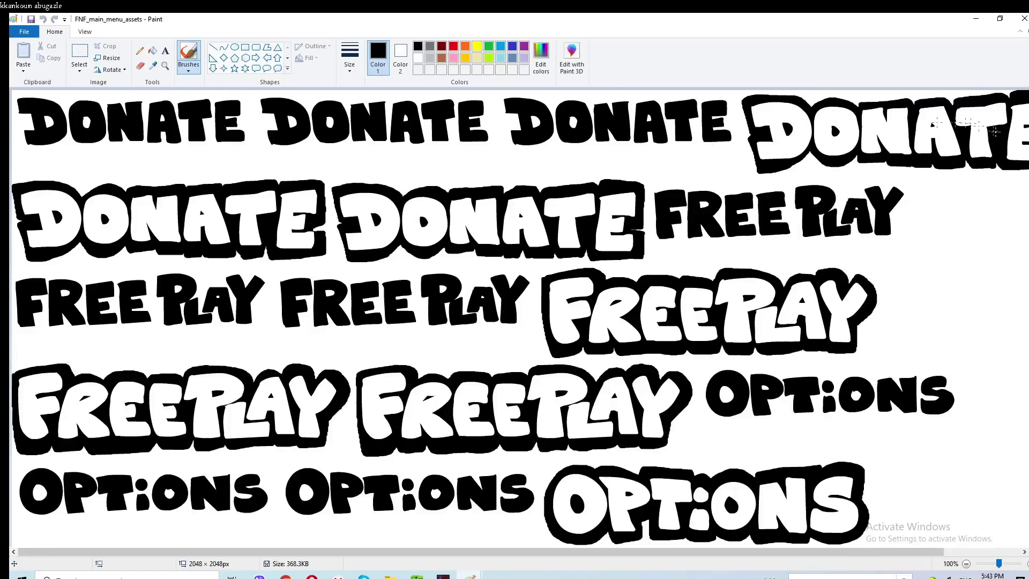
{"action": "scroll", "coordinate": [515, 316], "scroll_direction": "down", "scroll_amount": 10}
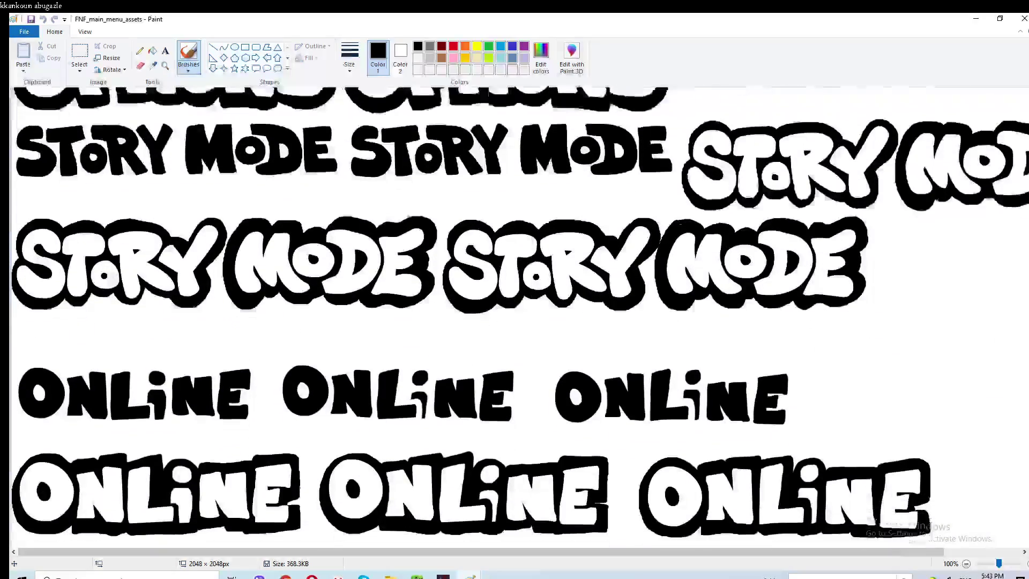
{"action": "scroll", "coordinate": [514, 317], "scroll_direction": "down", "scroll_amount": 1}
{"action": "left_click", "coordinate": [1023, 18]}
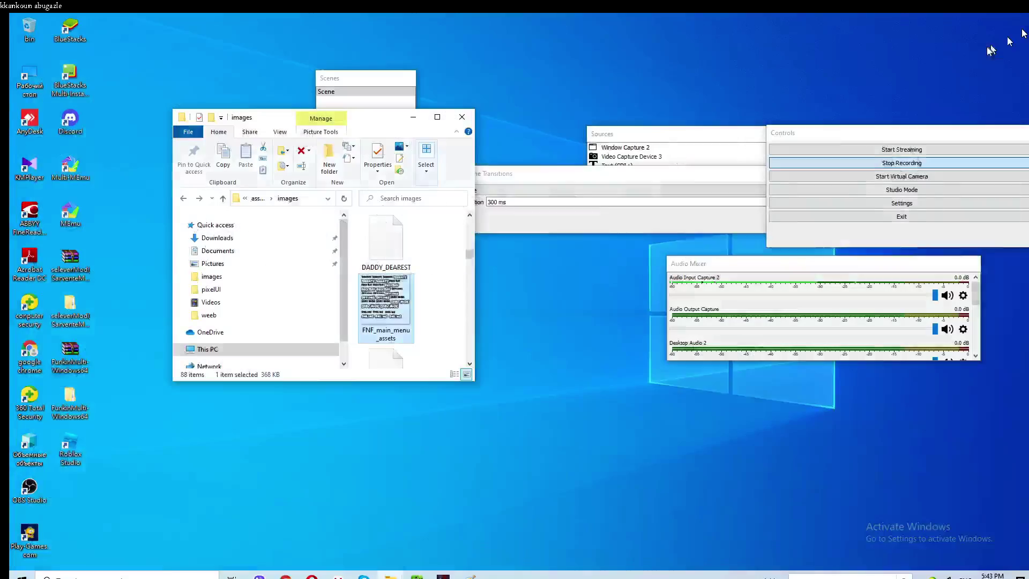
{"action": "left_click_drag", "start_coordinate": [465, 261], "coordinate": [472, 252]}
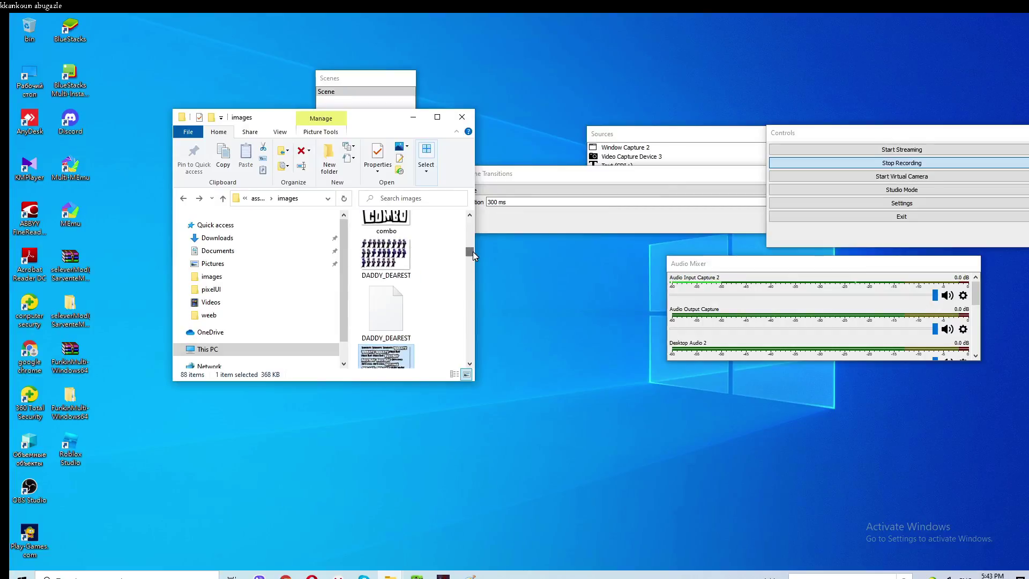
- Preview the DADDY_DEAREST sprite sheet from the images folder in Photos and close it again
{"action": "double_click", "coordinate": [399, 245]}
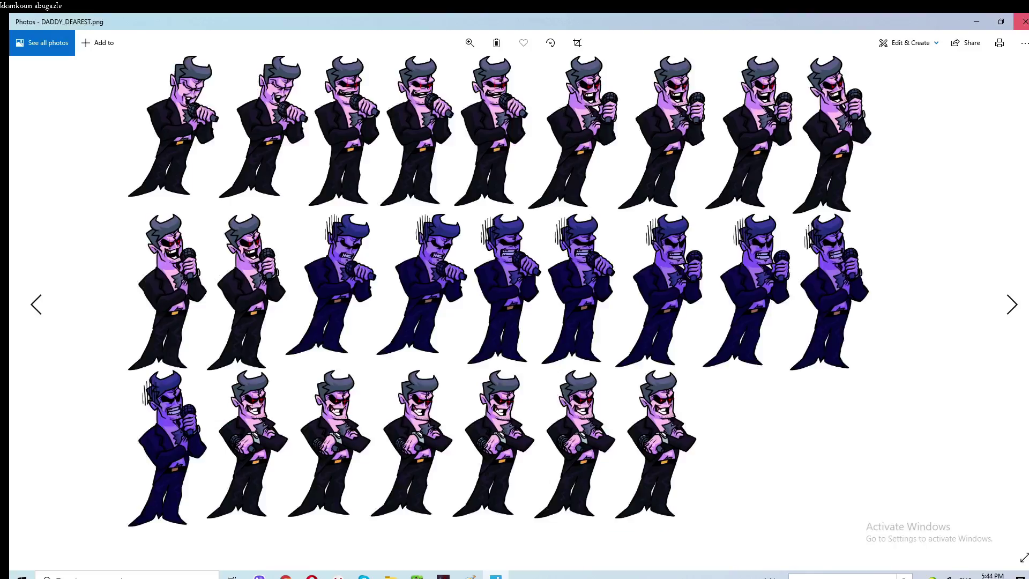
{"action": "key", "text": "alt+F4"}
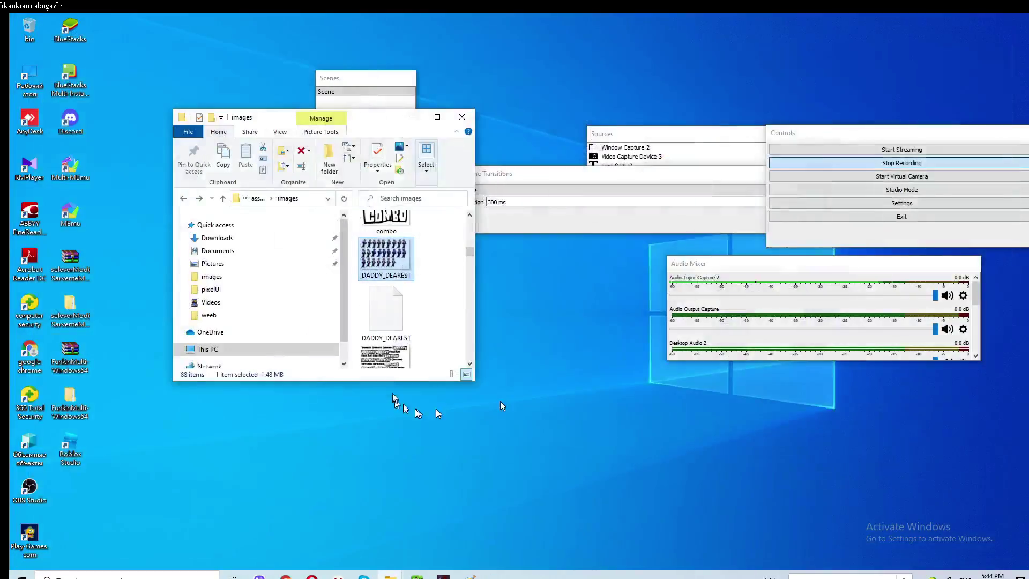
{"action": "right_click", "coordinate": [382, 262]}
{"action": "left_click", "coordinate": [364, 264]}
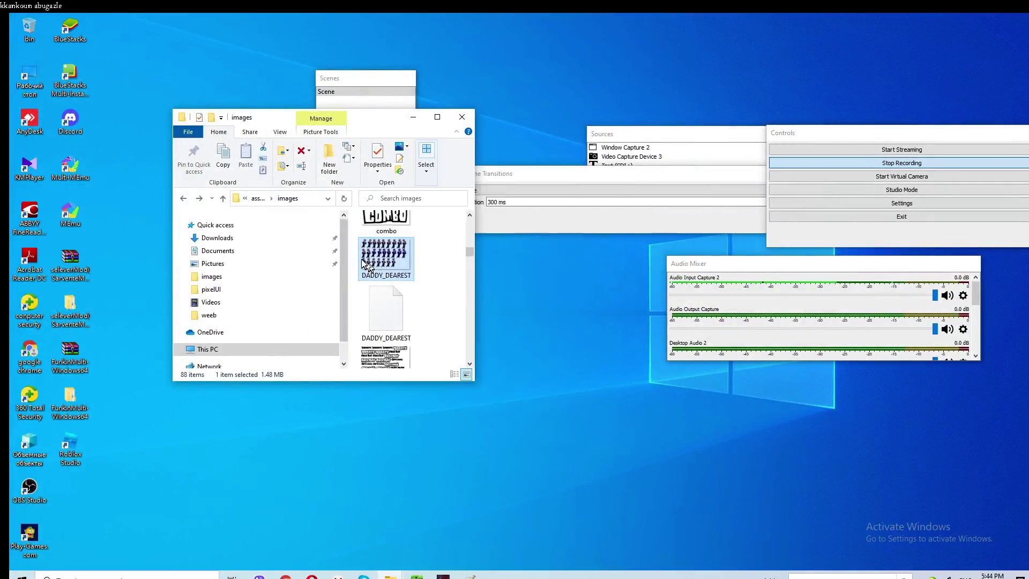
- Open the combo image in Paint, enlarge its canvas to 766 × 296 px, and magnify the lettering to 400%
{"action": "left_click_drag", "start_coordinate": [470, 254], "coordinate": [473, 253]}
{"action": "right_click", "coordinate": [398, 256]}
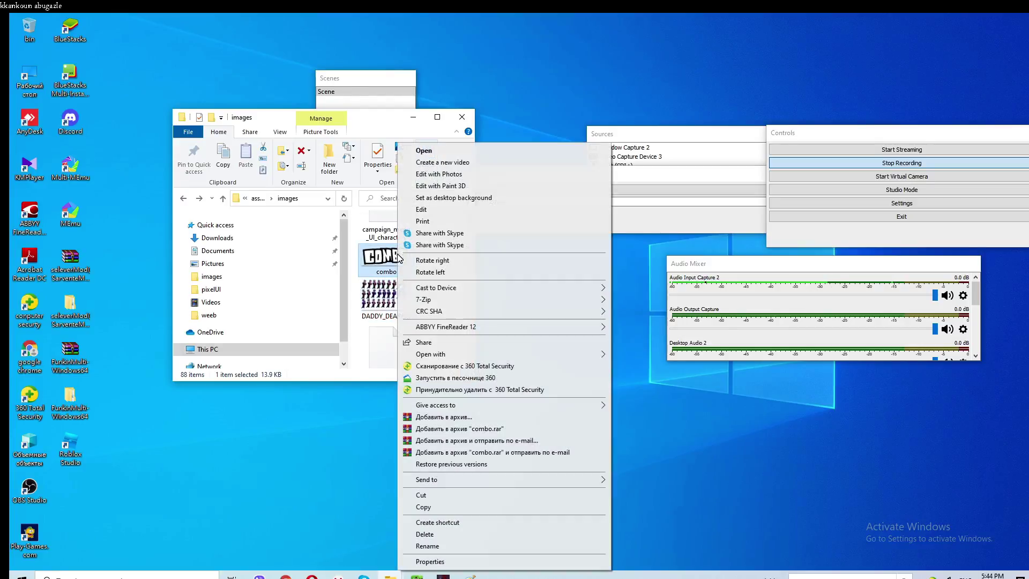
{"action": "left_click", "coordinate": [427, 210]}
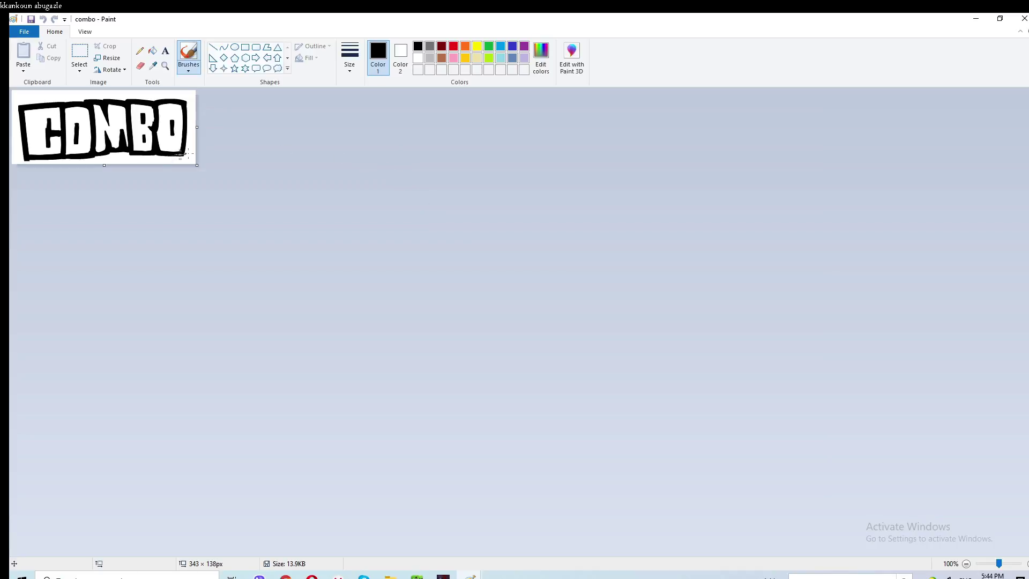
{"action": "left_click_drag", "start_coordinate": [196, 162], "coordinate": [423, 250]}
{"action": "left_click", "coordinate": [165, 66]}
{"action": "left_click", "coordinate": [160, 114]}
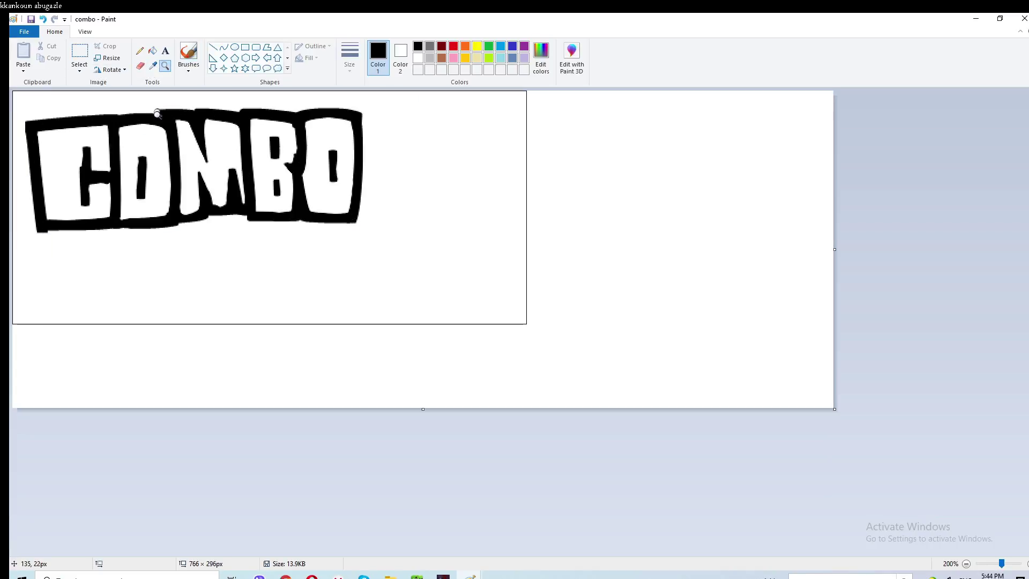
{"action": "left_click", "coordinate": [160, 114]}
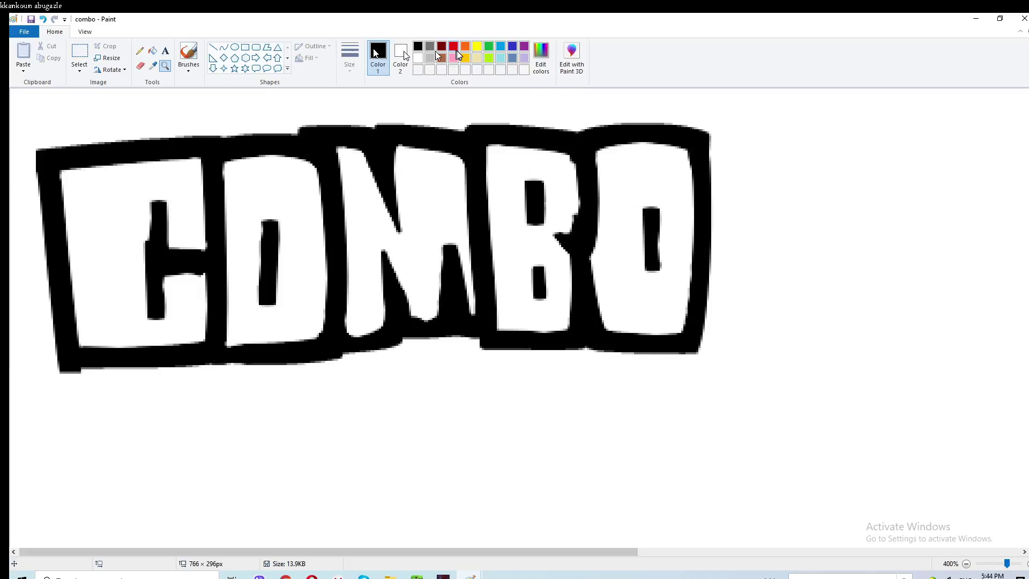
- Fill all five COMBO letters with indigo blue, save the changes to combo.png, and close it
{"action": "left_click", "coordinate": [453, 49]}
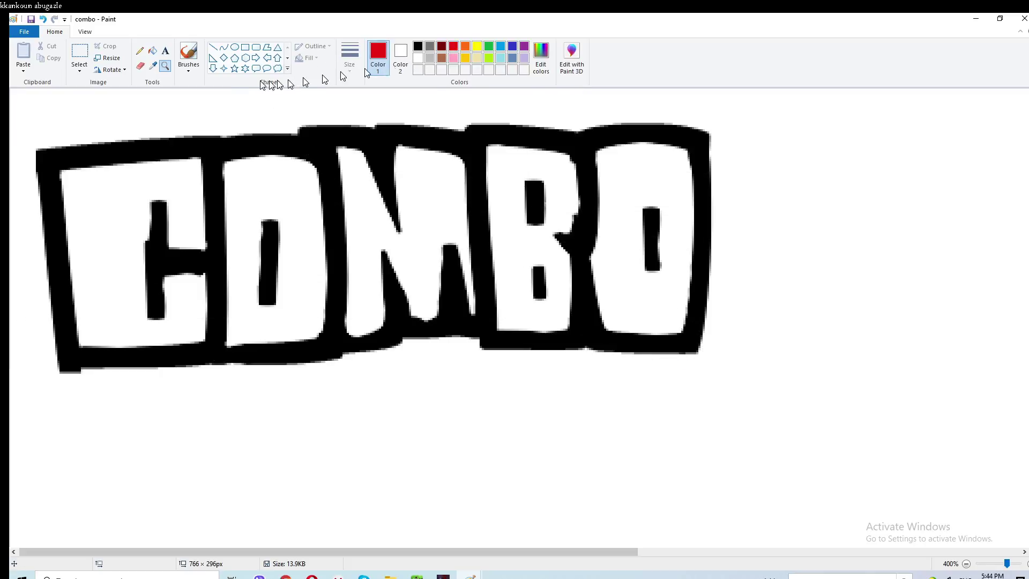
{"action": "left_click", "coordinate": [152, 53]}
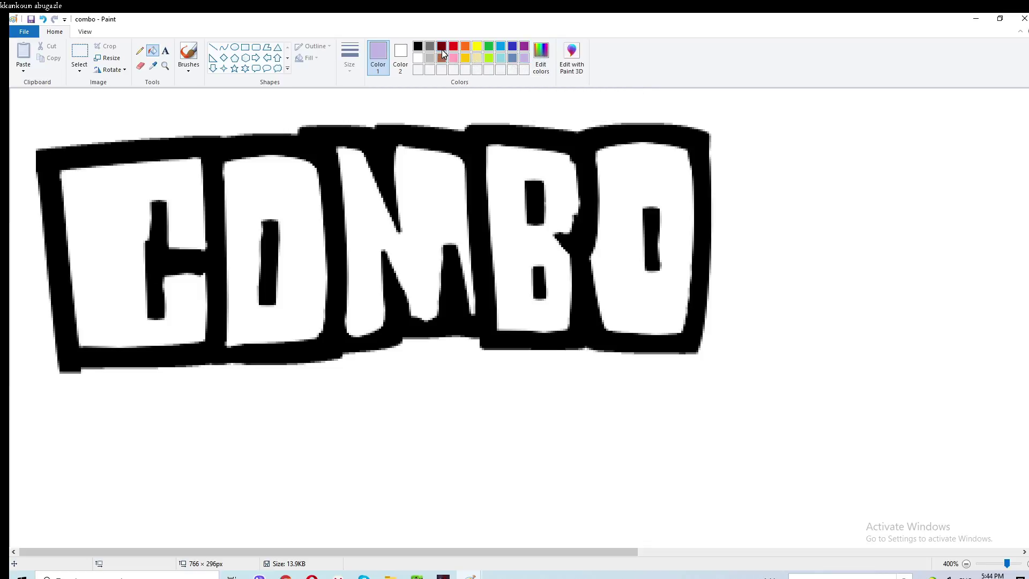
{"action": "left_click", "coordinate": [512, 48]}
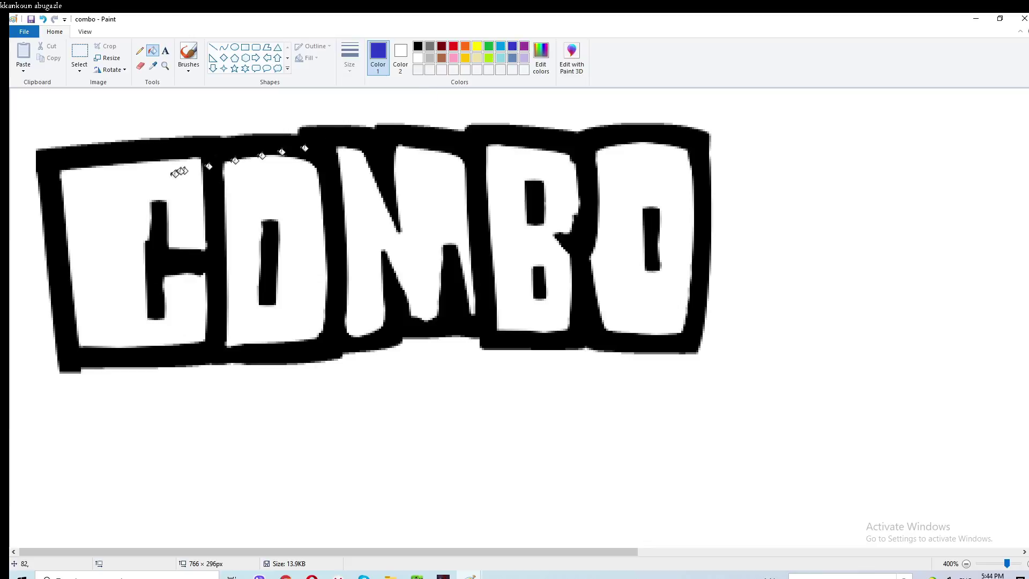
{"action": "left_click", "coordinate": [156, 180]}
{"action": "left_click", "coordinate": [276, 188]}
{"action": "left_click", "coordinate": [406, 197]}
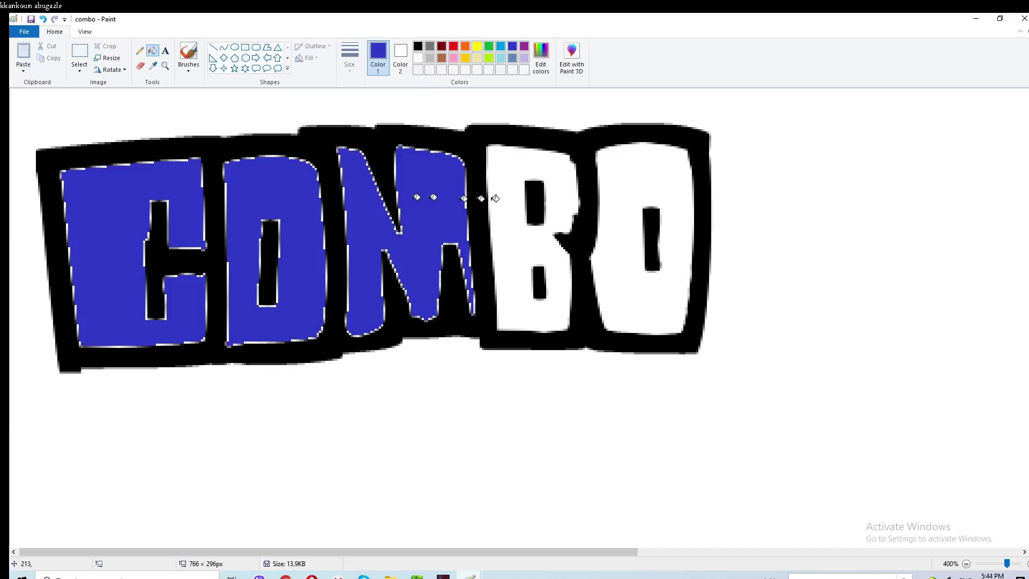
{"action": "left_click", "coordinate": [557, 171]}
{"action": "left_click", "coordinate": [635, 182]}
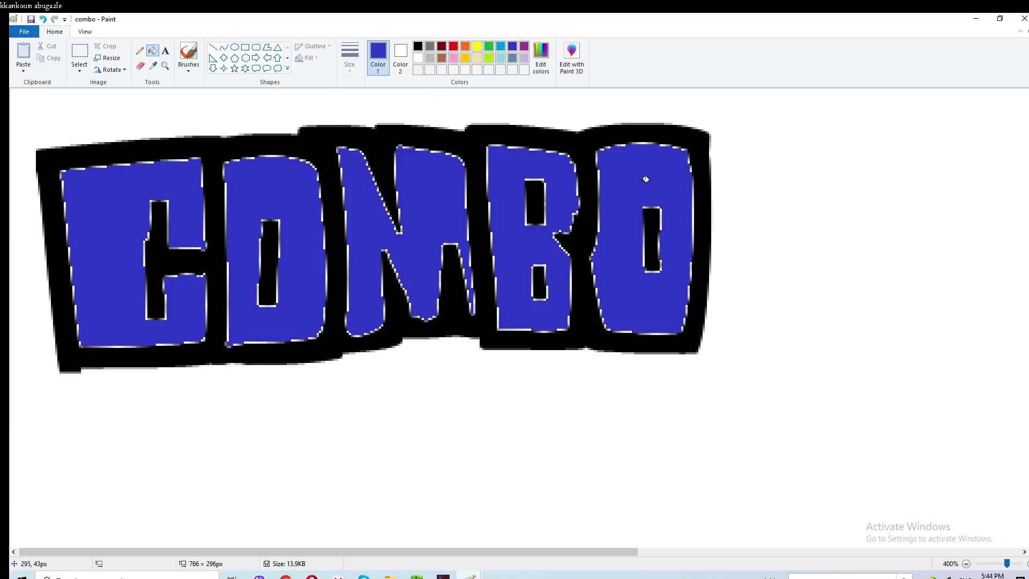
{"action": "left_click", "coordinate": [1023, 19]}
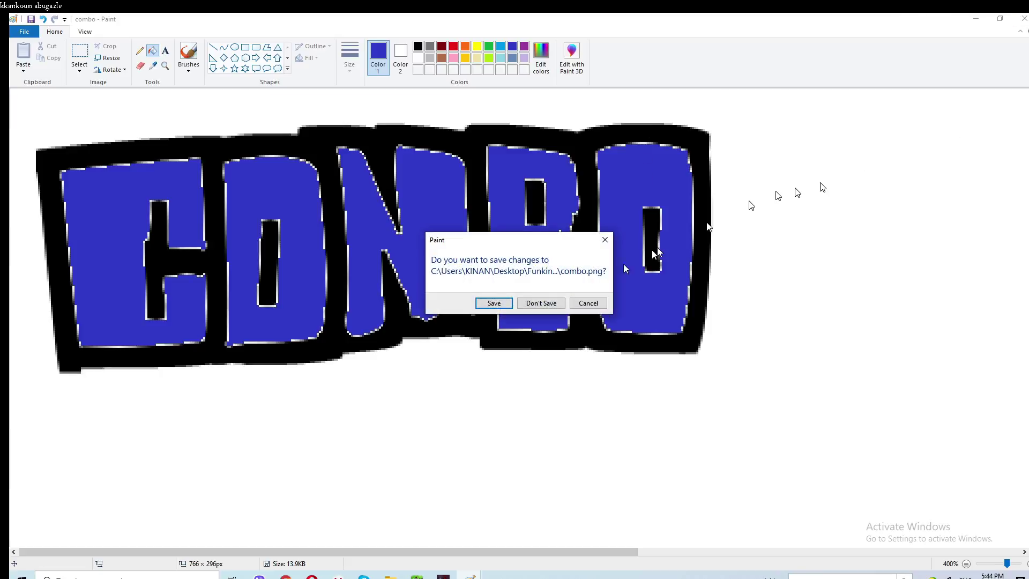
{"action": "left_click", "coordinate": [494, 303]}
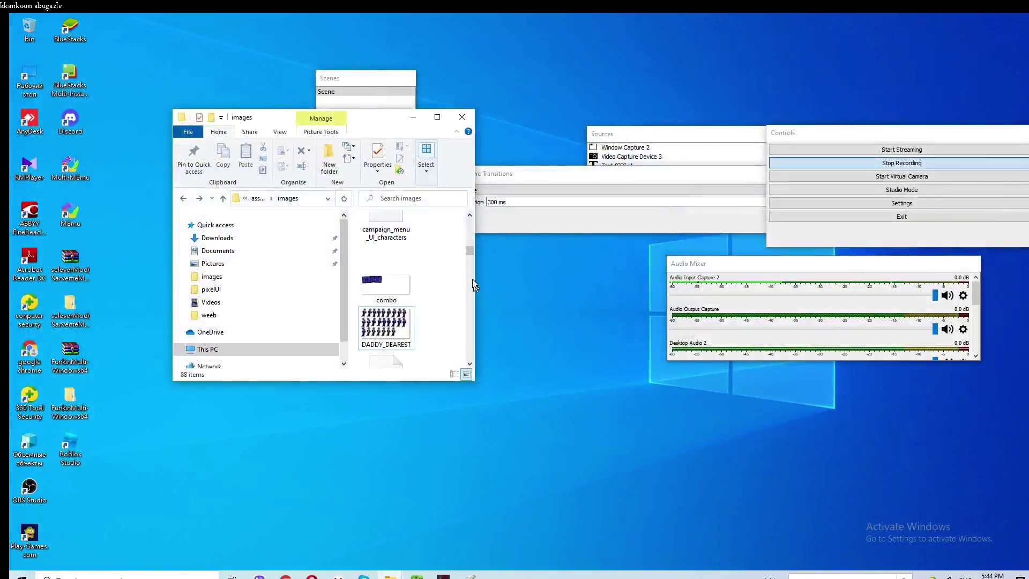
- Open the go image in Paint and fill the G with red and the O with dark red
{"action": "mouse_move", "coordinate": [472, 252]}
{"action": "left_mouse_down"}
{"action": "mouse_move", "coordinate": [481, 258]}
{"action": "mouse_move", "coordinate": [473, 236]}
{"action": "mouse_move", "coordinate": [472, 269]}
{"action": "left_mouse_up"}
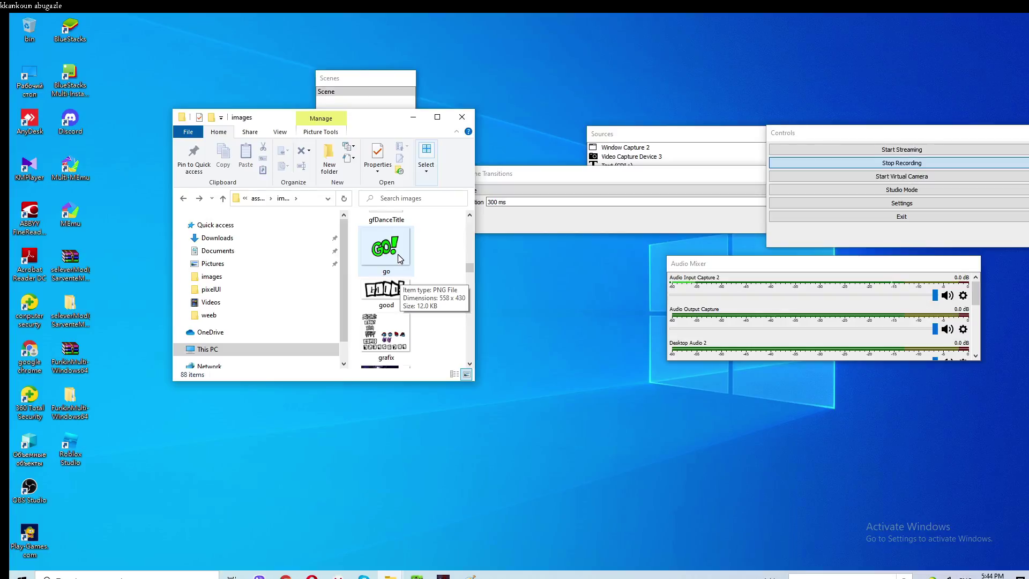
{"action": "right_click", "coordinate": [399, 259]}
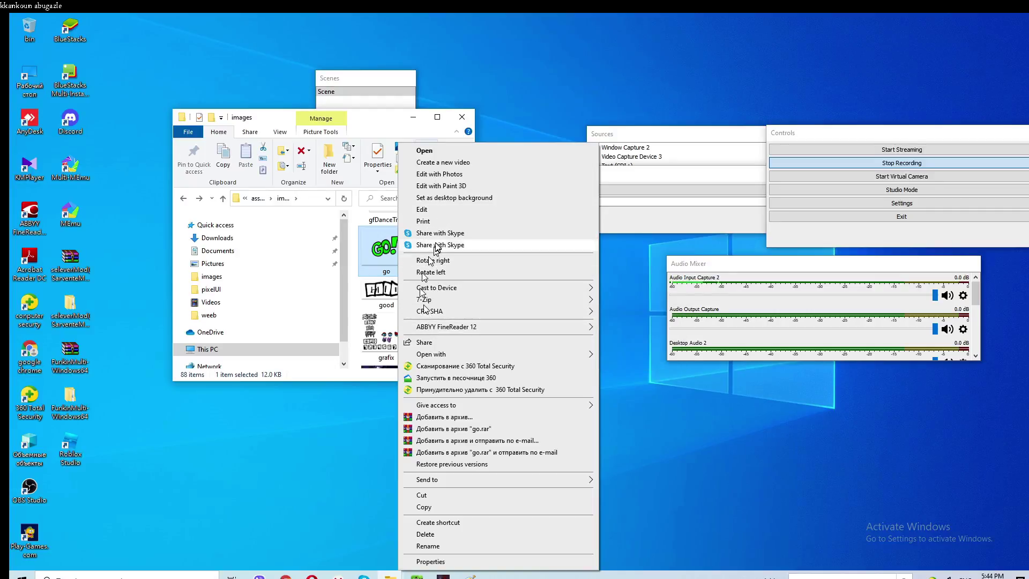
{"action": "left_click", "coordinate": [429, 209]}
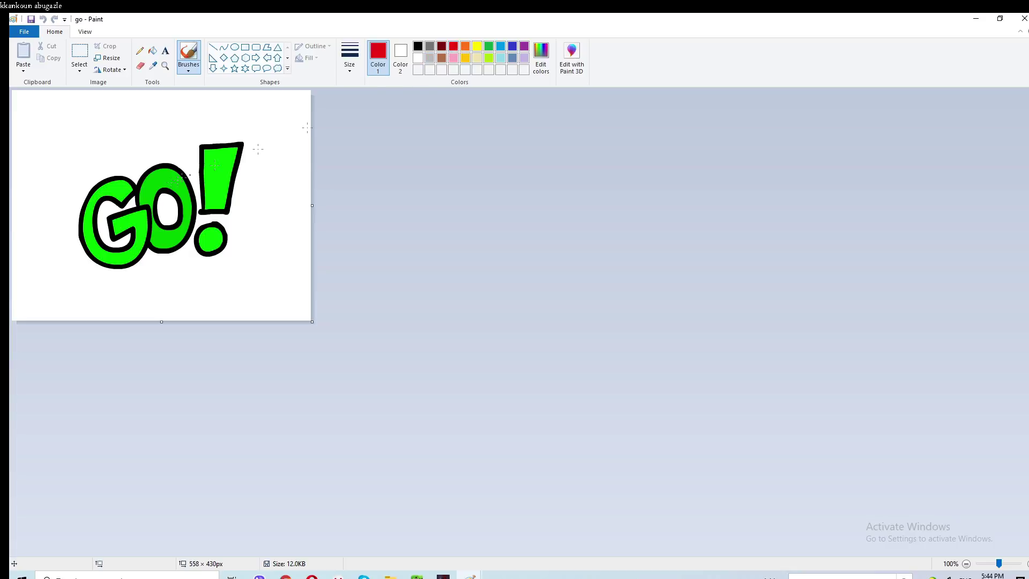
{"action": "left_click", "coordinate": [152, 50]}
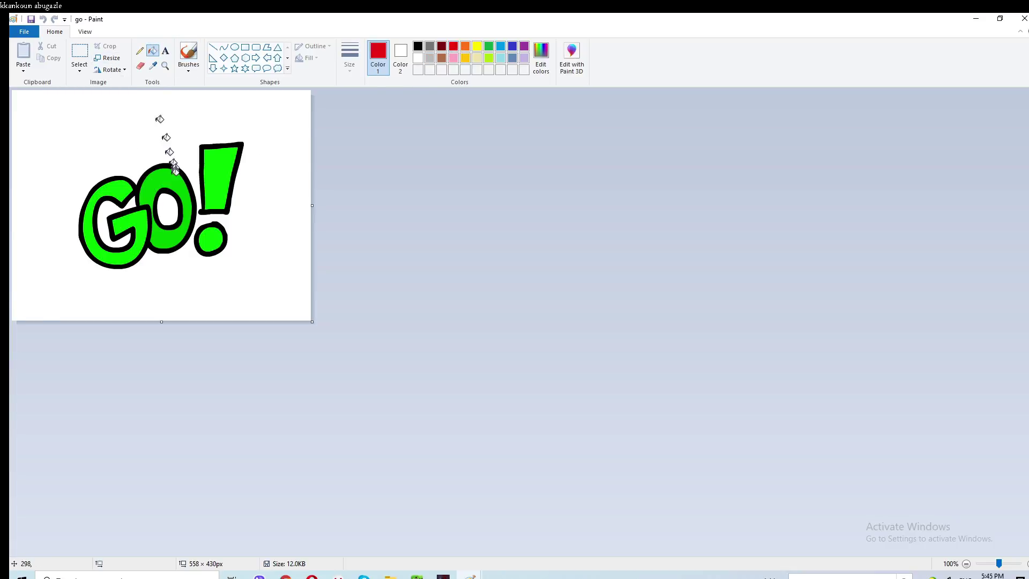
{"action": "left_click", "coordinate": [126, 185]}
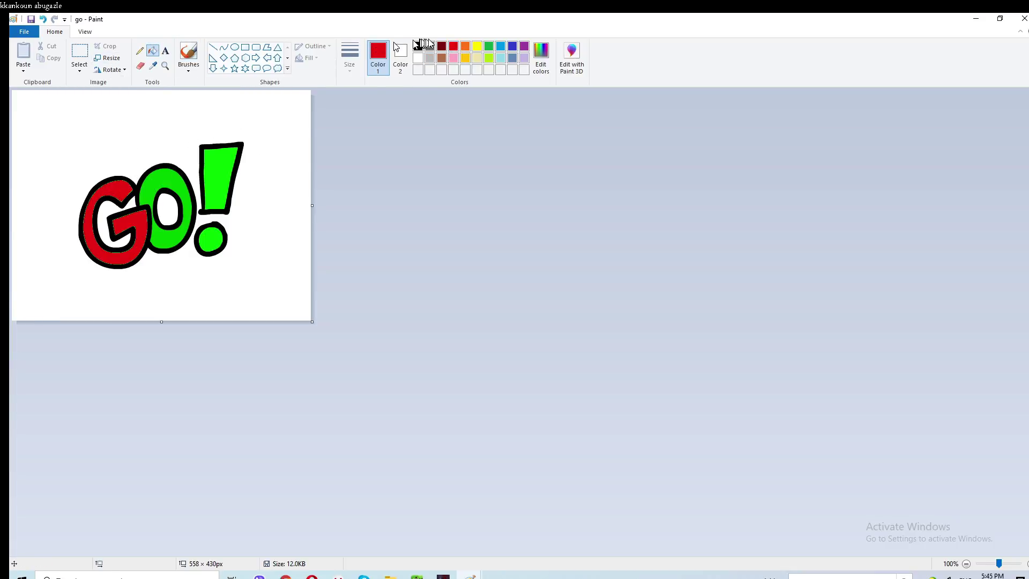
{"action": "left_click", "coordinate": [441, 46]}
{"action": "left_click", "coordinate": [182, 174]}
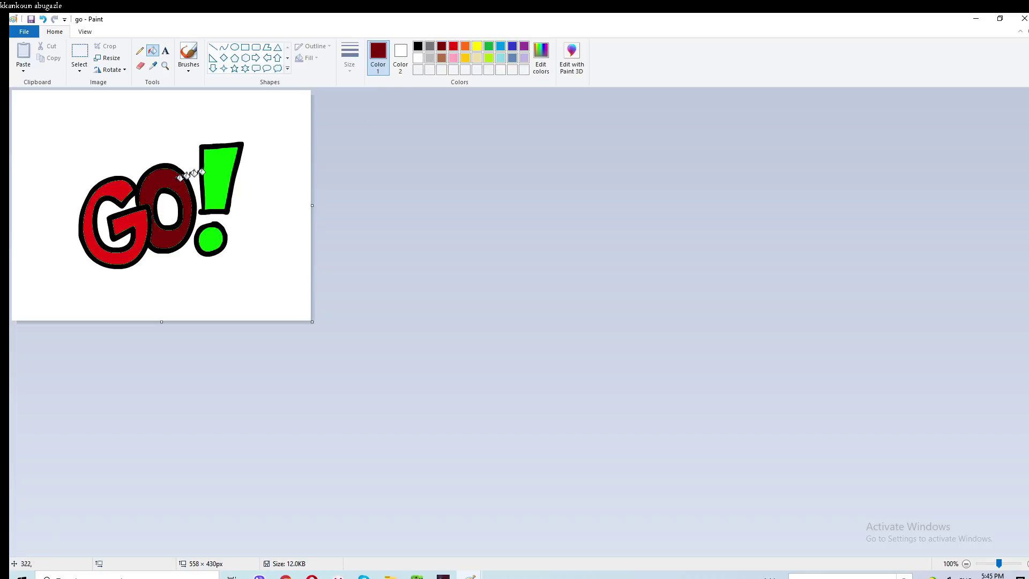
- Fill both parts of the exclamation mark with red, save the changes to go.png, and close it
{"action": "left_click", "coordinate": [453, 46]}
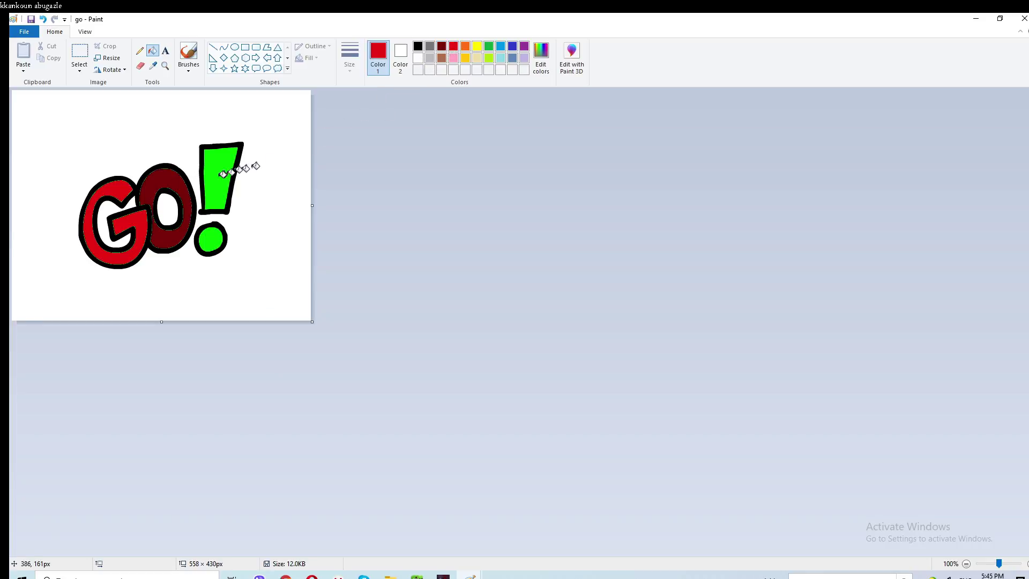
{"action": "left_click", "coordinate": [223, 185]}
{"action": "left_click", "coordinate": [216, 236]}
{"action": "left_click", "coordinate": [1023, 19]}
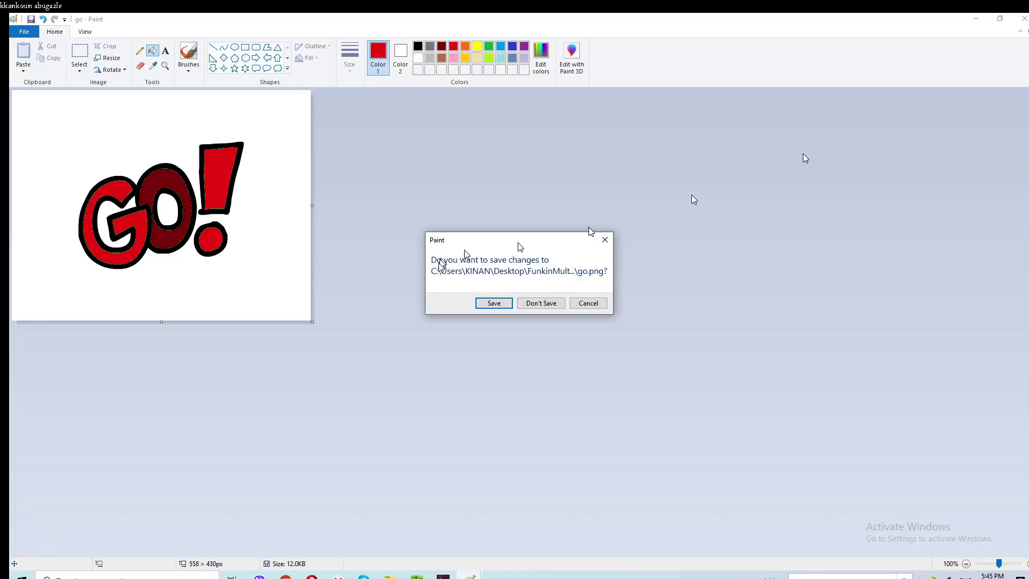
{"action": "left_click", "coordinate": [489, 303]}
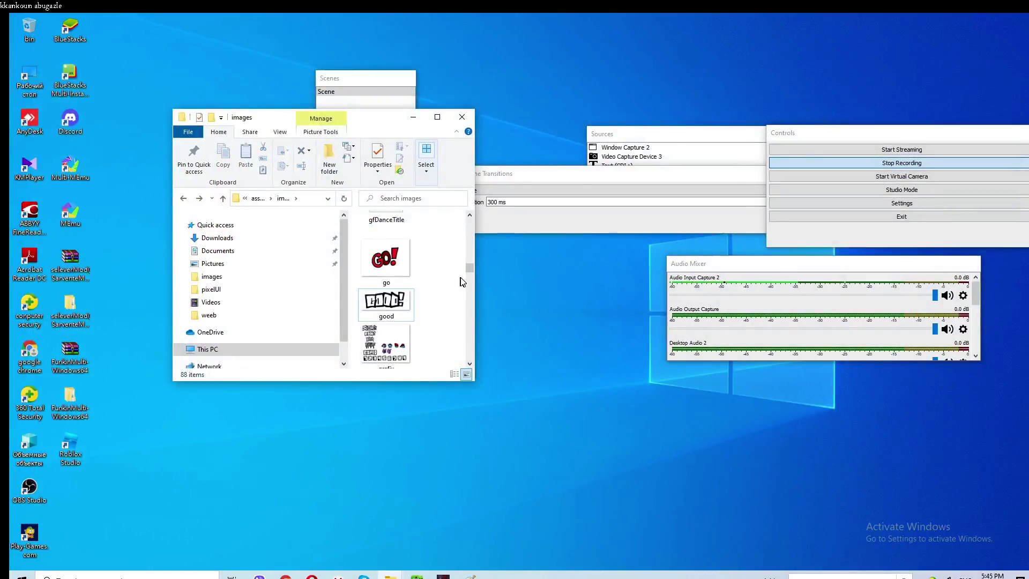
- Open the good image in Paint and fill all its letters and the exclamation mark with green
{"action": "right_click", "coordinate": [410, 302]}
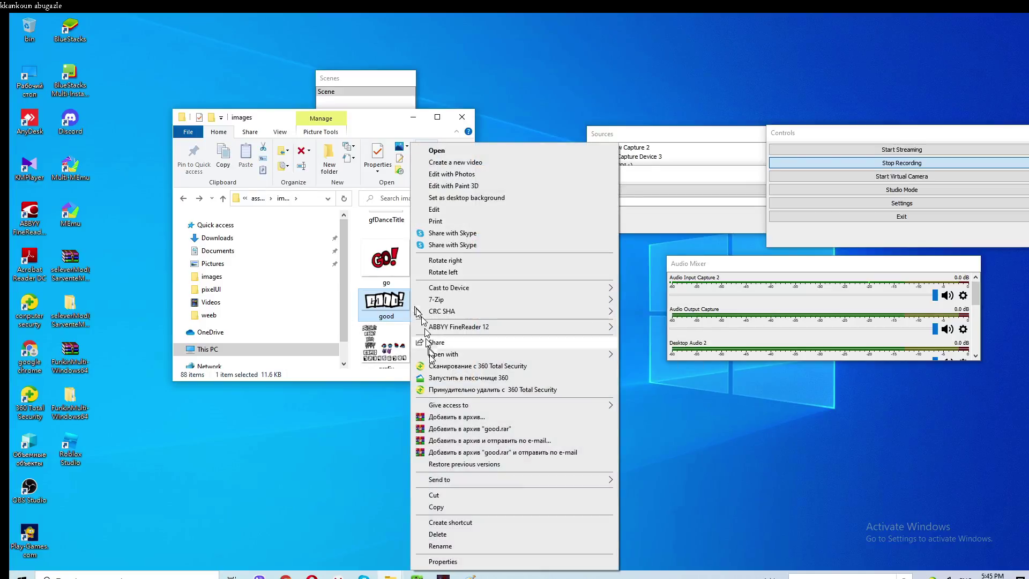
{"action": "left_click", "coordinate": [448, 209]}
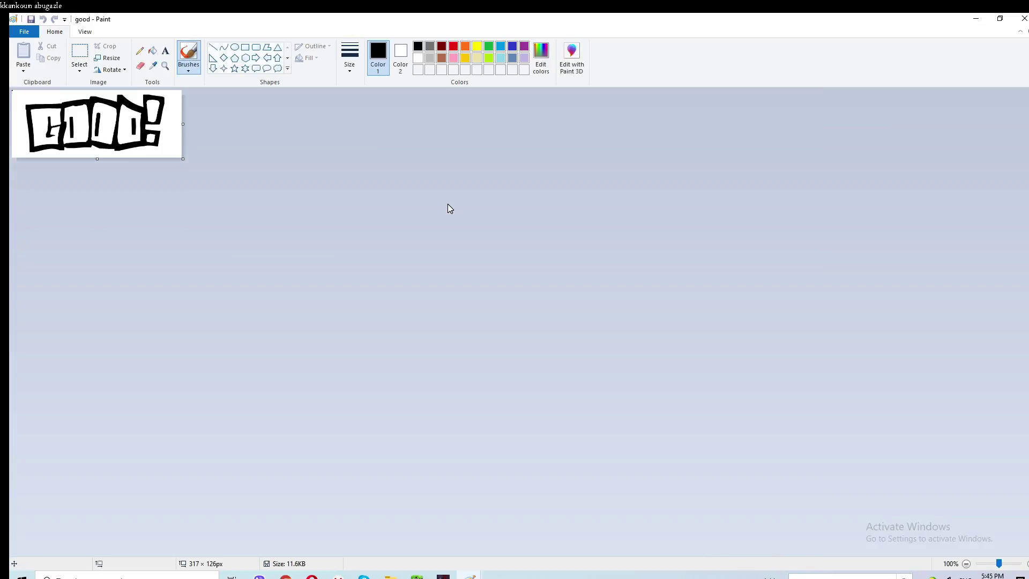
{"action": "left_click", "coordinate": [489, 47]}
{"action": "left_click", "coordinate": [151, 52]}
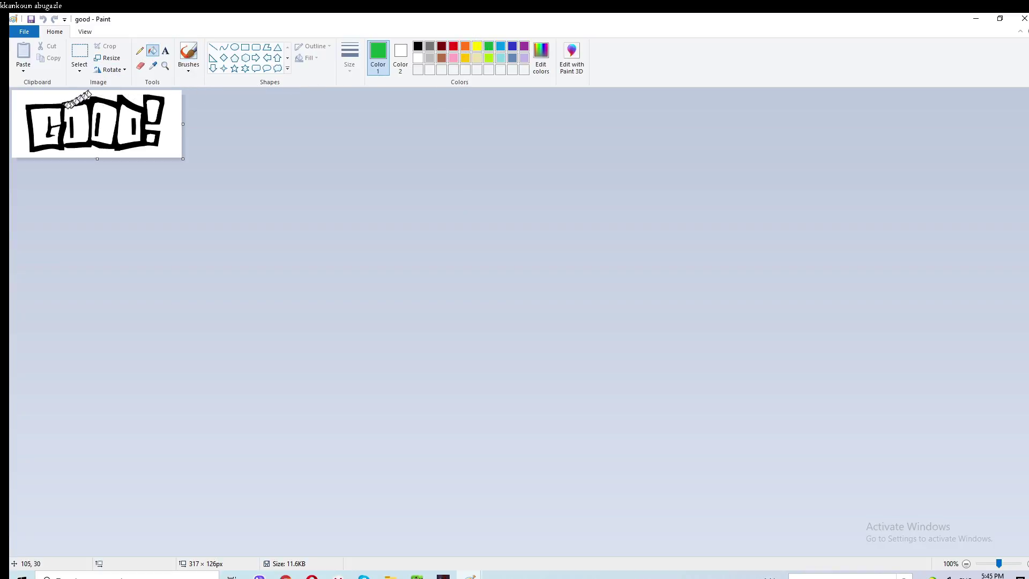
{"action": "left_click", "coordinate": [44, 114]}
{"action": "left_click", "coordinate": [81, 114]}
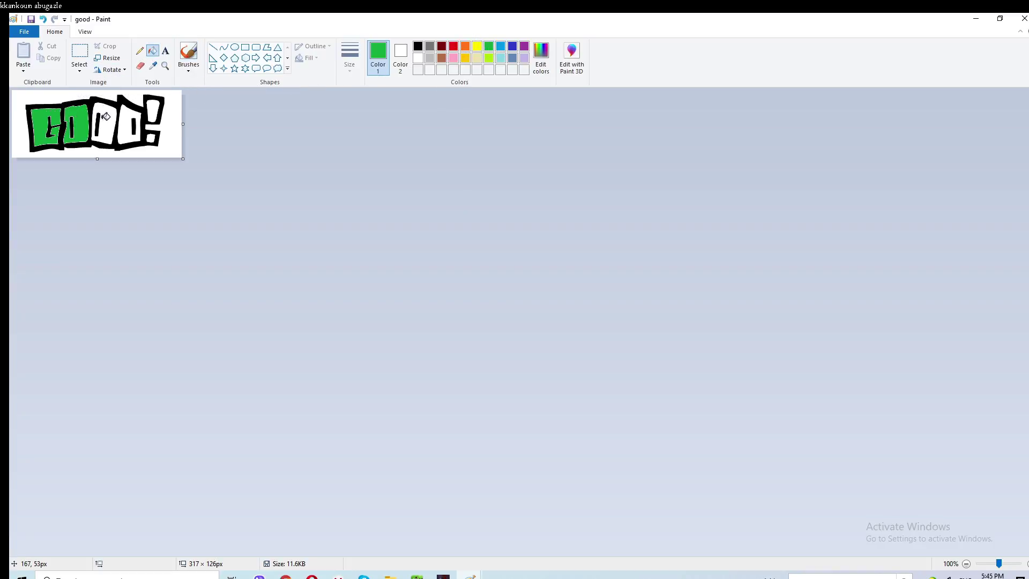
{"action": "left_click", "coordinate": [106, 117]}
{"action": "left_click", "coordinate": [127, 116]}
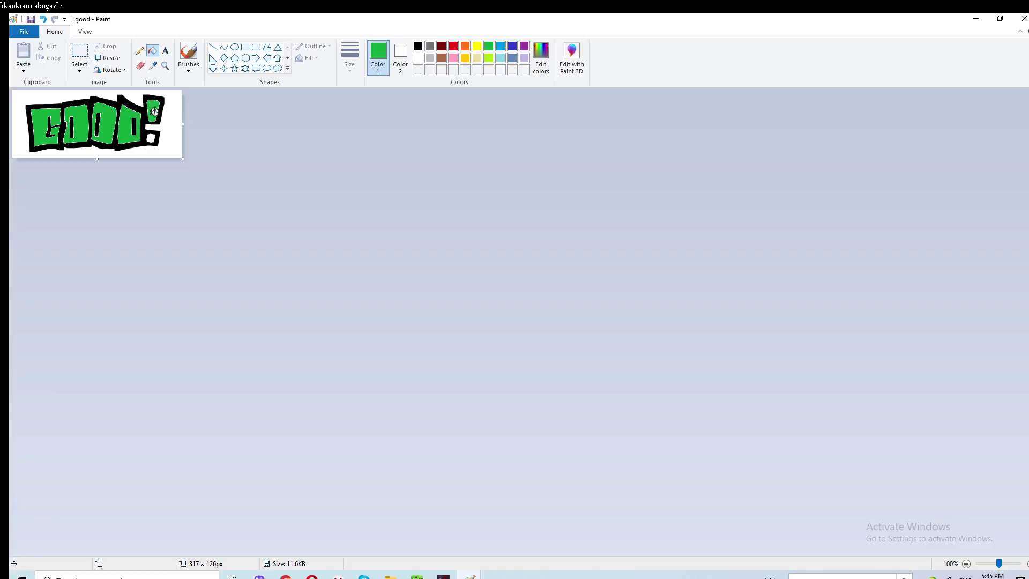
{"action": "left_click", "coordinate": [154, 138]}
- Close the image, saving the changes to good.png, and look further through the images folder
{"action": "left_click", "coordinate": [1024, 18]}
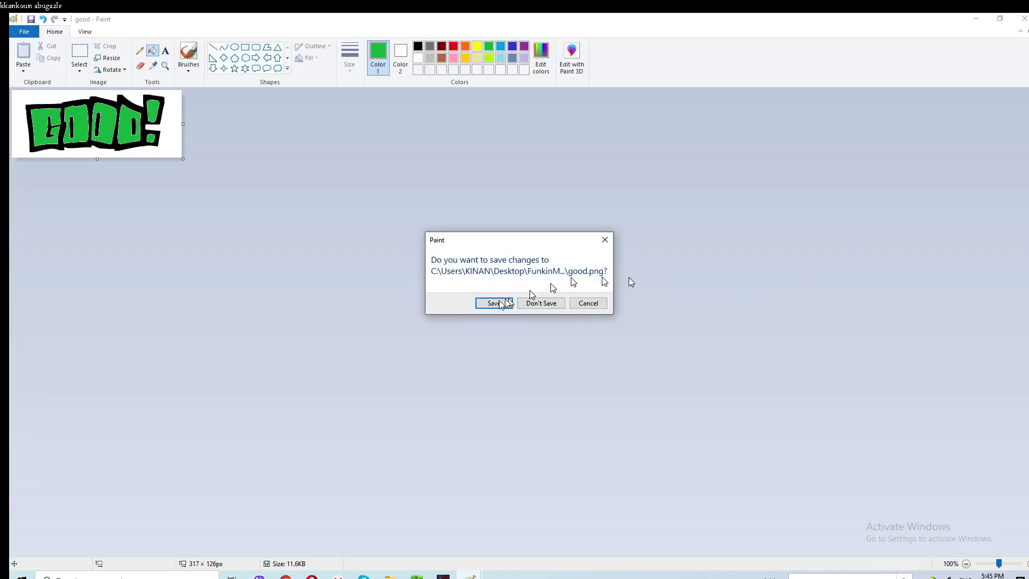
{"action": "left_click", "coordinate": [496, 303]}
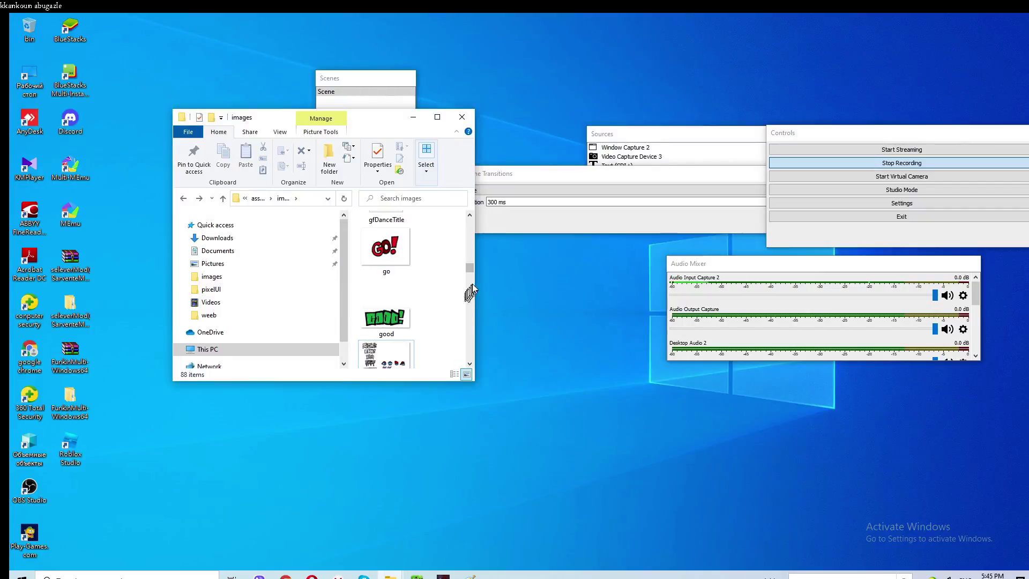
{"action": "scroll", "coordinate": [471, 276], "scroll_direction": "down", "scroll_amount": 5}
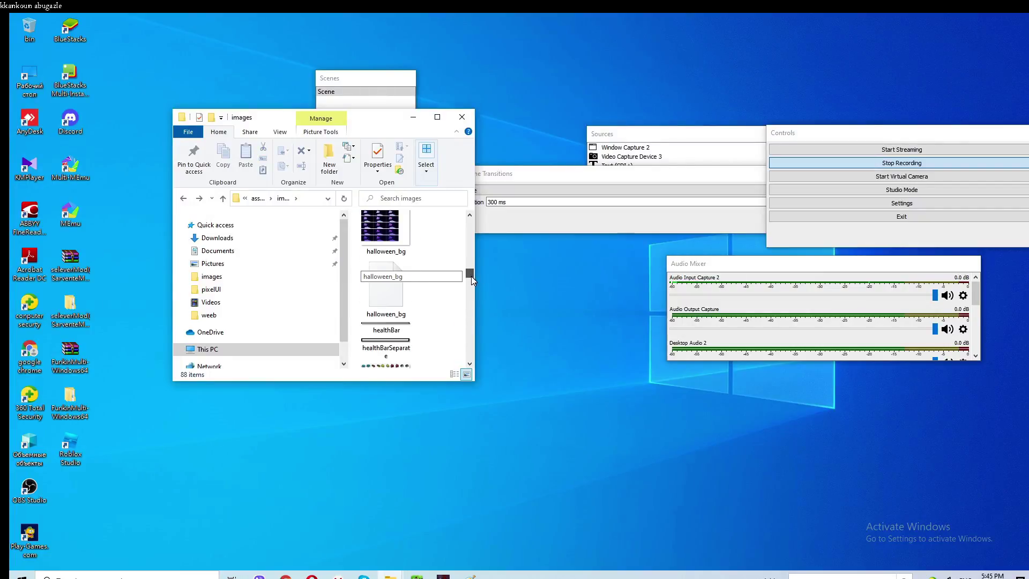